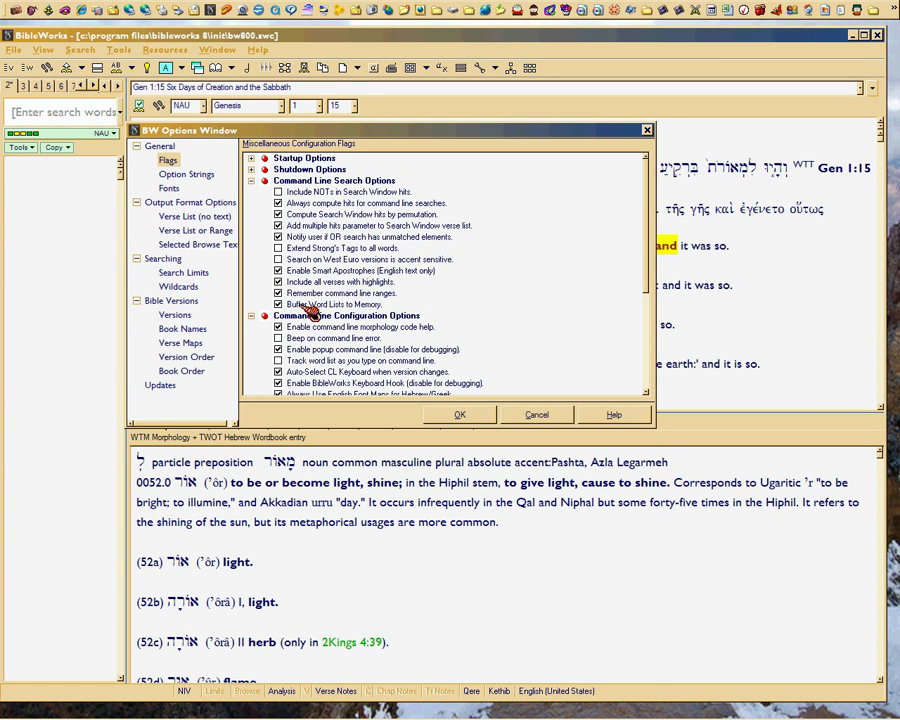
Turn the Buffer Word Lists to Memory flag off and back on.
{"action": "left_click", "coordinate": [315, 309]}
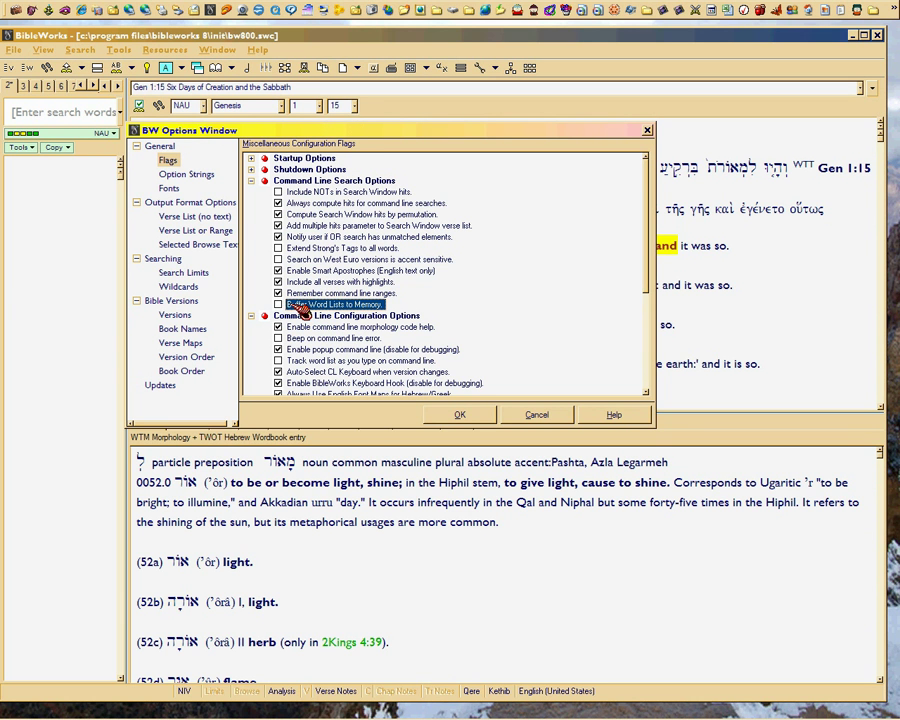
{"action": "left_click", "coordinate": [278, 304]}
{"action": "scroll", "coordinate": [333, 340], "scroll_direction": "down", "scroll_amount": 2}
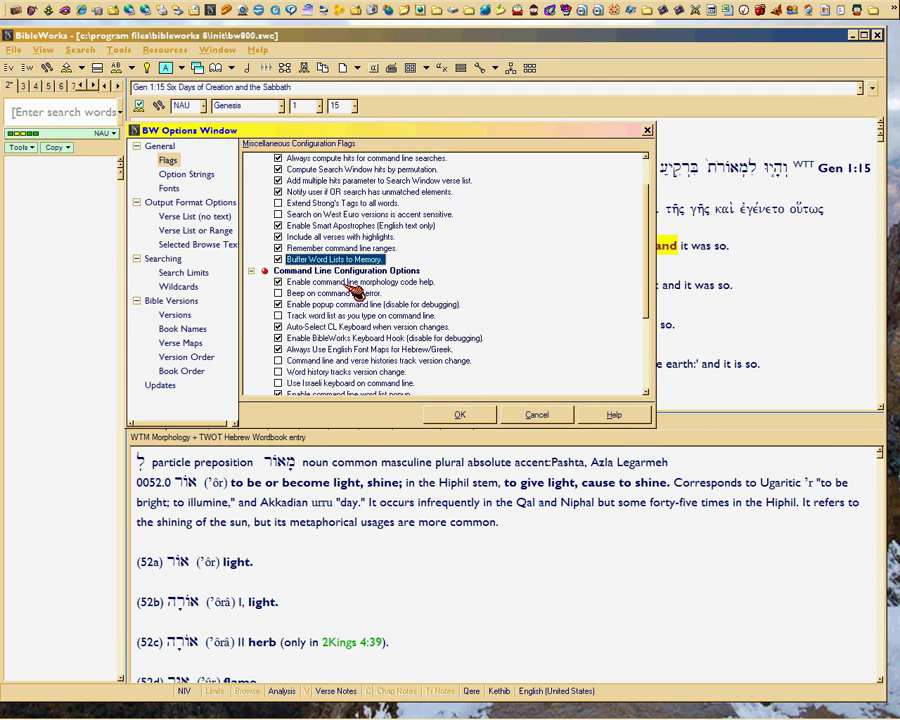
Enter ddddd as sample text on the command line.
{"action": "left_click", "coordinate": [18, 113]}
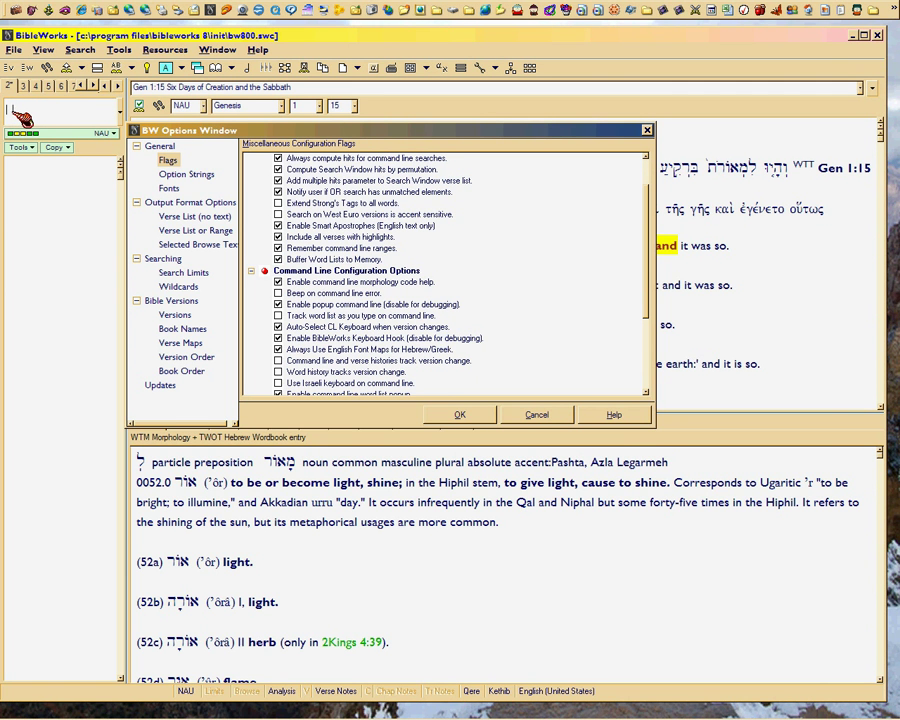
{"action": "type", "text": "ddddd"}
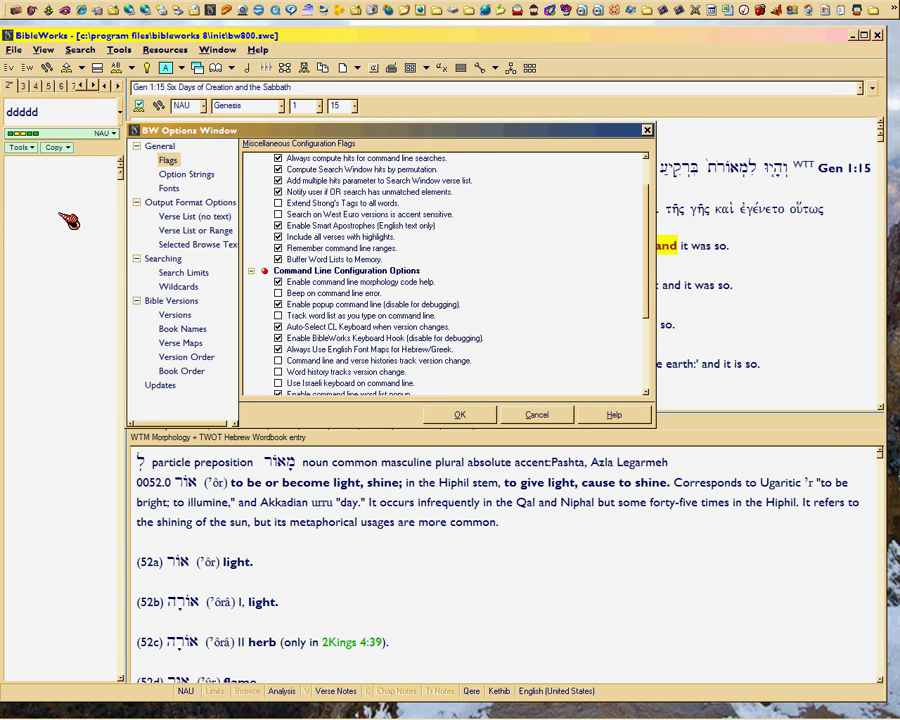
Toggle the Enable command line morphology code help flag off and on, leaving it enabled.
{"action": "left_click", "coordinate": [342, 283]}
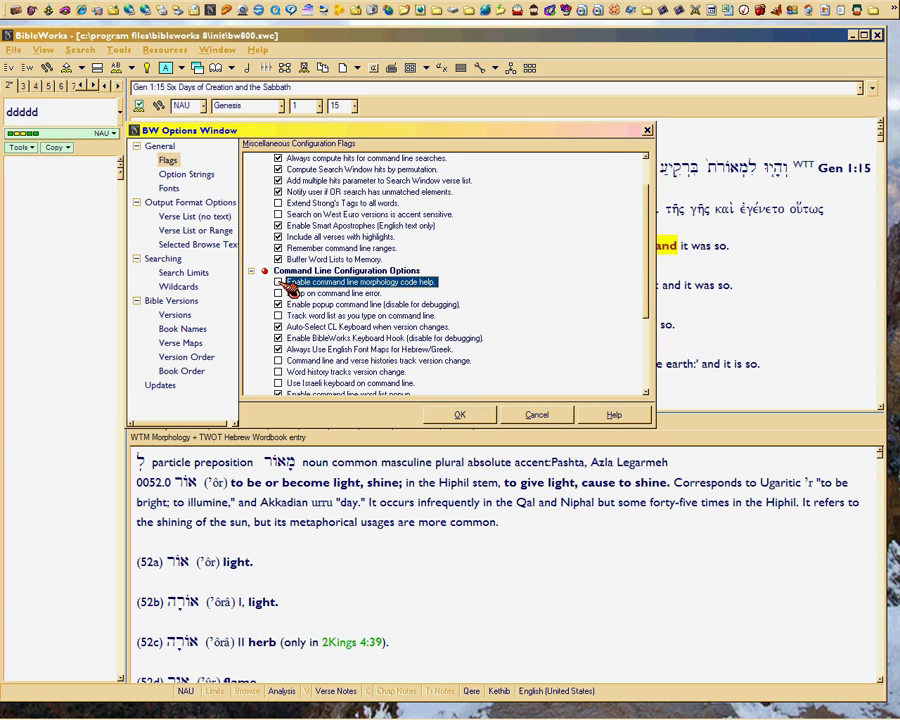
{"action": "left_click", "coordinate": [280, 283]}
{"action": "left_click", "coordinate": [280, 283]}
{"action": "left_click", "coordinate": [280, 283]}
Select the ddddd text on the command line, and turn the Beep on command line error flag on and back off.
{"action": "left_click", "coordinate": [20, 112]}
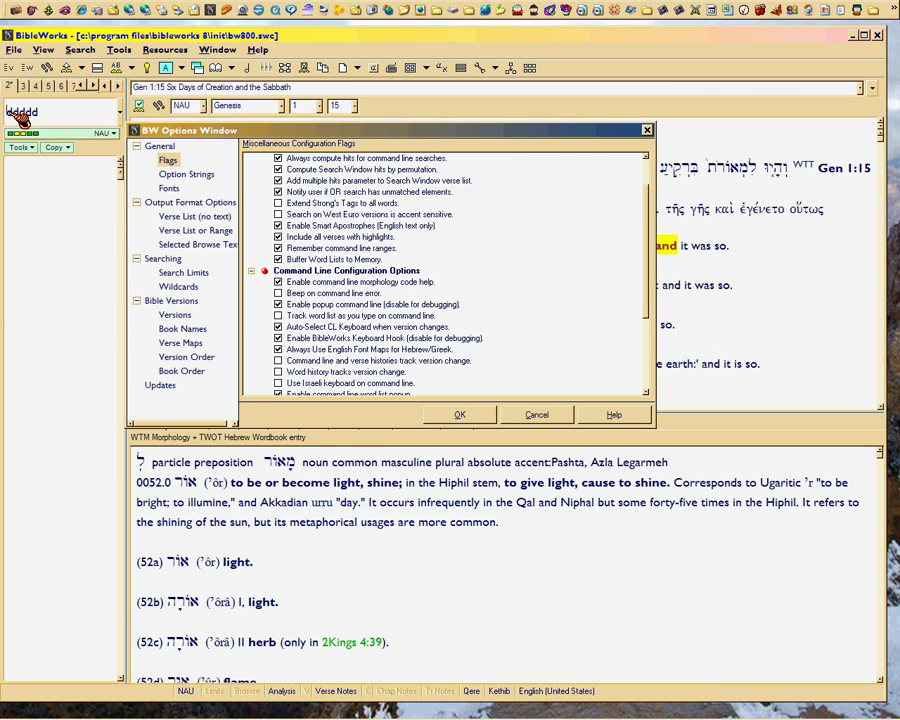
{"action": "double_click", "coordinate": [20, 112]}
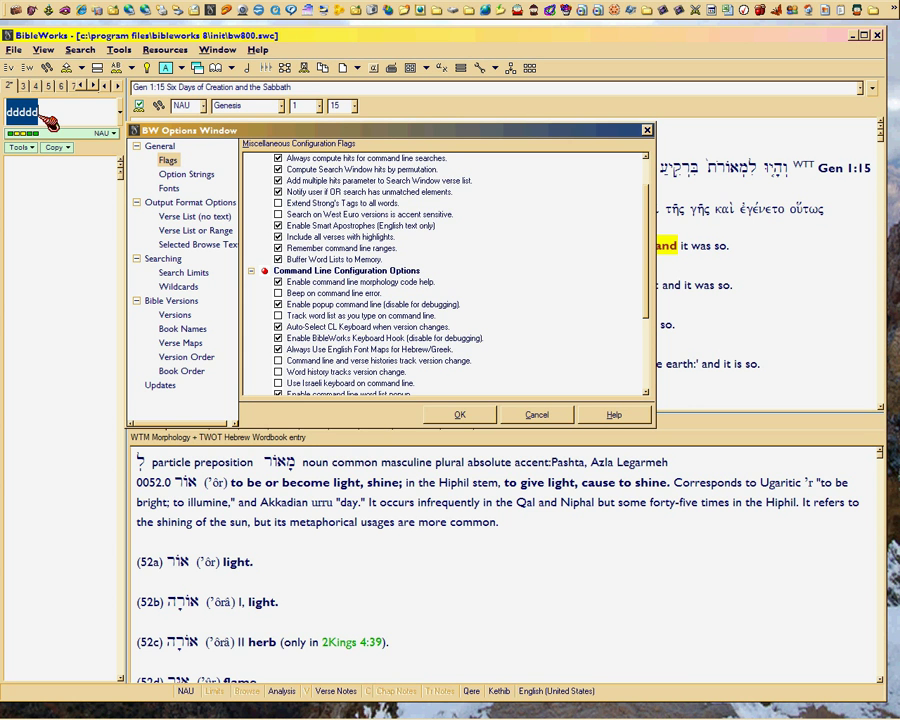
{"action": "left_click", "coordinate": [279, 293]}
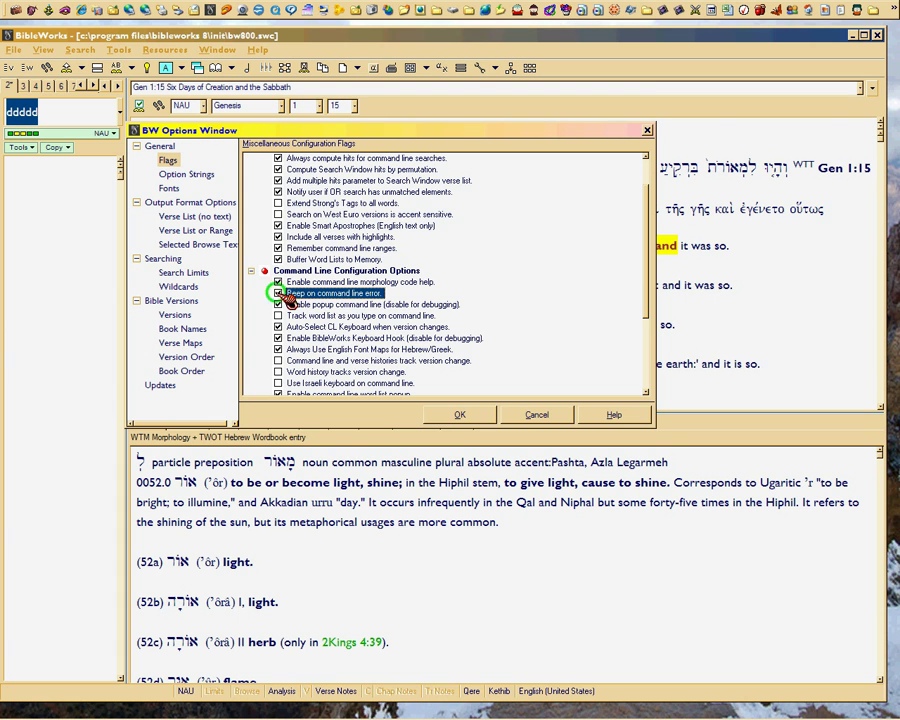
{"action": "left_click", "coordinate": [279, 293]}
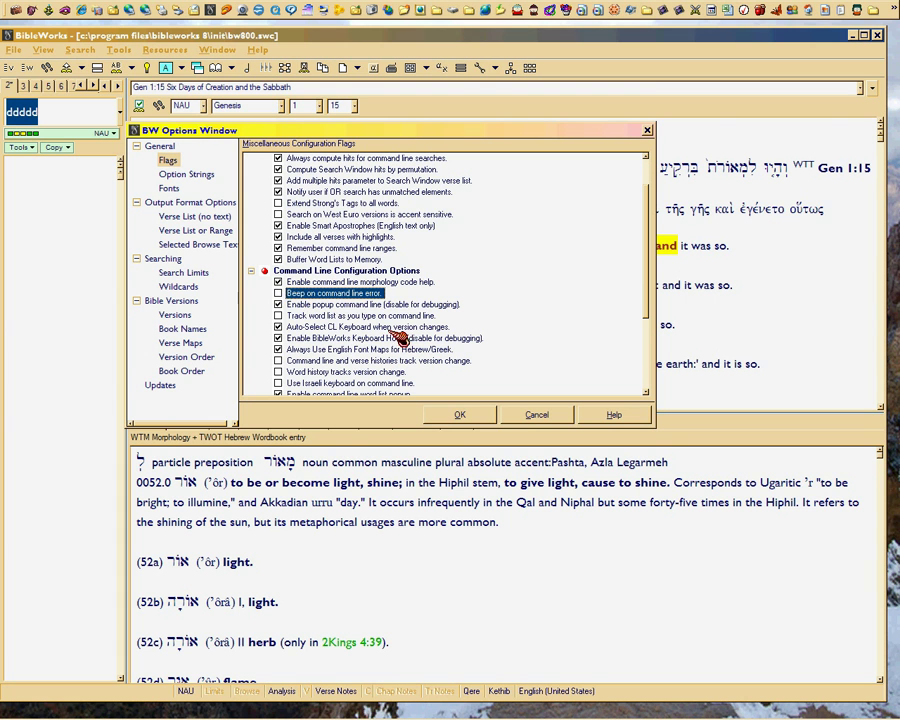
Toggle the Enable popup command line flag off and on twice, selecting the ddddd command line text in between.
{"action": "left_click", "coordinate": [371, 305]}
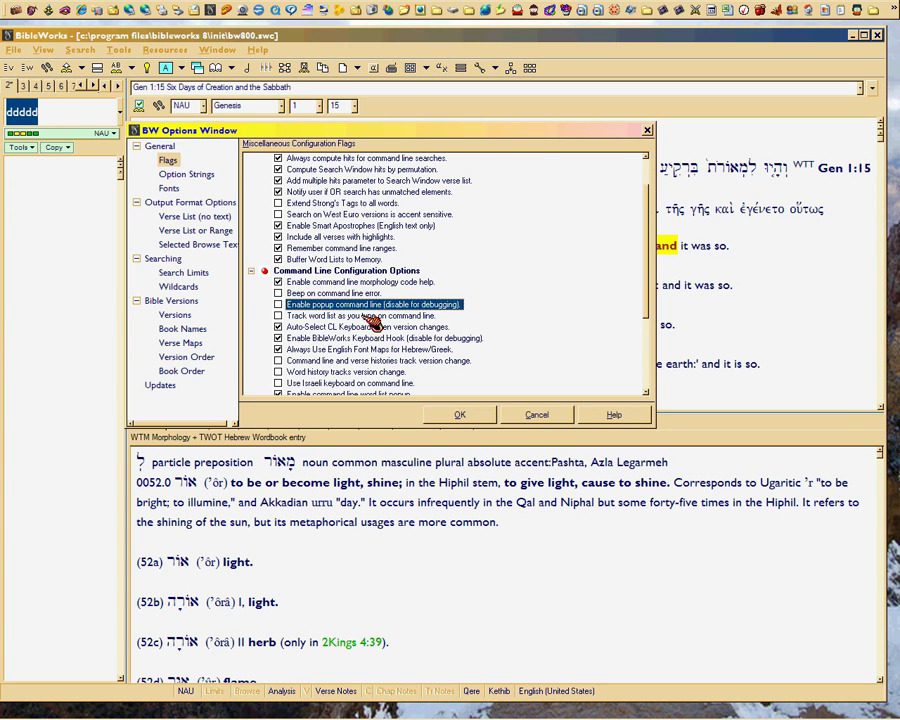
{"action": "left_click", "coordinate": [279, 304]}
{"action": "left_click", "coordinate": [35, 112]}
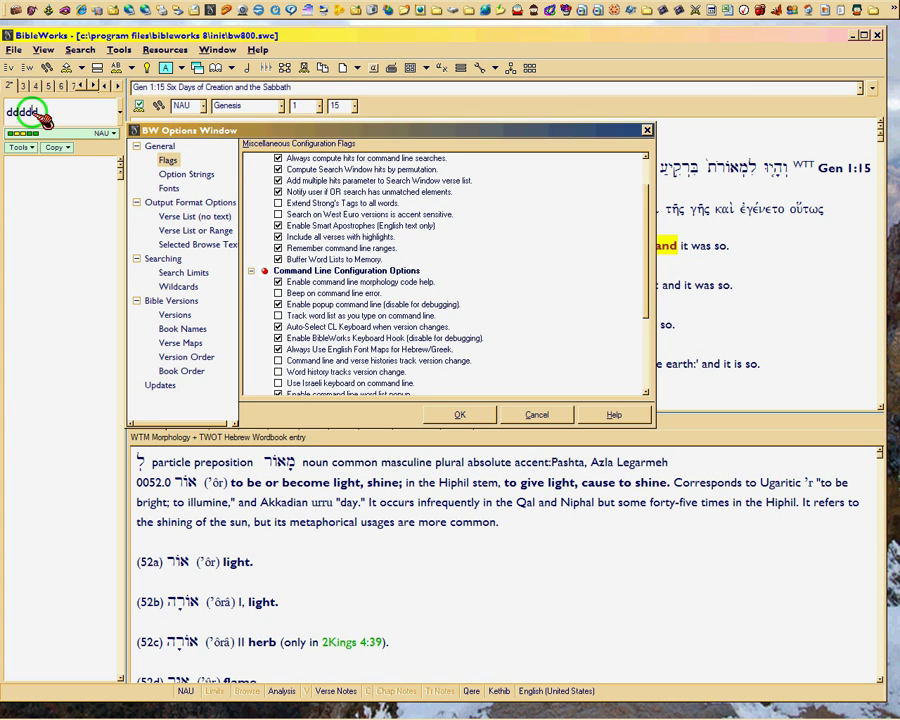
{"action": "left_click_drag", "start_coordinate": [6, 112], "coordinate": [54, 124]}
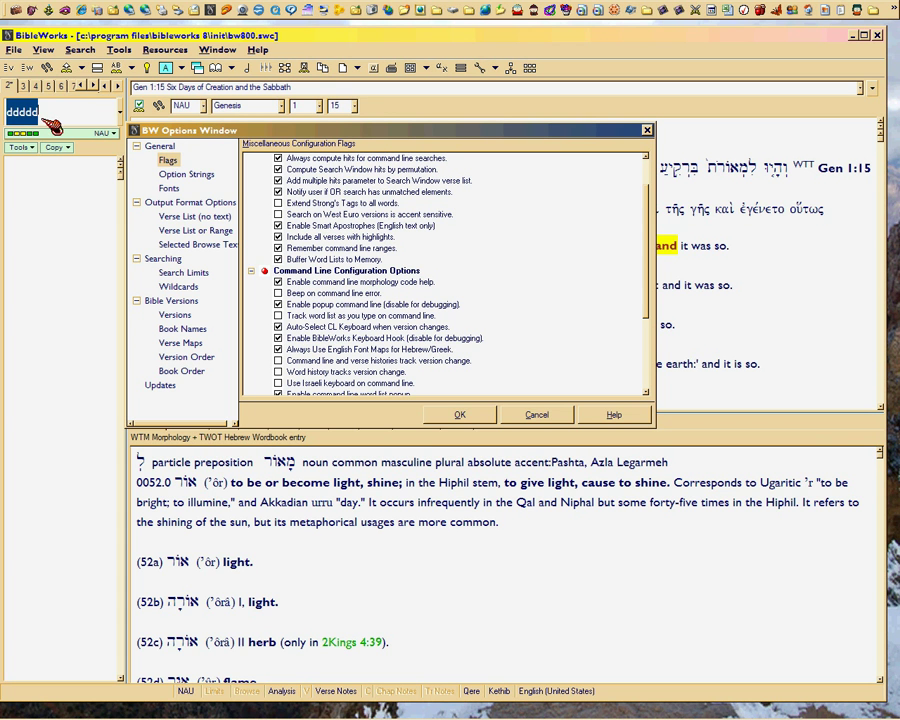
{"action": "left_click", "coordinate": [287, 306]}
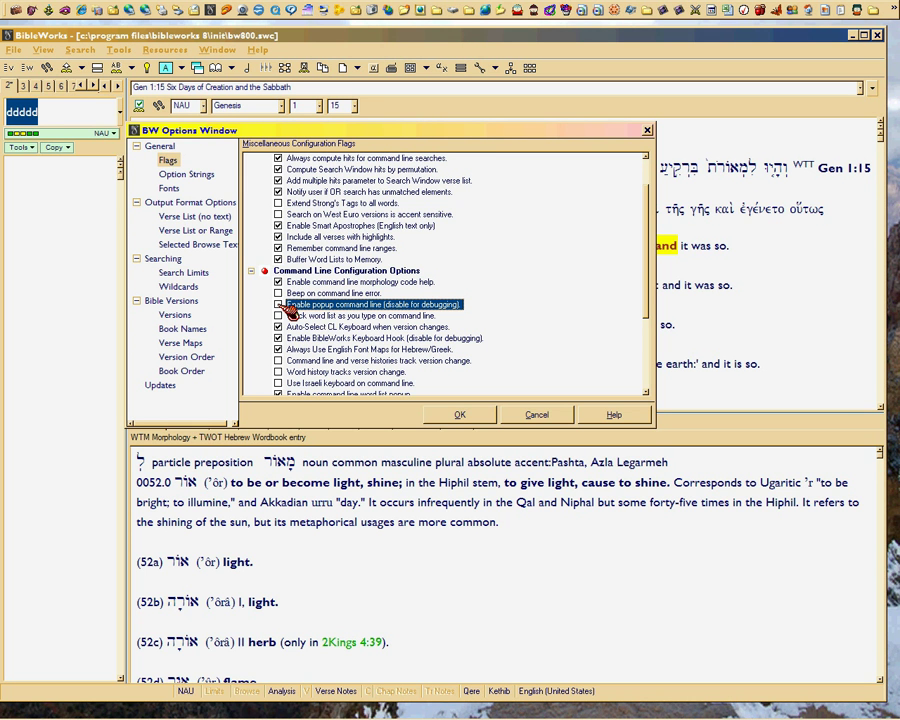
{"action": "left_click", "coordinate": [282, 305]}
Enable Track word list as you type on command line, and open the Word History window.
{"action": "left_click", "coordinate": [300, 316]}
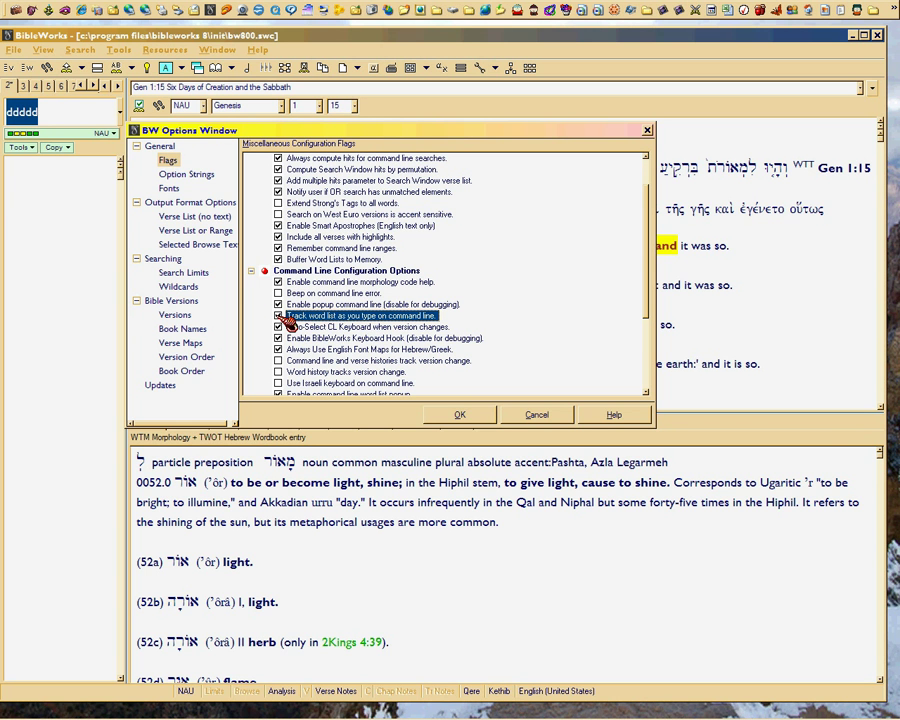
{"action": "left_click", "coordinate": [38, 72]}
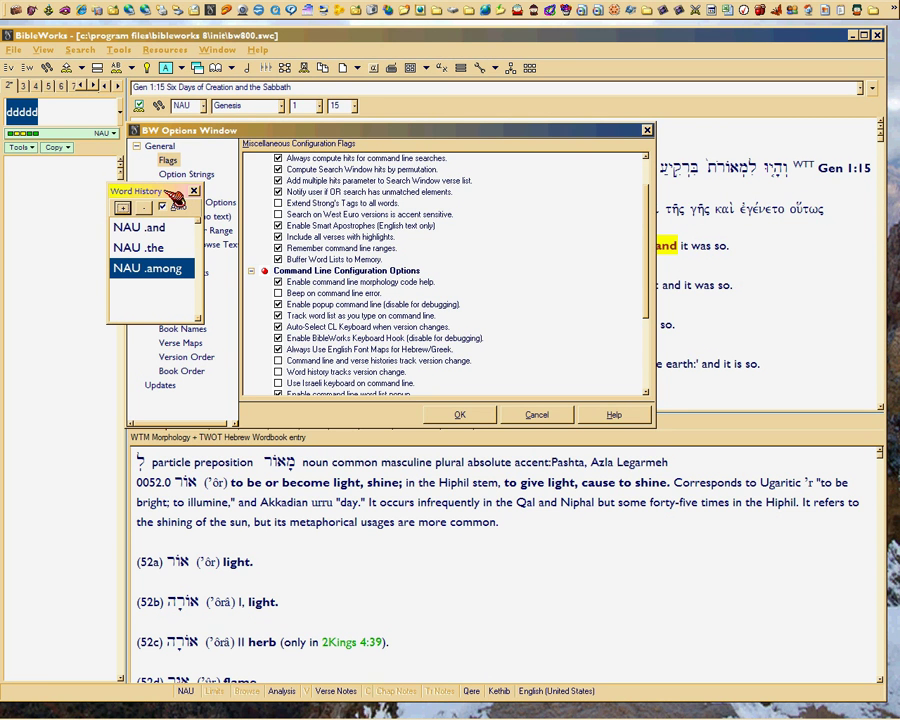
Run the NAU .the search from the Word History list and dismiss the cross version search results.
{"action": "left_click", "coordinate": [138, 247]}
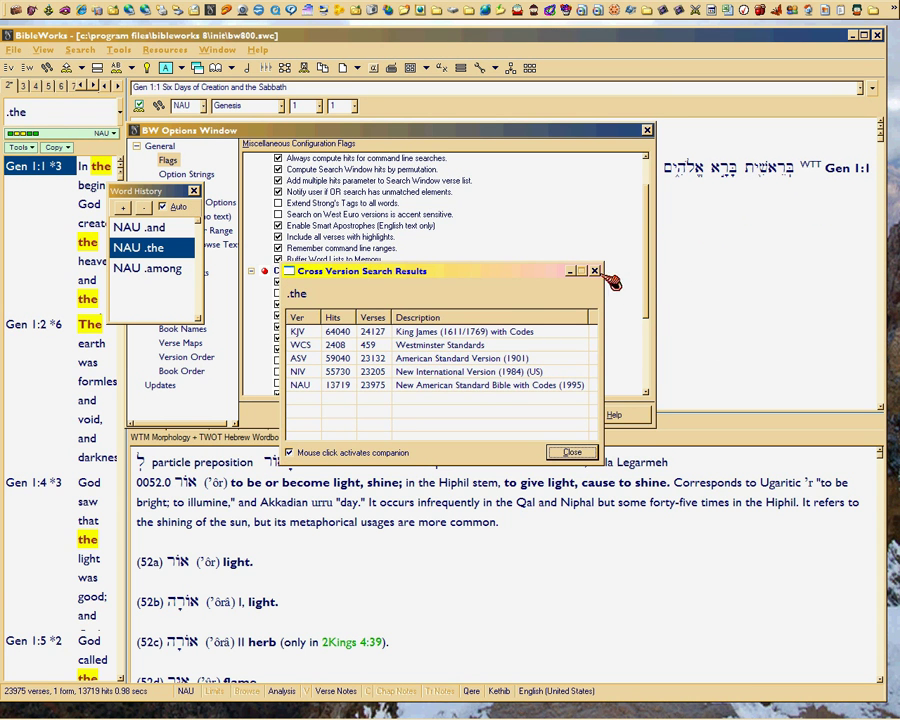
{"action": "left_click", "coordinate": [594, 271]}
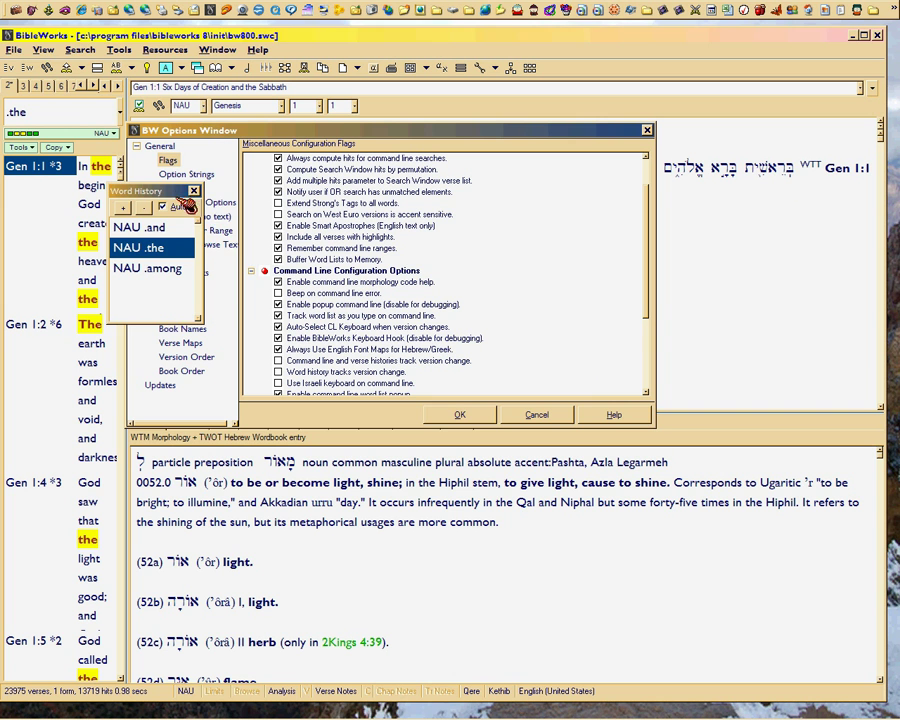
{"action": "left_click_drag", "start_coordinate": [177, 190], "coordinate": [255, 192]}
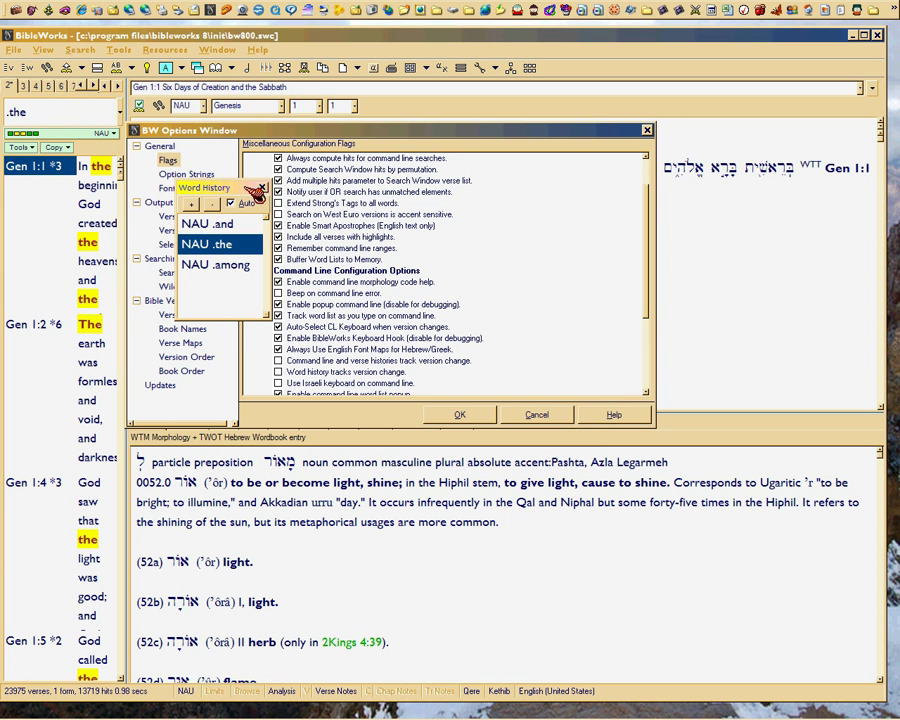
Switch the Search Window from tab 2 to tab 3.
{"action": "left_click", "coordinate": [33, 89]}
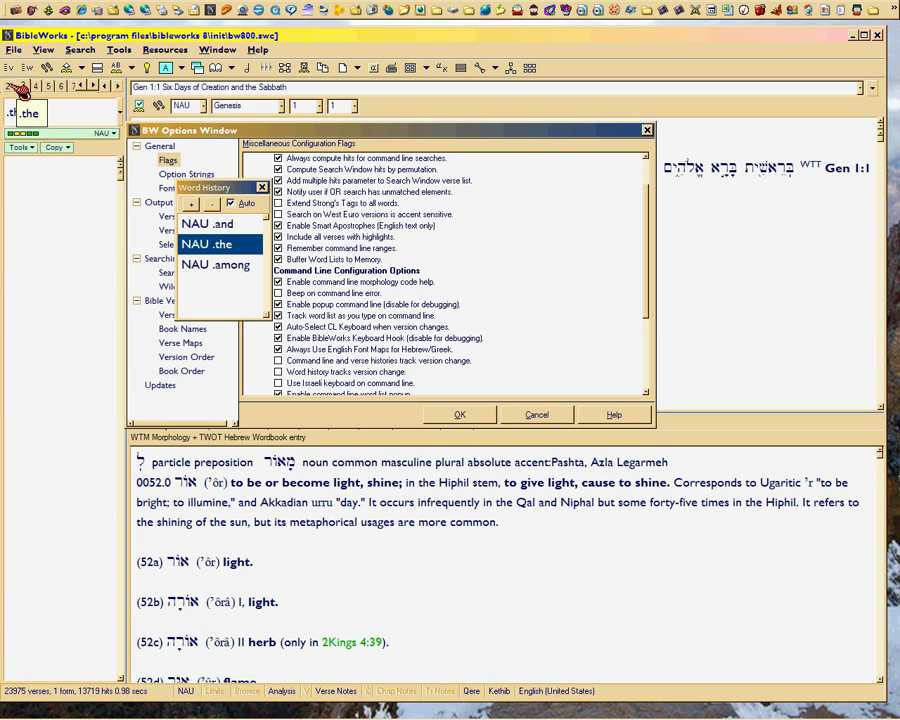
{"action": "right_click", "coordinate": [21, 88]}
{"action": "left_click", "coordinate": [29, 90]}
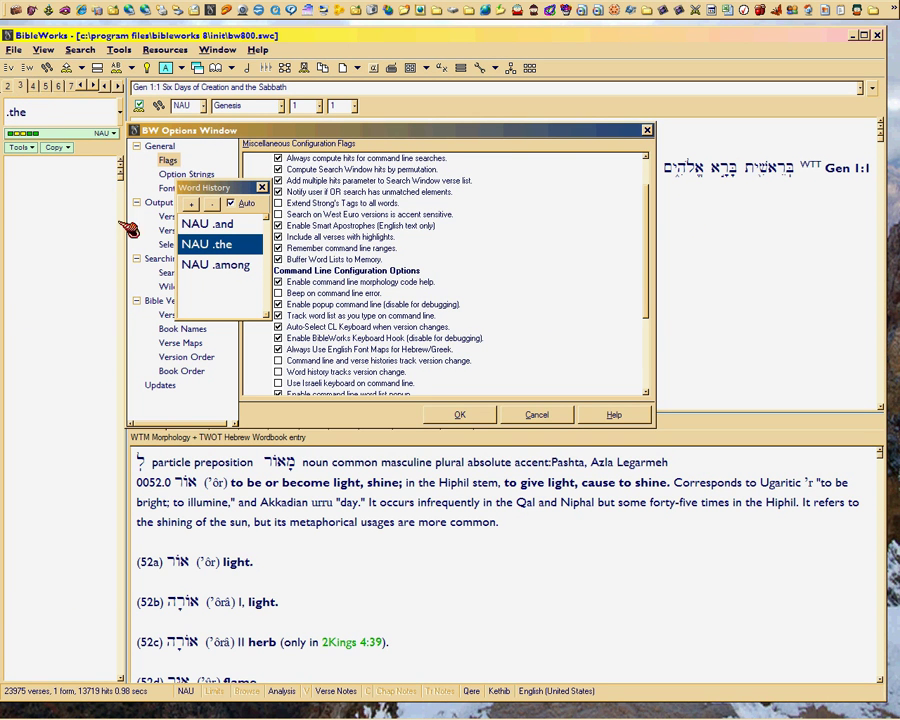
Remove the NAU entries .the, .among and .and from the Word History list and close it.
{"action": "left_click", "coordinate": [253, 248]}
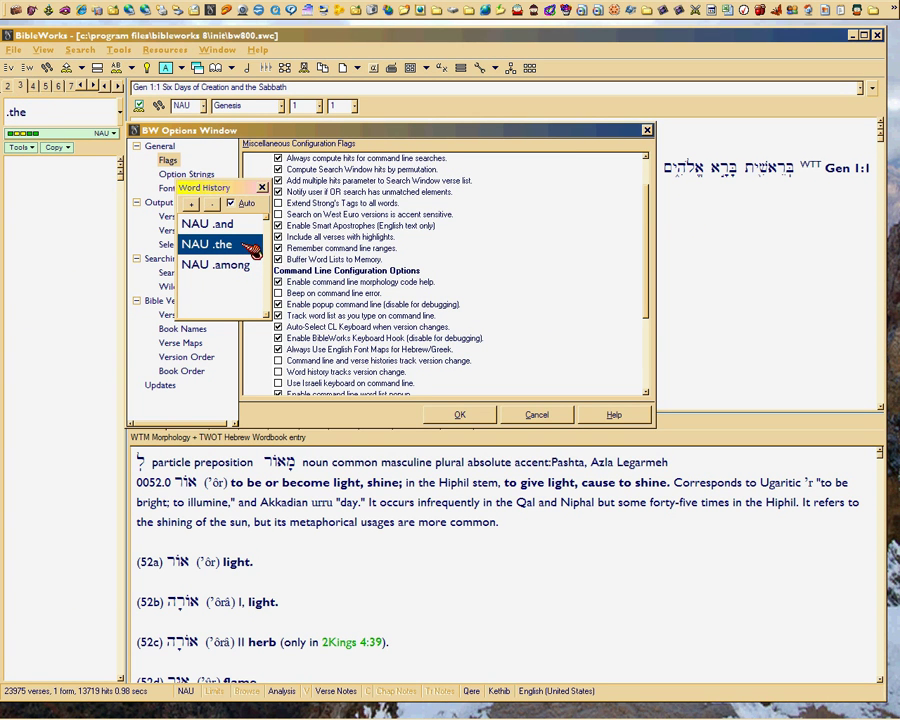
{"action": "left_click", "coordinate": [212, 205]}
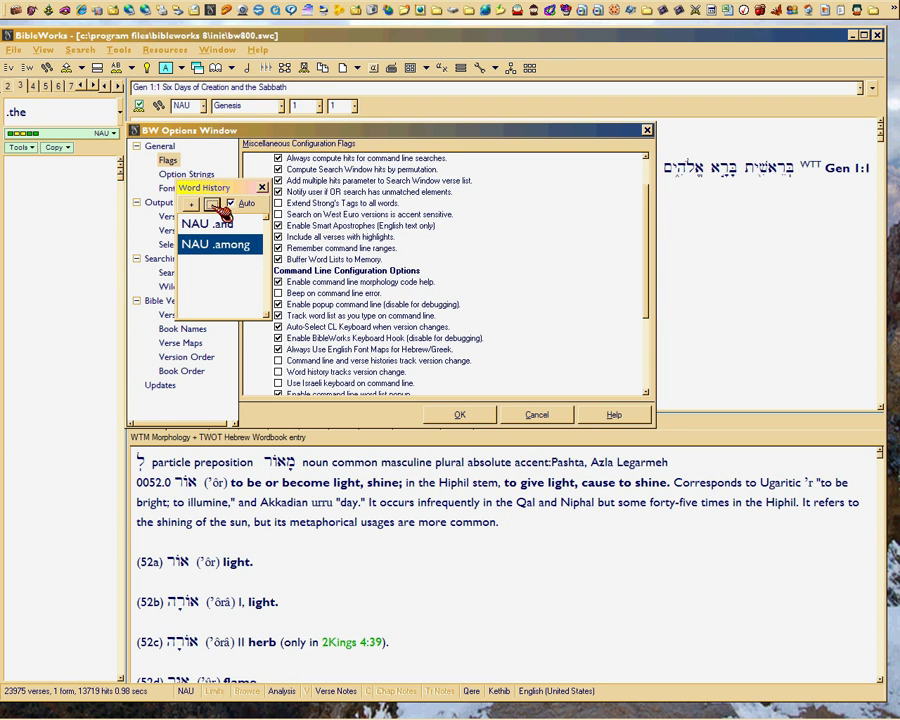
{"action": "left_click", "coordinate": [212, 205]}
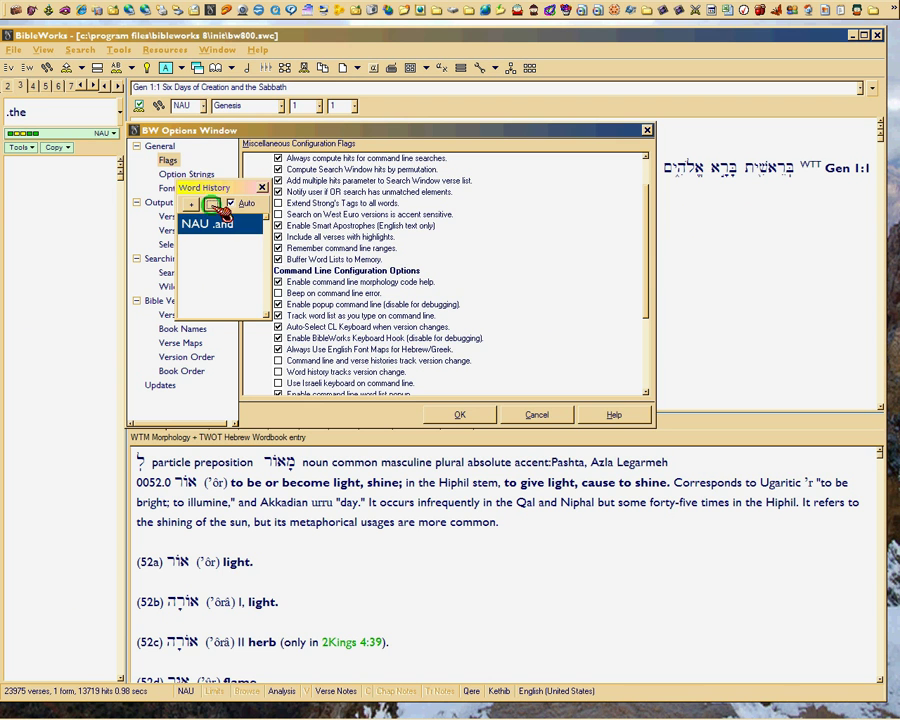
{"action": "left_click", "coordinate": [212, 205]}
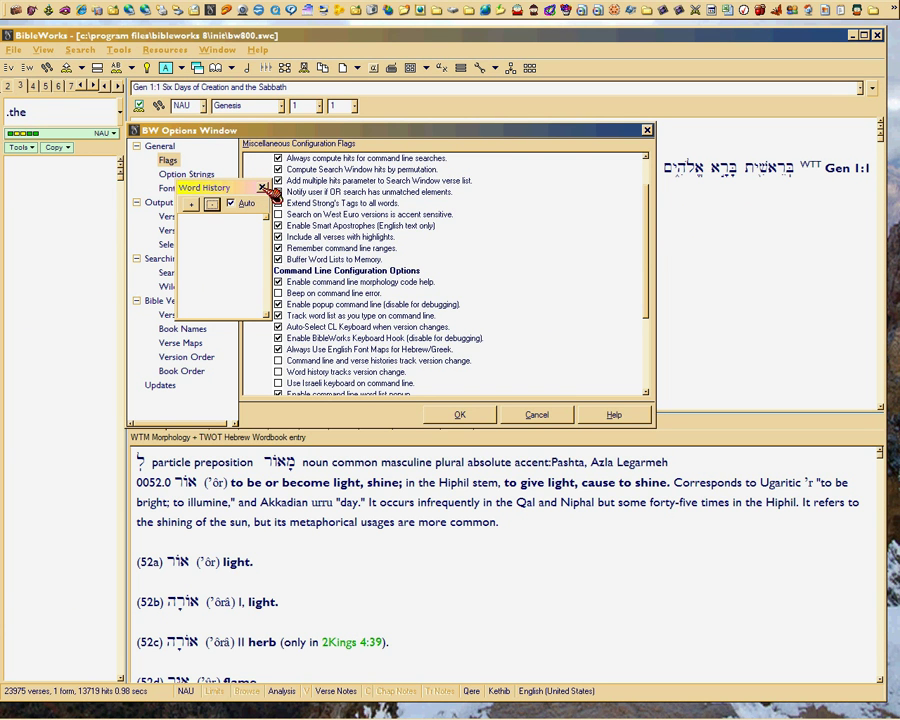
{"action": "left_click", "coordinate": [264, 188]}
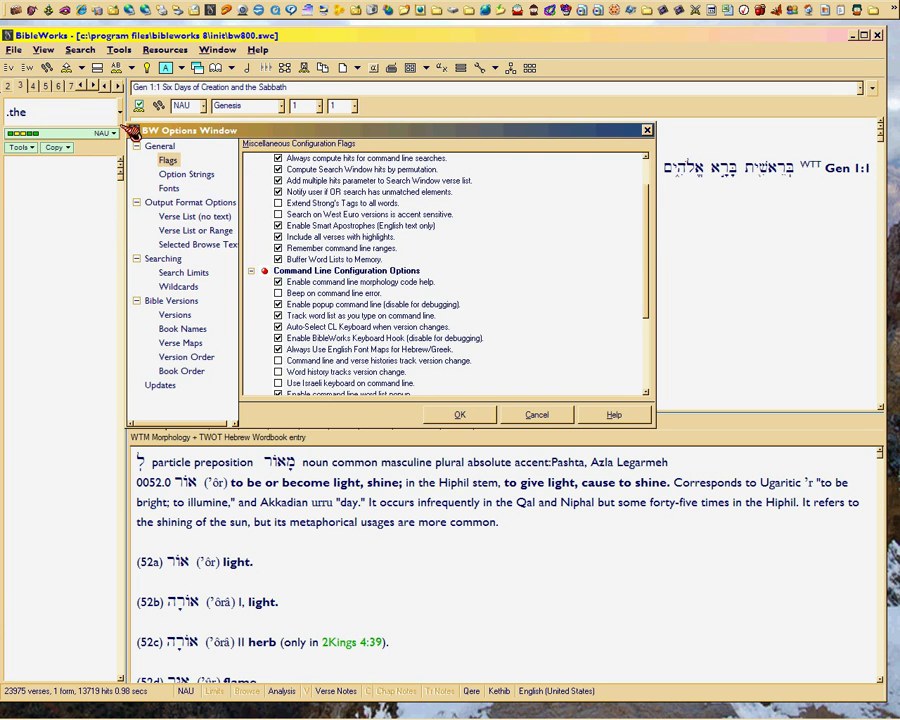
Reopen and close the Word History window, and disable Track word list as you type on command line.
{"action": "left_click", "coordinate": [30, 69]}
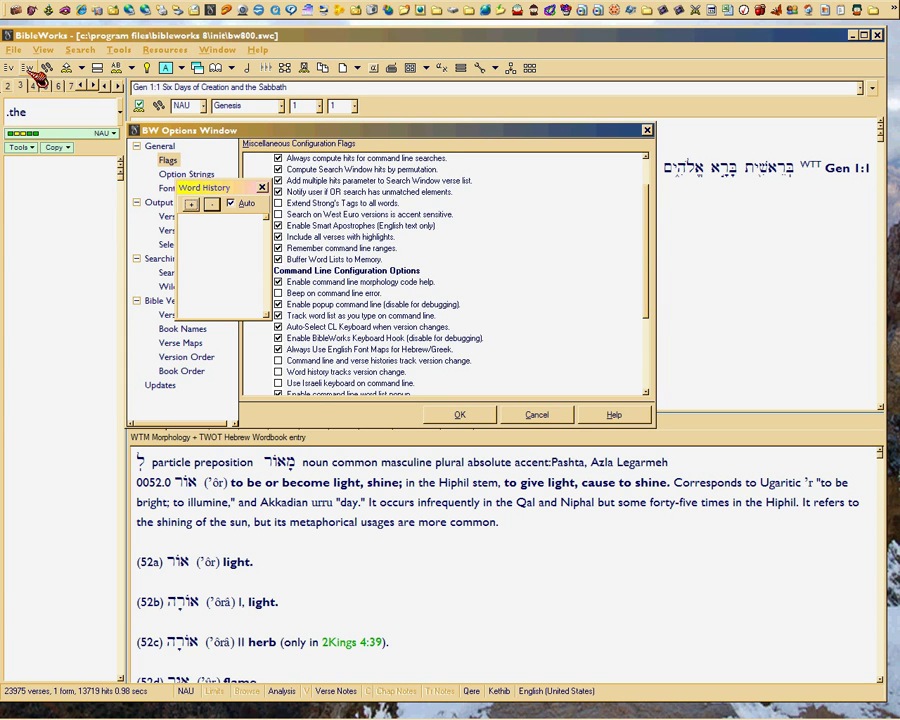
{"action": "left_click", "coordinate": [262, 188]}
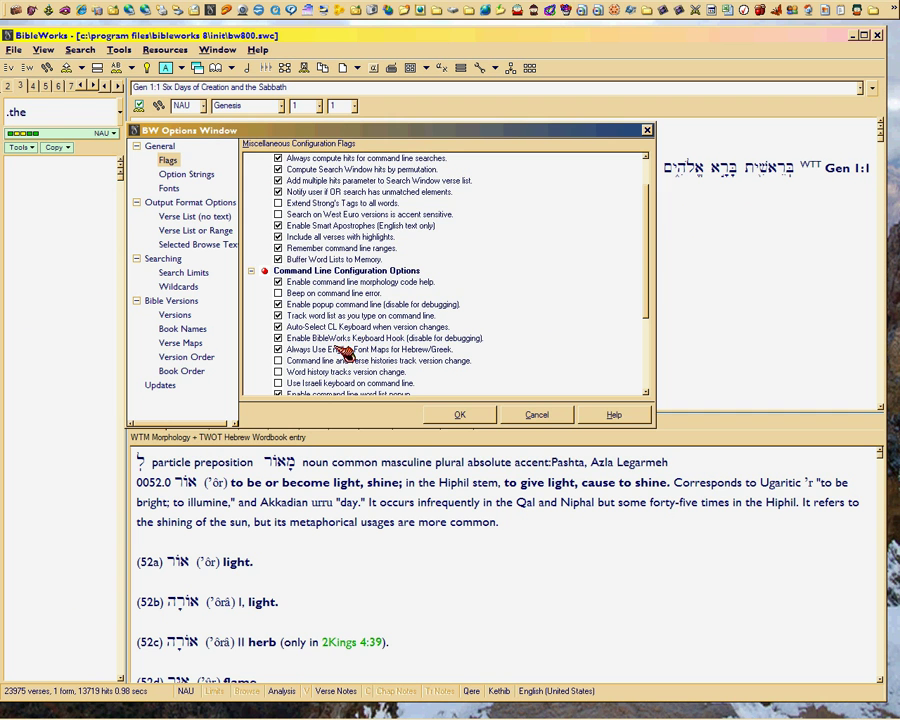
{"action": "left_click", "coordinate": [340, 318]}
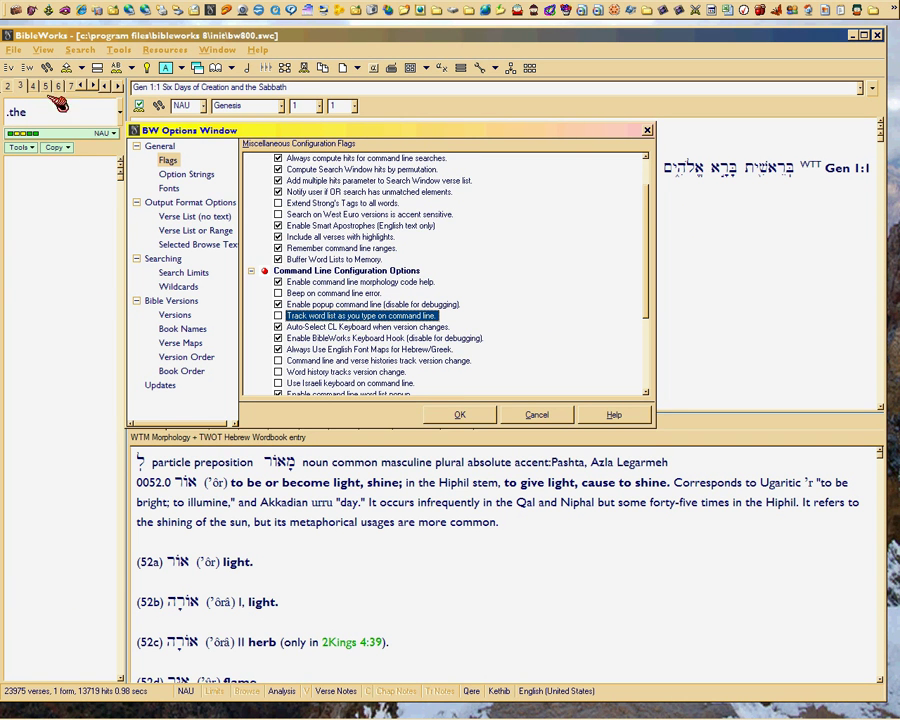
Open the Word History window again, select the .the text on the command line, and close the history.
{"action": "left_click", "coordinate": [26, 69]}
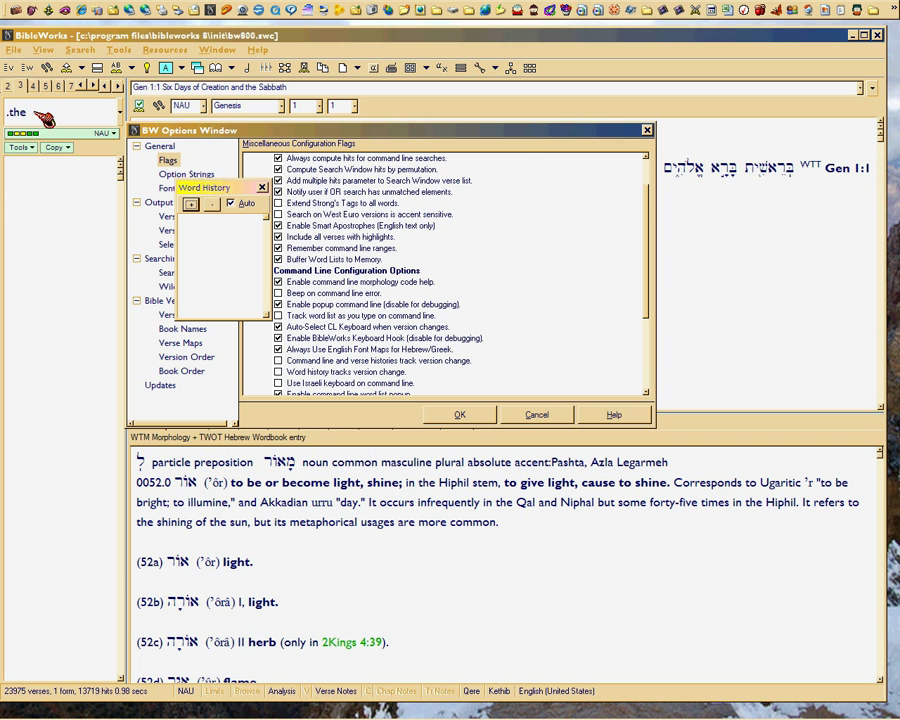
{"action": "left_click", "coordinate": [27, 113]}
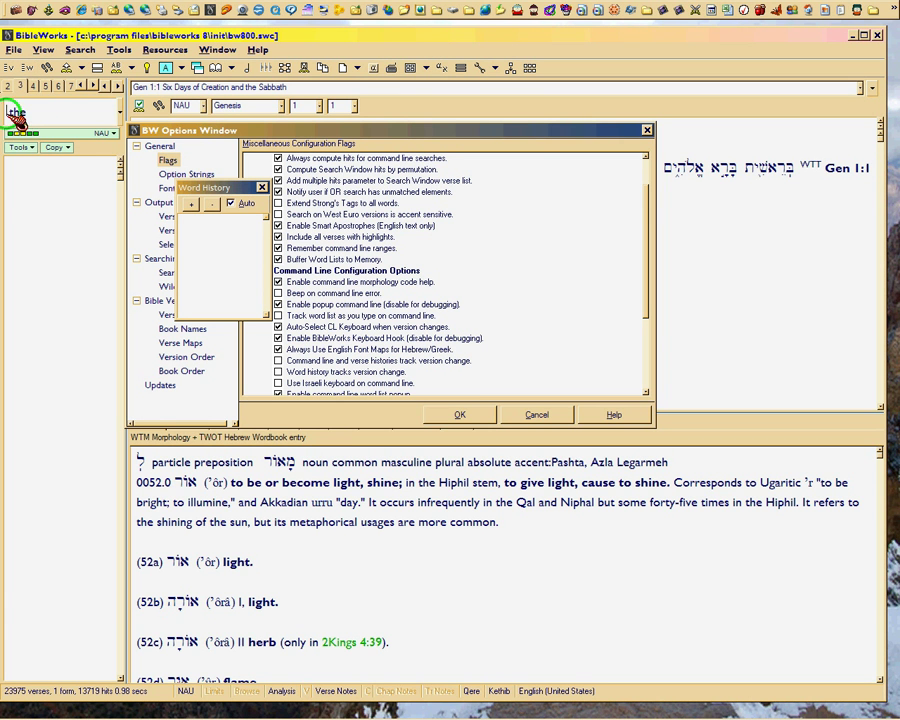
{"action": "left_click_drag", "start_coordinate": [6, 112], "coordinate": [30, 115]}
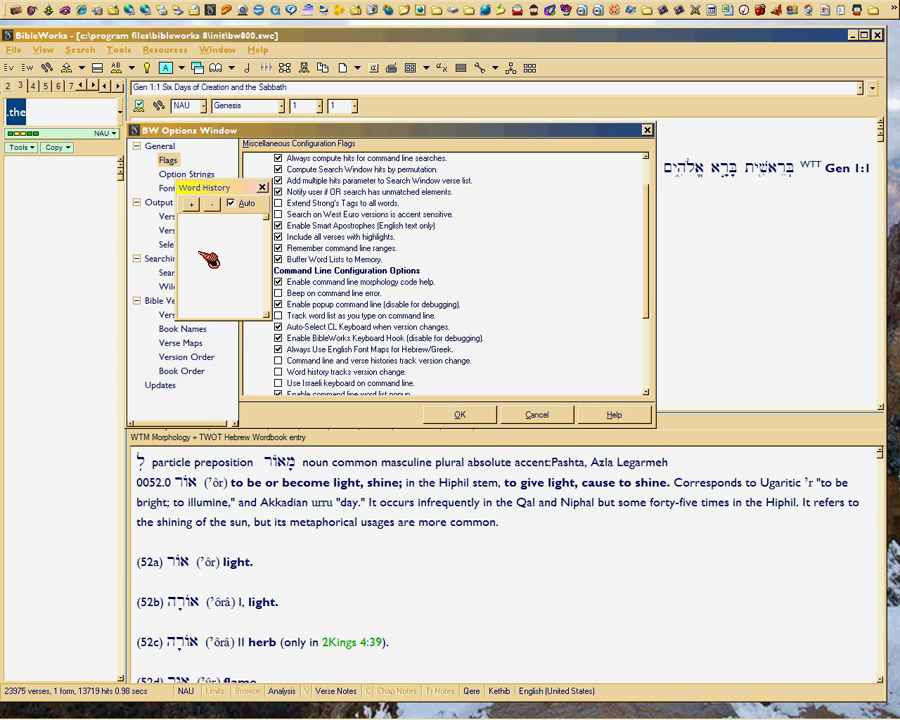
{"action": "left_click", "coordinate": [263, 188]}
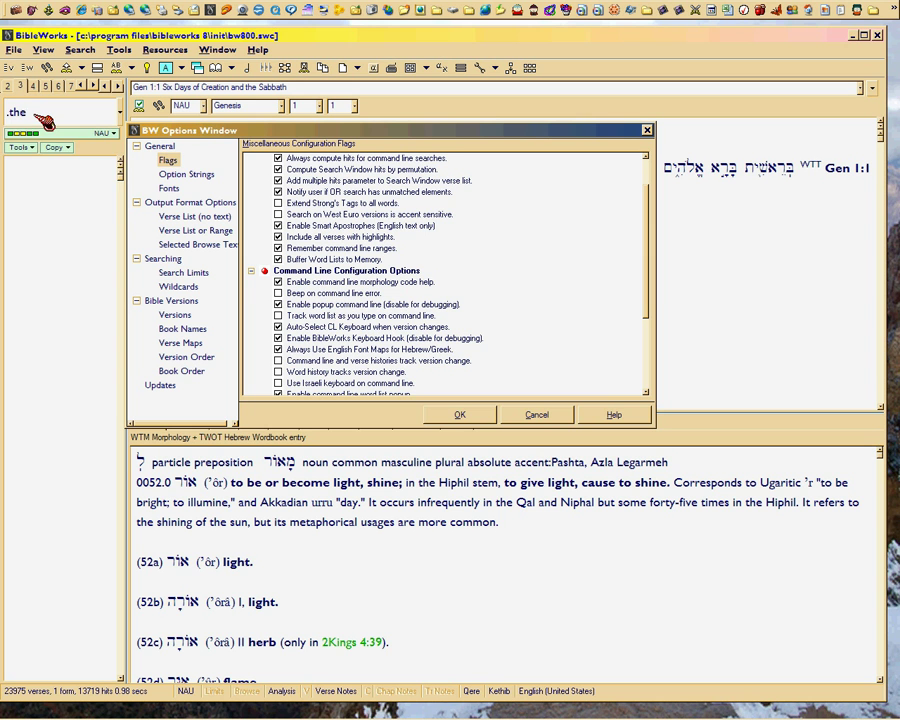
Delete the .the text from the command line.
{"action": "key", "text": "BackSpace"}
{"action": "key", "text": "BackSpace"}
{"action": "key", "text": "BackSpace"}
{"action": "key", "text": "BackSpace"}
Turn Track word list as you type on command line on and back off.
{"action": "left_click", "coordinate": [338, 317]}
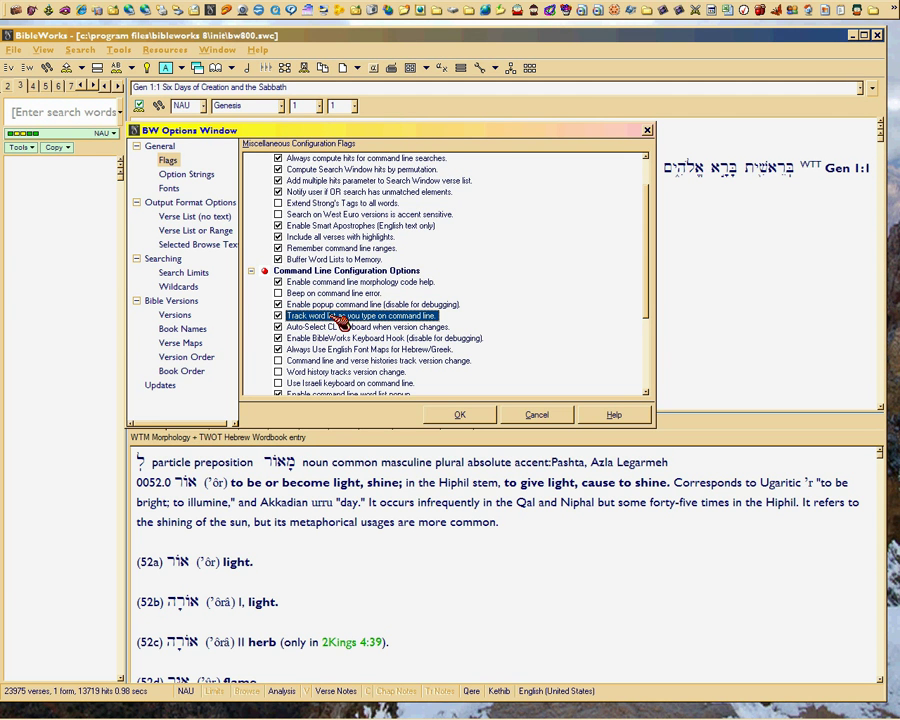
{"action": "left_click", "coordinate": [279, 315]}
Disable Auto-Select CL Keyboard when version changes, and move the options window below the verse text.
{"action": "left_click", "coordinate": [344, 328]}
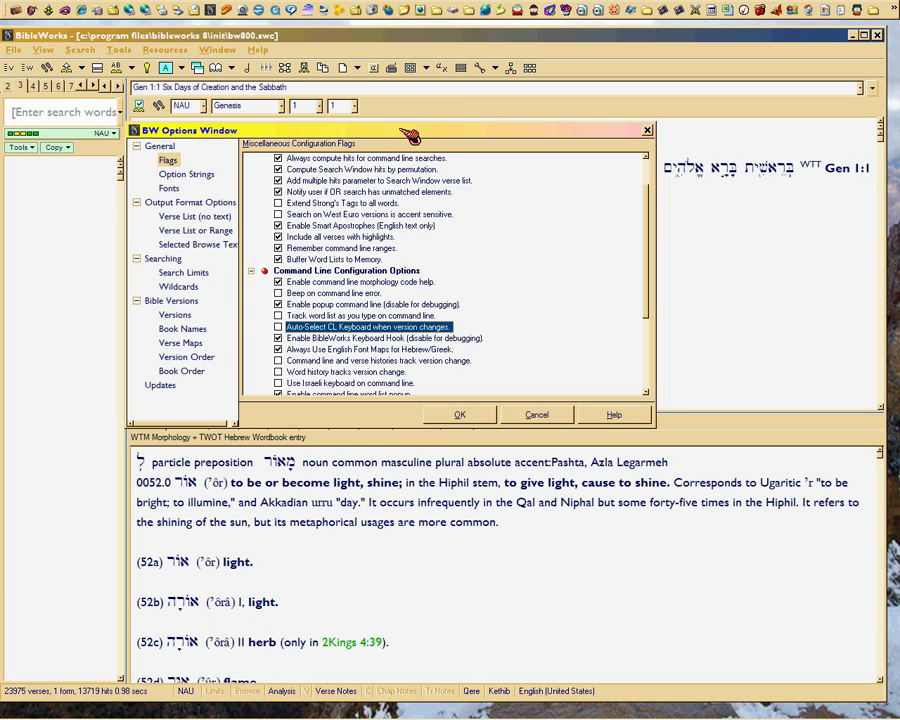
{"action": "left_click_drag", "start_coordinate": [411, 130], "coordinate": [411, 444]}
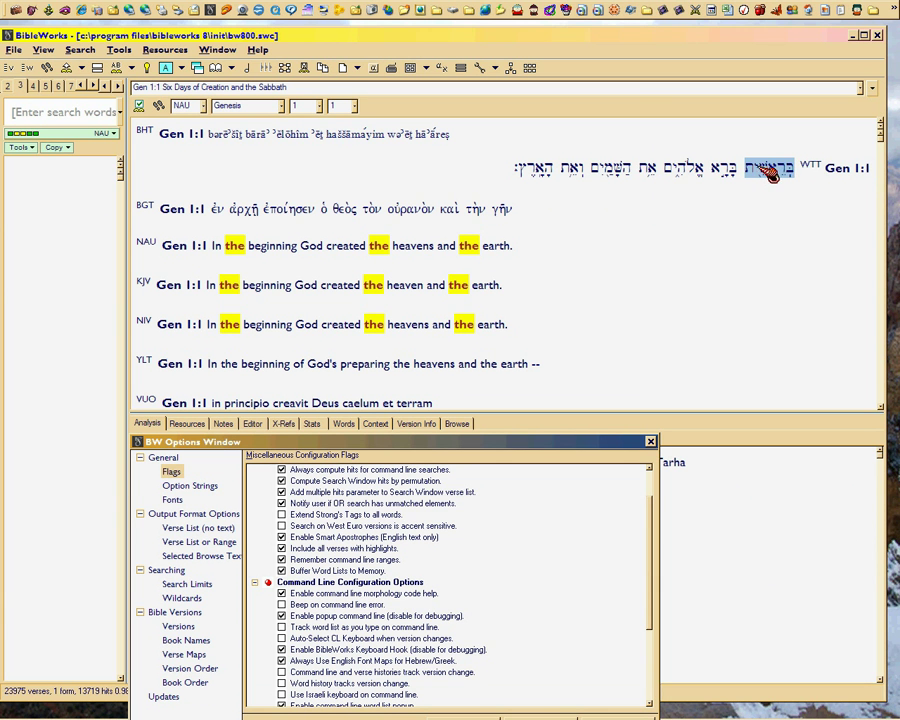
Search for the selected first Hebrew word of WTT Gen 1:1 as a phrase, and close the cross-version results and extra verse window.
{"action": "right_click", "coordinate": [772, 172]}
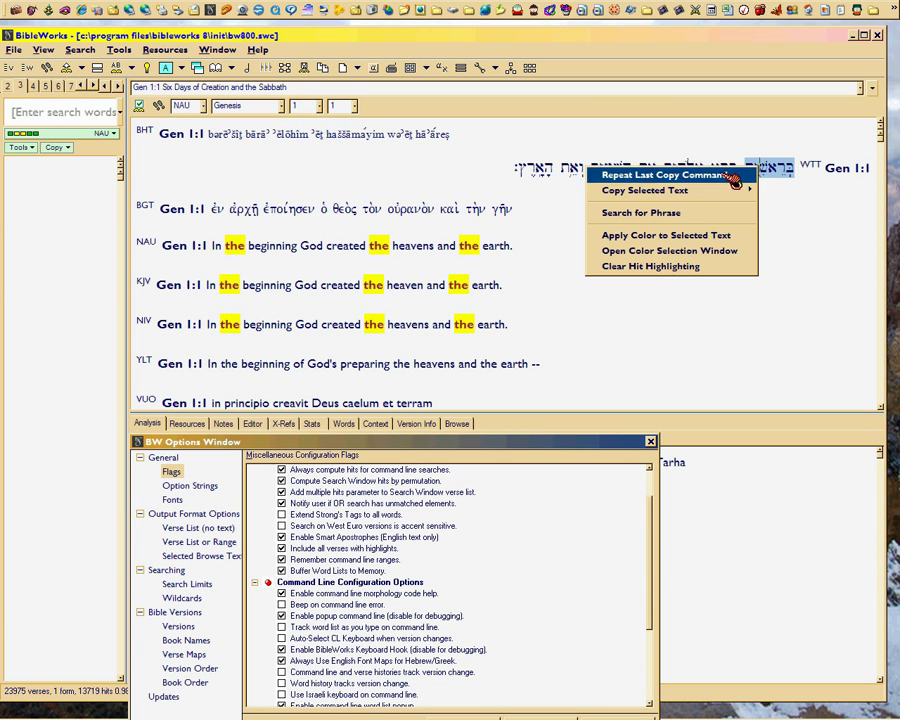
{"action": "left_click", "coordinate": [662, 213]}
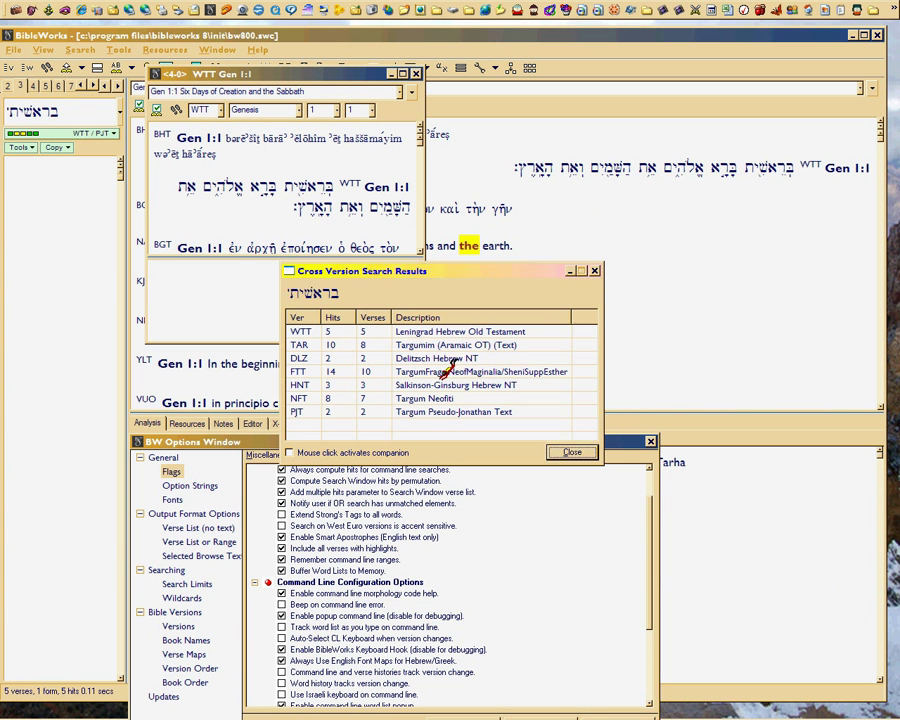
{"action": "left_click", "coordinate": [594, 270]}
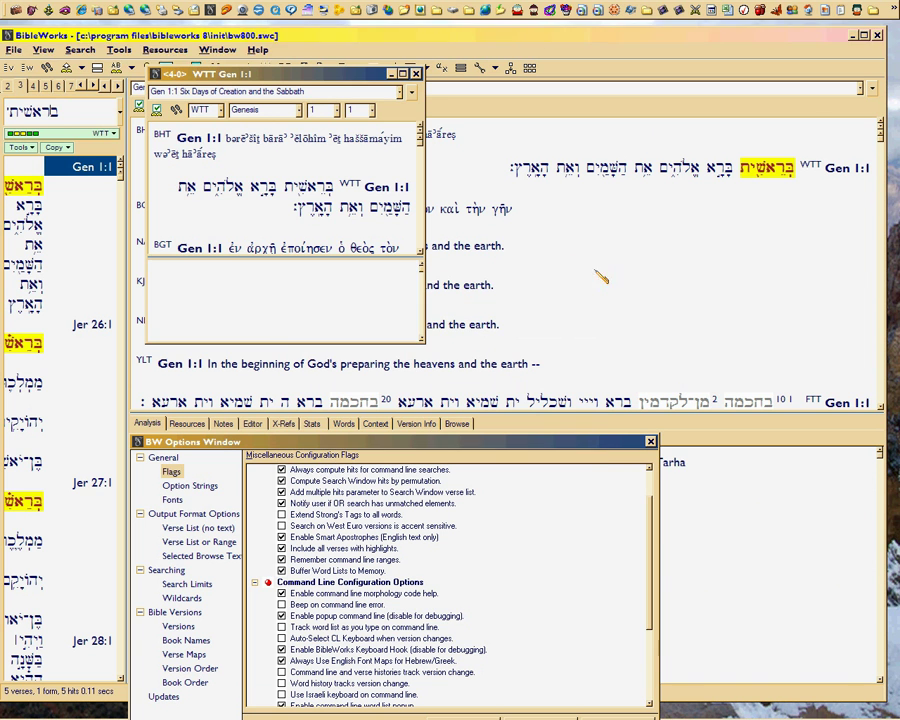
{"action": "left_click", "coordinate": [416, 74]}
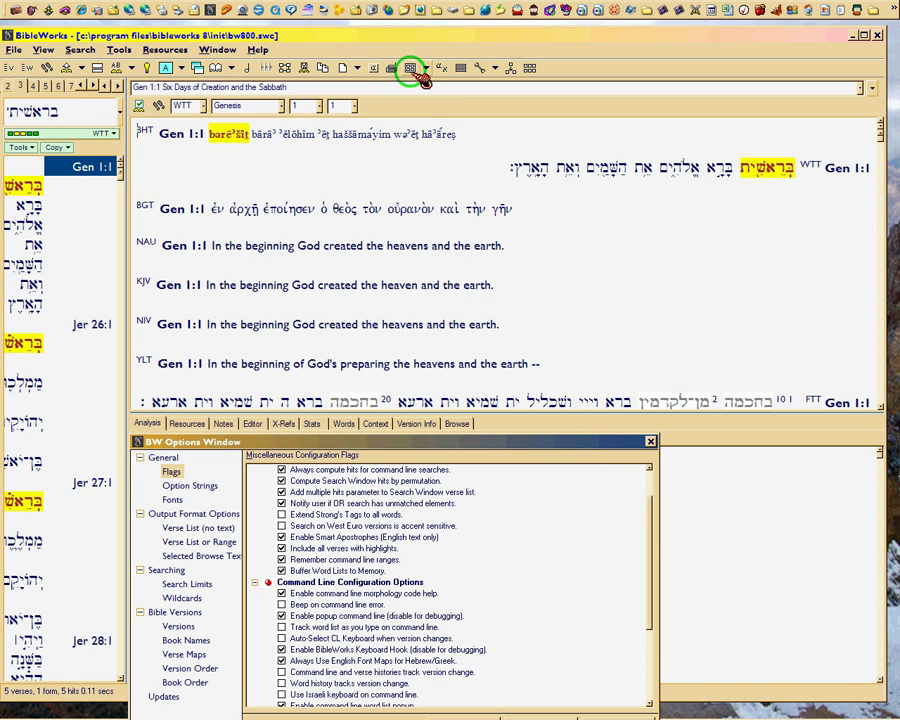
Switch to search window 4.
{"action": "left_click", "coordinate": [32, 86]}
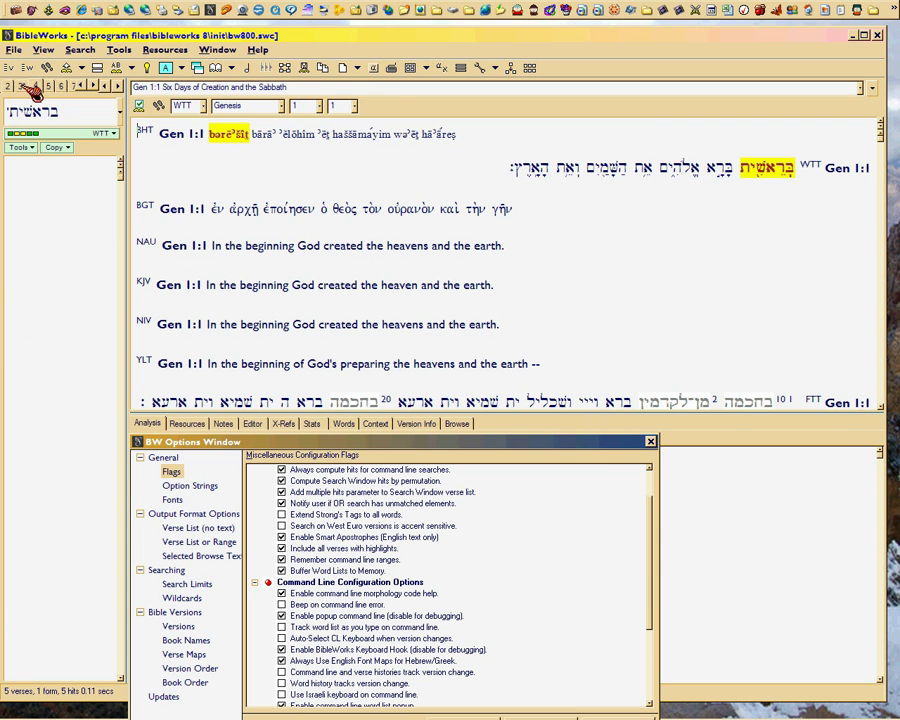
{"action": "right_click", "coordinate": [30, 88]}
{"action": "left_click", "coordinate": [46, 94]}
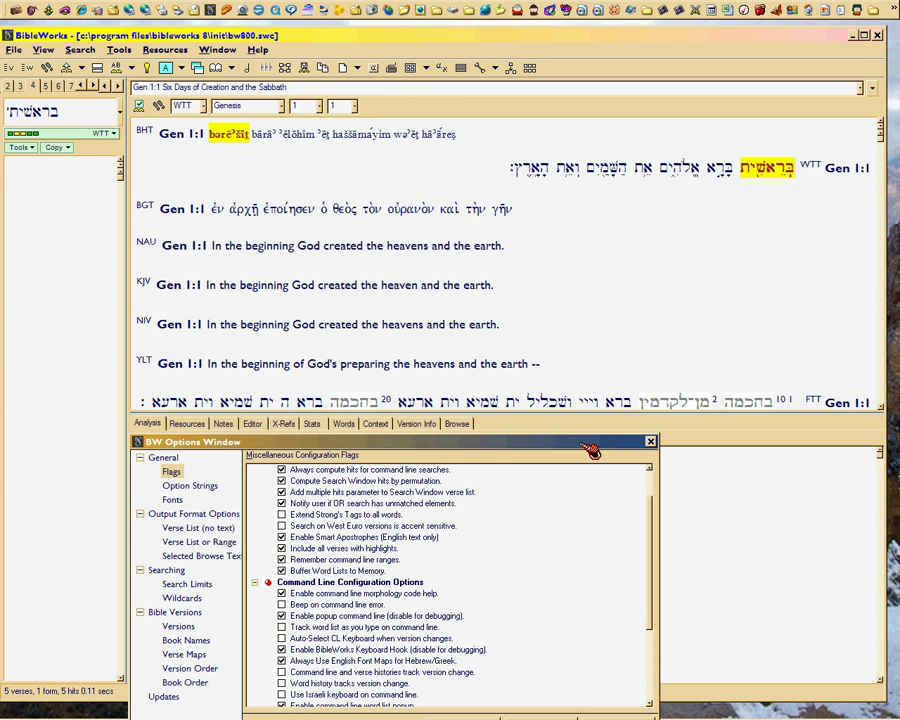
Move the options window up over the verse text so that its whole content and OK button are accessible.
{"action": "left_click", "coordinate": [651, 443]}
{"action": "left_click", "coordinate": [578, 439]}
{"action": "left_click_drag", "start_coordinate": [593, 299], "coordinate": [606, 271]}
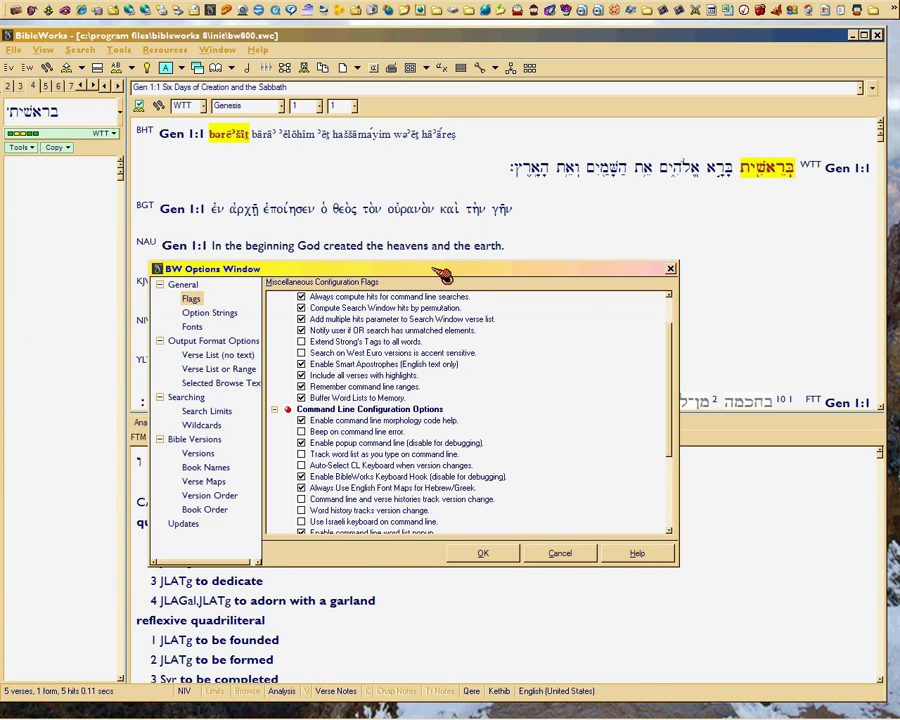
{"action": "left_click_drag", "start_coordinate": [425, 265], "coordinate": [420, 199]}
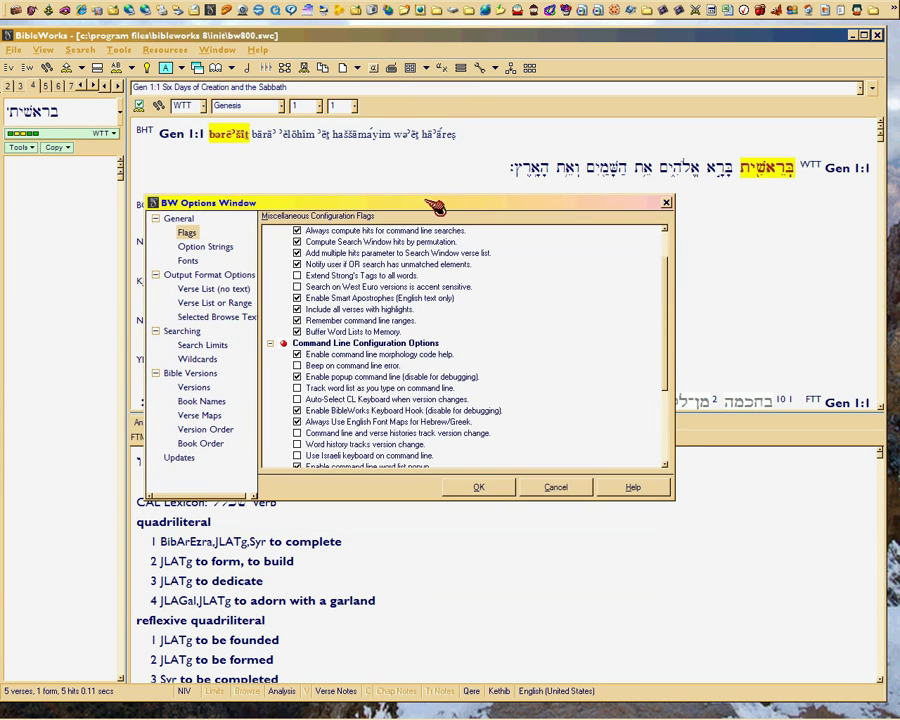
Enable Auto-Select CL Keyboard when version changes, and turn Enable BibleWorks Keyboard Hook off and back on.
{"action": "left_click", "coordinate": [342, 399]}
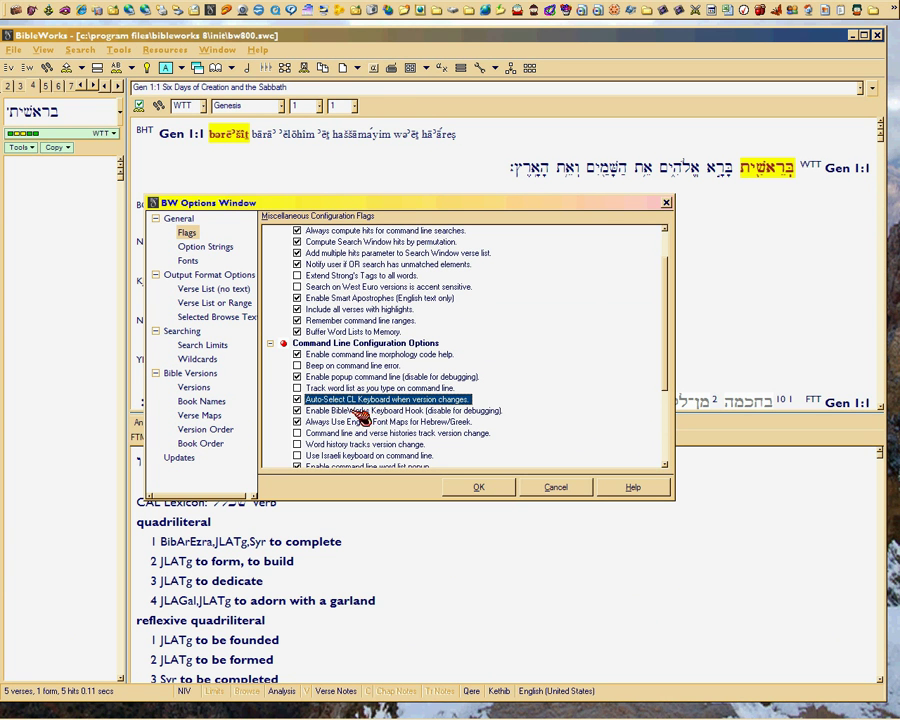
{"action": "left_click", "coordinate": [320, 412]}
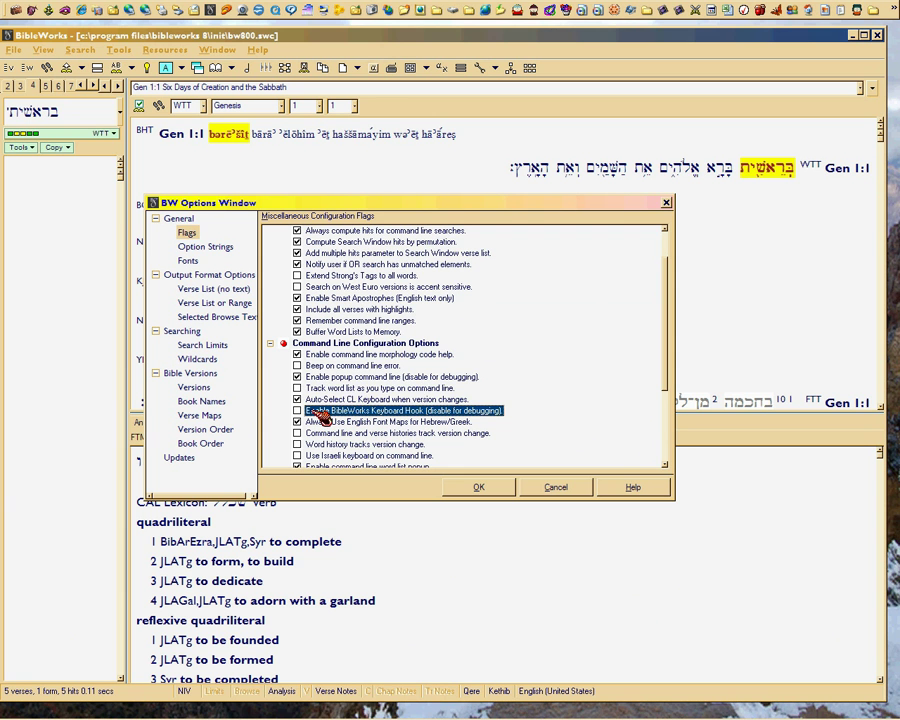
{"action": "left_click", "coordinate": [330, 400]}
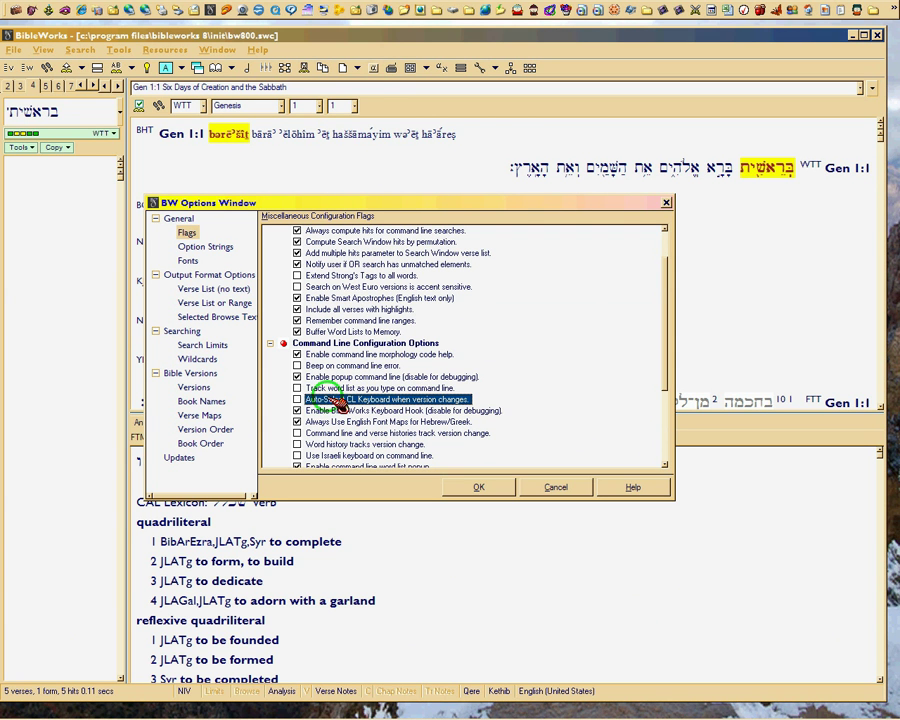
{"action": "left_click", "coordinate": [336, 400]}
{"action": "left_click", "coordinate": [336, 411]}
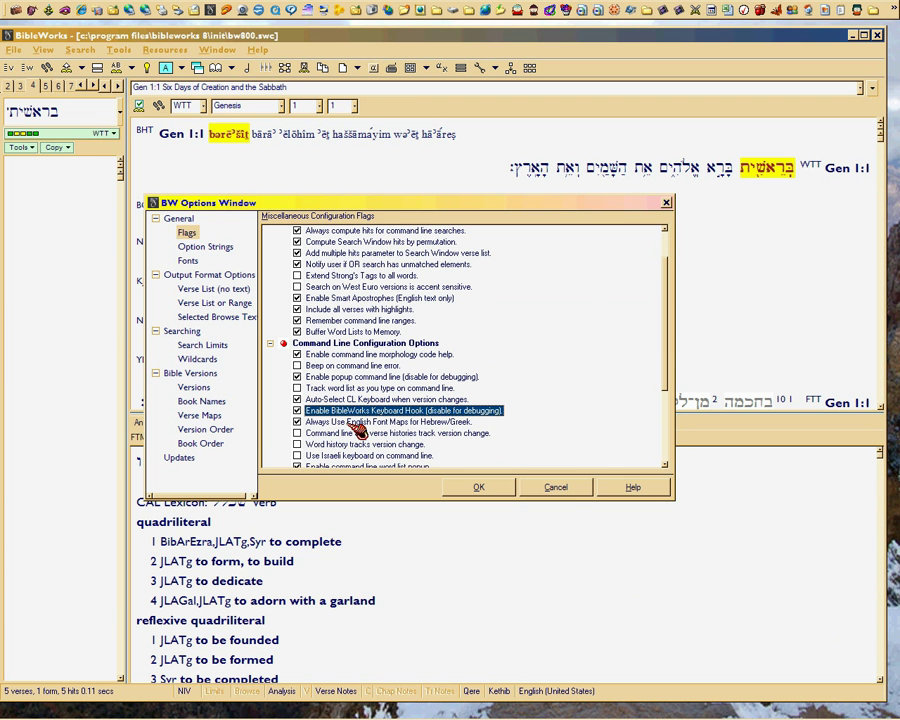
Turn Always Use English Font Maps for Hebrew/Greek off and back on.
{"action": "left_click", "coordinate": [358, 422]}
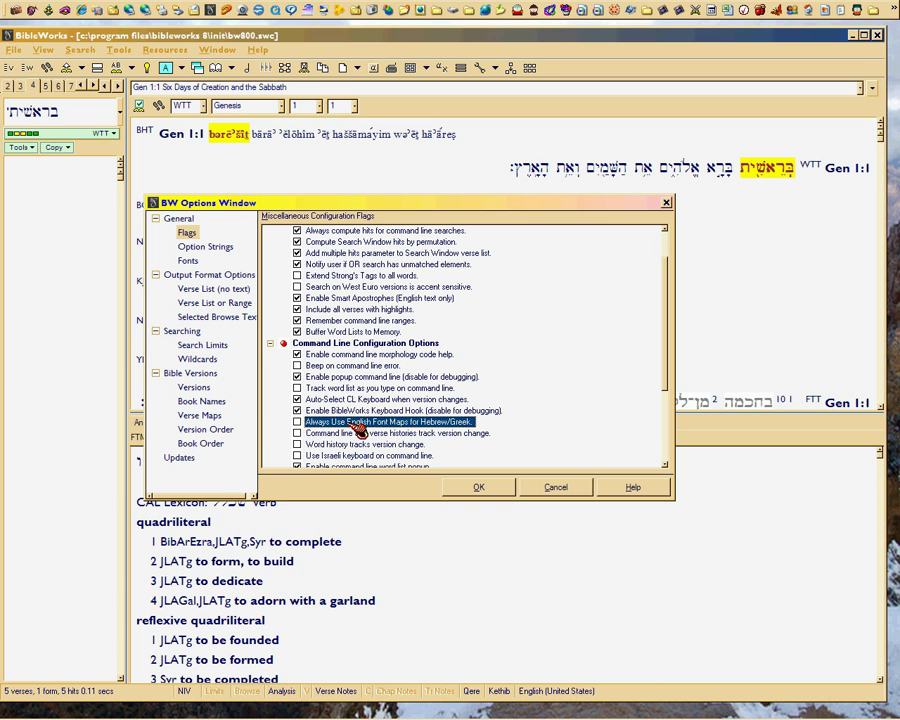
{"action": "left_click", "coordinate": [297, 422]}
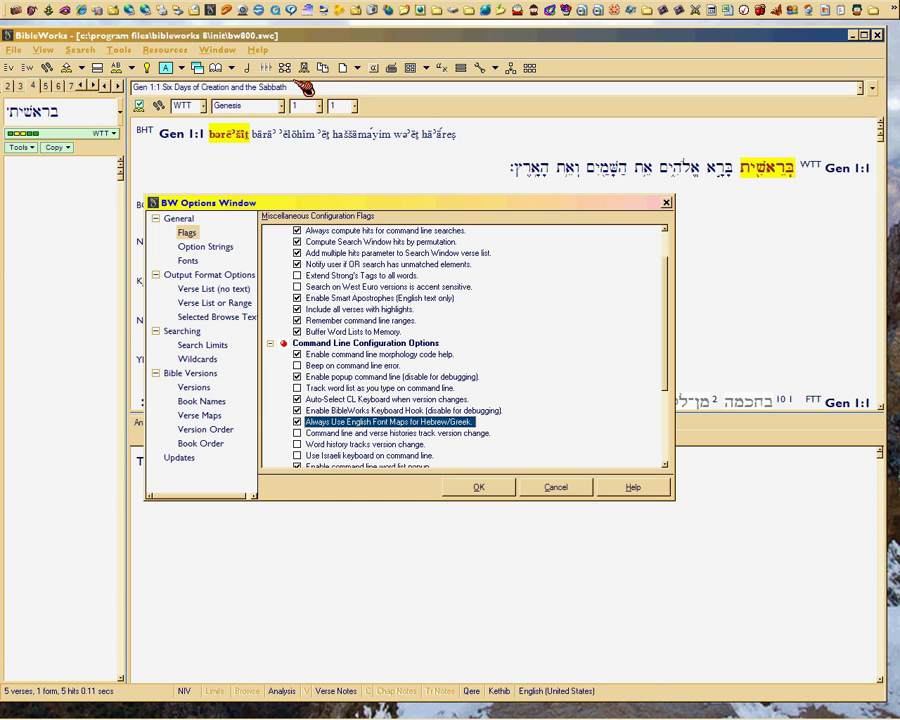
Open the on-screen BibleWorks Keyboard and show its Hebrew layout followed by its Greek layout.
{"action": "left_click", "coordinate": [378, 67]}
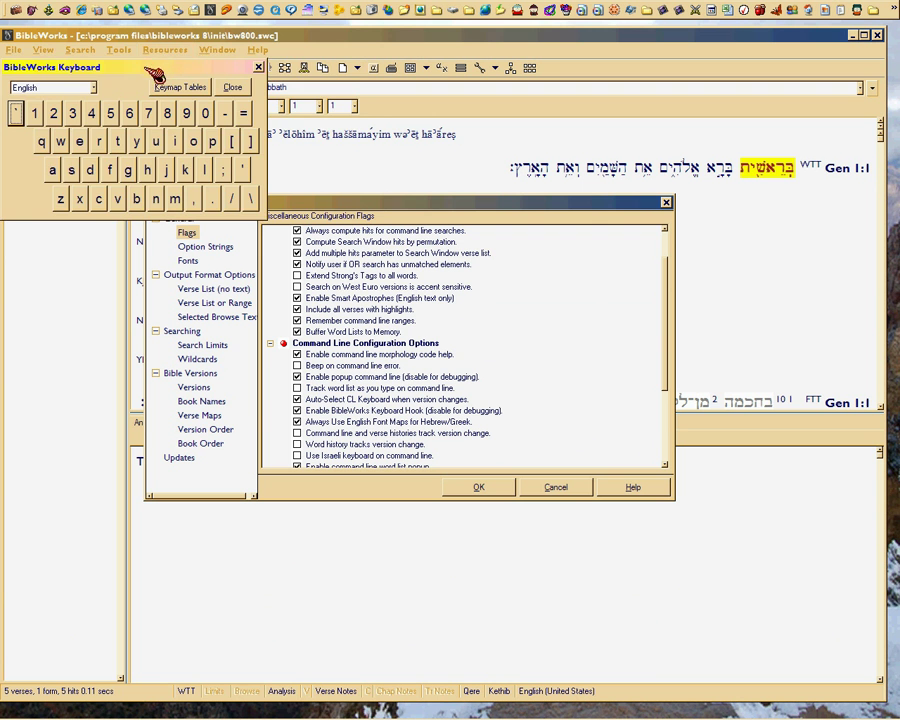
{"action": "mouse_move", "coordinate": [152, 72]}
{"action": "left_mouse_down"}
{"action": "mouse_move", "coordinate": [242, 63]}
{"action": "mouse_move", "coordinate": [137, 49]}
{"action": "mouse_move", "coordinate": [155, 54]}
{"action": "left_mouse_up"}
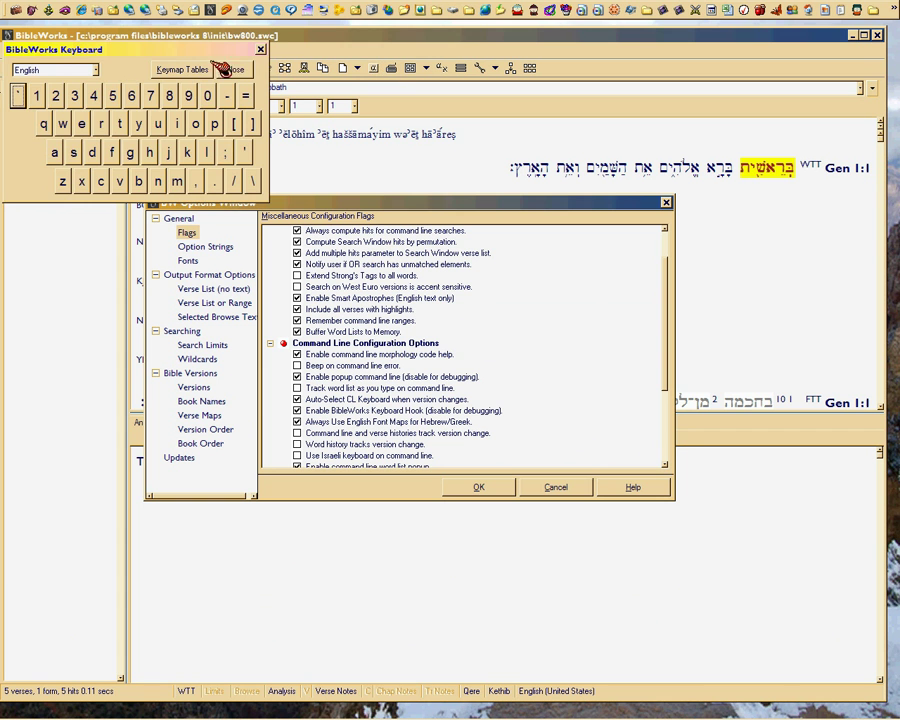
{"action": "left_click_drag", "start_coordinate": [128, 44], "coordinate": [228, 38]}
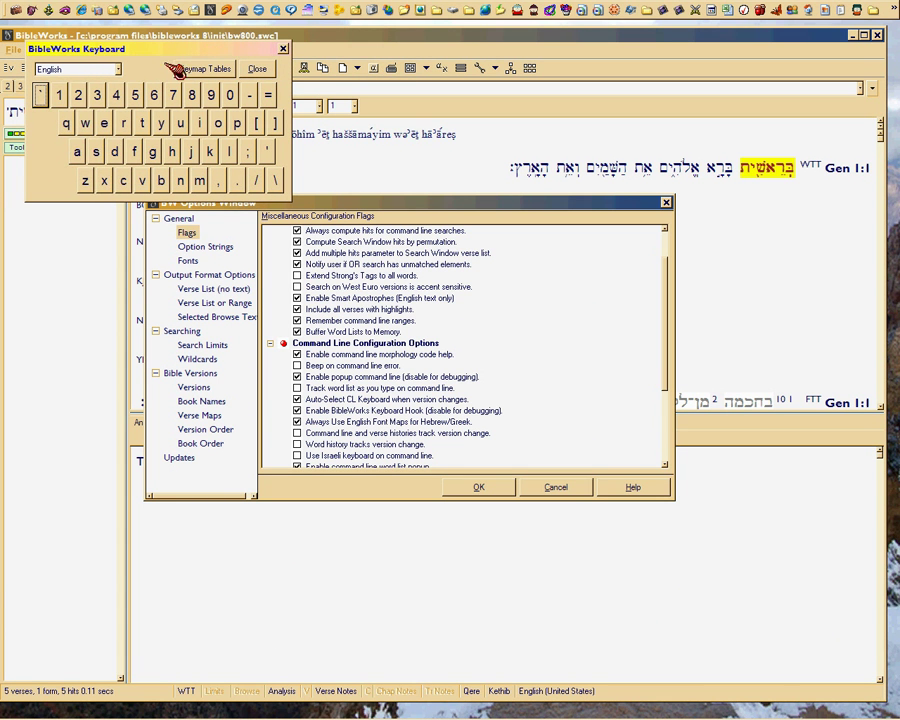
{"action": "left_click", "coordinate": [118, 69]}
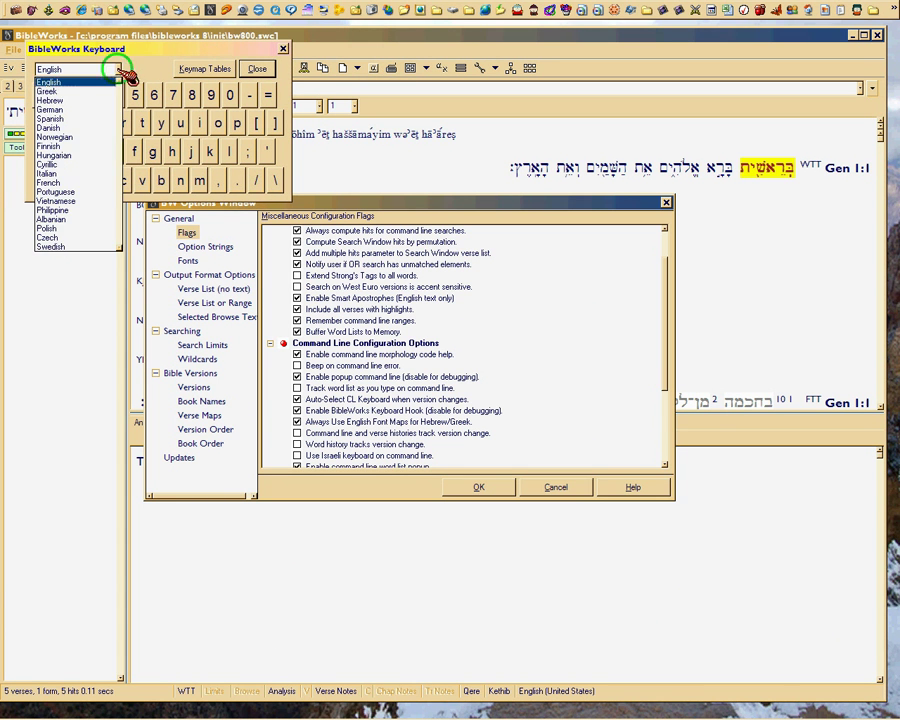
{"action": "left_click", "coordinate": [78, 101]}
{"action": "left_click", "coordinate": [118, 69]}
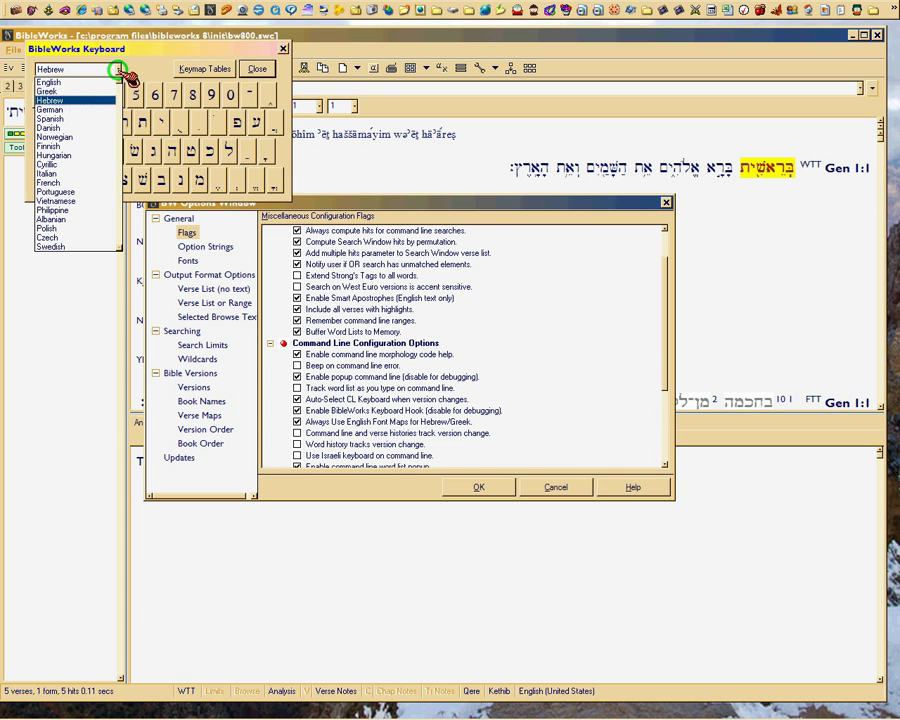
{"action": "left_click", "coordinate": [55, 91]}
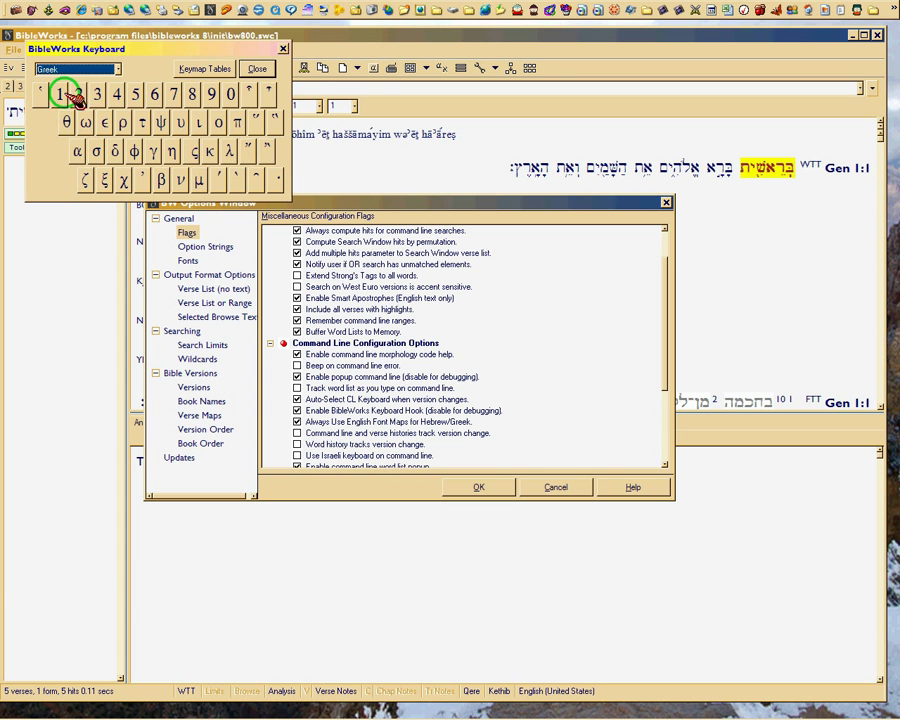
Look through the on-screen keyboard's languages and switch it from Greek to Hebrew.
{"action": "left_click", "coordinate": [118, 70]}
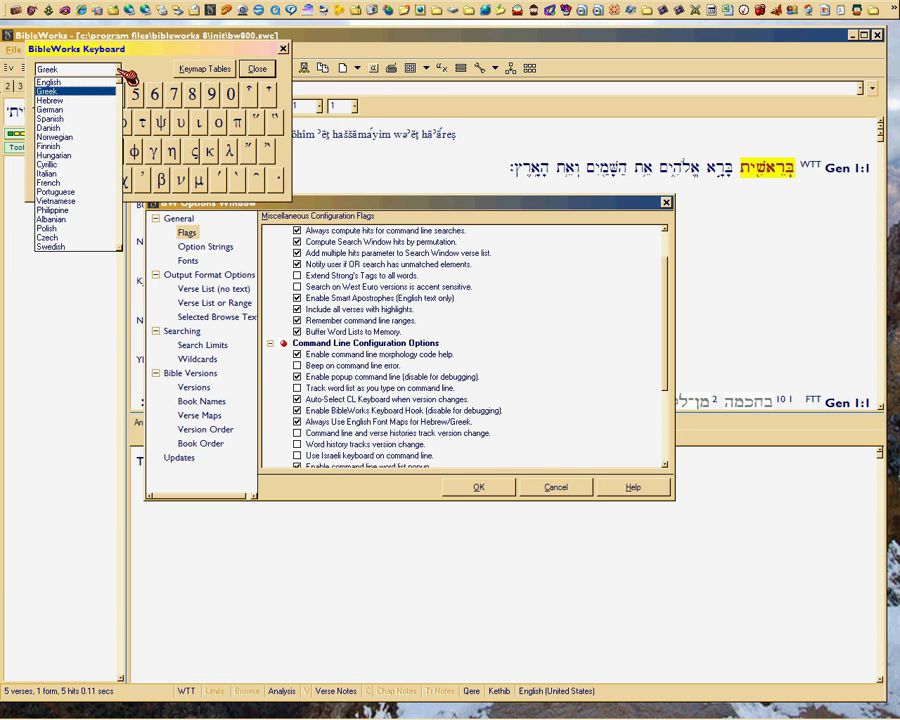
{"action": "left_click", "coordinate": [120, 72]}
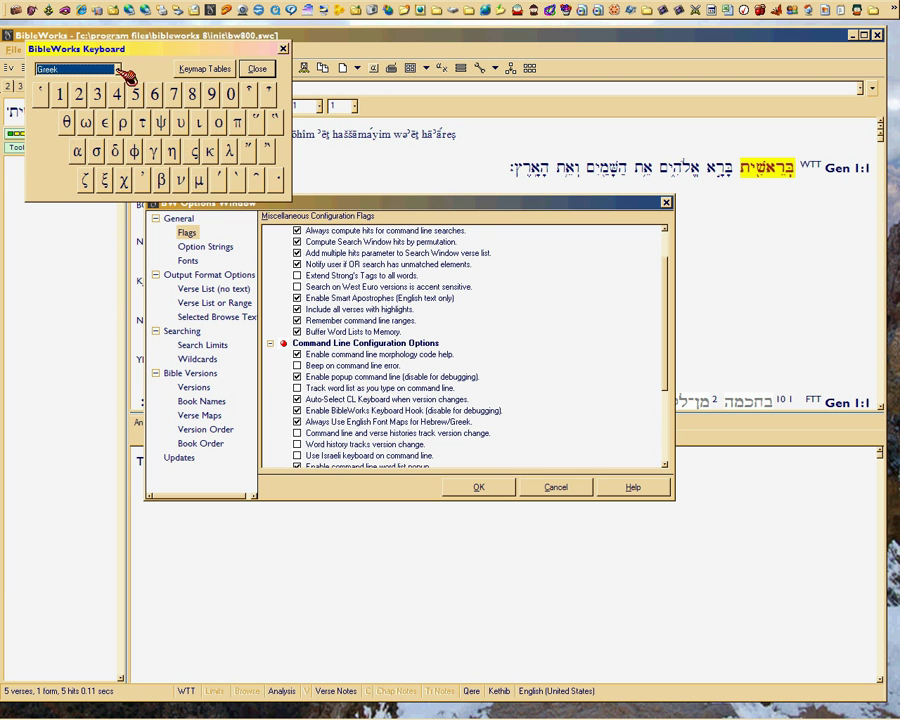
{"action": "left_click", "coordinate": [120, 72]}
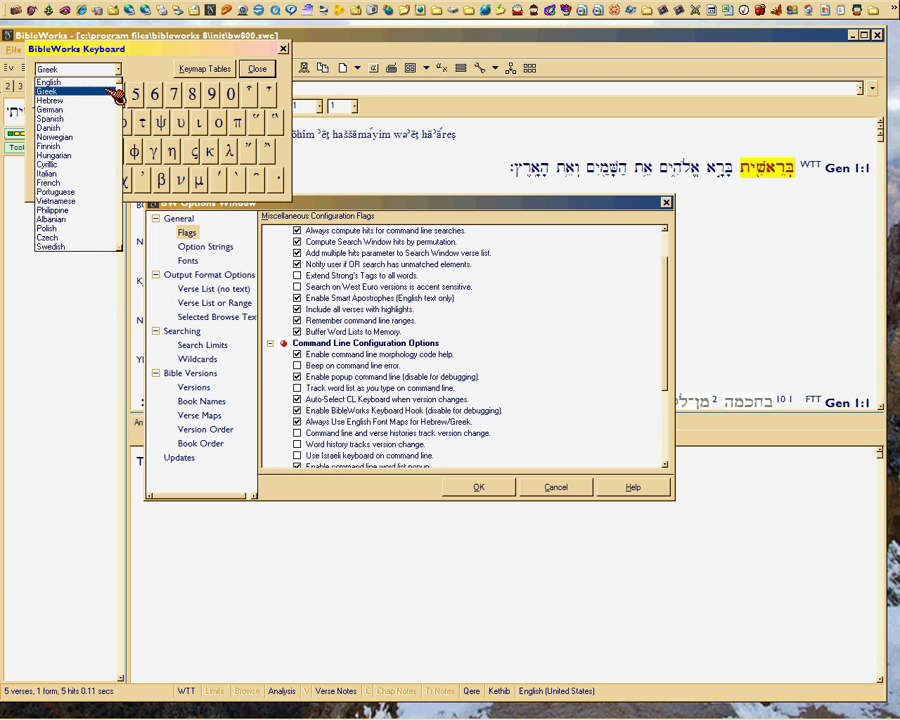
{"action": "left_click", "coordinate": [118, 101]}
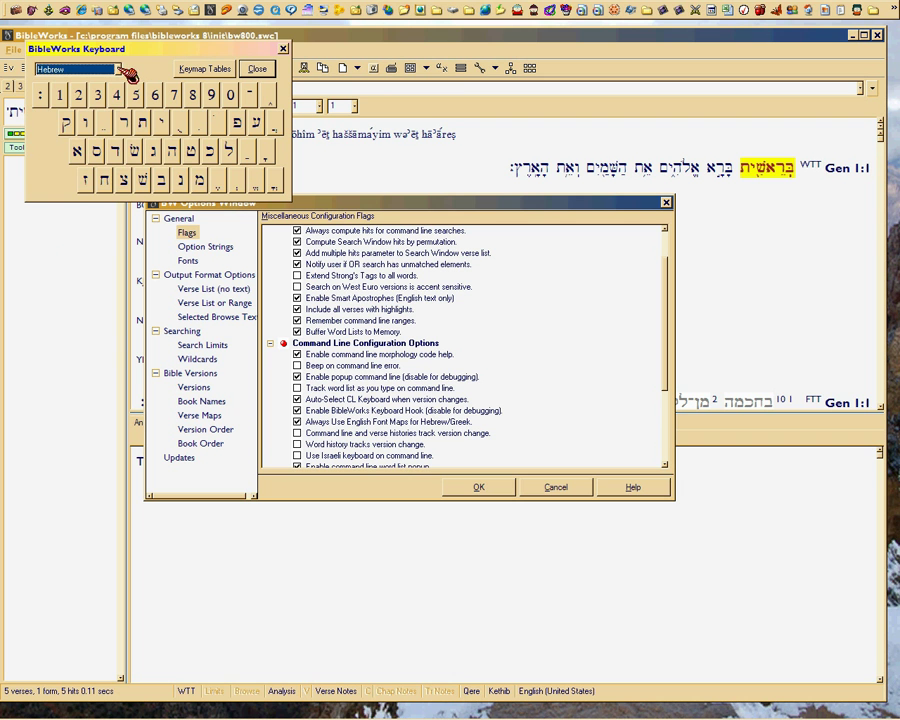
Review the keyboard language list, set the on-screen keyboard back to English, and close it.
{"action": "left_click", "coordinate": [122, 70]}
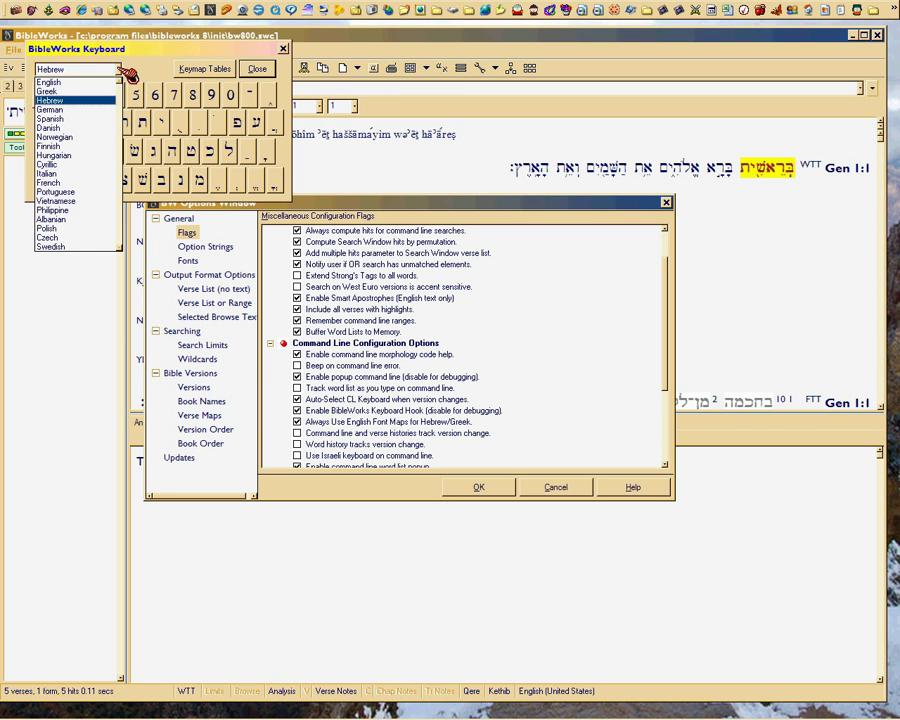
{"action": "left_click", "coordinate": [122, 70]}
{"action": "left_click", "coordinate": [122, 70]}
{"action": "left_click", "coordinate": [124, 71]}
{"action": "left_click", "coordinate": [124, 71]}
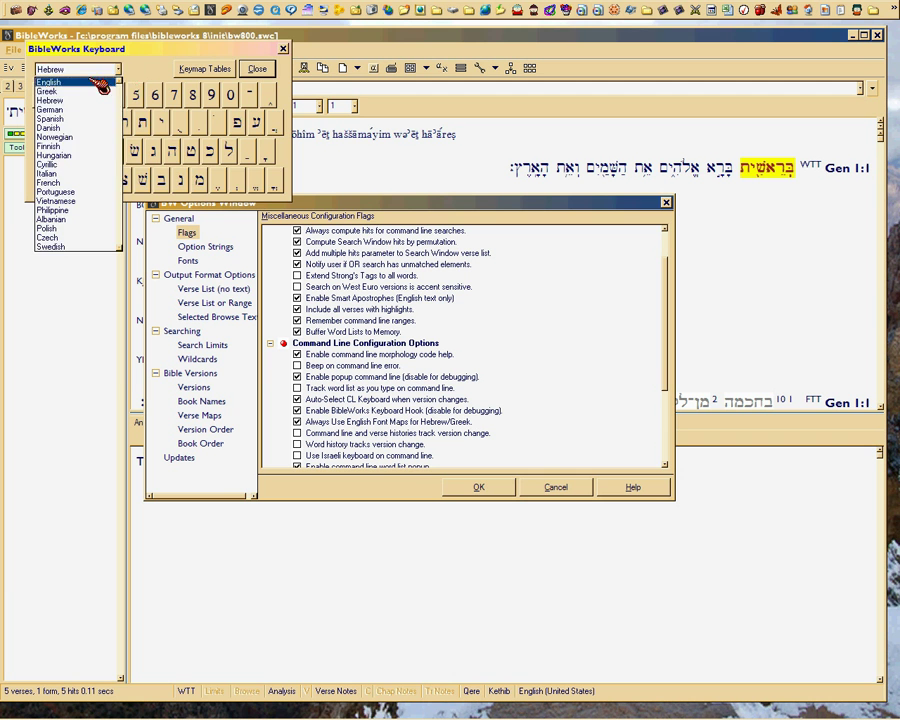
{"action": "left_click", "coordinate": [84, 81]}
{"action": "left_click", "coordinate": [264, 70]}
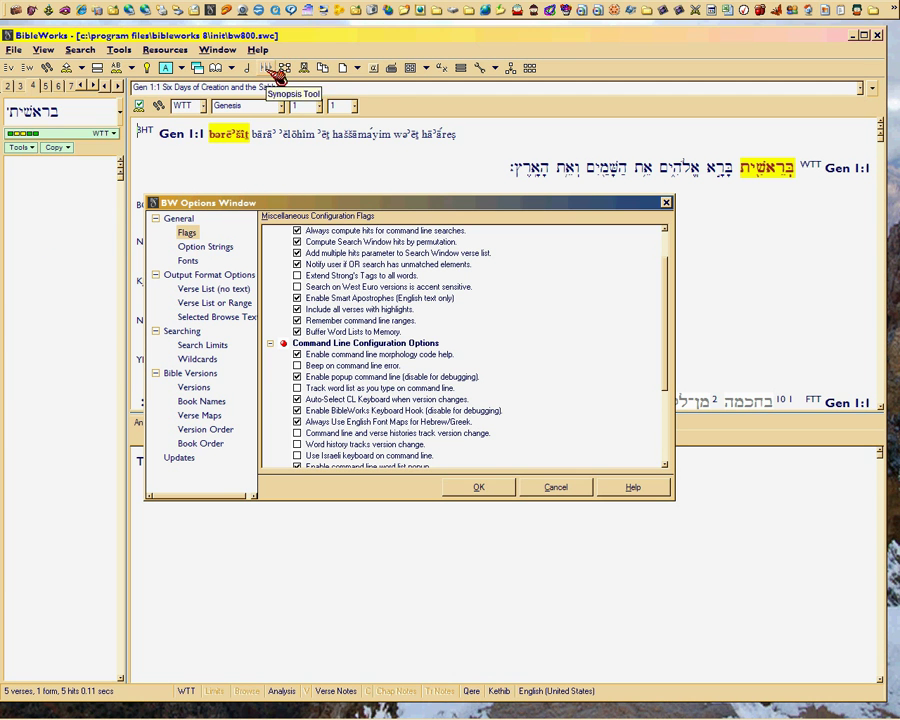
Open the BibleWorks Keyboard Layouts settings, examine the English and default keyboard layout choices, and close the settings with both choices kept.
{"action": "left_click", "coordinate": [400, 76]}
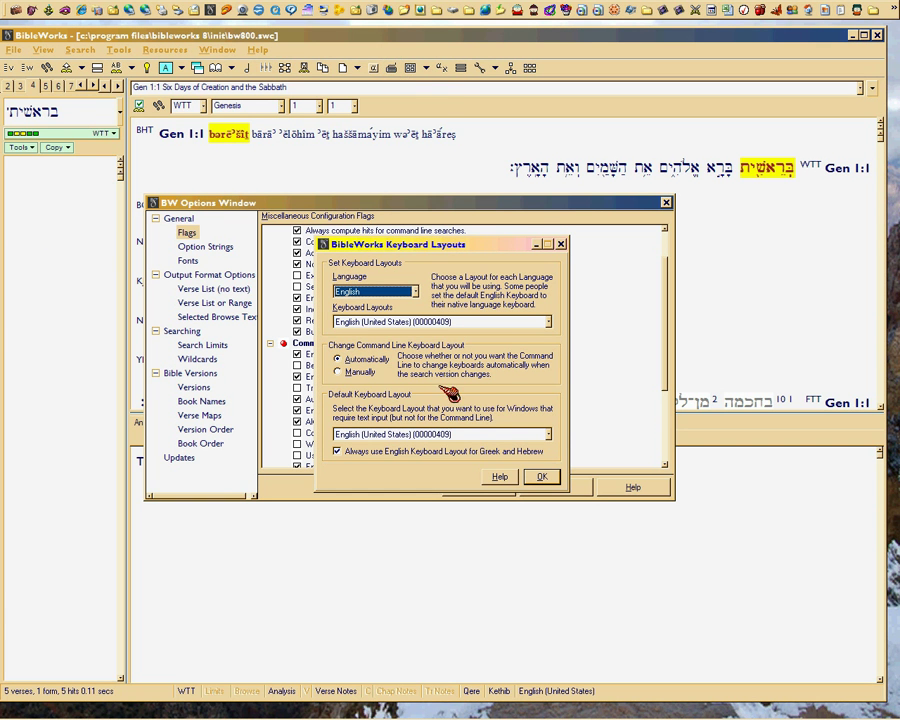
{"action": "left_click", "coordinate": [548, 322]}
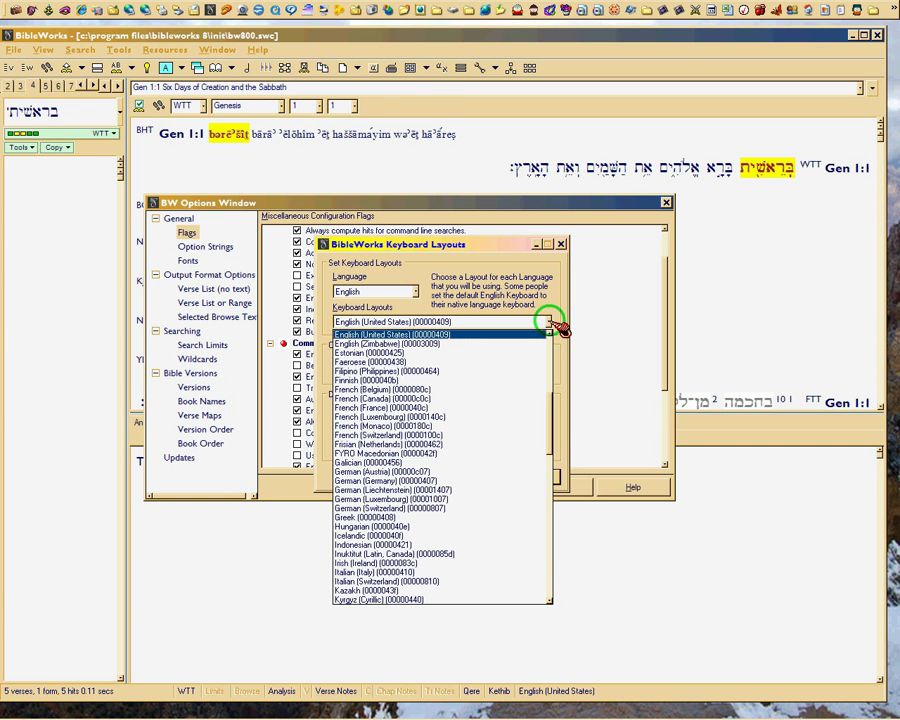
{"action": "left_click", "coordinate": [552, 323]}
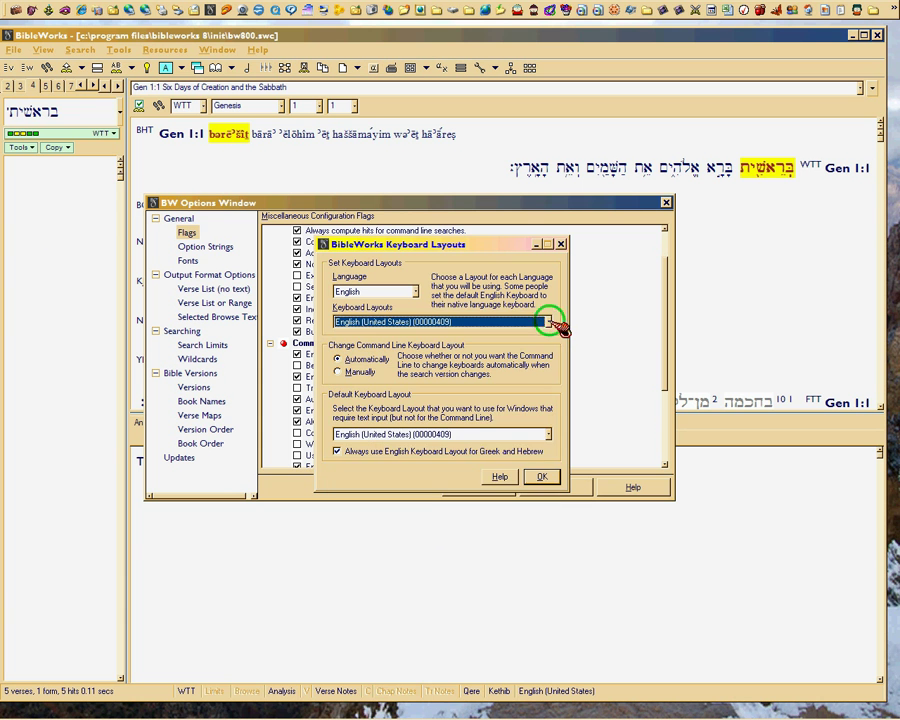
{"action": "left_click", "coordinate": [549, 435]}
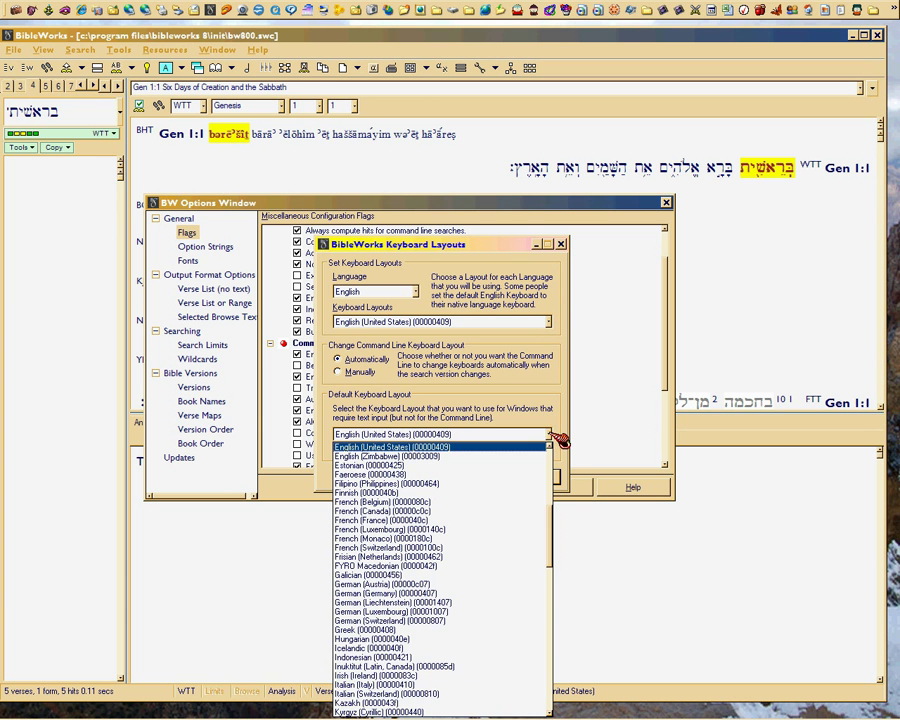
{"action": "left_click", "coordinate": [552, 436]}
{"action": "left_click", "coordinate": [540, 477]}
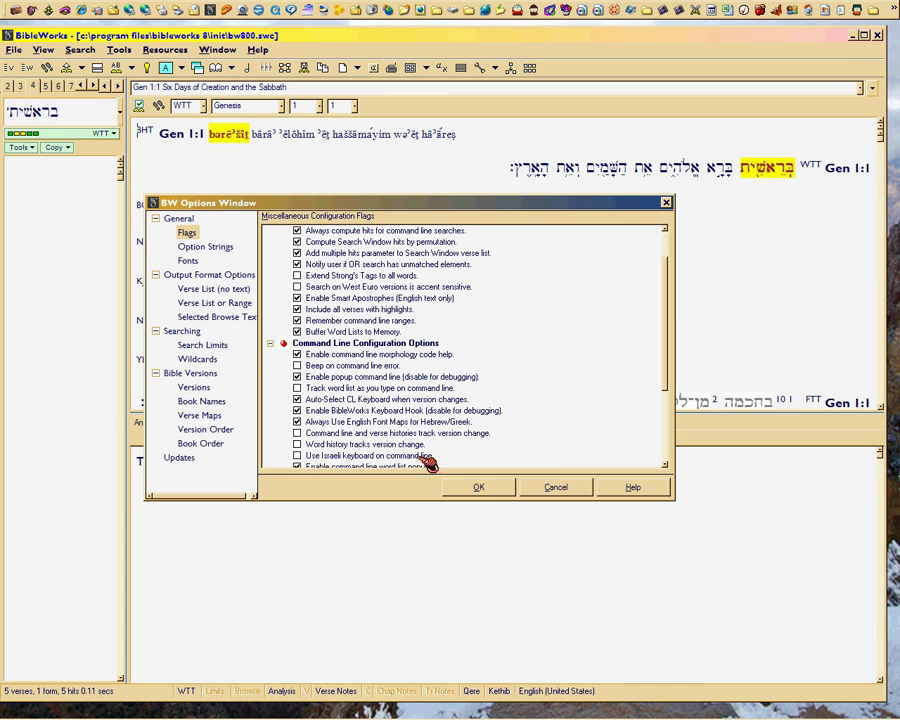
Turn Always Use English Font Maps for Hebrew/Greek off and back on, and enable Track word list as you type on command line.
{"action": "left_click", "coordinate": [376, 425]}
{"action": "left_click", "coordinate": [377, 427]}
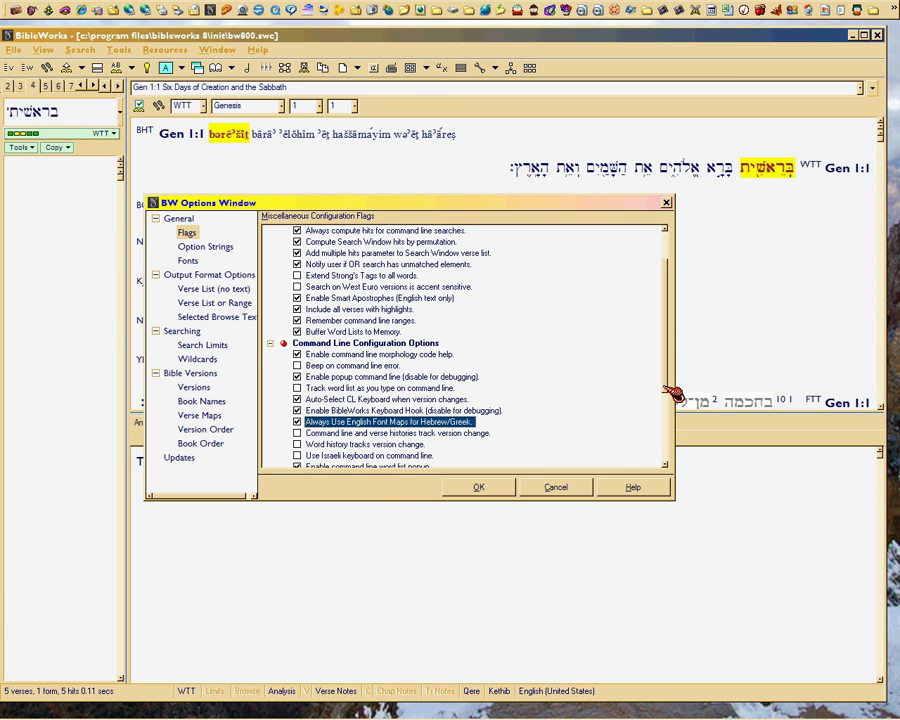
{"action": "scroll", "coordinate": [672, 393], "scroll_direction": "down", "scroll_amount": 2}
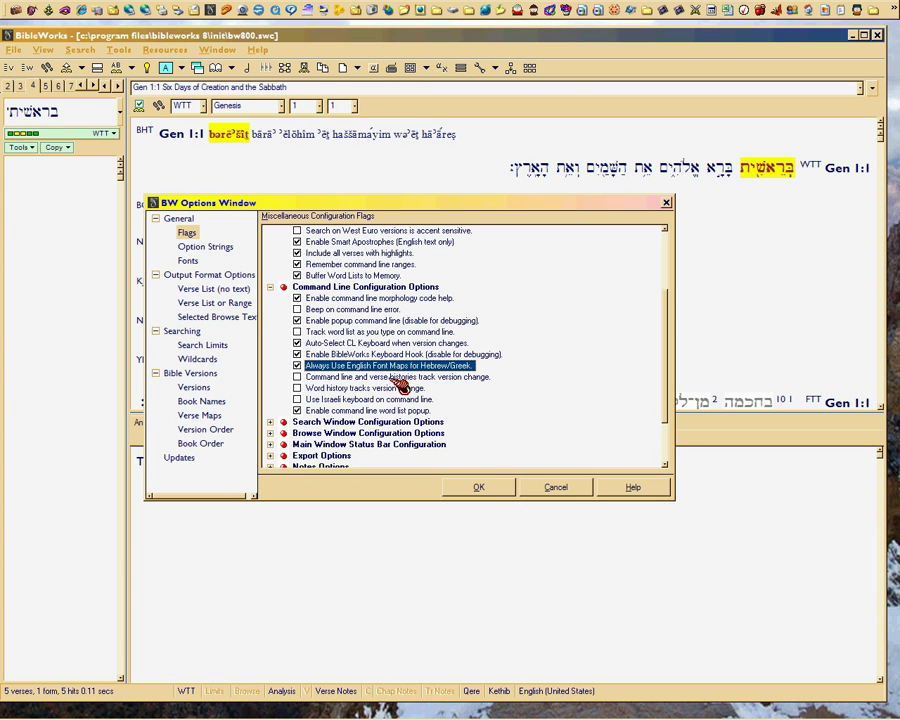
{"action": "left_click", "coordinate": [369, 333]}
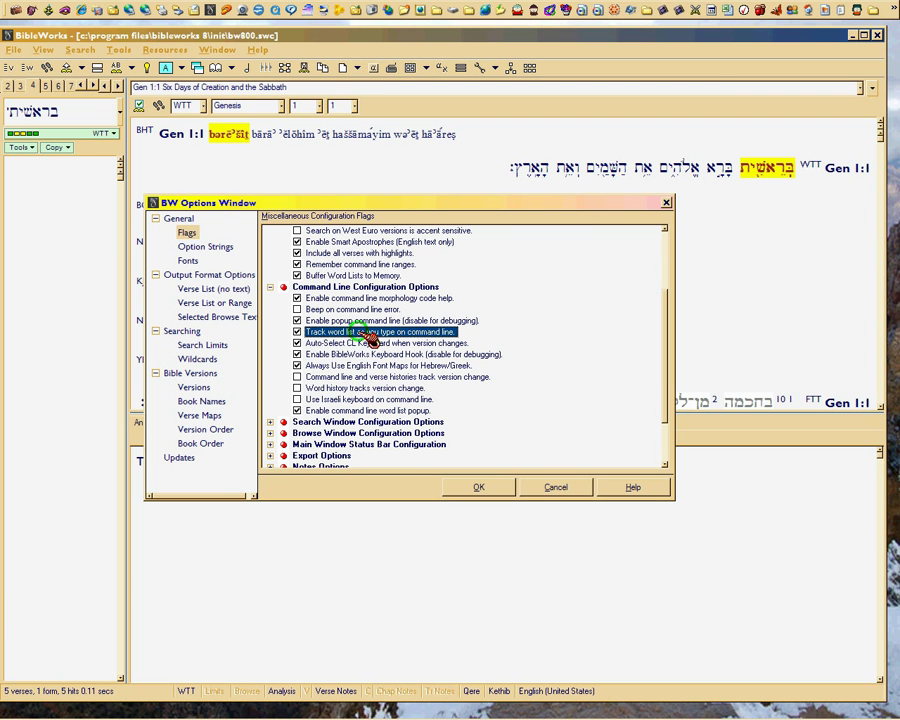
Disable Track word list as you type on command line, and switch Command line and verse histories track version change on and back off.
{"action": "left_click", "coordinate": [381, 377]}
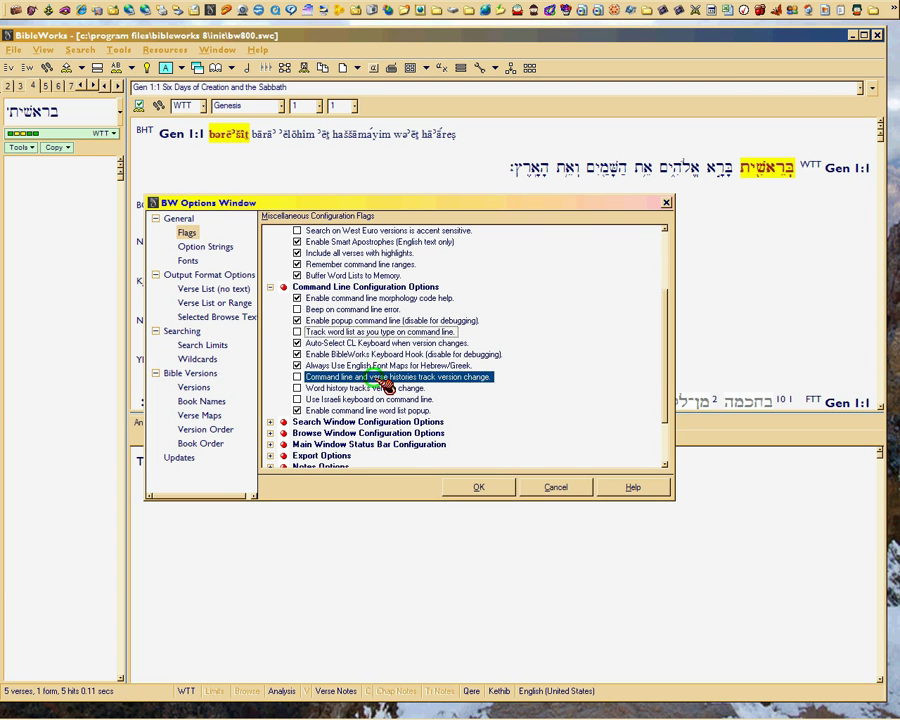
{"action": "left_click", "coordinate": [383, 380]}
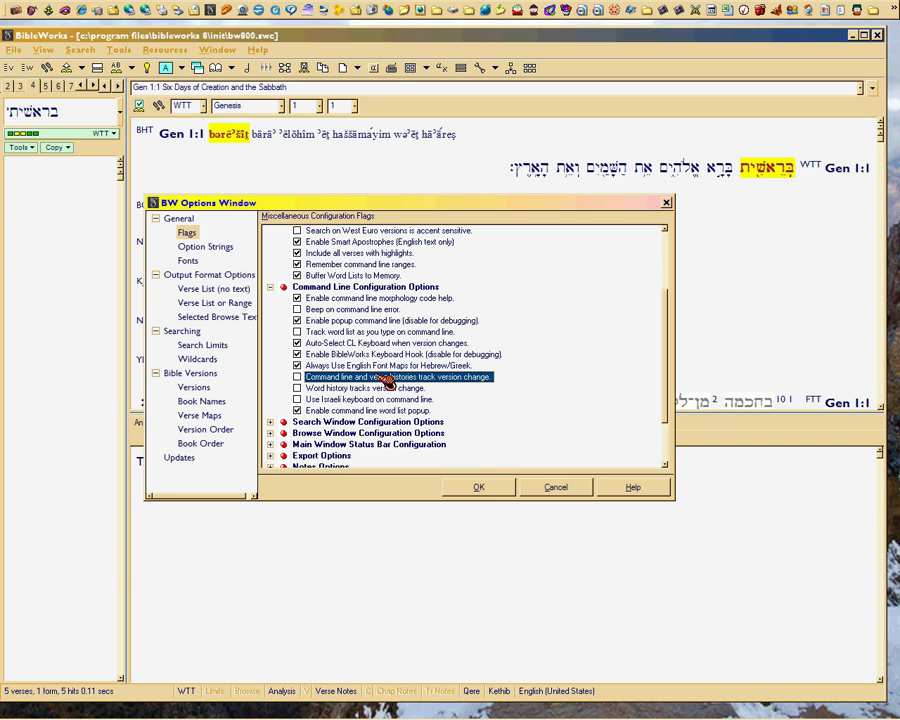
{"action": "left_click", "coordinate": [386, 381]}
{"action": "left_click", "coordinate": [386, 382]}
{"action": "left_click", "coordinate": [388, 336]}
{"action": "left_click", "coordinate": [388, 336]}
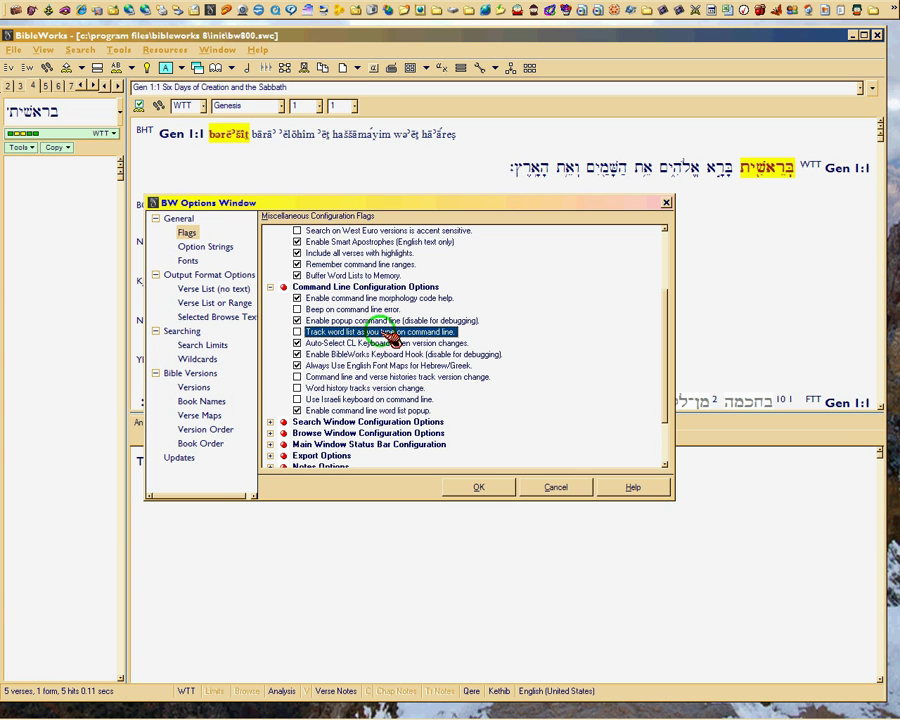
{"action": "left_click", "coordinate": [384, 381]}
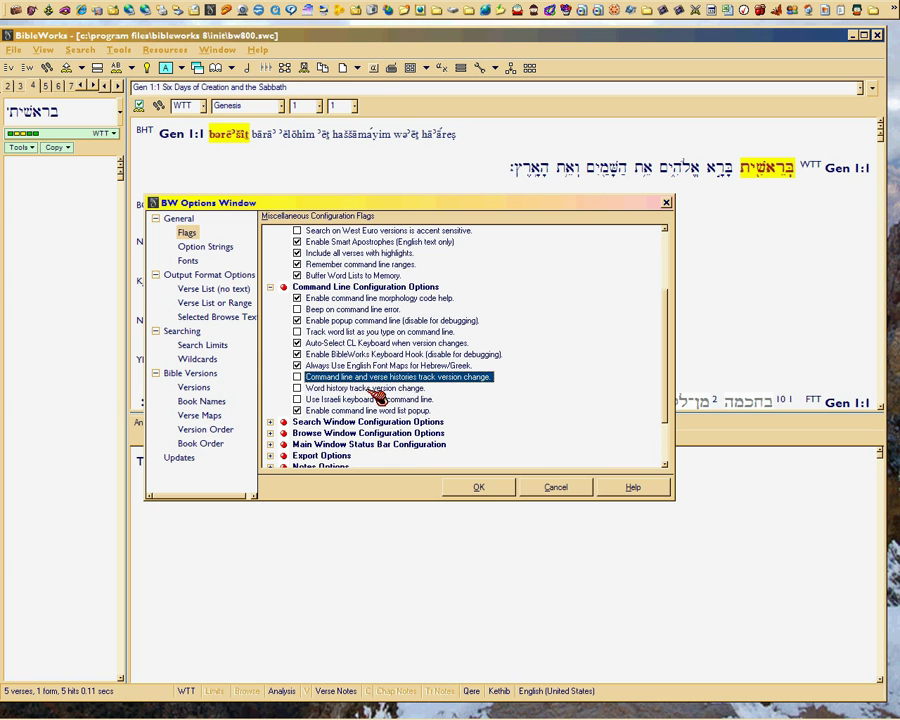
Toggle Word history tracks version change on and back off, and view the Word History window before closing it.
{"action": "left_click", "coordinate": [379, 390]}
{"action": "left_click", "coordinate": [379, 390]}
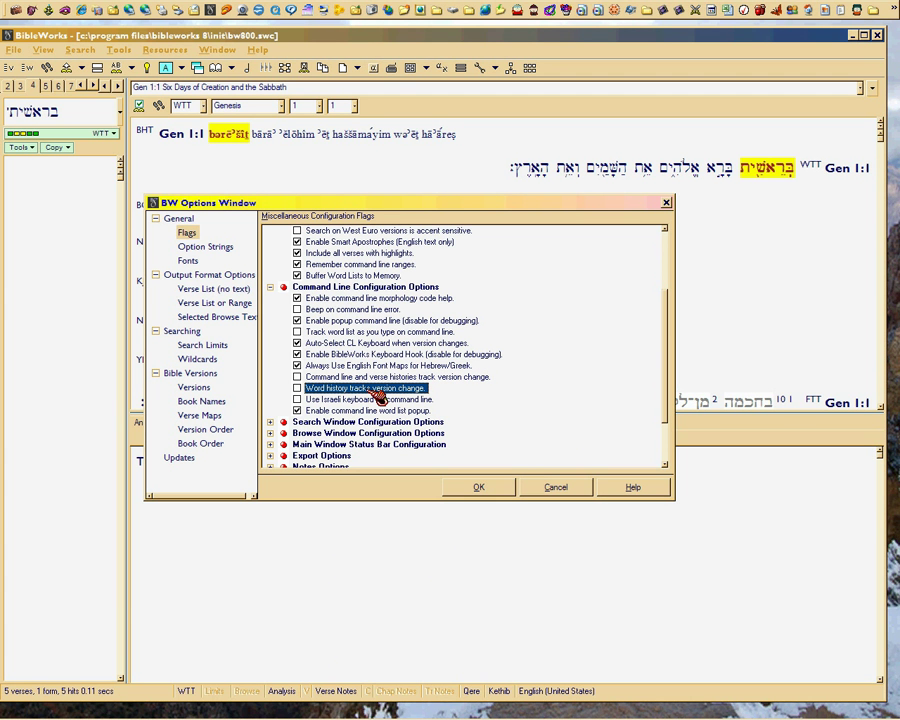
{"action": "left_click", "coordinate": [27, 67]}
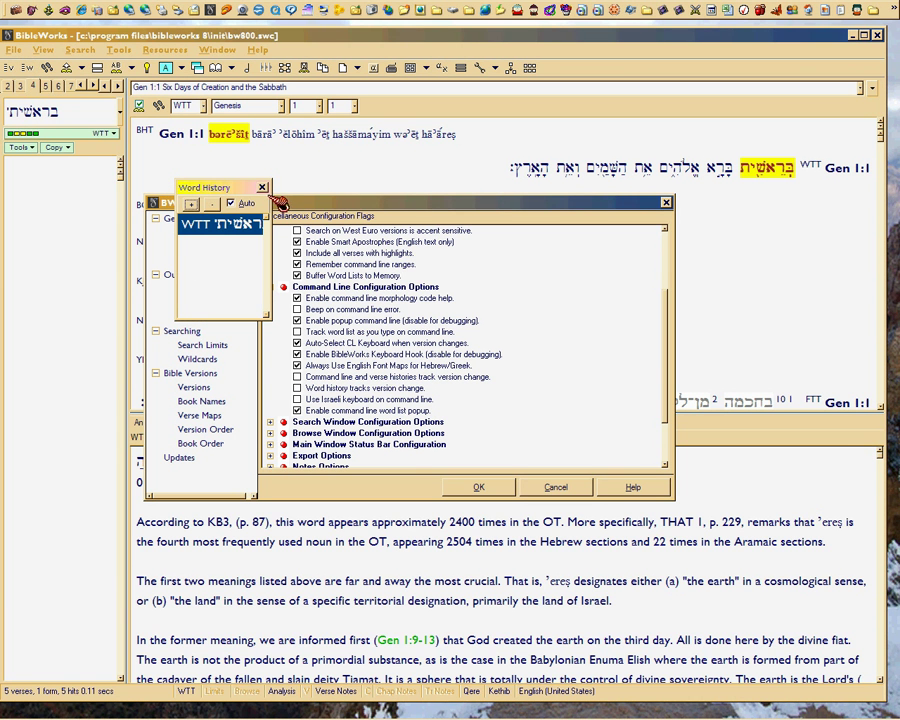
{"action": "left_click", "coordinate": [262, 187]}
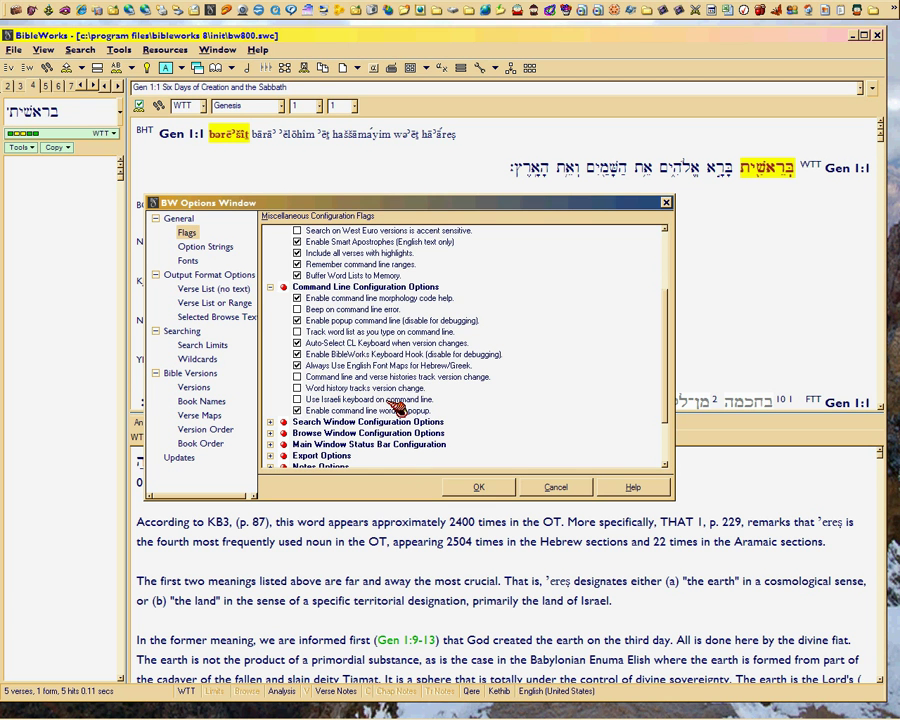
Toggle Use Israeli keyboard on command line and Enable command line word list popup, restoring both, and view the command line's context options.
{"action": "left_click", "coordinate": [397, 400]}
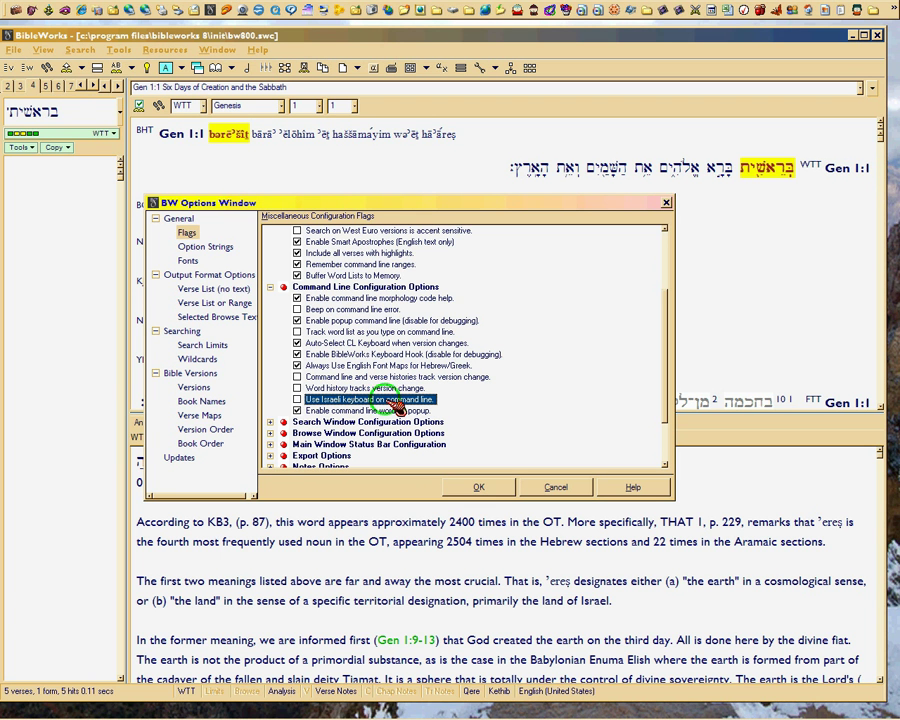
{"action": "left_click", "coordinate": [398, 406]}
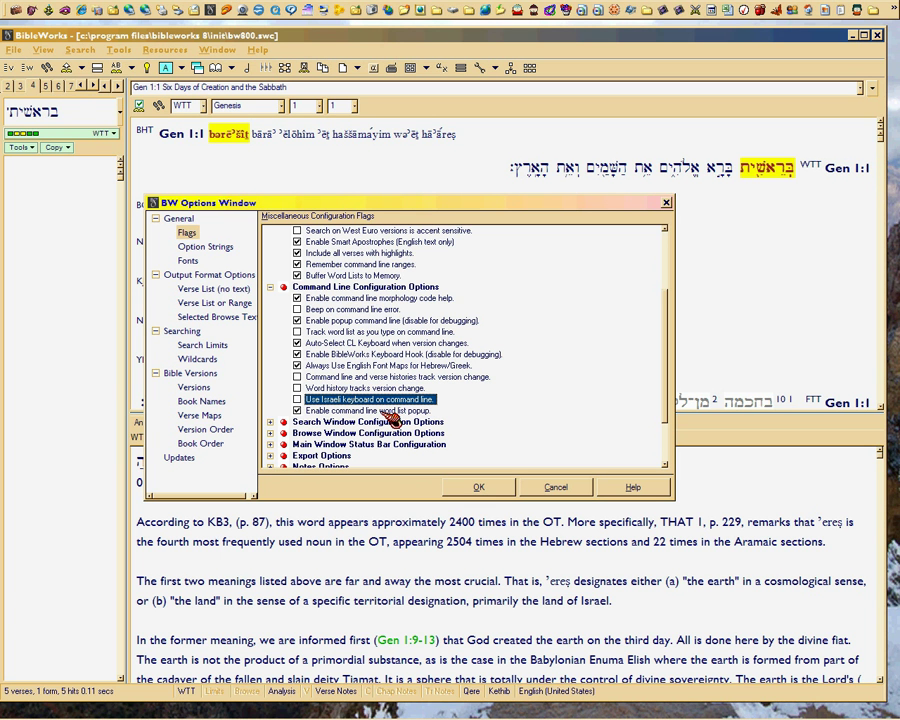
{"action": "left_click", "coordinate": [391, 412]}
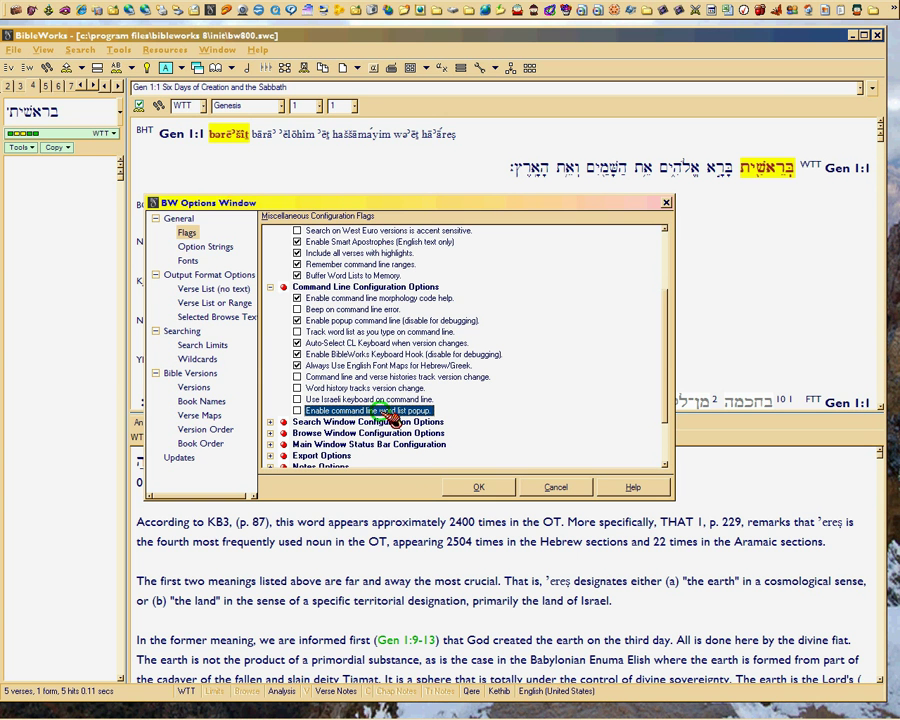
{"action": "right_click", "coordinate": [70, 115]}
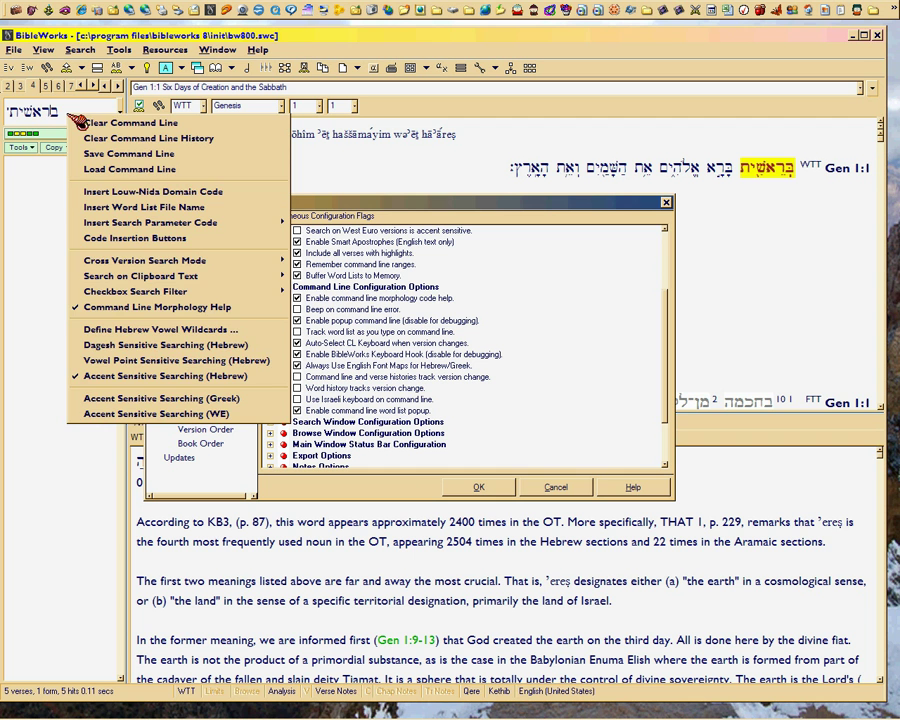
{"action": "left_click", "coordinate": [61, 108]}
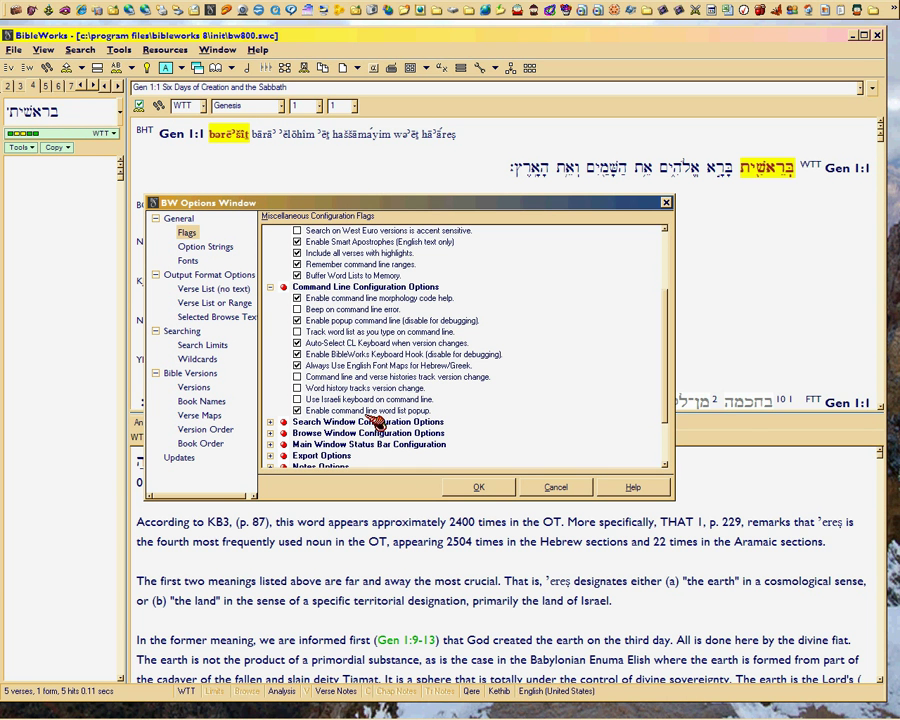
Expand the Search Window Configuration Options and toggle Put Analysis Window under Browse Window off and back on.
{"action": "scroll", "coordinate": [670, 392], "scroll_direction": "down", "scroll_amount": 2}
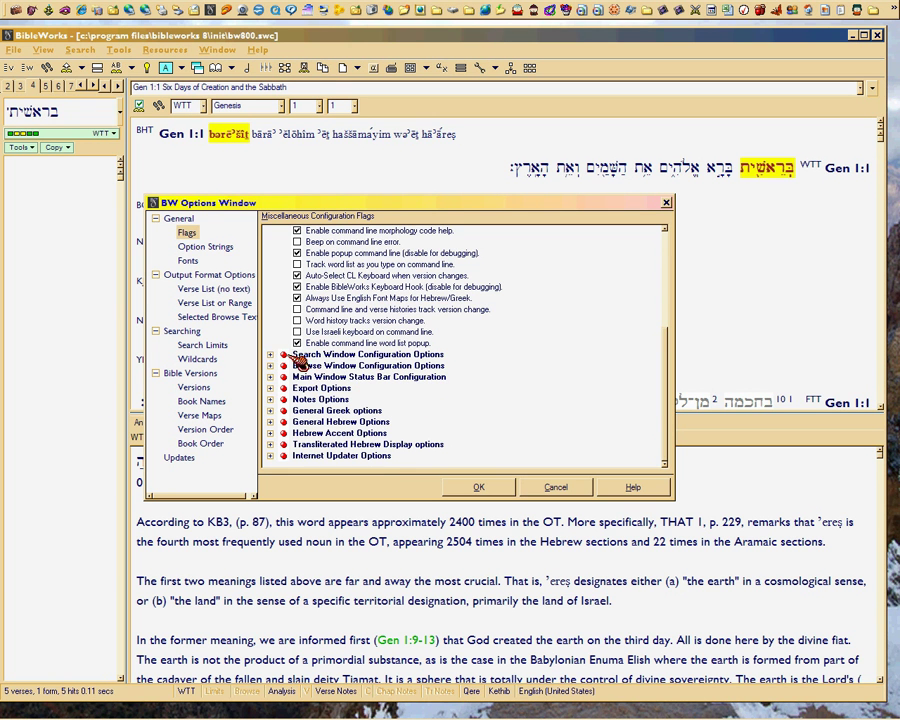
{"action": "left_click", "coordinate": [297, 356]}
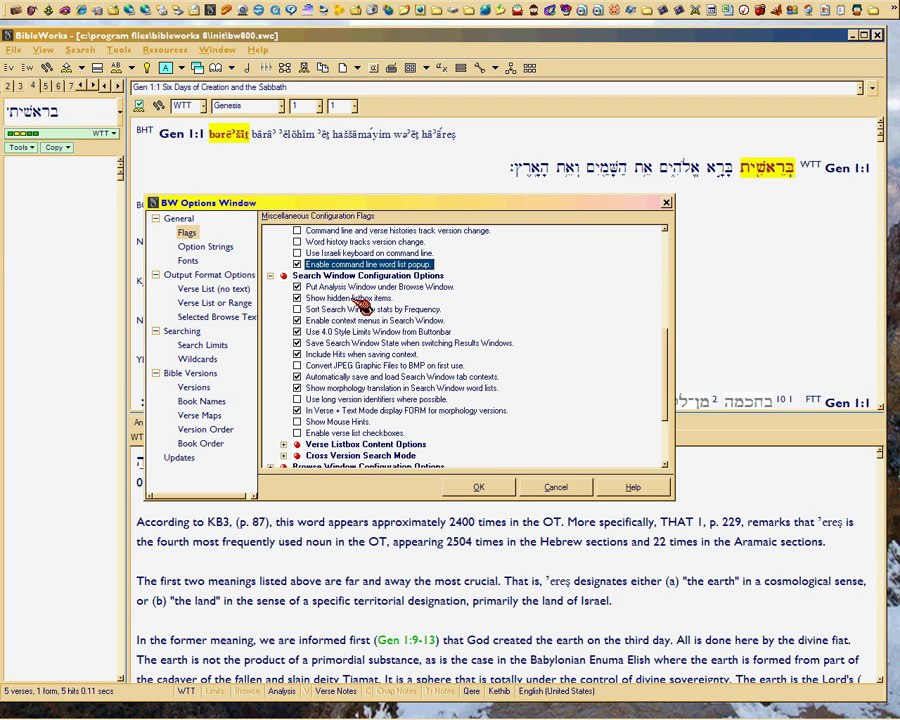
{"action": "left_click", "coordinate": [372, 276]}
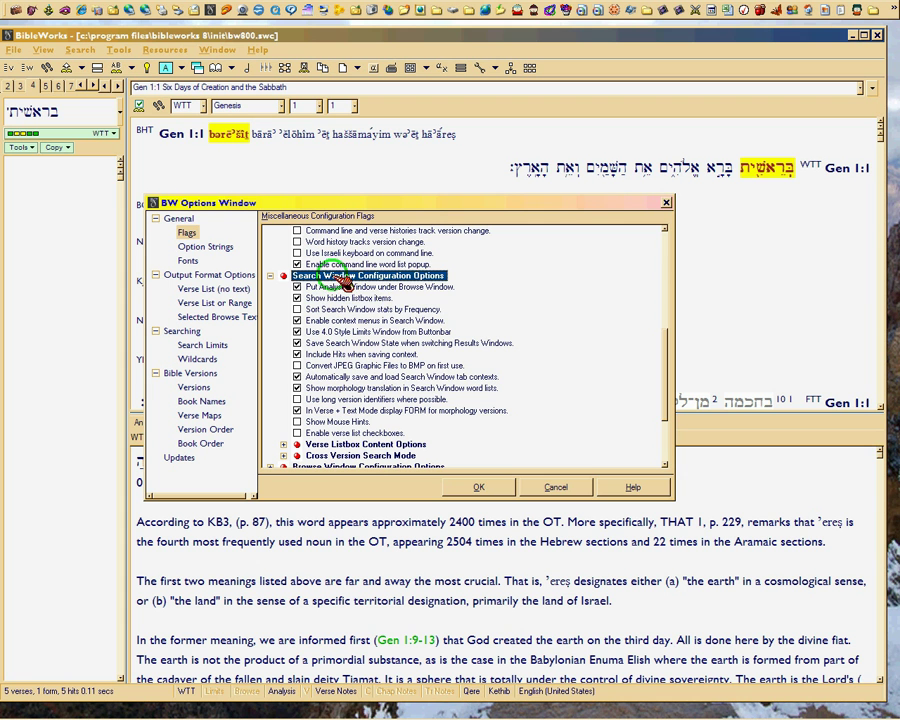
{"action": "left_click", "coordinate": [366, 287]}
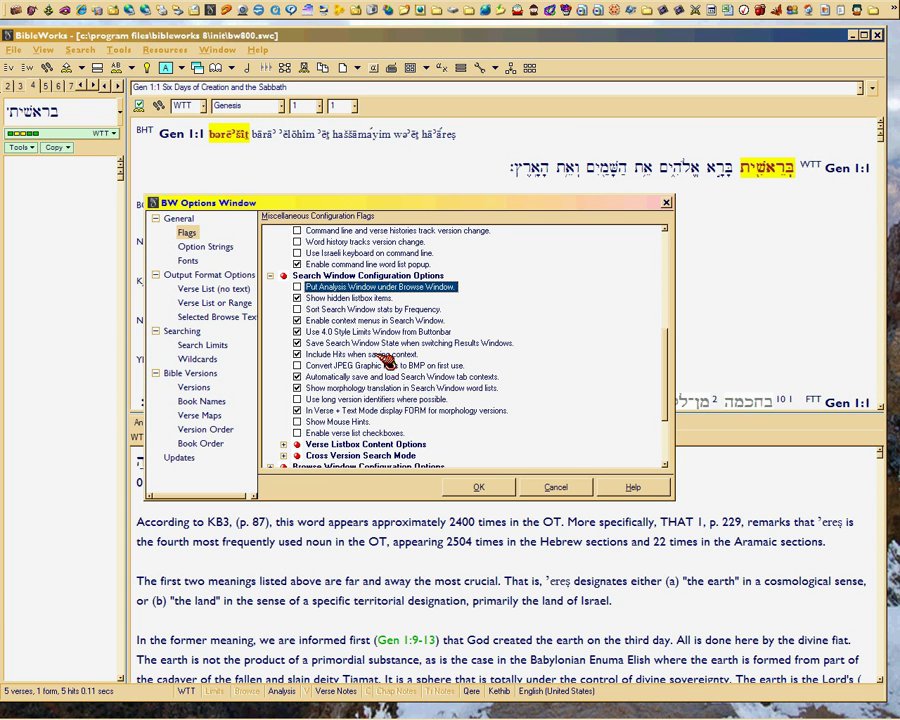
{"action": "left_click", "coordinate": [396, 288]}
Move the options window out of the way and highlight the start of the word entry in the Analysis window.
{"action": "left_click_drag", "start_coordinate": [438, 202], "coordinate": [490, 718]}
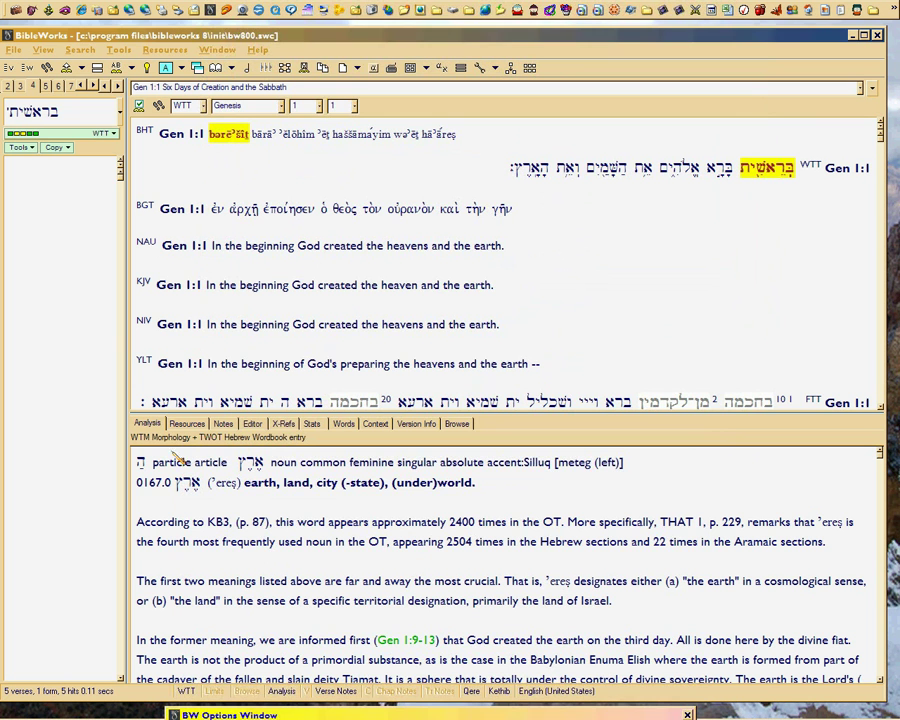
{"action": "left_click", "coordinate": [145, 424]}
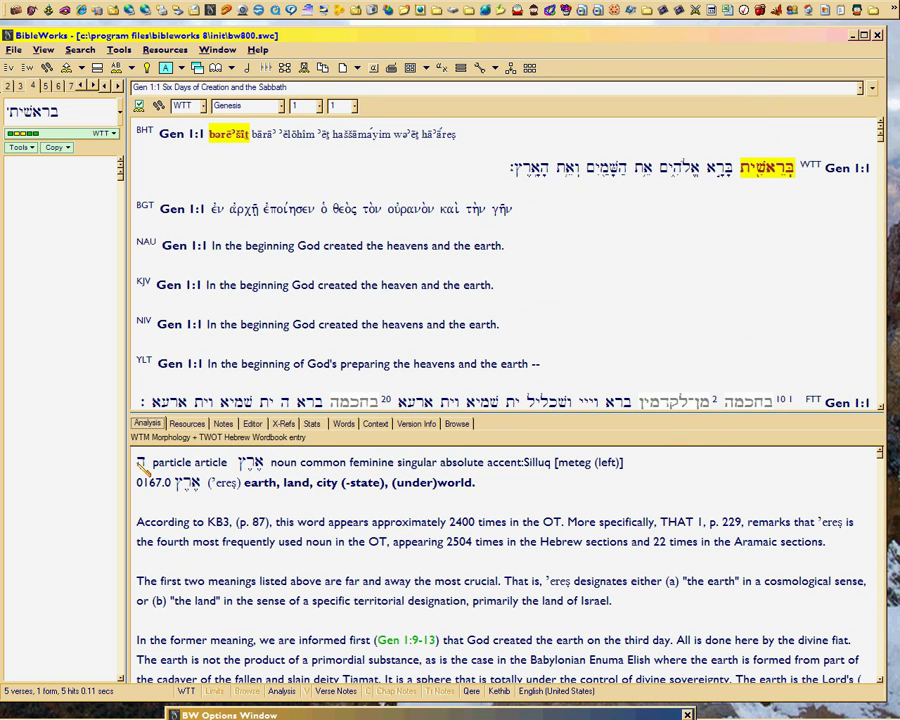
{"action": "left_click_drag", "start_coordinate": [141, 468], "coordinate": [580, 564]}
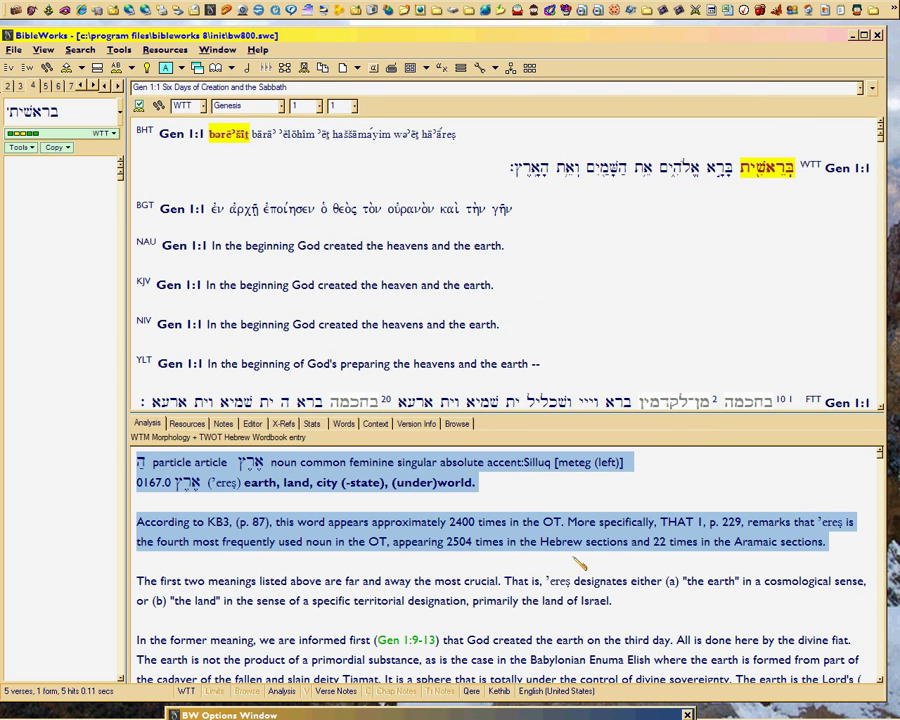
{"action": "left_click", "coordinate": [47, 320]}
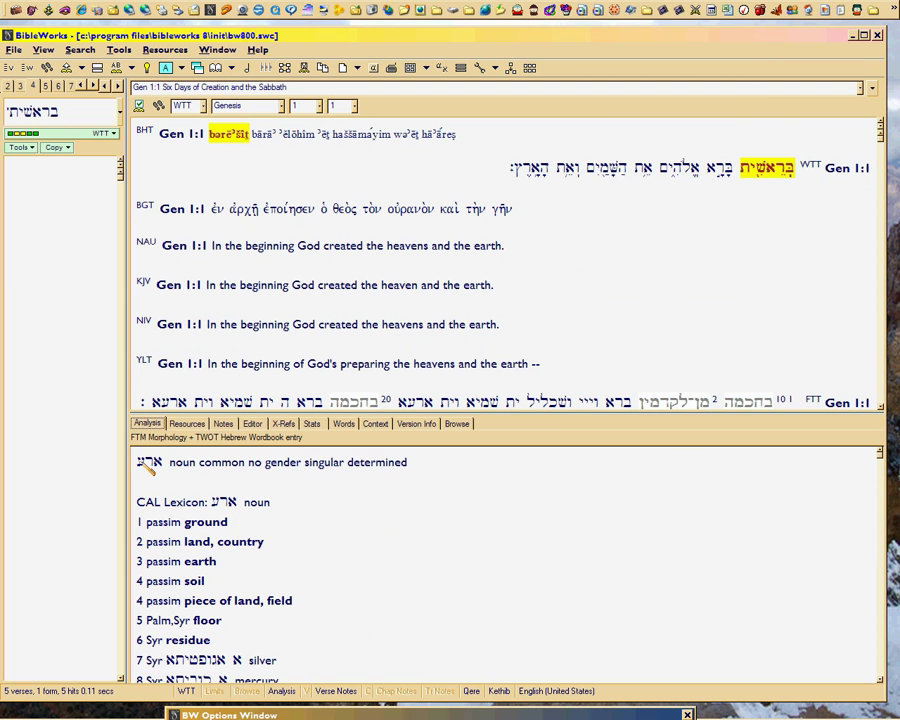
Select the Hebrew word אֱלֹהִים in the WTT verse, highlight the start of its analysis entry, and enlarge the Analysis window.
{"action": "left_click", "coordinate": [660, 168]}
{"action": "left_click_drag", "start_coordinate": [660, 168], "coordinate": [700, 169]}
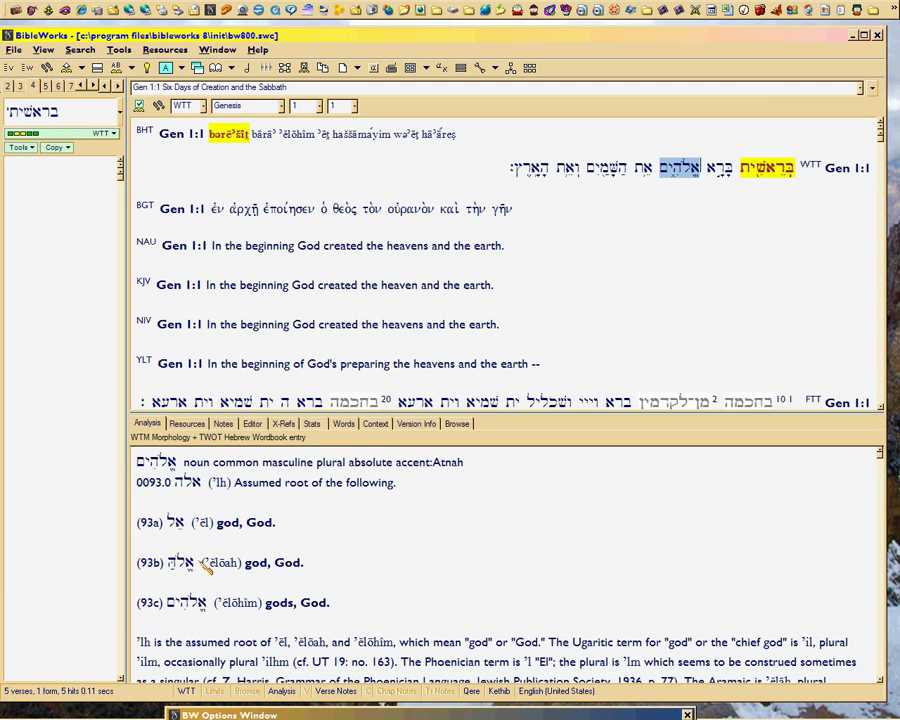
{"action": "left_click_drag", "start_coordinate": [136, 460], "coordinate": [466, 484]}
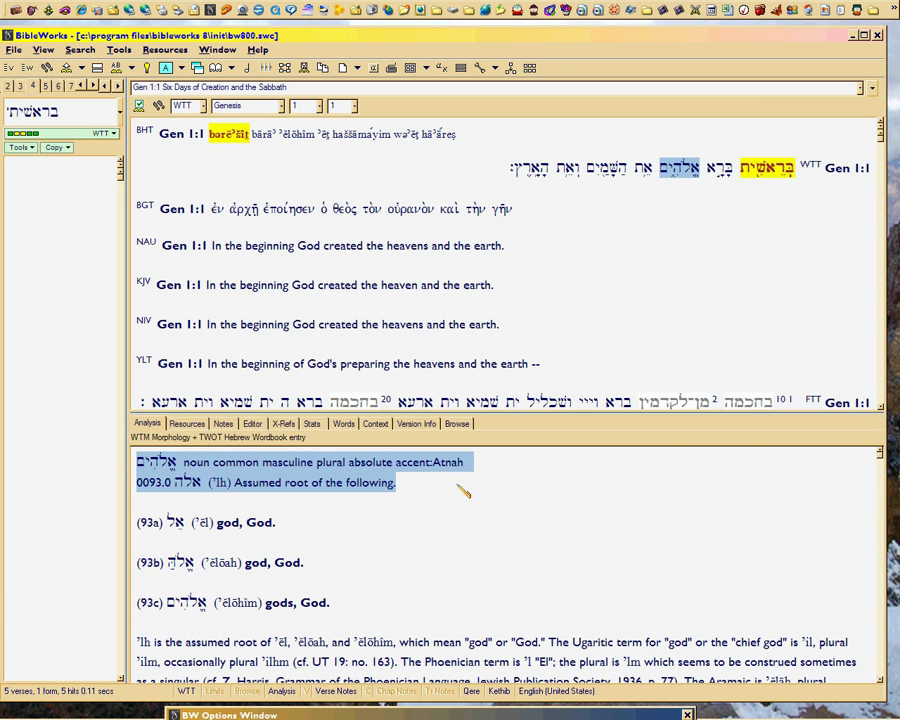
{"action": "left_click_drag", "start_coordinate": [518, 414], "coordinate": [520, 290]}
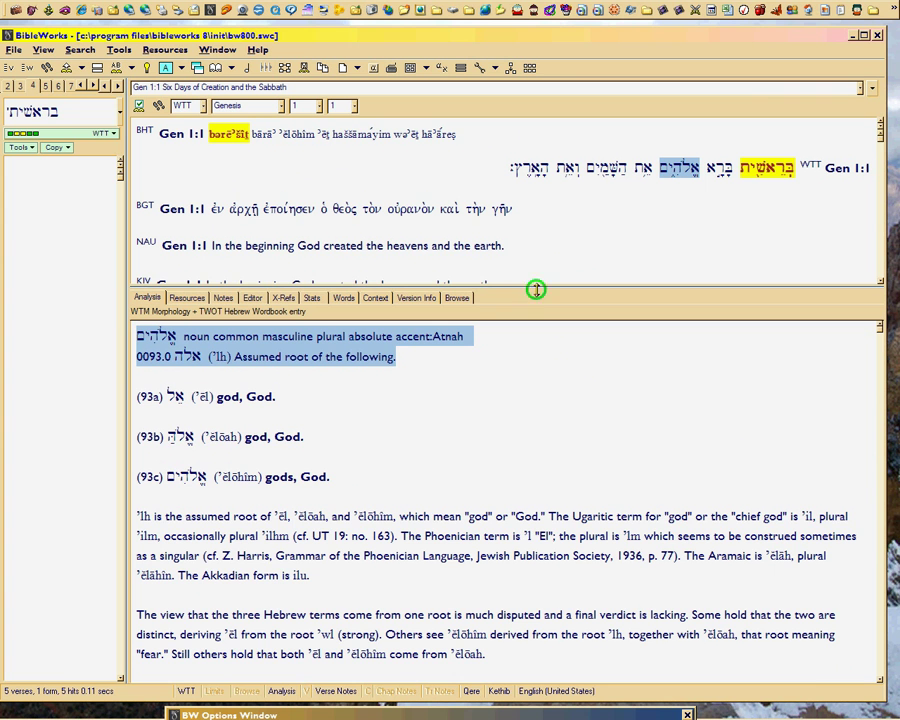
{"action": "left_click_drag", "start_coordinate": [537, 286], "coordinate": [540, 263]}
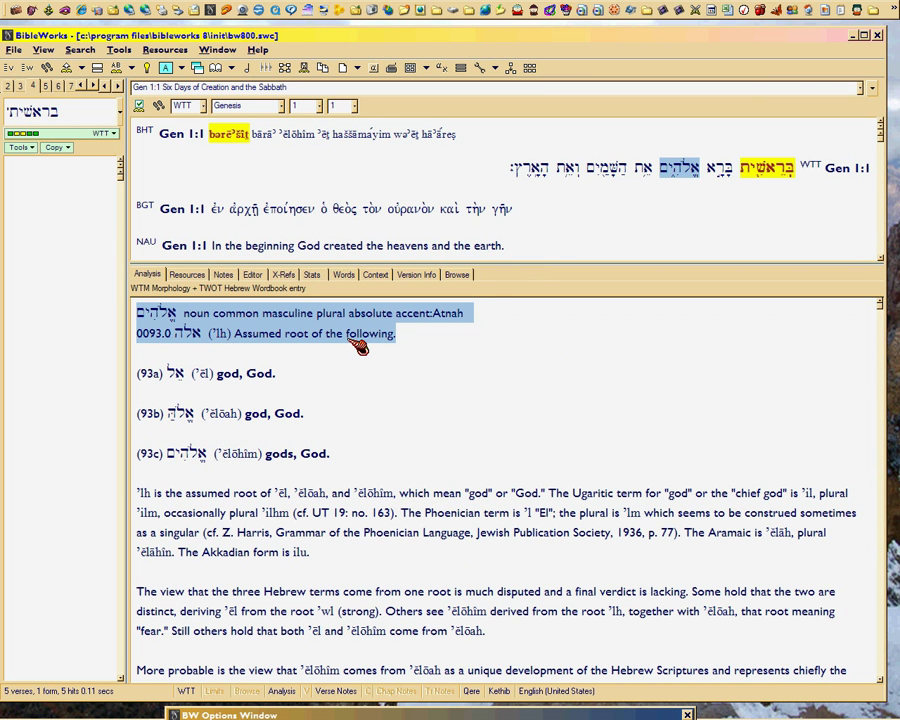
Unstack the Analysis and Browse windows into a side-by-side layout, and stack them again.
{"action": "left_click", "coordinate": [18, 50]}
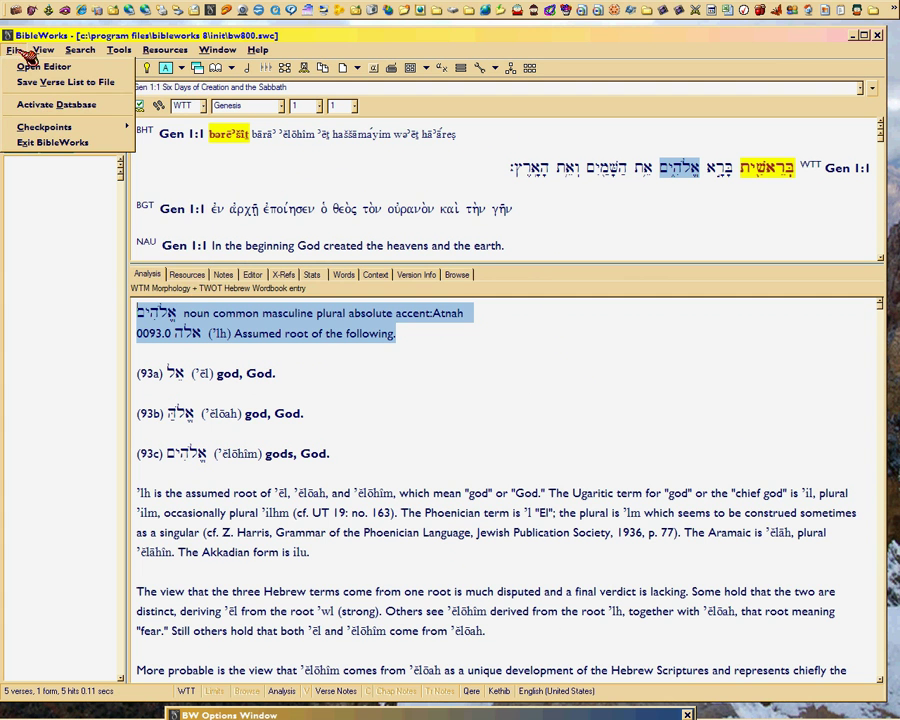
{"action": "mouse_move", "coordinate": [38, 48]}
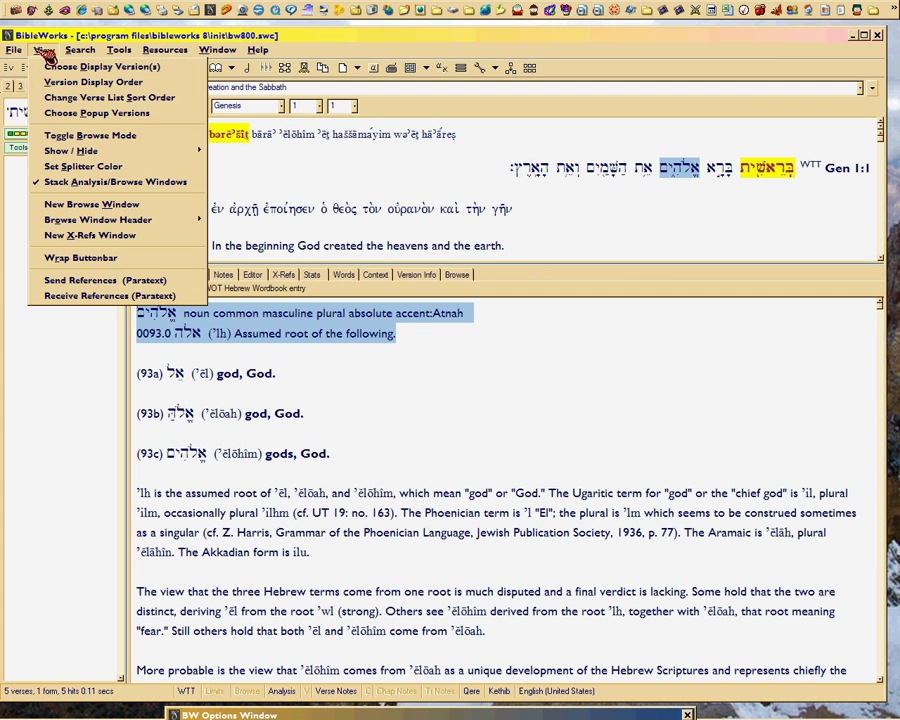
{"action": "left_click", "coordinate": [49, 183]}
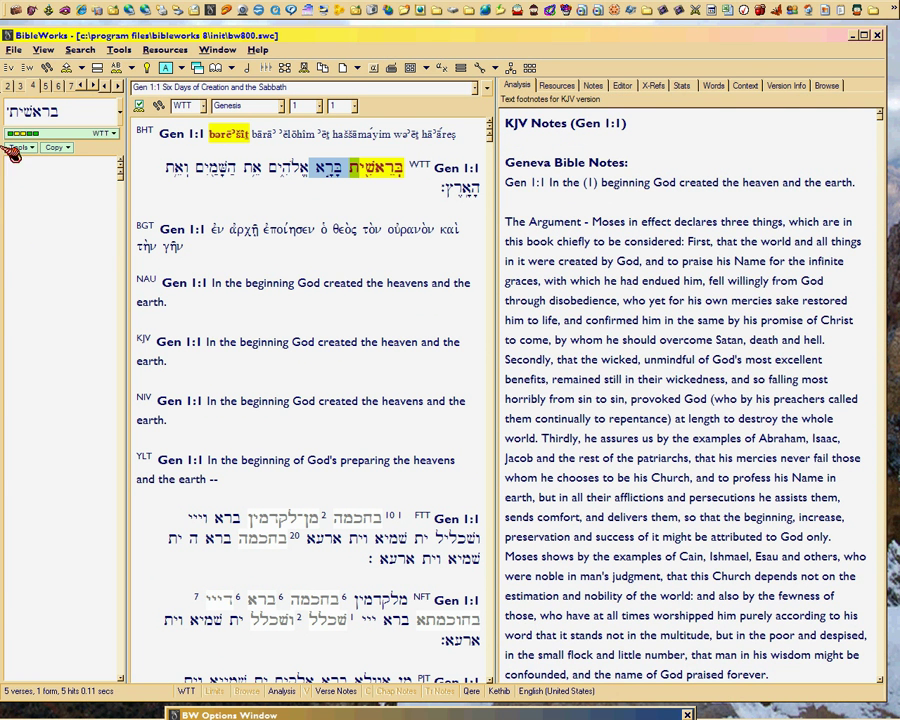
{"action": "left_click", "coordinate": [15, 49]}
{"action": "mouse_move", "coordinate": [44, 52]}
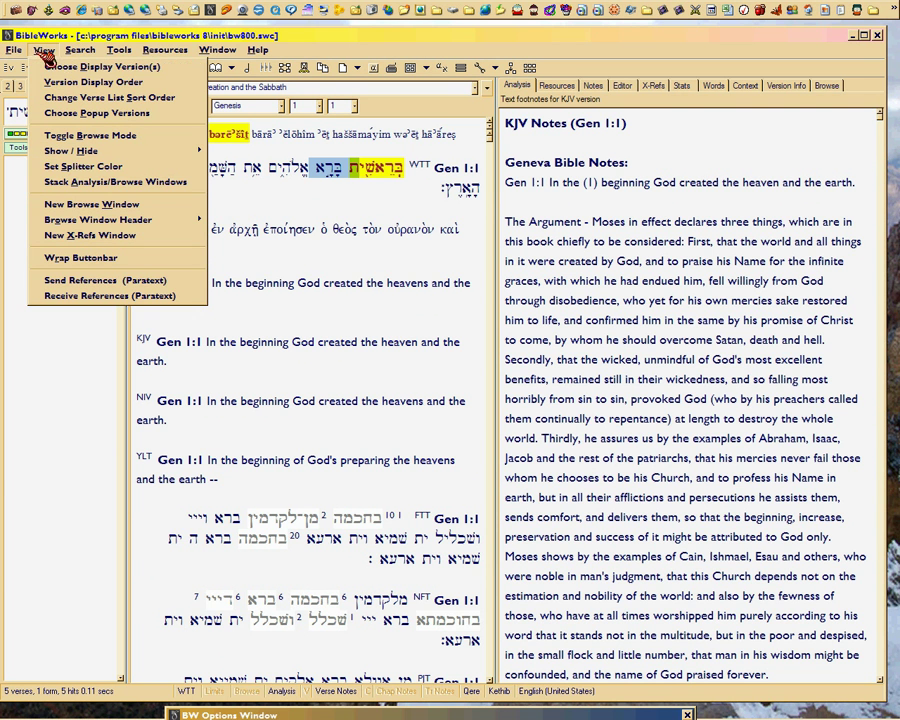
{"action": "left_click", "coordinate": [32, 181]}
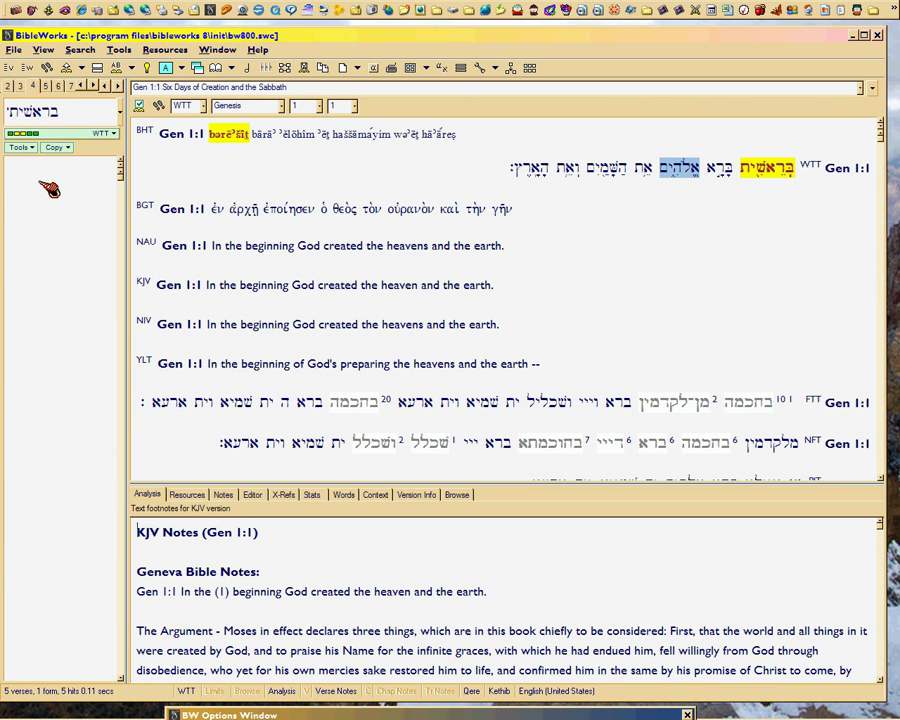
Enlarge the stacked Analysis window and preview the Gen 8:2 and Gen 1:1 references in the shāmayim entry.
{"action": "left_click_drag", "start_coordinate": [410, 484], "coordinate": [405, 304]}
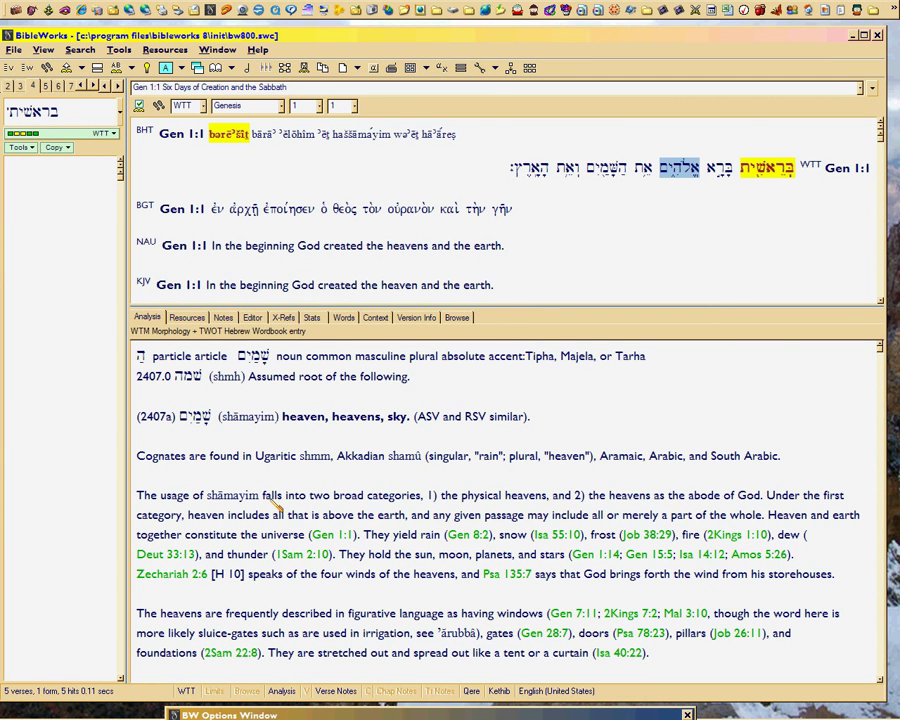
{"action": "left_click_drag", "start_coordinate": [272, 497], "coordinate": [421, 498]}
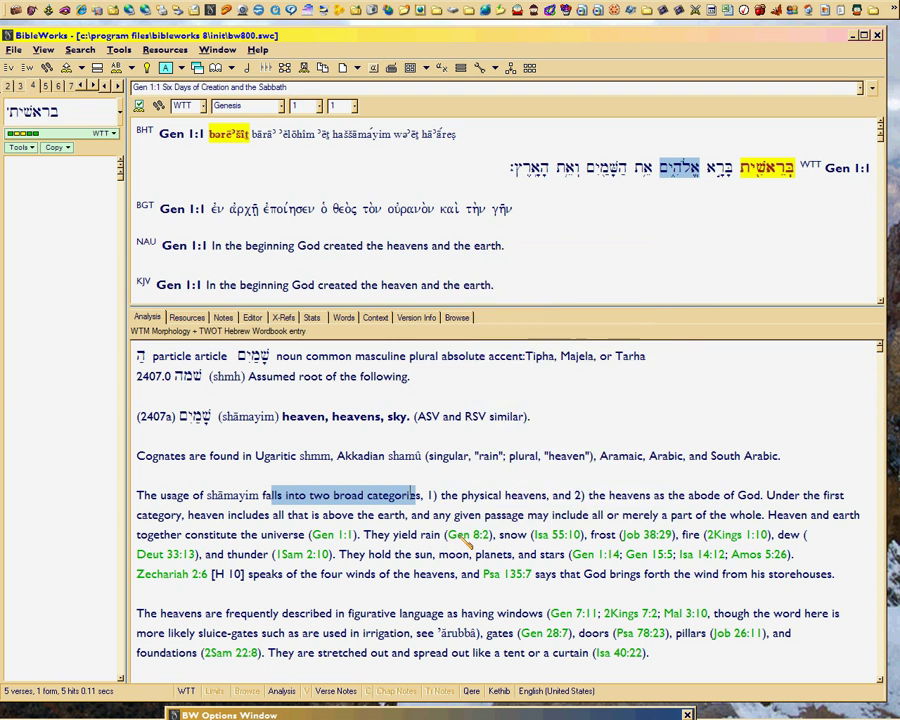
{"action": "mouse_move", "coordinate": [466, 540]}
{"action": "right_click", "coordinate": [467, 538]}
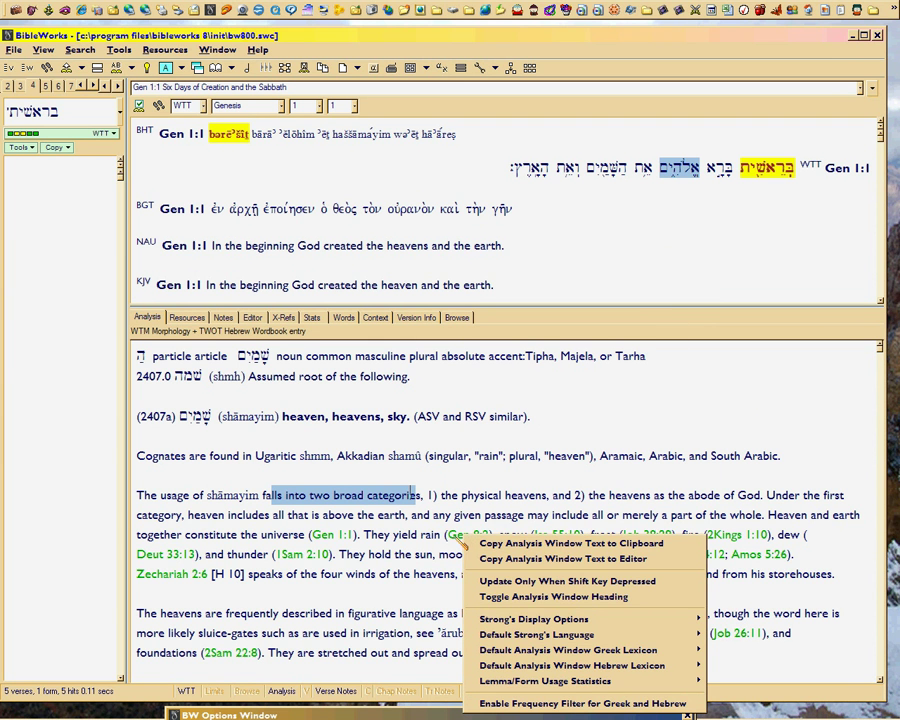
{"action": "left_click", "coordinate": [460, 537]}
{"action": "mouse_move", "coordinate": [450, 543]}
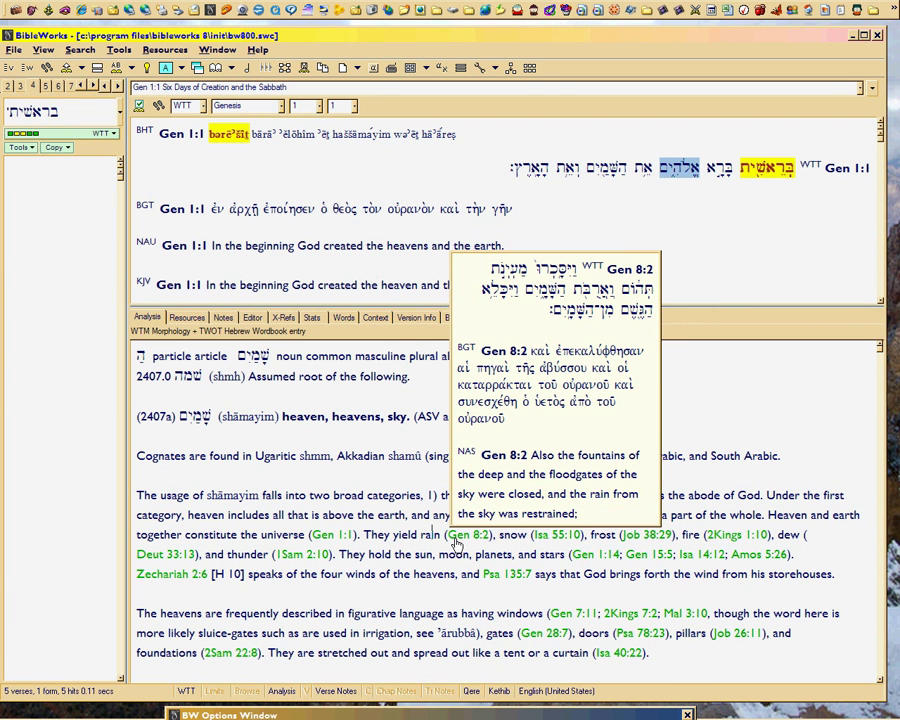
{"action": "mouse_move", "coordinate": [338, 540]}
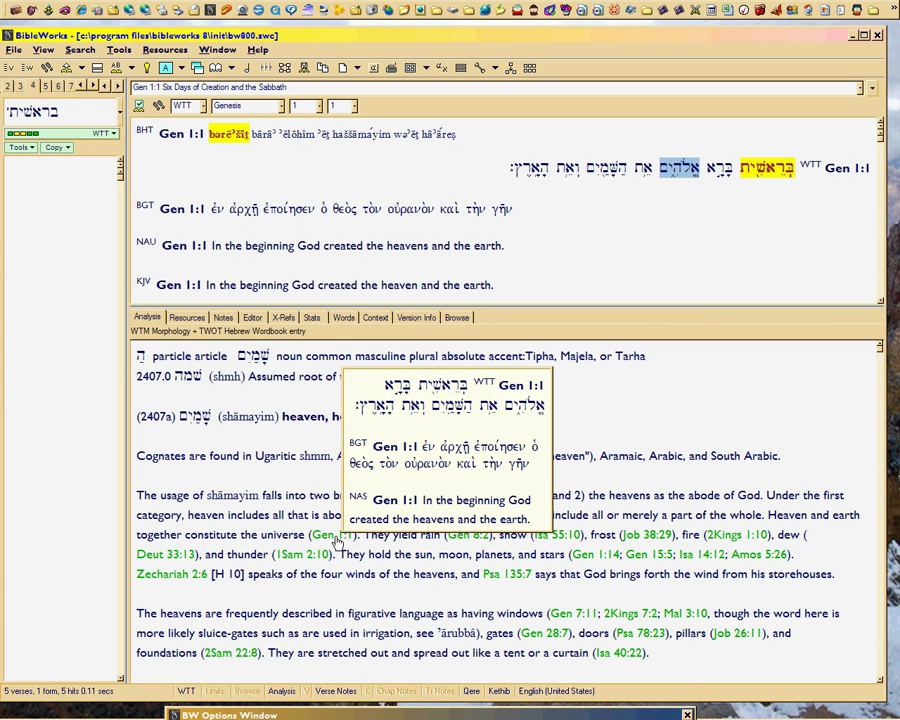
{"action": "mouse_move", "coordinate": [482, 543]}
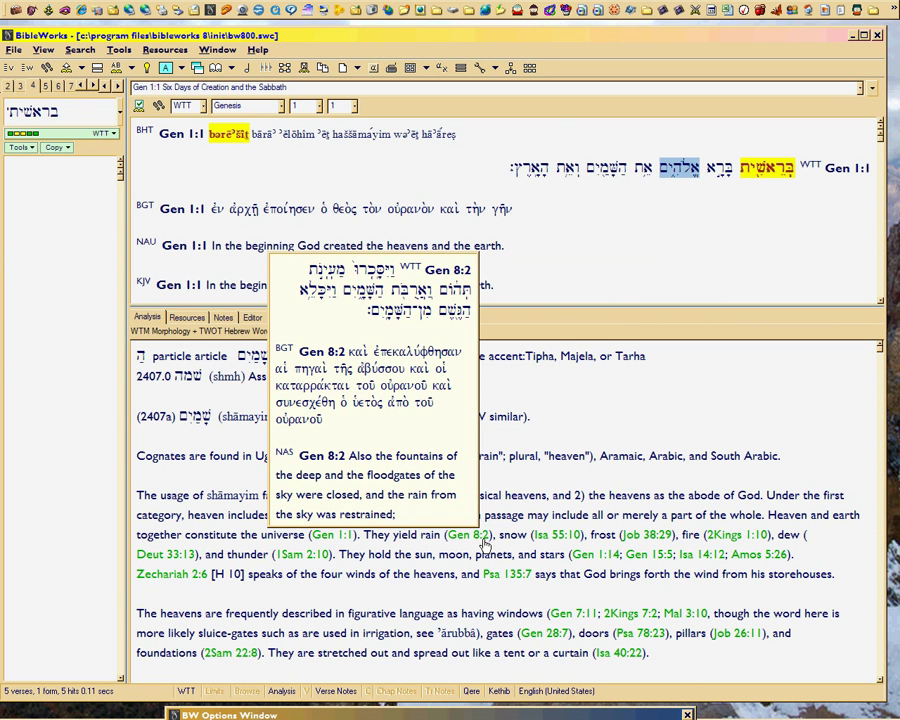
Preview the Isa 55:10, Job 38:29 and 2Kings 1:10 references in the shāmayim entry.
{"action": "mouse_move", "coordinate": [563, 543]}
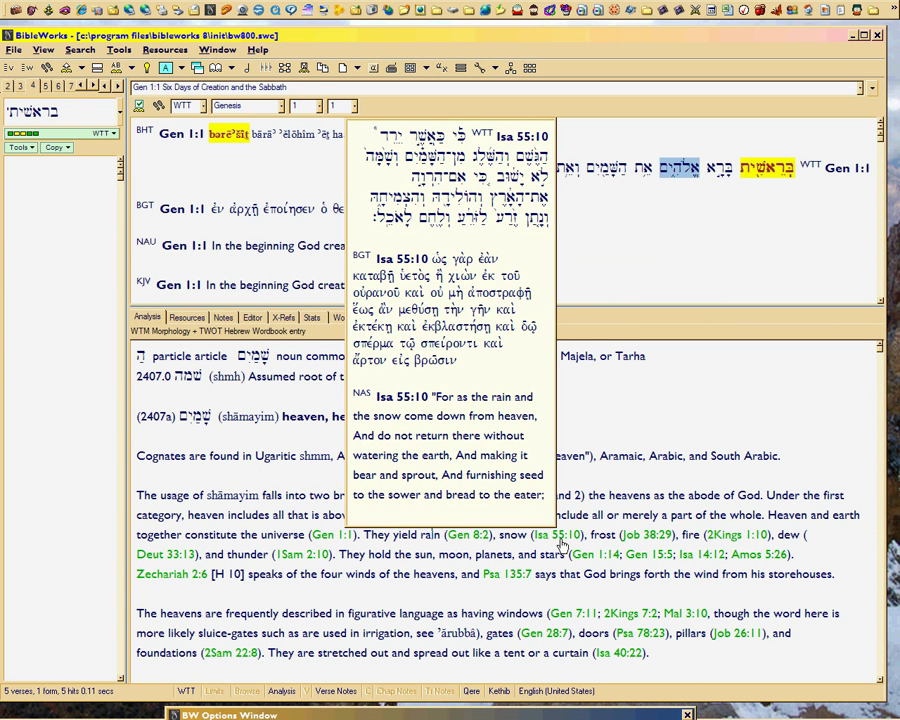
{"action": "mouse_move", "coordinate": [650, 545]}
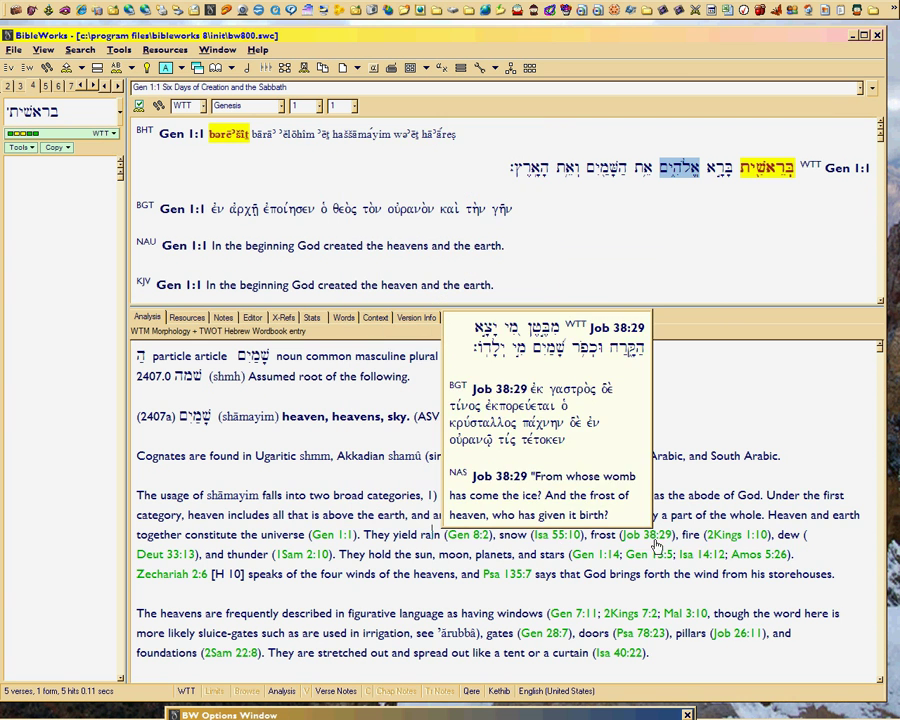
{"action": "mouse_move", "coordinate": [724, 545]}
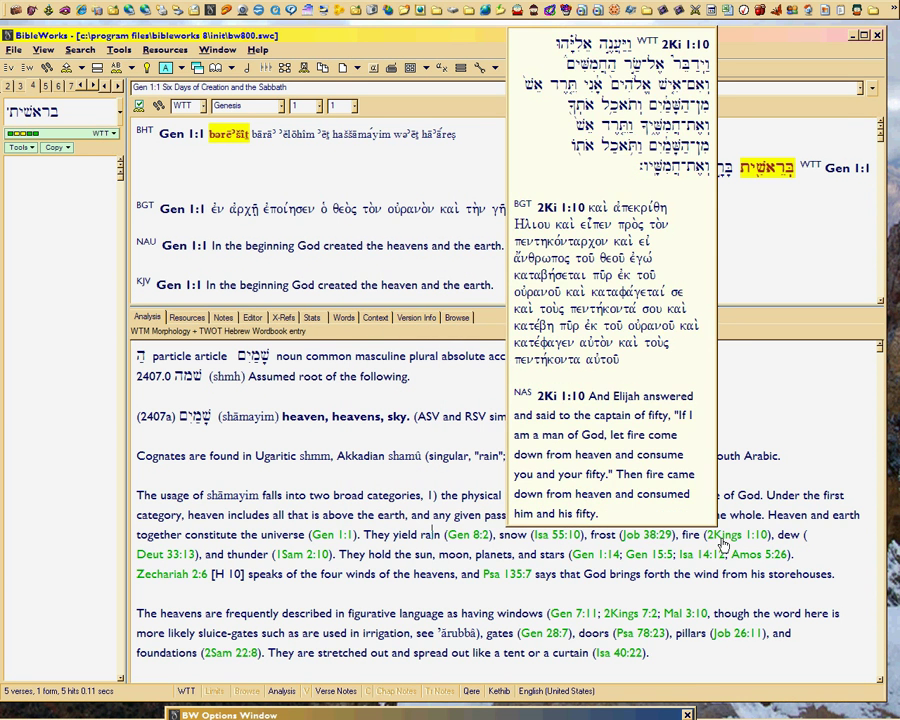
{"action": "mouse_move", "coordinate": [597, 555]}
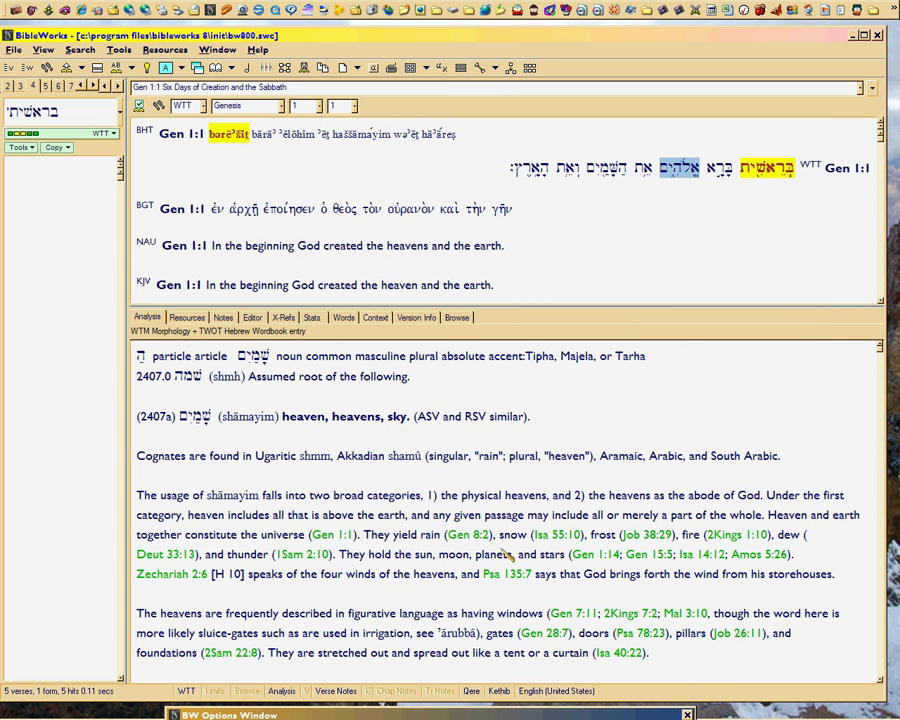
{"action": "mouse_move", "coordinate": [303, 560]}
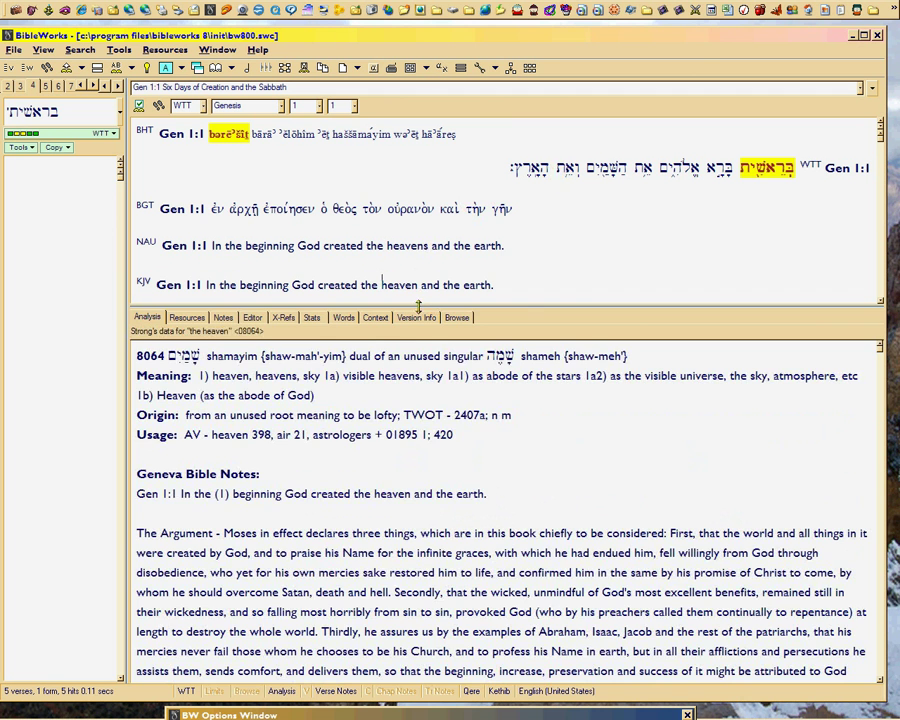
Enlarge the Browse window above the Analysis window and switch the search and display versions to the Basic favorite.
{"action": "left_click_drag", "start_coordinate": [418, 306], "coordinate": [408, 371]}
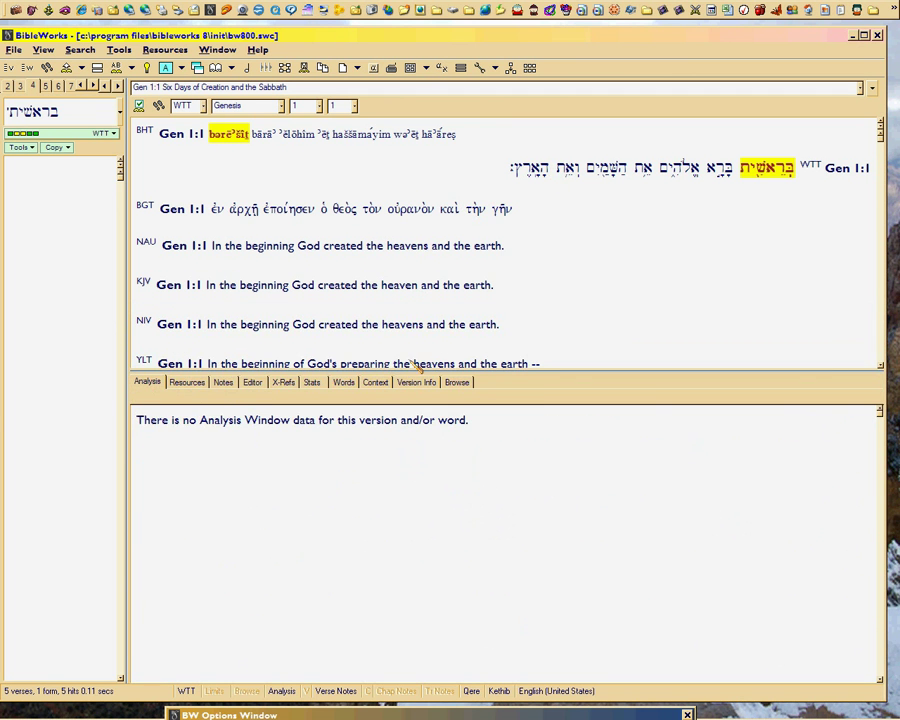
{"action": "left_click_drag", "start_coordinate": [520, 372], "coordinate": [518, 392]}
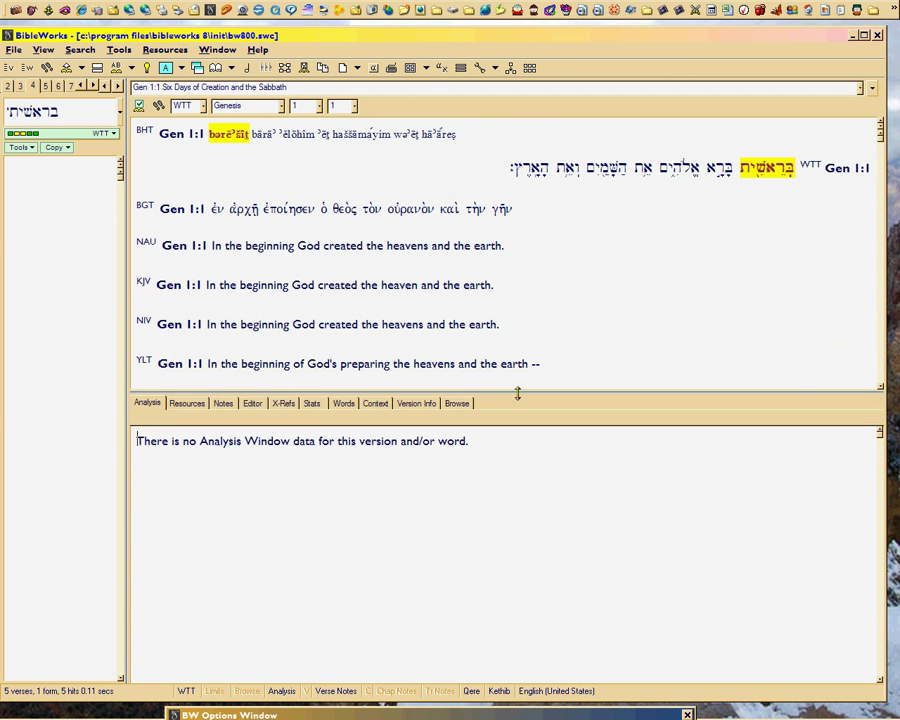
{"action": "left_click", "coordinate": [122, 142]}
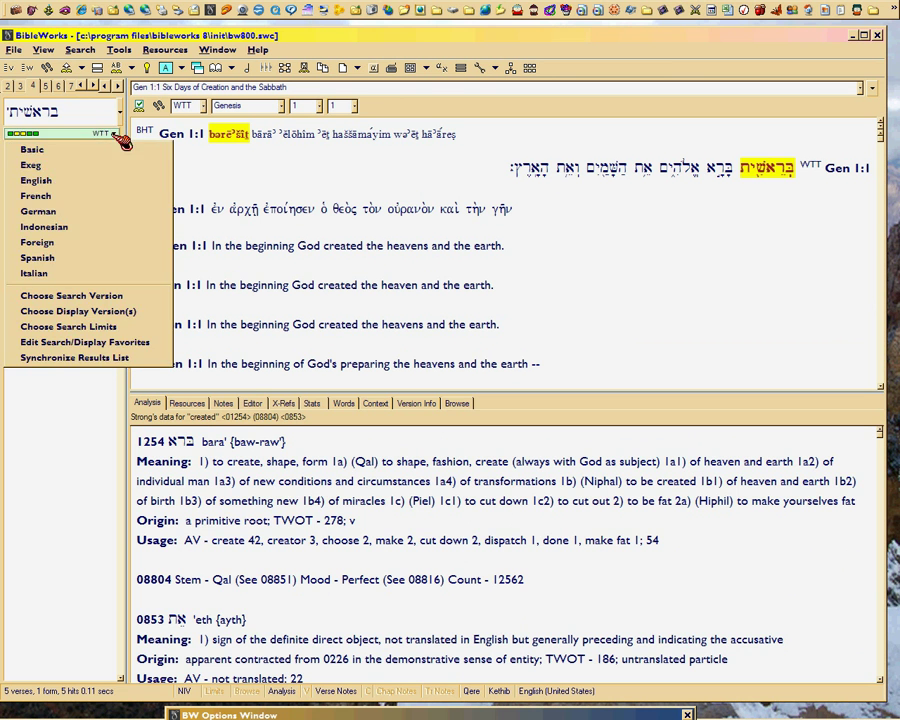
{"action": "left_click", "coordinate": [52, 149]}
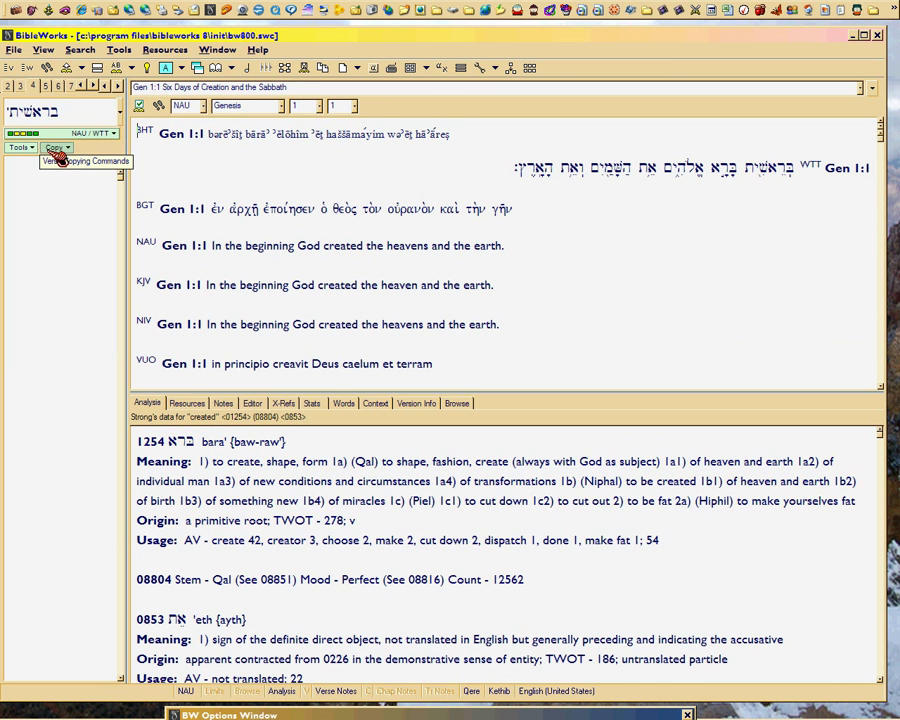
Show the analysis data for "heavens" in the NAU and NIV verses, the VUO text, and הַשָּׁמַיִם in the WTT verse.
{"action": "mouse_move", "coordinate": [405, 247]}
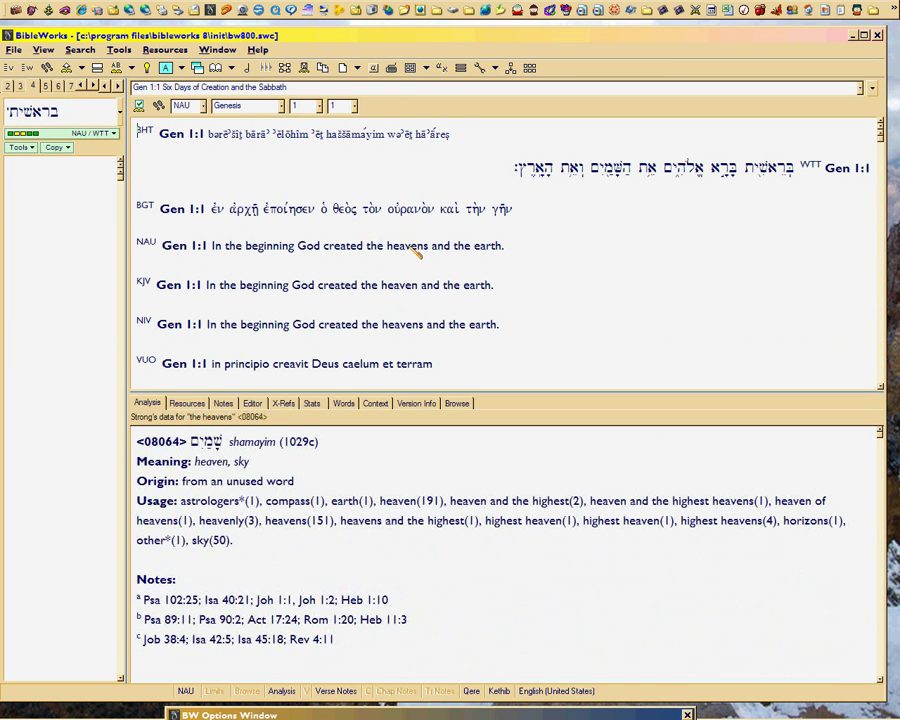
{"action": "mouse_move", "coordinate": [414, 334]}
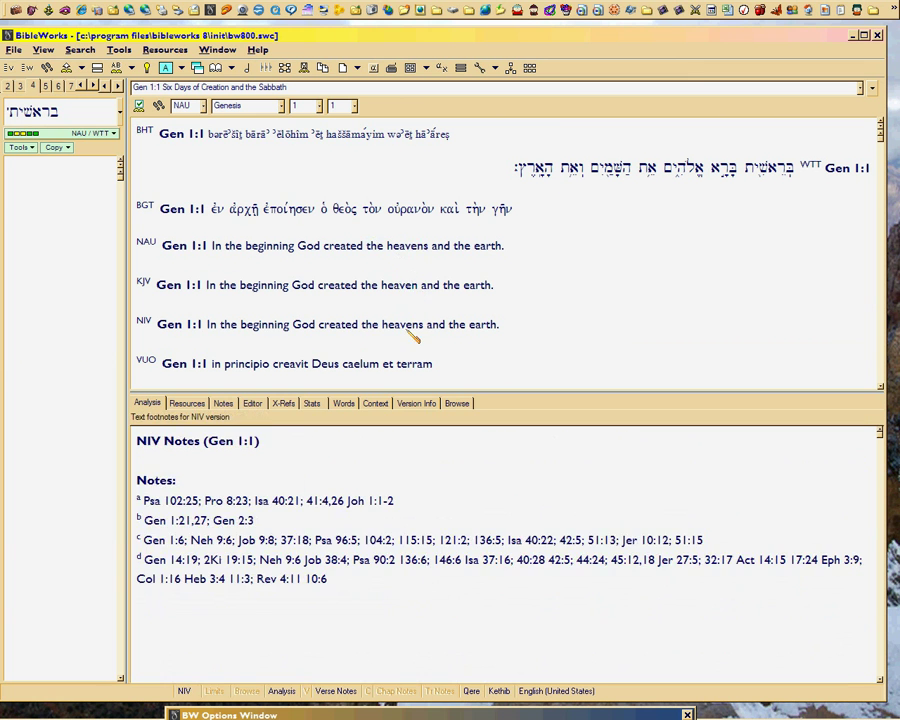
{"action": "mouse_move", "coordinate": [418, 365]}
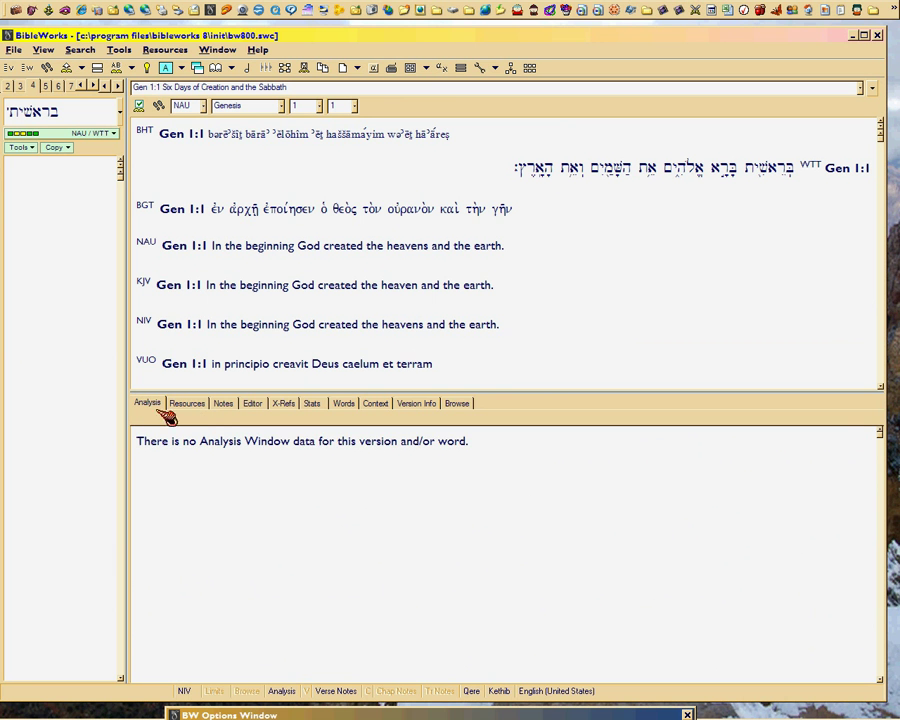
{"action": "mouse_move", "coordinate": [626, 174]}
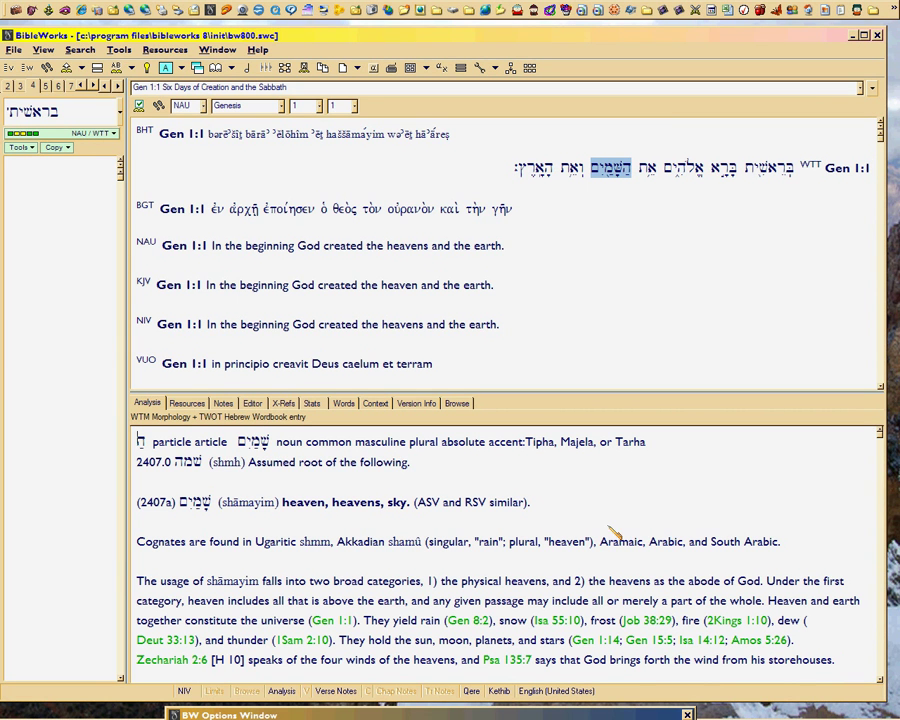
Preview references in the WTT word's TWOT entry, including Gen 8:2, Isa 55:10, 2Kings 1:10 and 1Sam 2:10.
{"action": "left_click", "coordinate": [502, 543]}
{"action": "mouse_move", "coordinate": [340, 622]}
{"action": "mouse_move", "coordinate": [471, 622]}
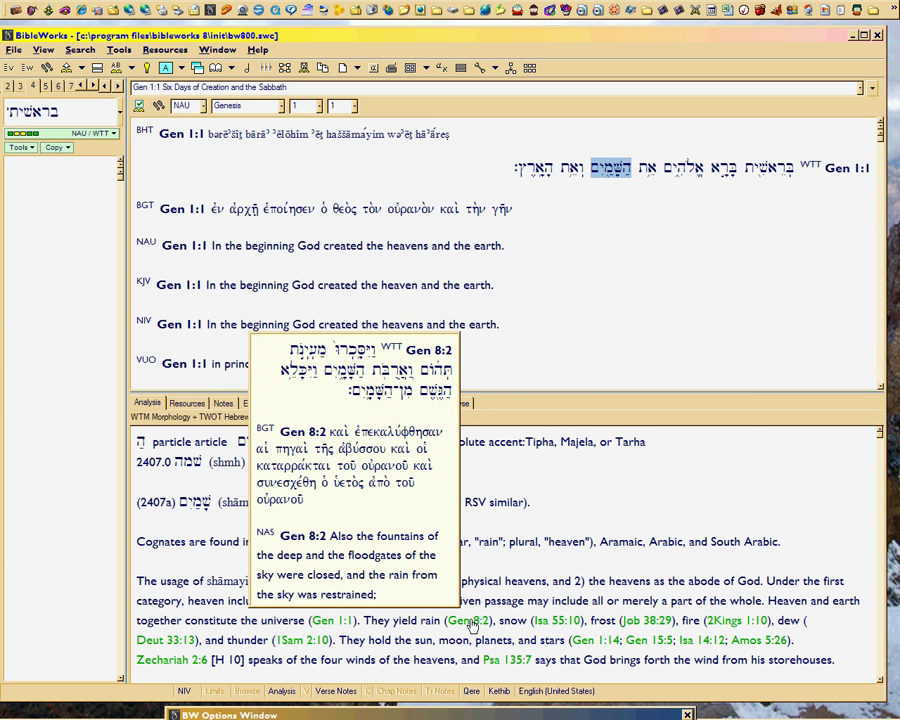
{"action": "mouse_move", "coordinate": [557, 622]}
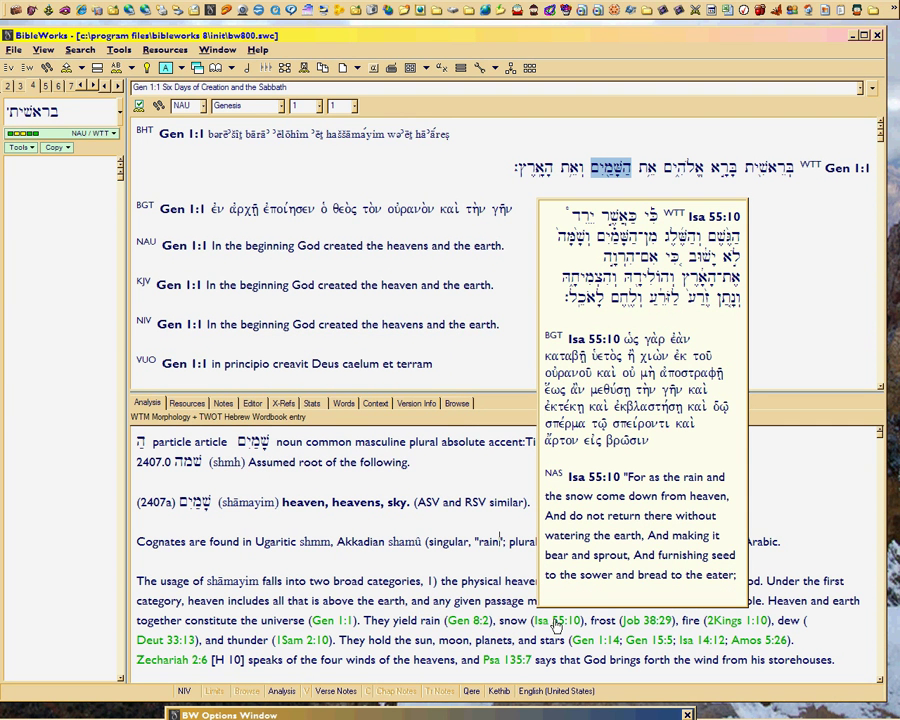
{"action": "mouse_move", "coordinate": [635, 625]}
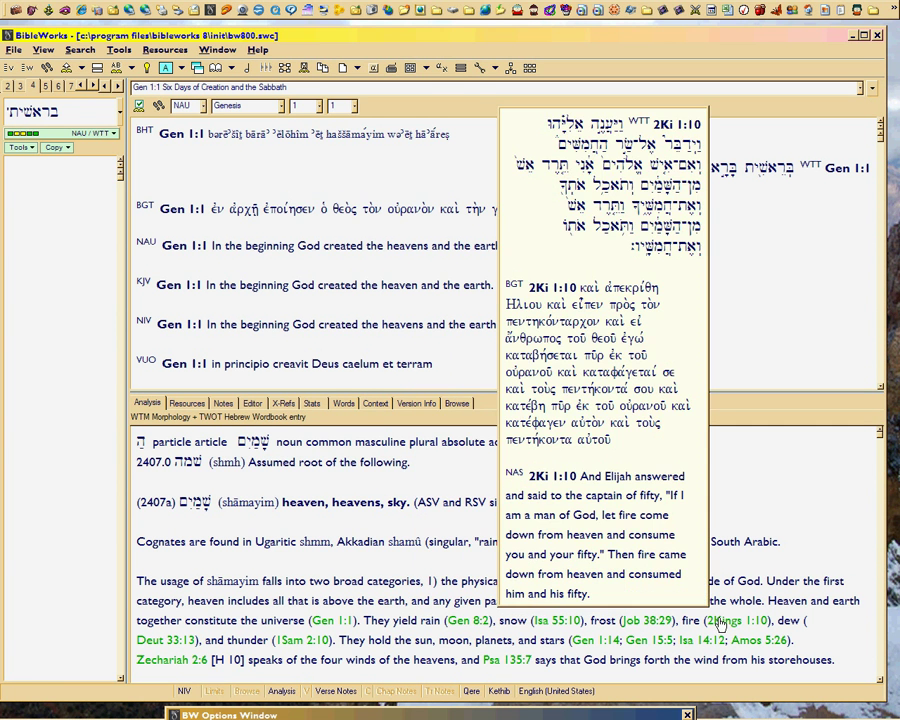
{"action": "mouse_move", "coordinate": [300, 645]}
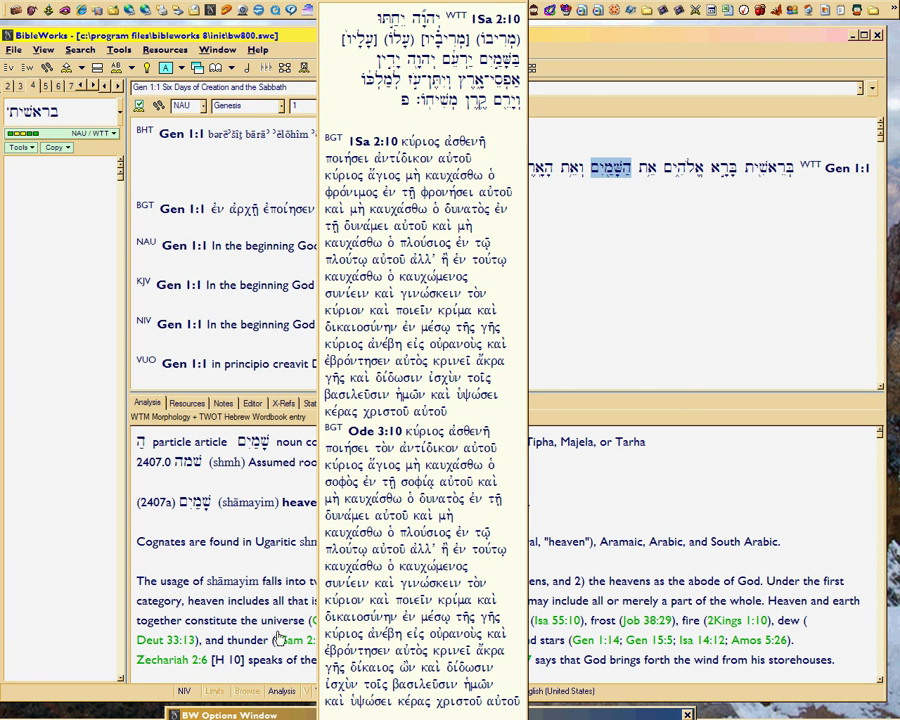
{"action": "mouse_move", "coordinate": [170, 645]}
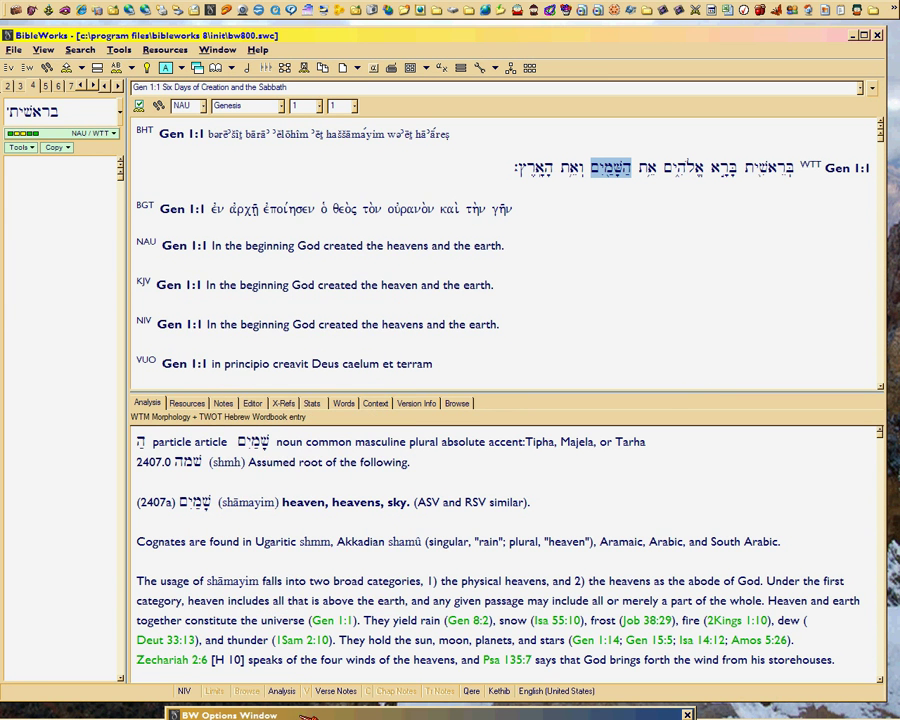
Bring the options window back into view and toggle "Put Analysis Window under Browse Window", ending with it enabled.
{"action": "left_click_drag", "start_coordinate": [310, 715], "coordinate": [311, 182]}
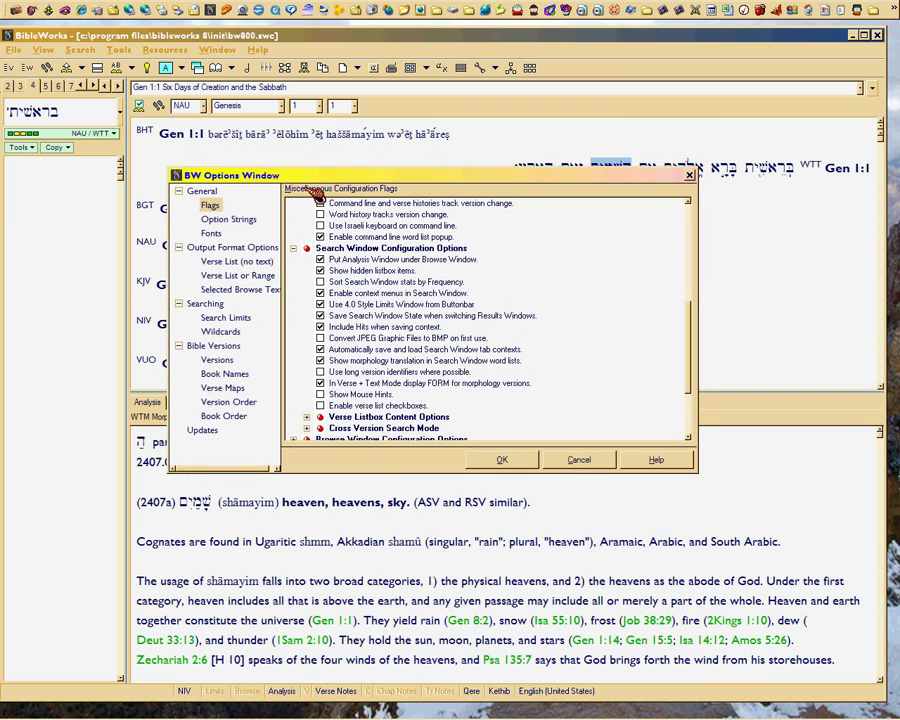
{"action": "left_click", "coordinate": [383, 260]}
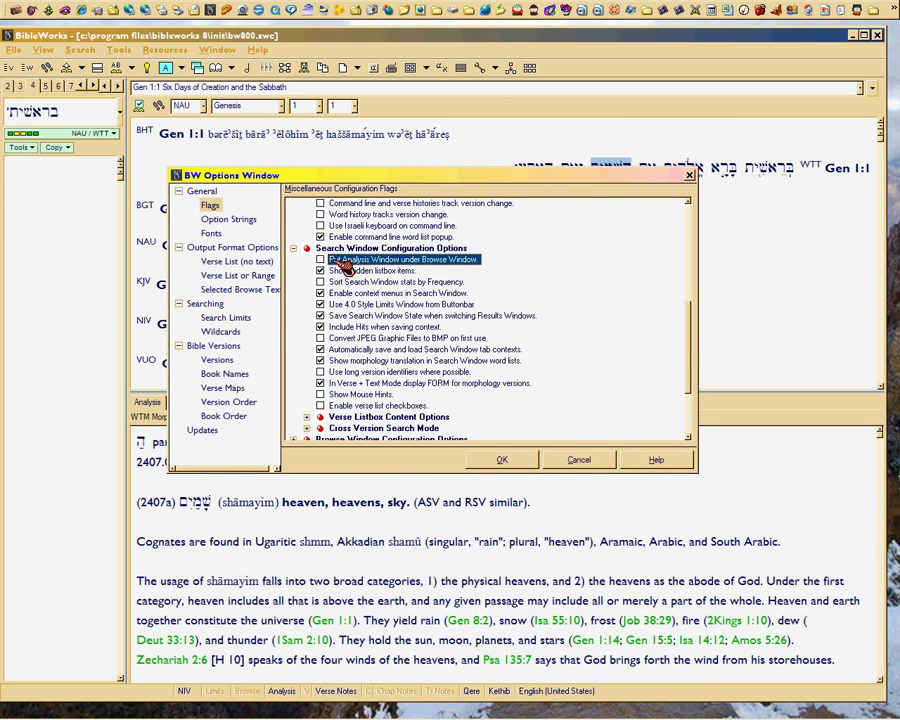
{"action": "left_click", "coordinate": [320, 260]}
{"action": "left_click", "coordinate": [320, 260]}
{"action": "left_click", "coordinate": [321, 259]}
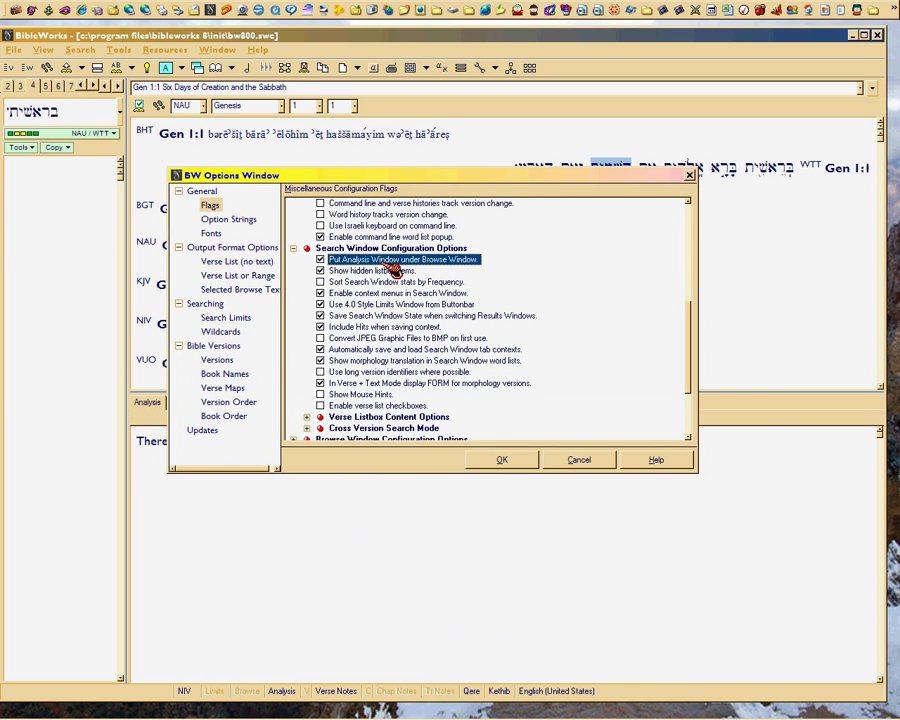
Move the options window lower, unstack the Analysis and Browse windows, and stack them again.
{"action": "left_click_drag", "start_coordinate": [412, 186], "coordinate": [401, 386]}
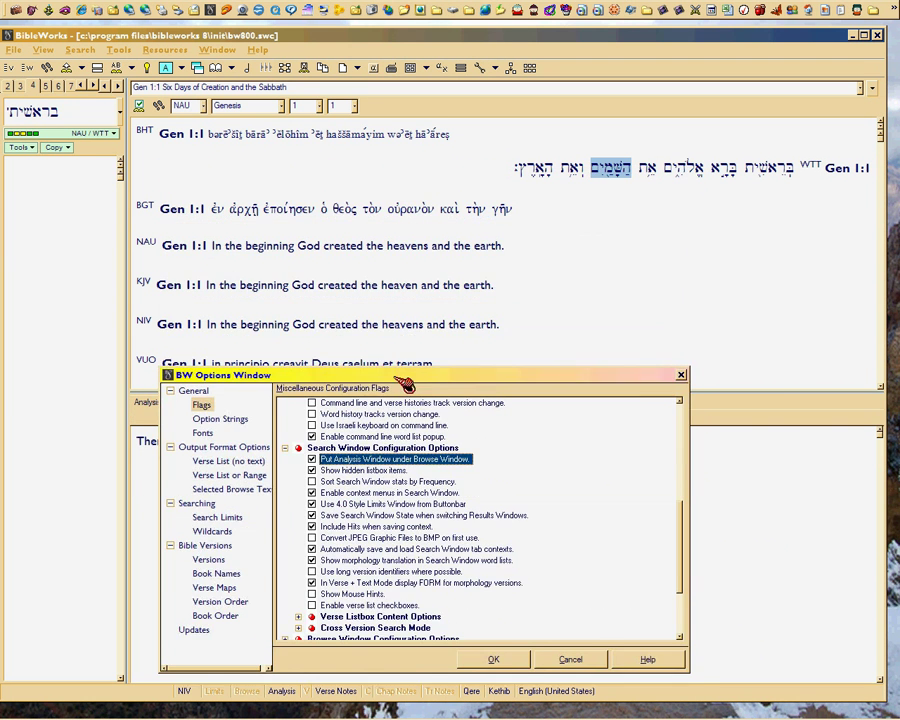
{"action": "left_click", "coordinate": [14, 49]}
{"action": "mouse_move", "coordinate": [42, 48]}
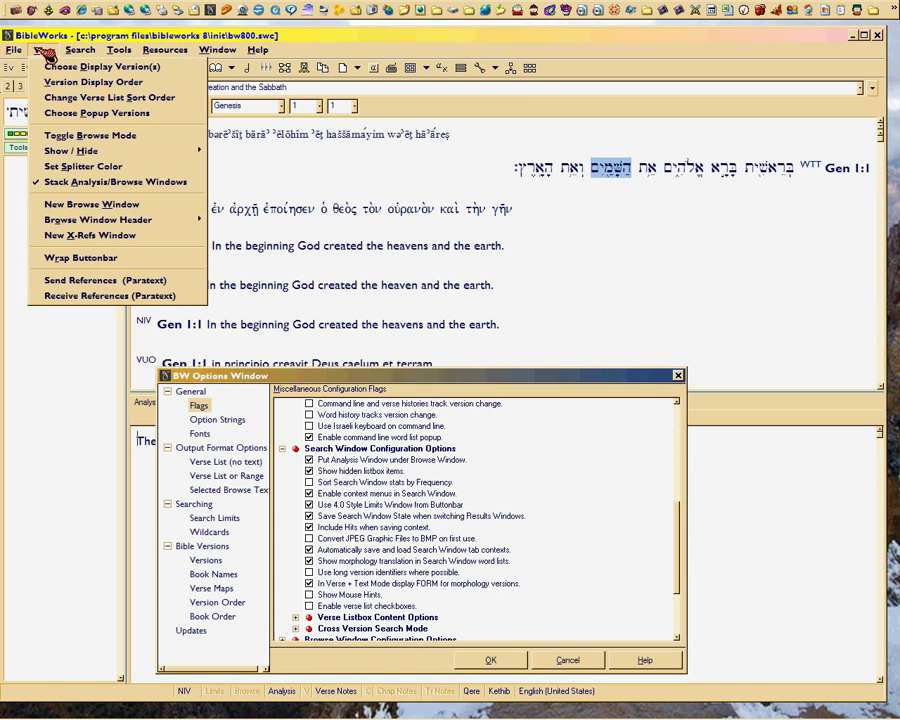
{"action": "left_click", "coordinate": [47, 182]}
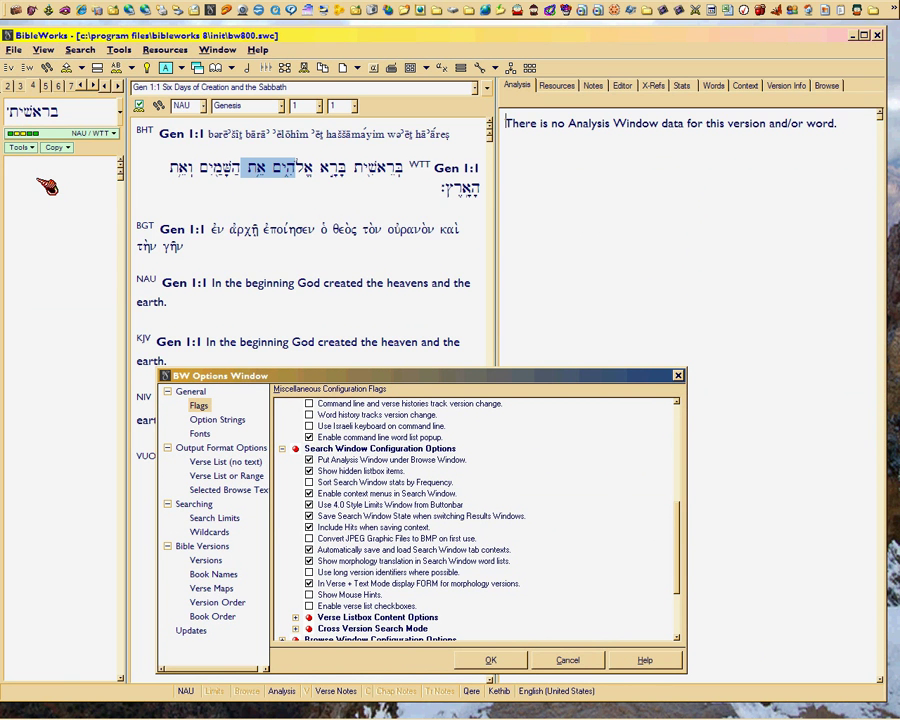
{"action": "left_click", "coordinate": [44, 50]}
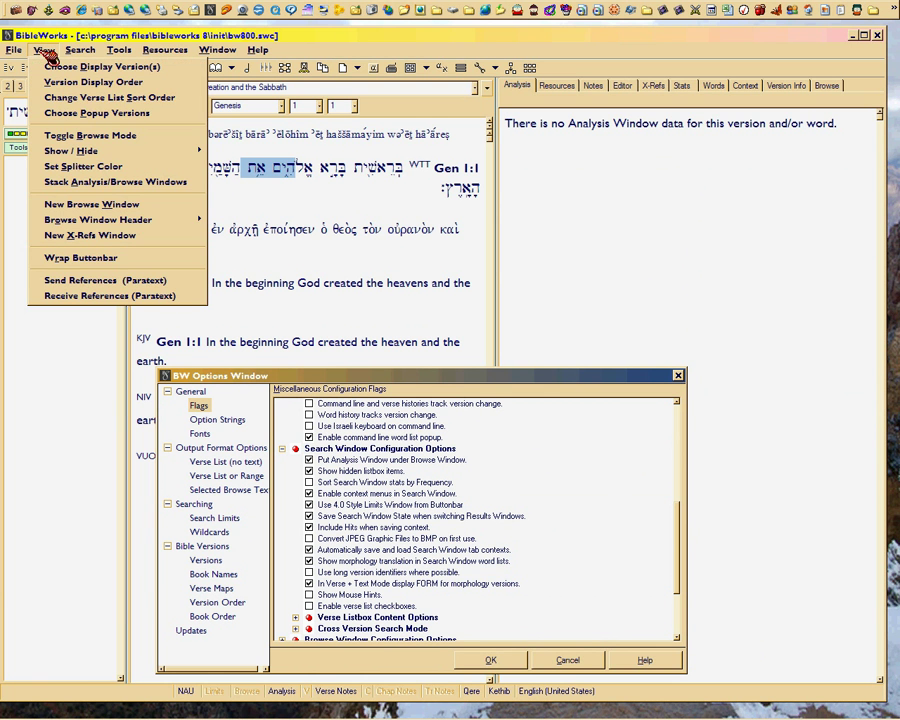
{"action": "left_click", "coordinate": [46, 182]}
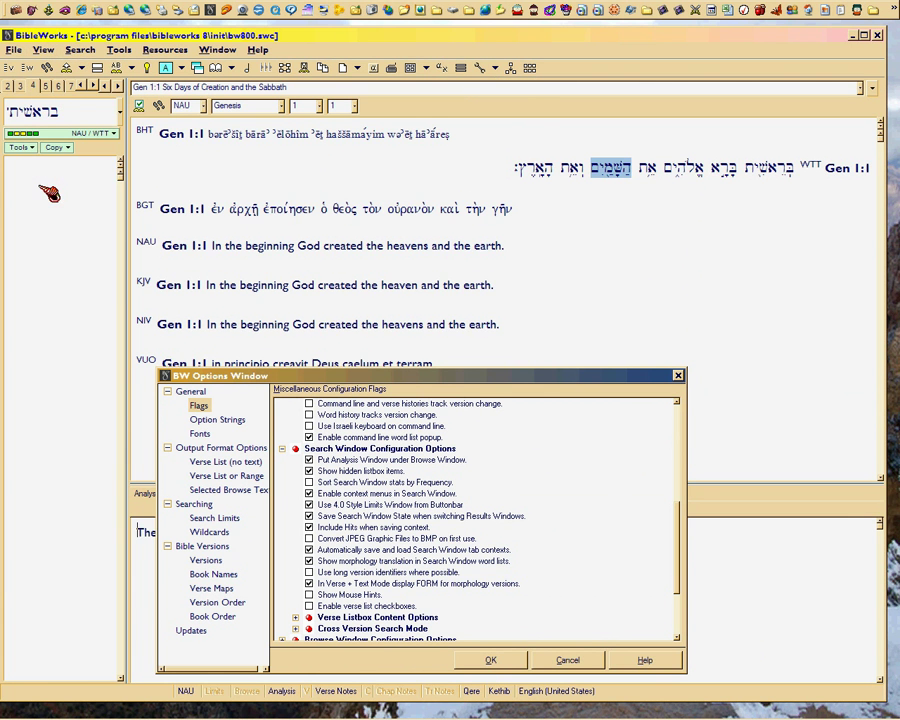
Toggle the "Put Analysis Window under Browse Window" and "Show hidden listbox items" flags off and back on.
{"action": "left_click", "coordinate": [309, 460]}
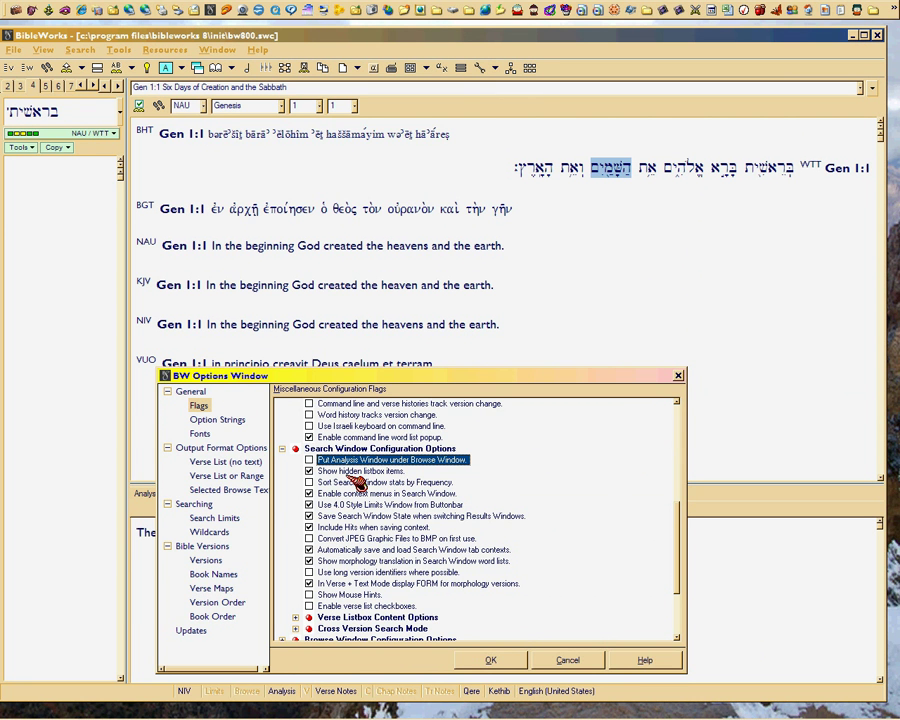
{"action": "left_click", "coordinate": [318, 460]}
{"action": "left_click", "coordinate": [370, 472]}
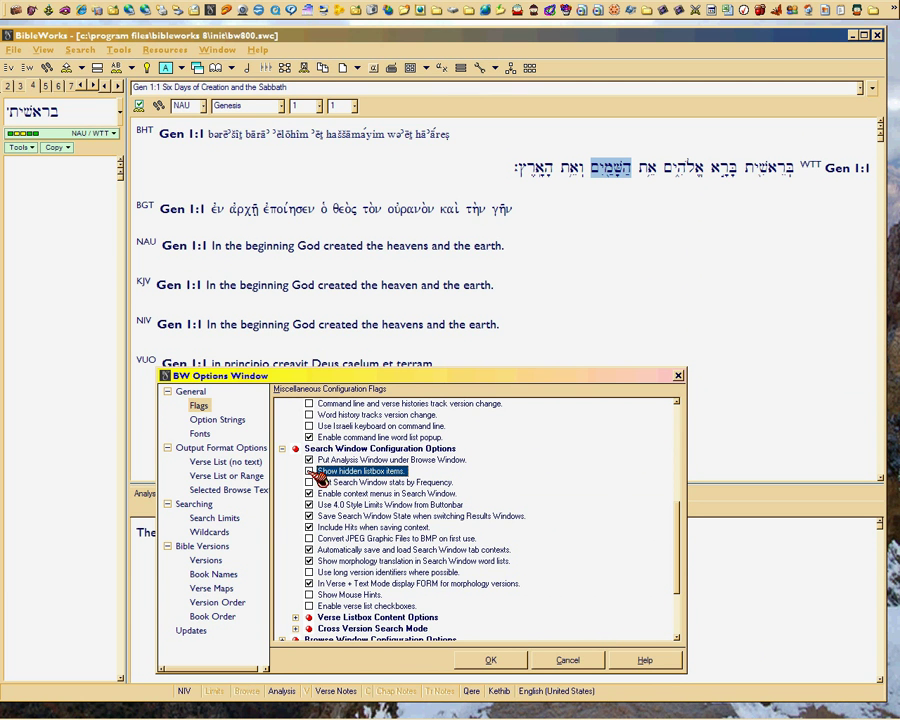
{"action": "left_click", "coordinate": [312, 472]}
Toggle "Sort Search Window stats by Frequency" and "Enable context menus in Search Window", ending with frequency sorting off and context menus on.
{"action": "left_click", "coordinate": [354, 482]}
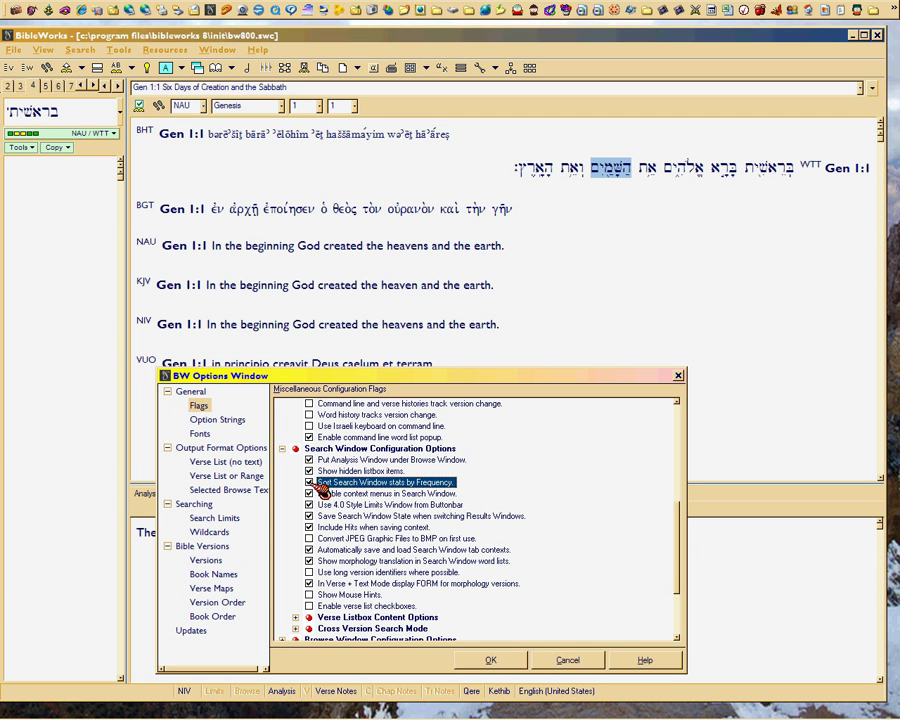
{"action": "left_click", "coordinate": [310, 482]}
{"action": "left_click", "coordinate": [360, 493]}
{"action": "left_click", "coordinate": [336, 483]}
{"action": "left_click", "coordinate": [309, 482]}
{"action": "left_click", "coordinate": [372, 494]}
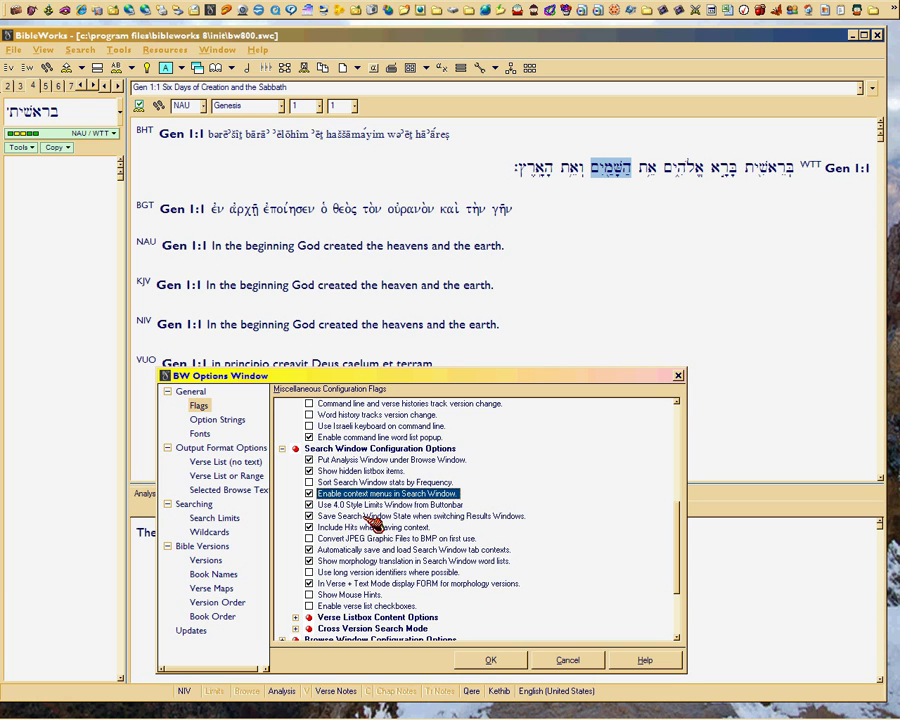
Display the context menus of the Search Window's results list and command line, and dismiss each without choosing a command.
{"action": "right_click", "coordinate": [70, 288]}
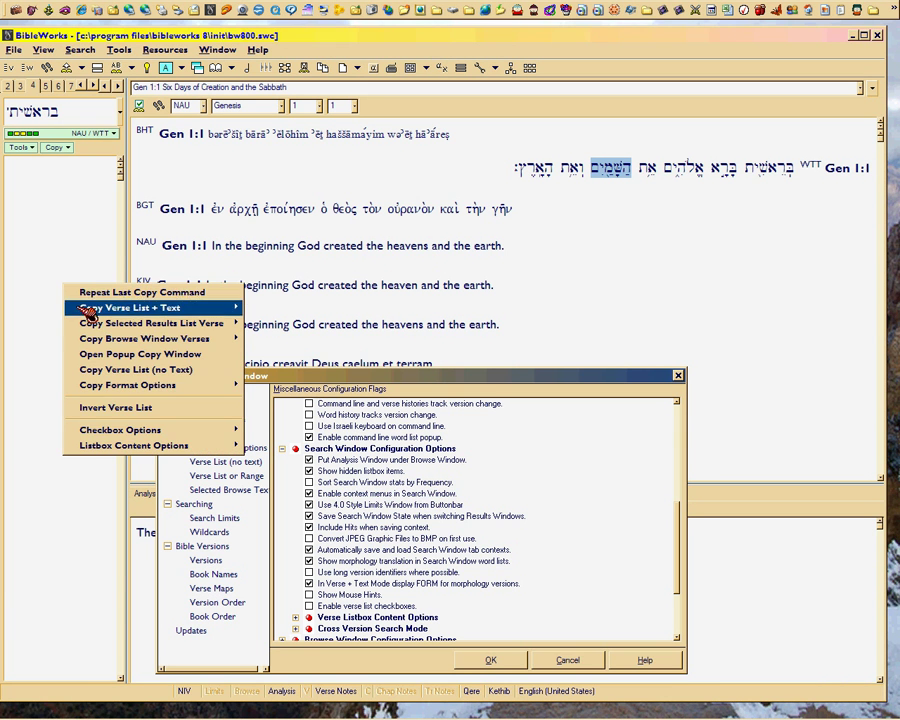
{"action": "left_click", "coordinate": [92, 149]}
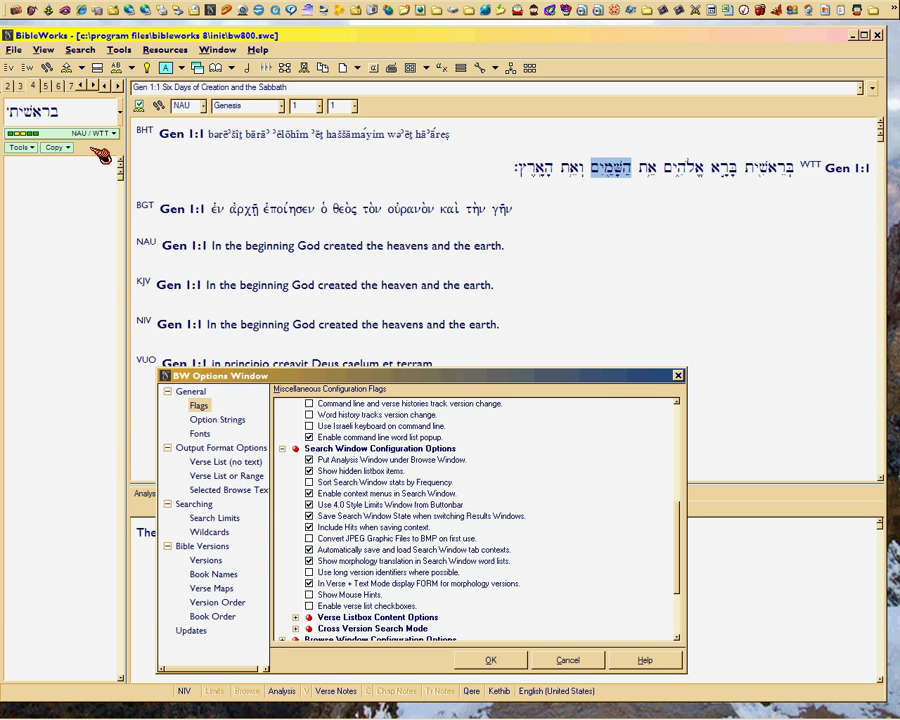
{"action": "right_click", "coordinate": [88, 115]}
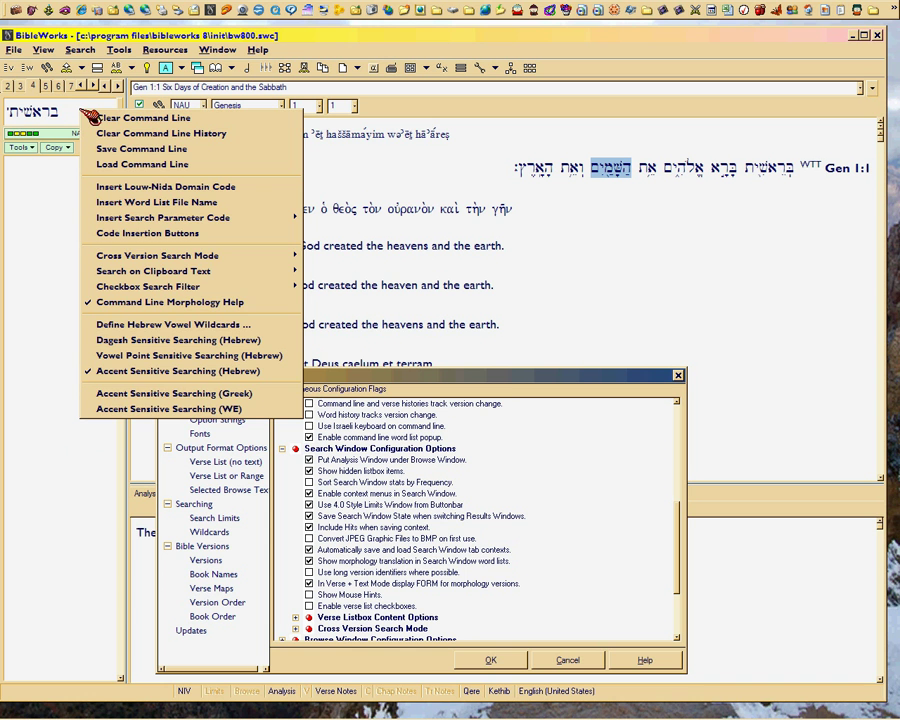
{"action": "left_click", "coordinate": [40, 307]}
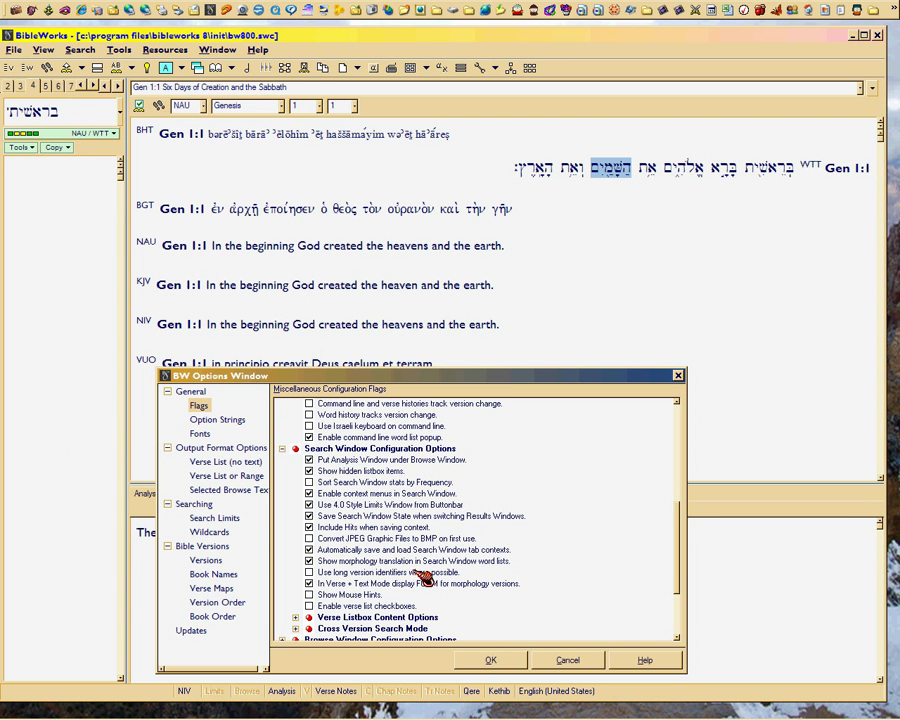
Toggle "Use 4.0 Style Limits Window from Buttonbar" off and back on, and view the Search Limit Parameters dialog with that flag enabled.
{"action": "left_click", "coordinate": [385, 506]}
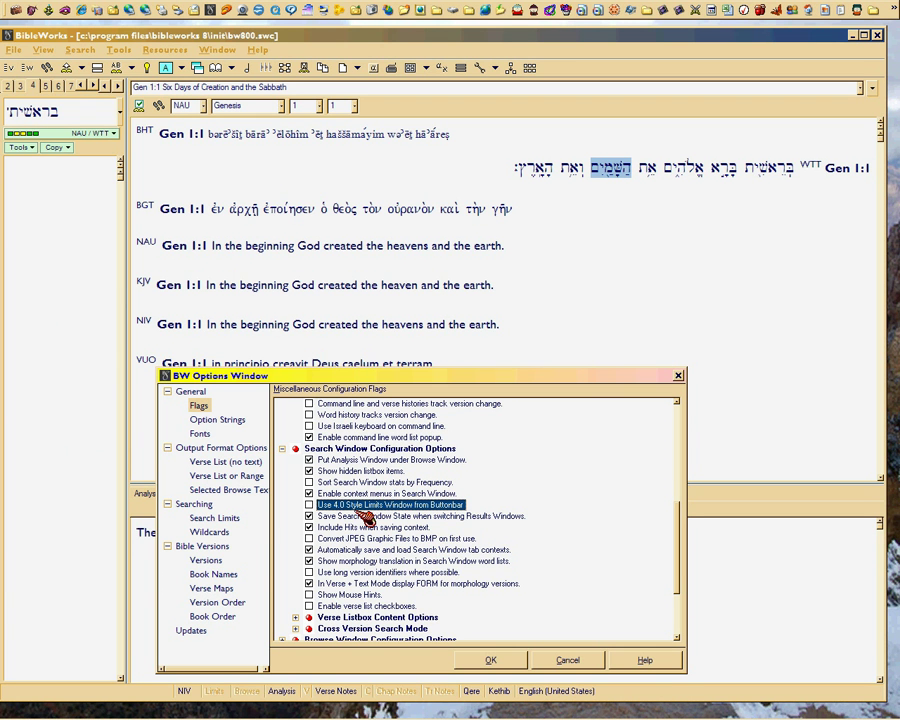
{"action": "left_click", "coordinate": [309, 505]}
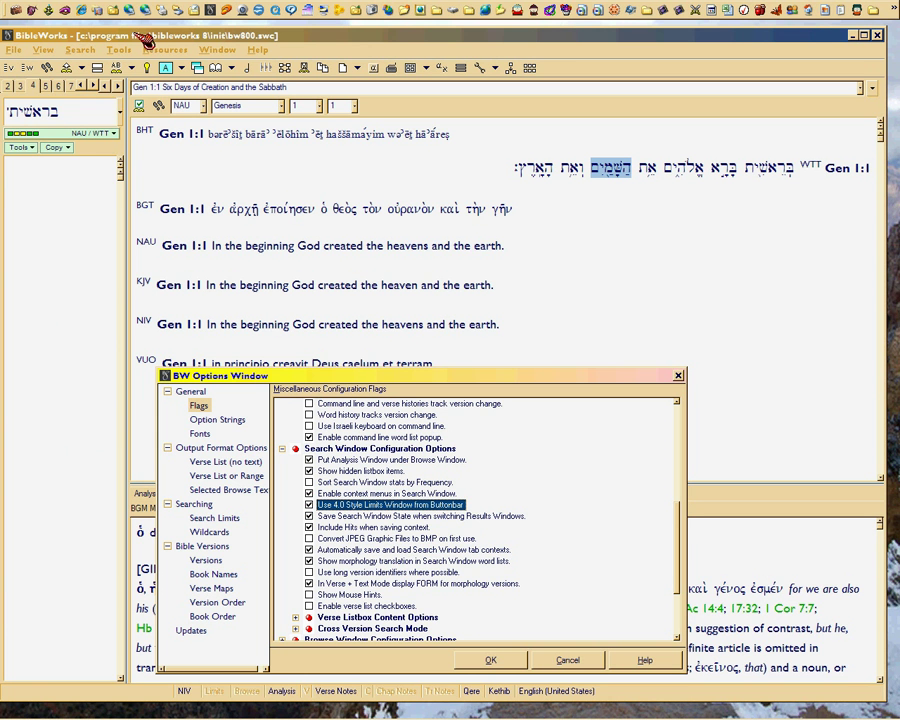
{"action": "left_click", "coordinate": [81, 50]}
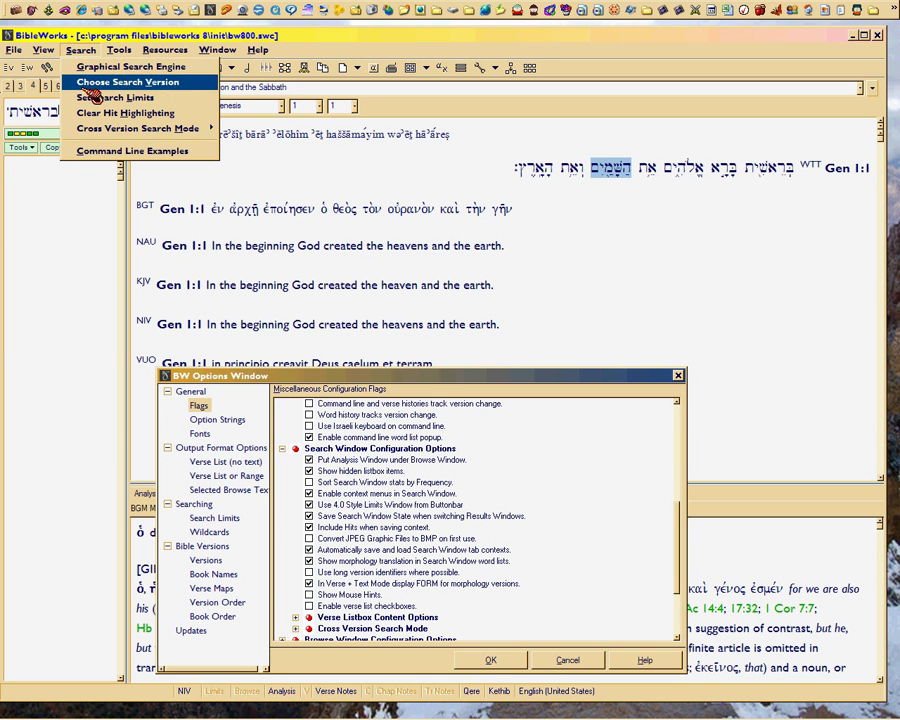
{"action": "left_click", "coordinate": [88, 97]}
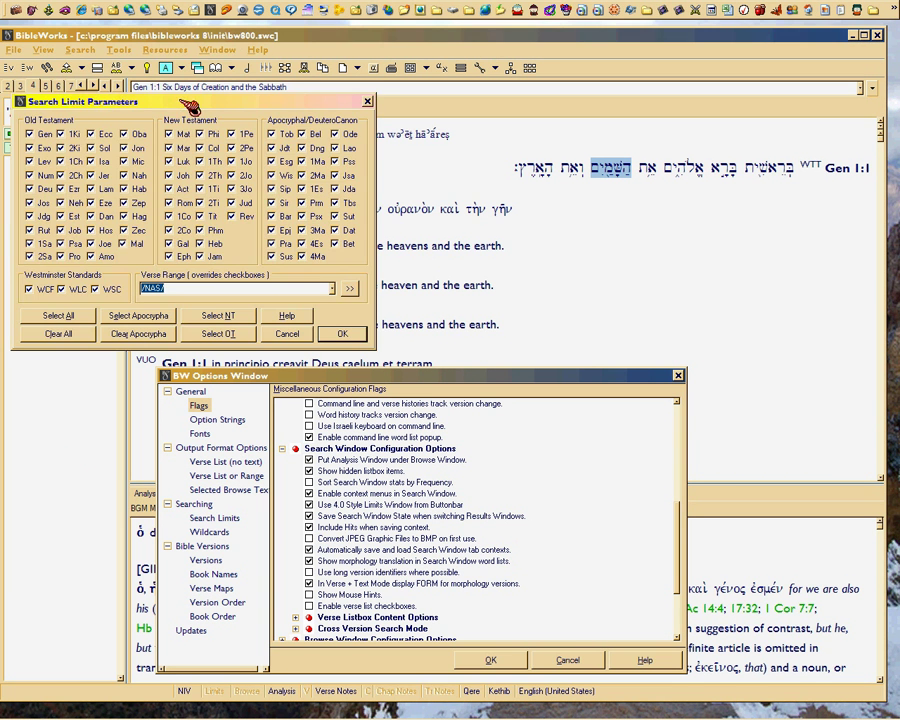
{"action": "left_click_drag", "start_coordinate": [106, 97], "coordinate": [407, 94]}
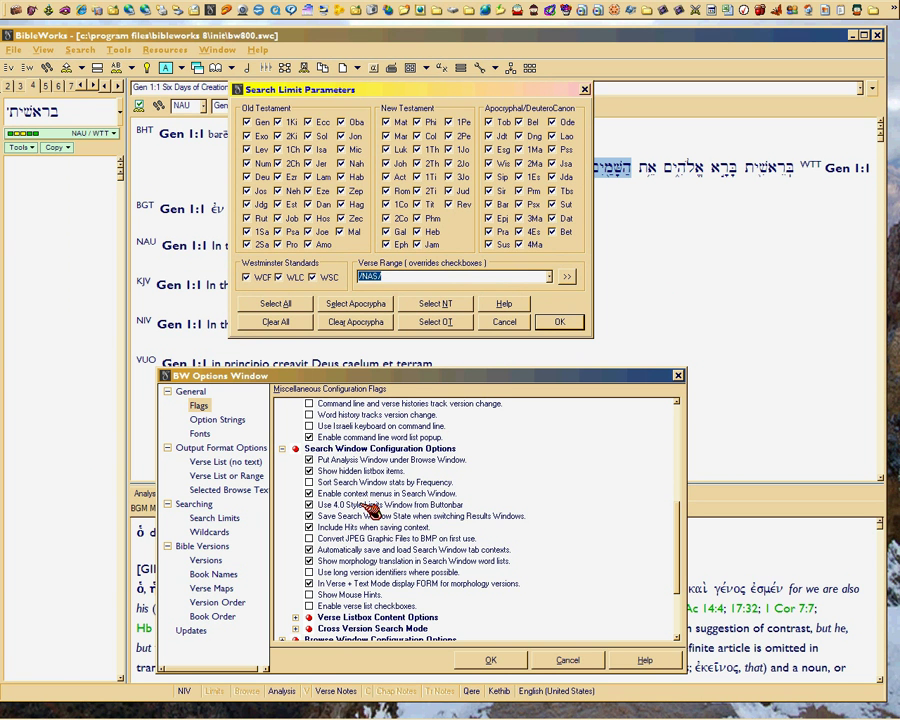
{"action": "left_click", "coordinate": [565, 321]}
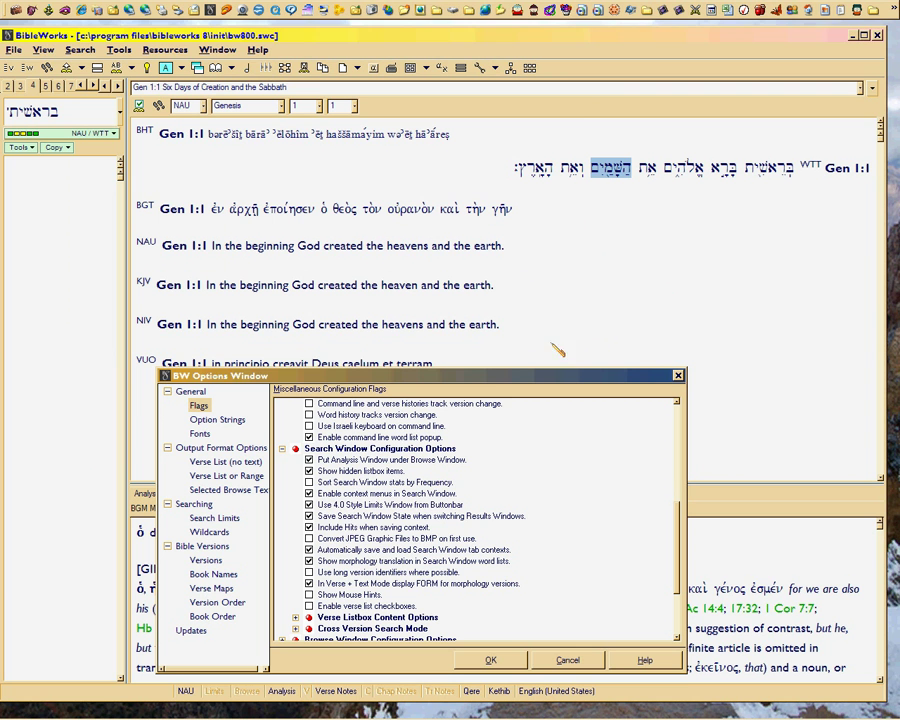
Turn off the 4.0 style limits window flag and set the Search Limits to "Limit the search using the books selected here".
{"action": "left_click", "coordinate": [318, 505]}
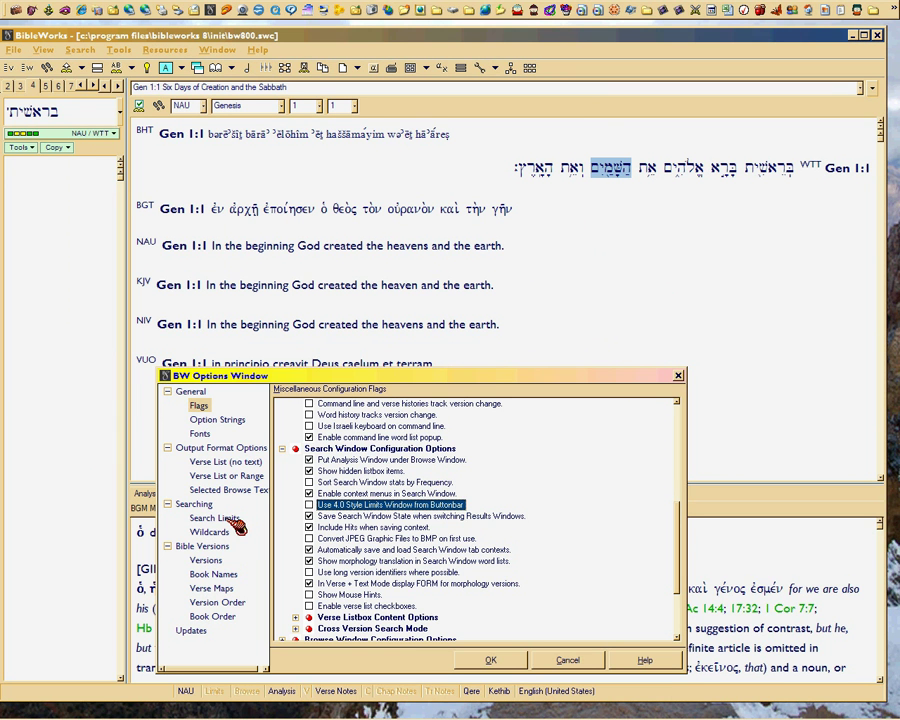
{"action": "left_click", "coordinate": [226, 518]}
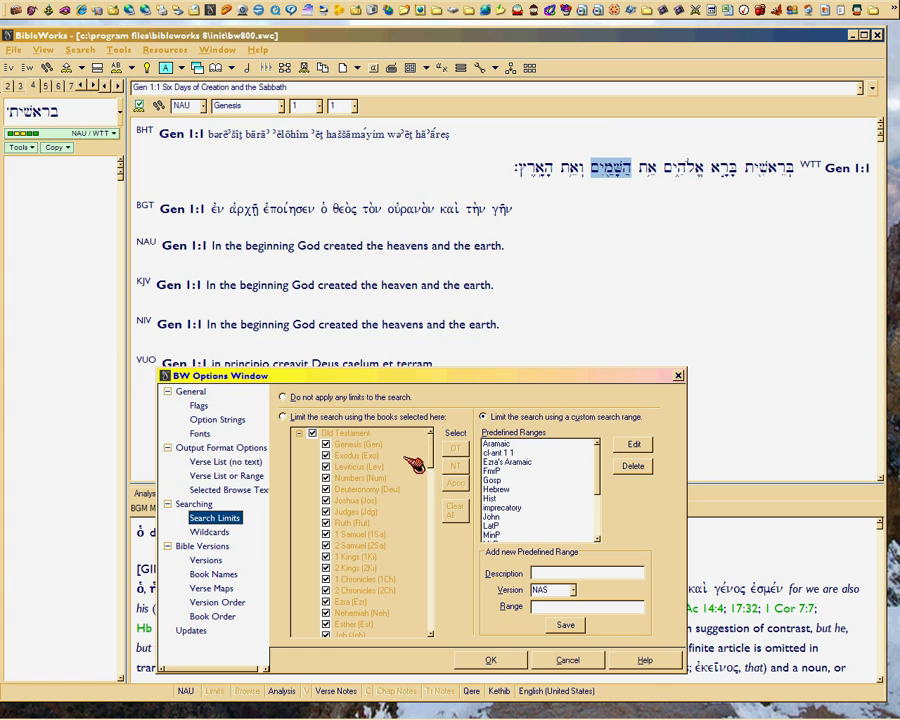
{"action": "left_click", "coordinate": [431, 448]}
{"action": "left_click", "coordinate": [285, 418]}
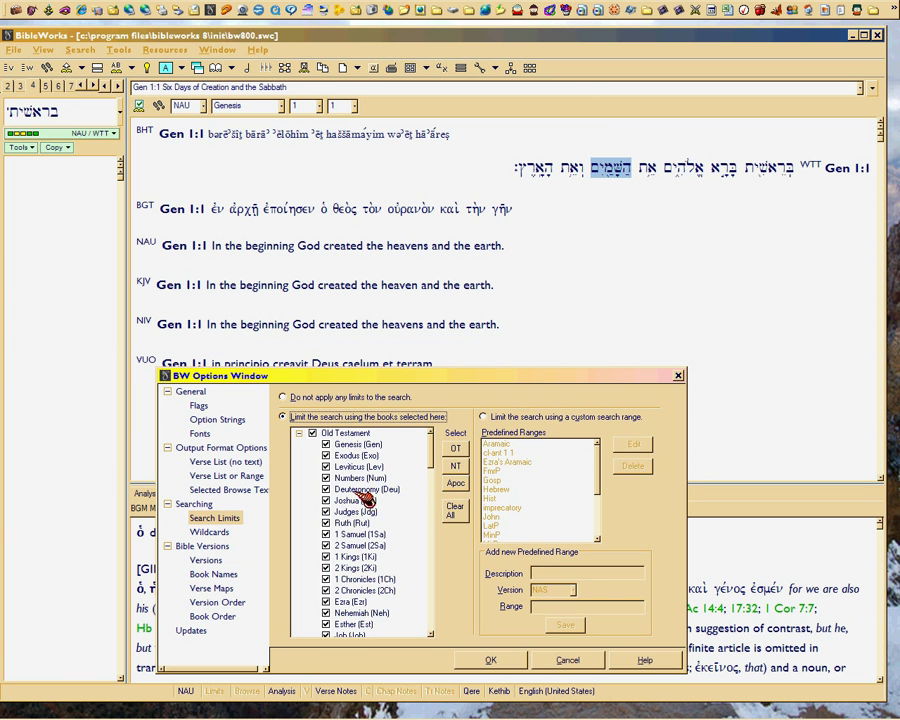
Review the list of books for the search limit, try the Old Testament and Apocrypha selections, and clear all books.
{"action": "left_click_drag", "start_coordinate": [437, 455], "coordinate": [438, 625]}
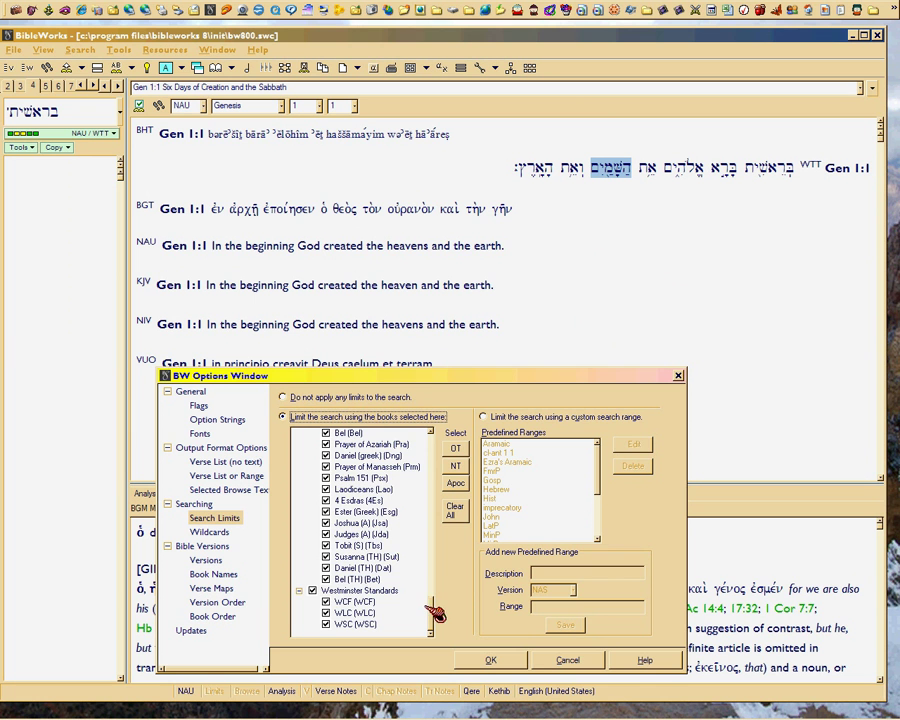
{"action": "left_click_drag", "start_coordinate": [431, 605], "coordinate": [432, 428]}
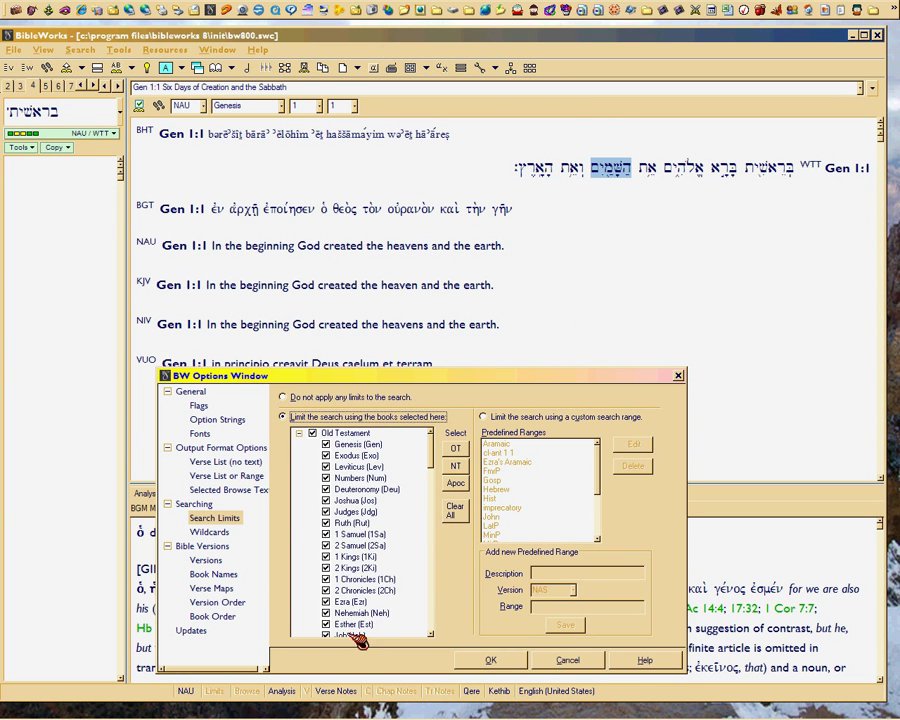
{"action": "left_click_drag", "start_coordinate": [452, 460], "coordinate": [447, 636]}
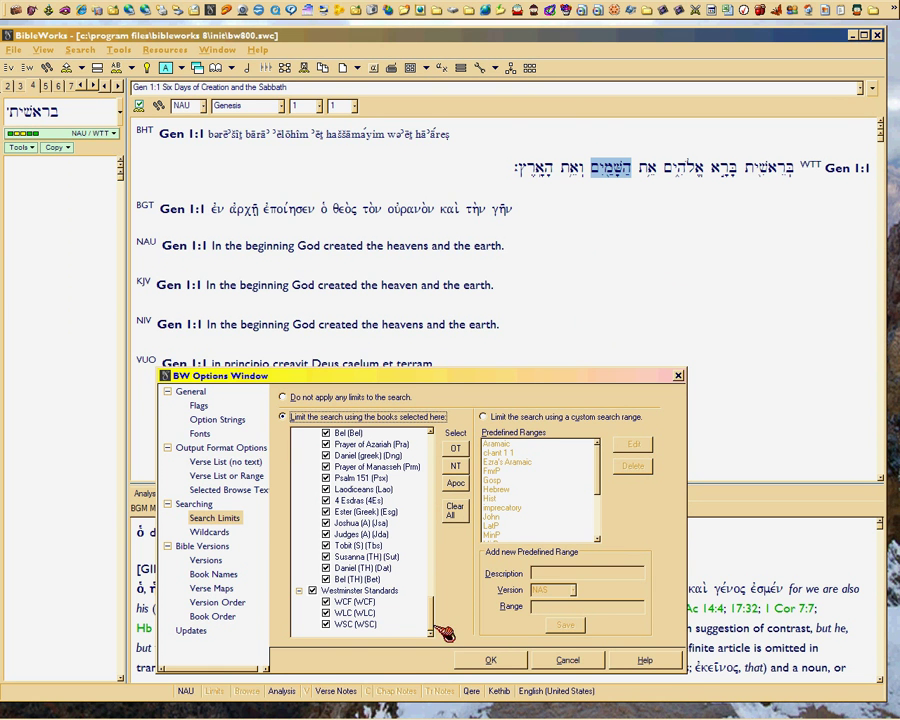
{"action": "left_click_drag", "start_coordinate": [432, 625], "coordinate": [454, 454]}
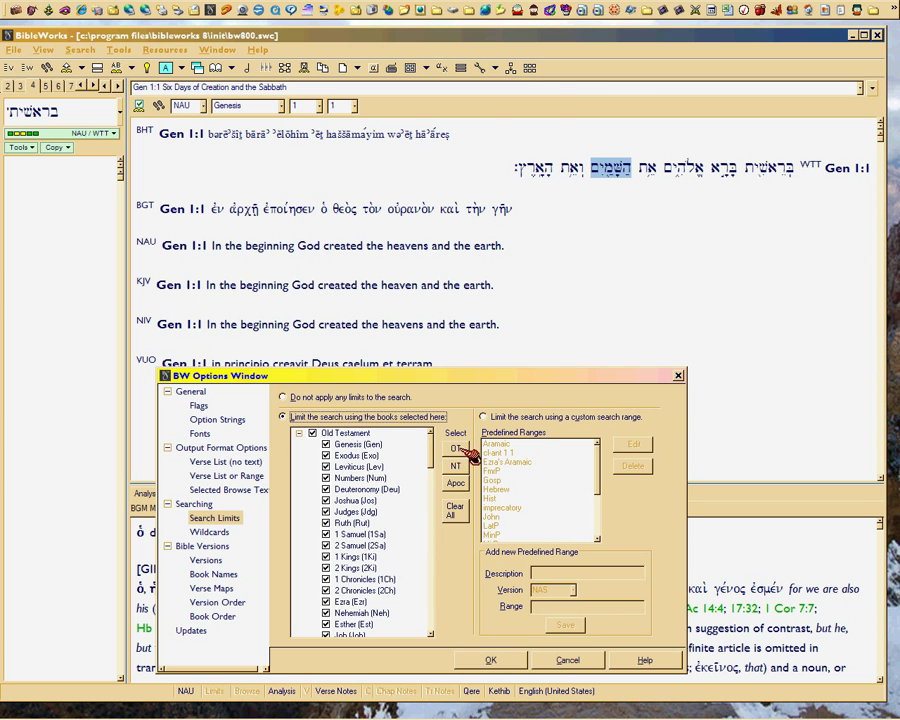
{"action": "left_click", "coordinate": [463, 450]}
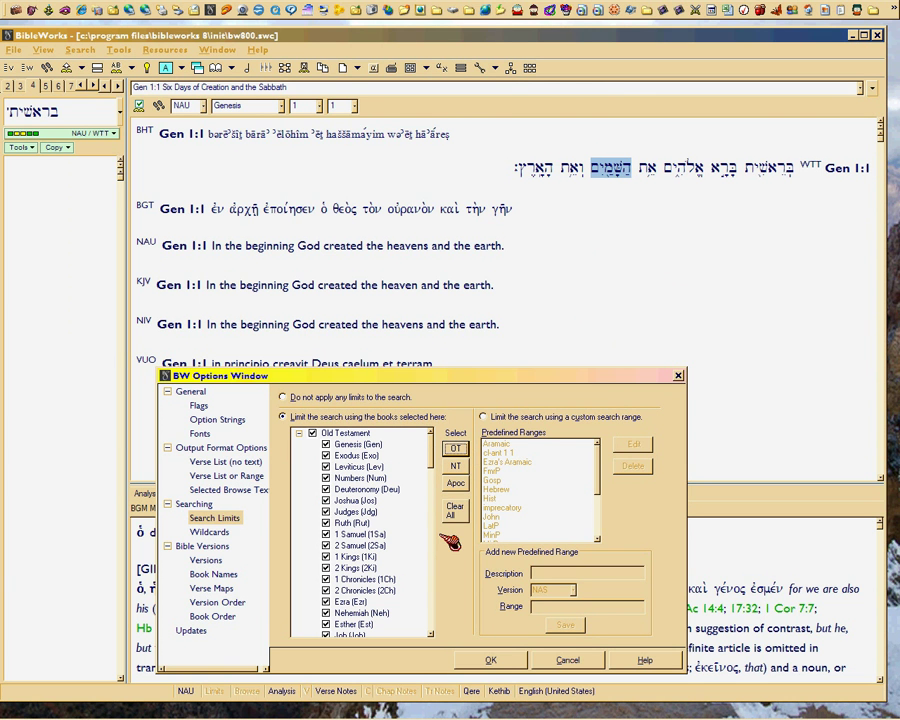
{"action": "left_click", "coordinate": [455, 509]}
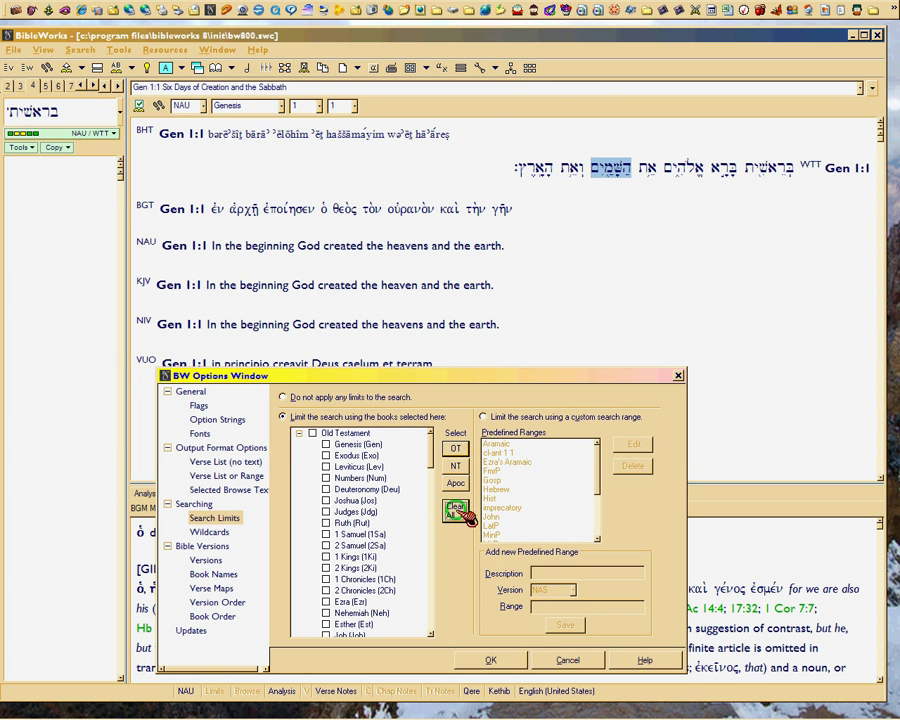
{"action": "left_click", "coordinate": [458, 452]}
{"action": "left_click", "coordinate": [455, 508]}
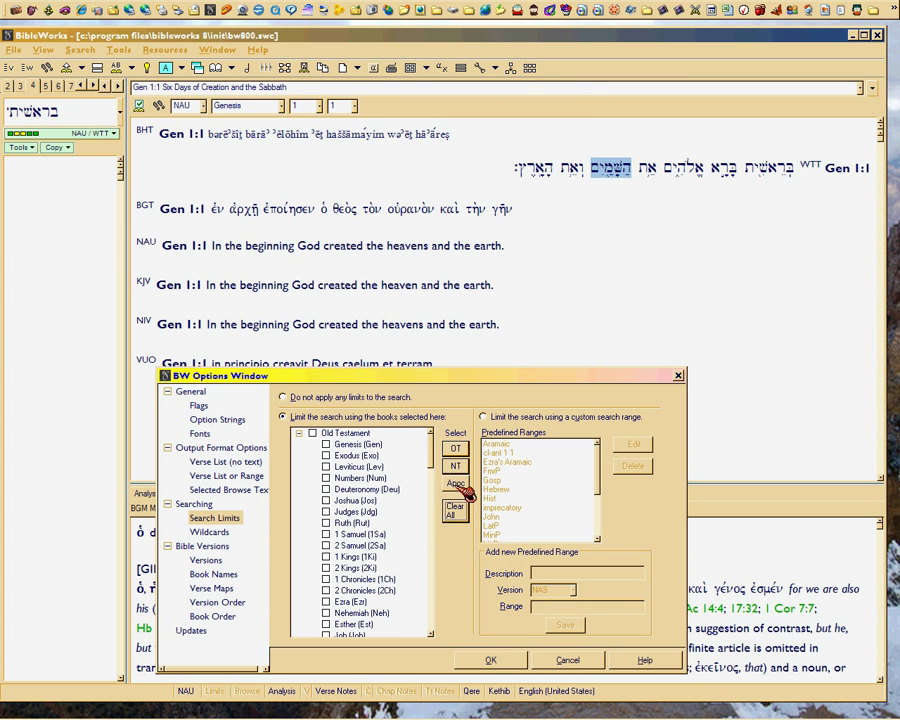
{"action": "left_click", "coordinate": [460, 486]}
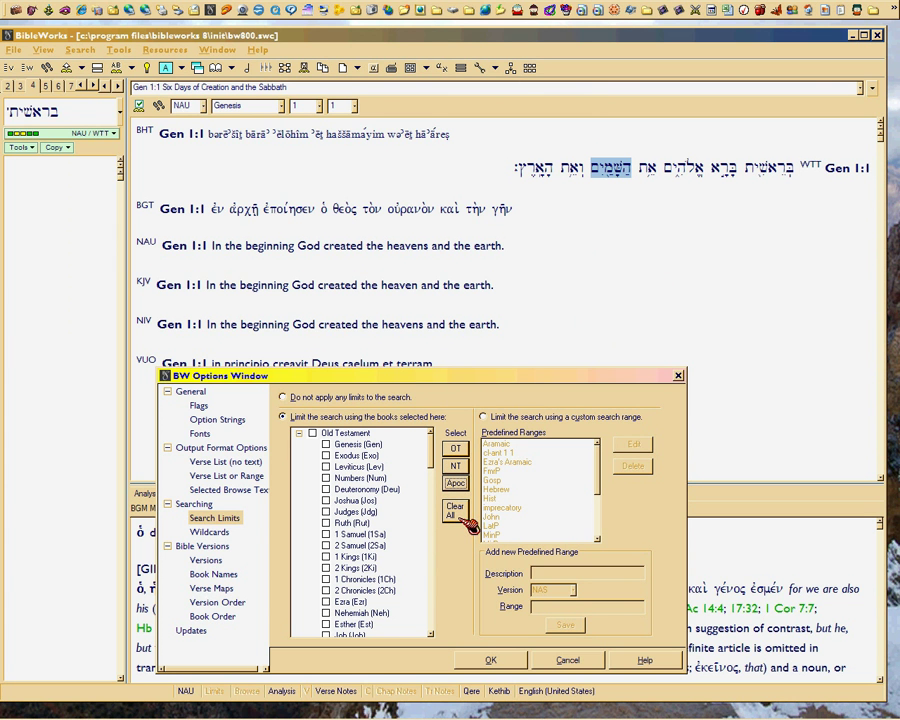
{"action": "left_click", "coordinate": [465, 517]}
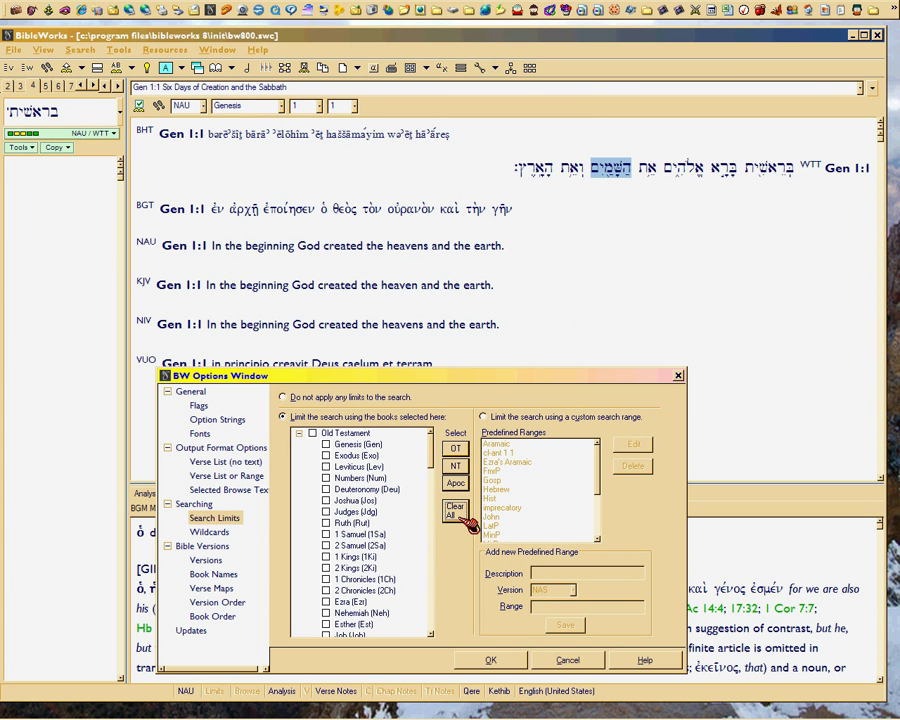
Set the search limits to "Do not apply any limits to the search" and save the options.
{"action": "left_click", "coordinate": [284, 398]}
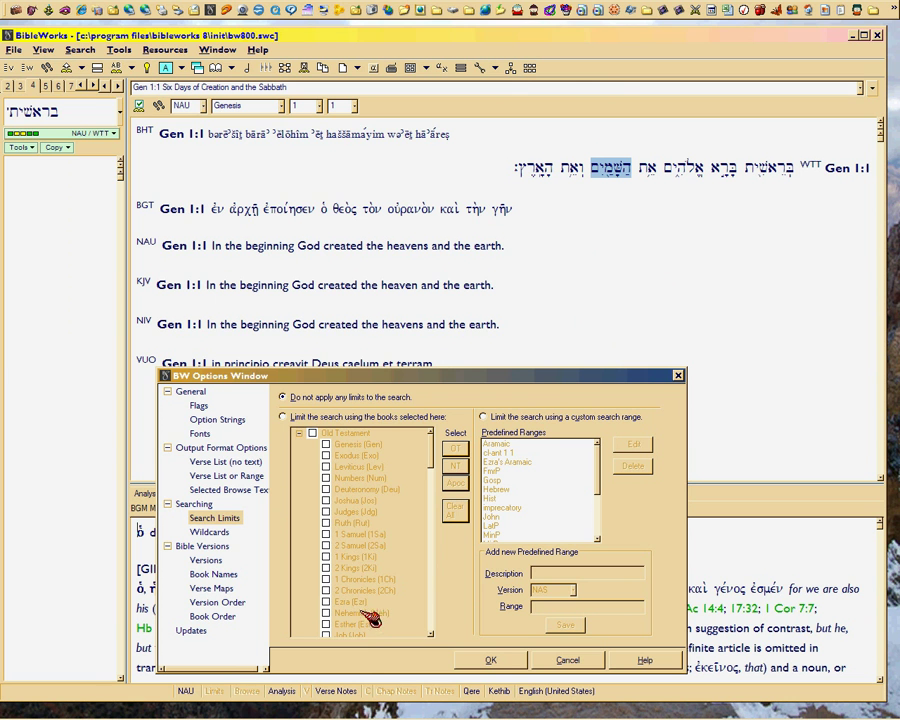
{"action": "left_click", "coordinate": [292, 419]}
{"action": "left_click", "coordinate": [287, 398]}
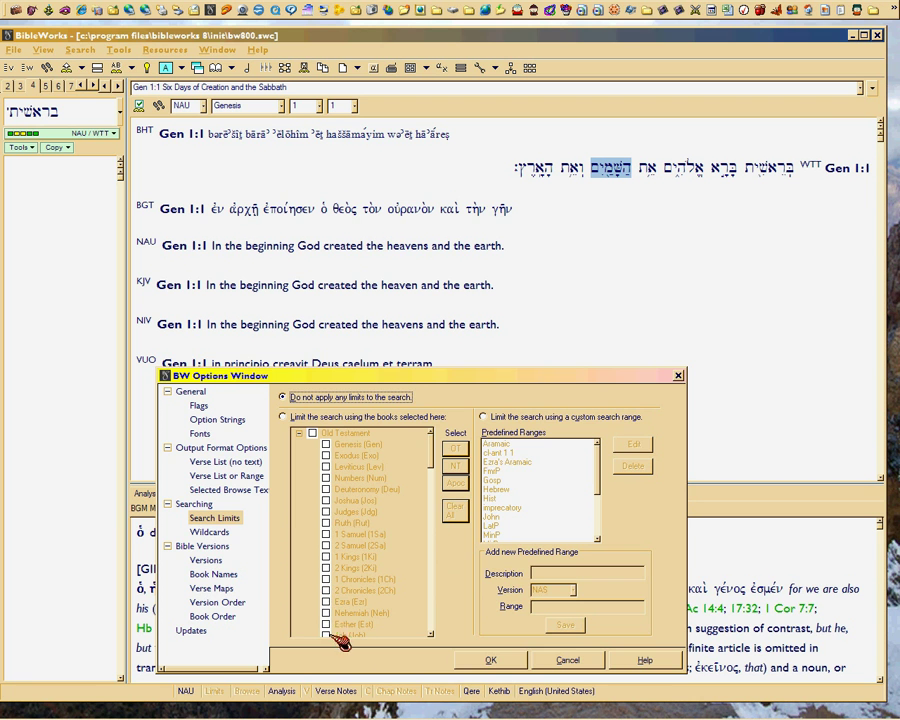
{"action": "left_click", "coordinate": [491, 661]}
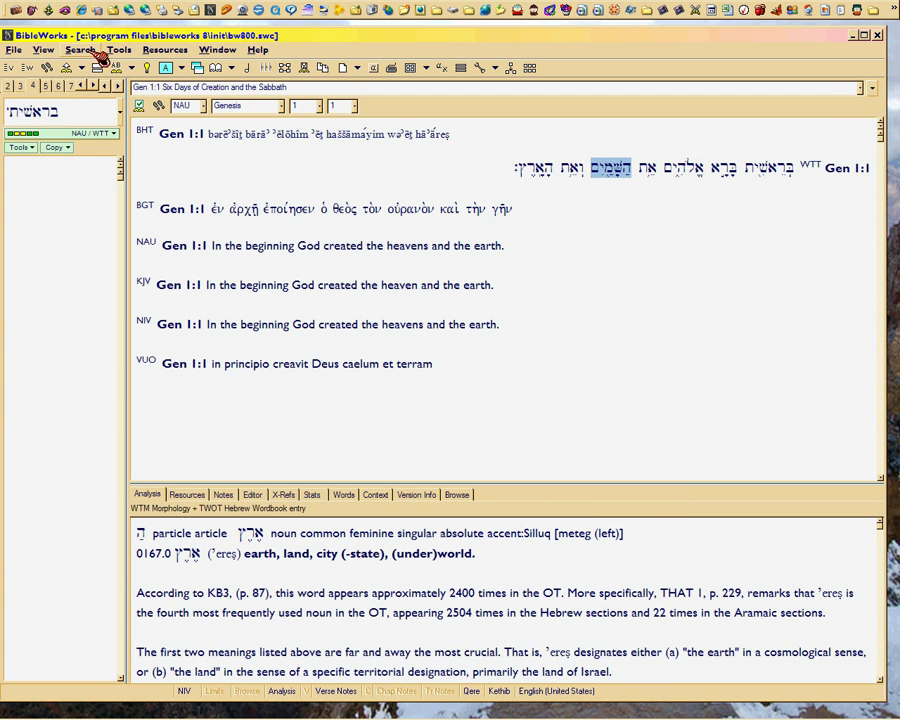
Display the newer-style search limits window with the Set Search Limits command and dismiss it without changes.
{"action": "left_click", "coordinate": [94, 51]}
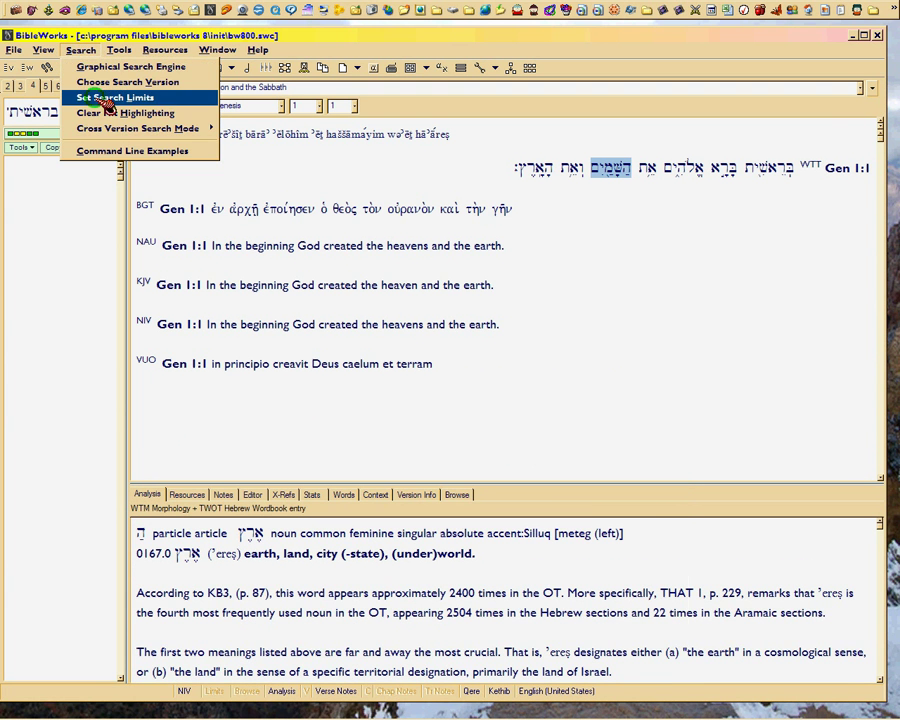
{"action": "left_click", "coordinate": [104, 98]}
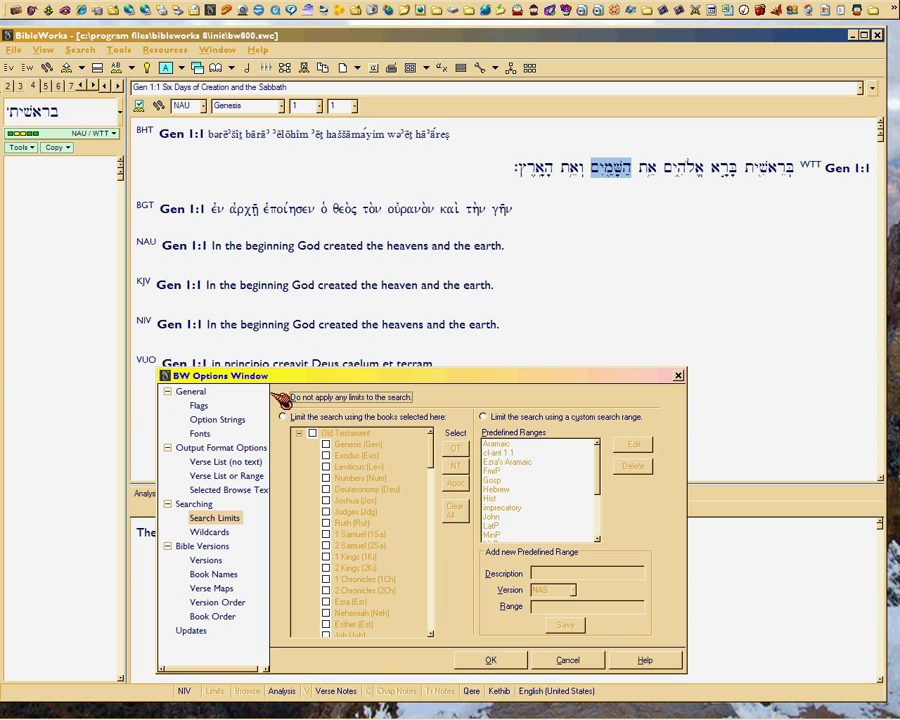
{"action": "left_click", "coordinate": [566, 661]}
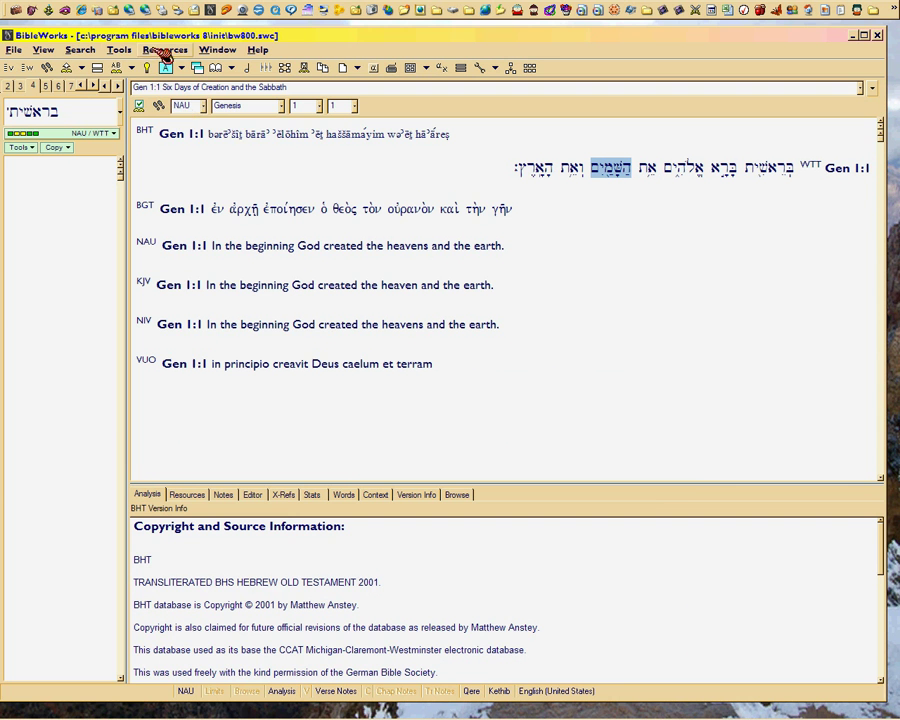
Reopen the program options, enable "Use 4.0 Style Limits Window from Buttonbar" among the Search Window configuration flags, and save.
{"action": "left_click", "coordinate": [121, 50]}
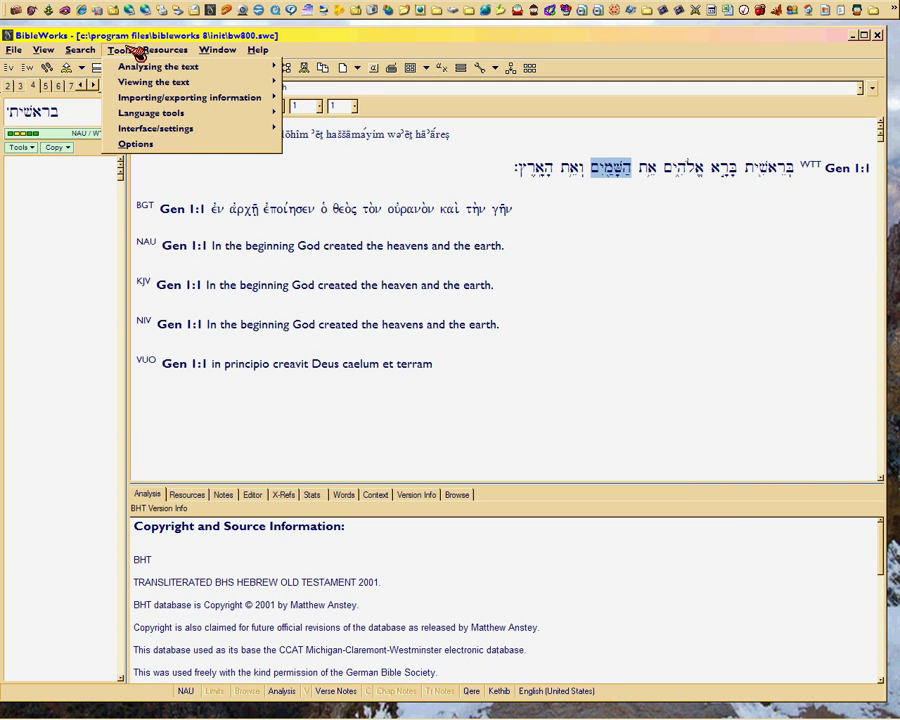
{"action": "mouse_move", "coordinate": [170, 52]}
{"action": "mouse_move", "coordinate": [121, 54]}
{"action": "left_click", "coordinate": [138, 145]}
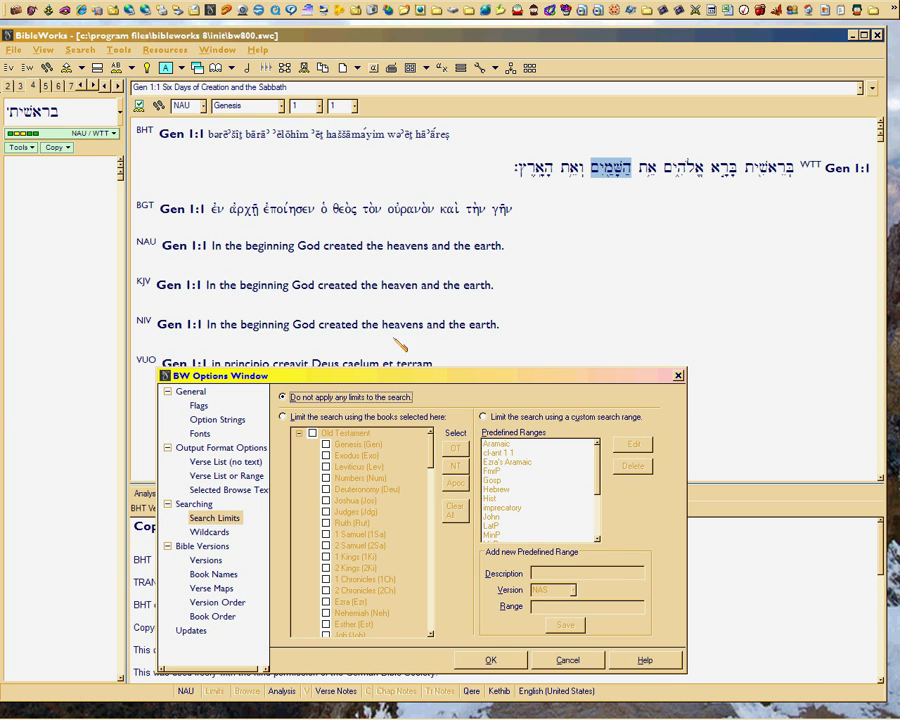
{"action": "left_click", "coordinate": [228, 518]}
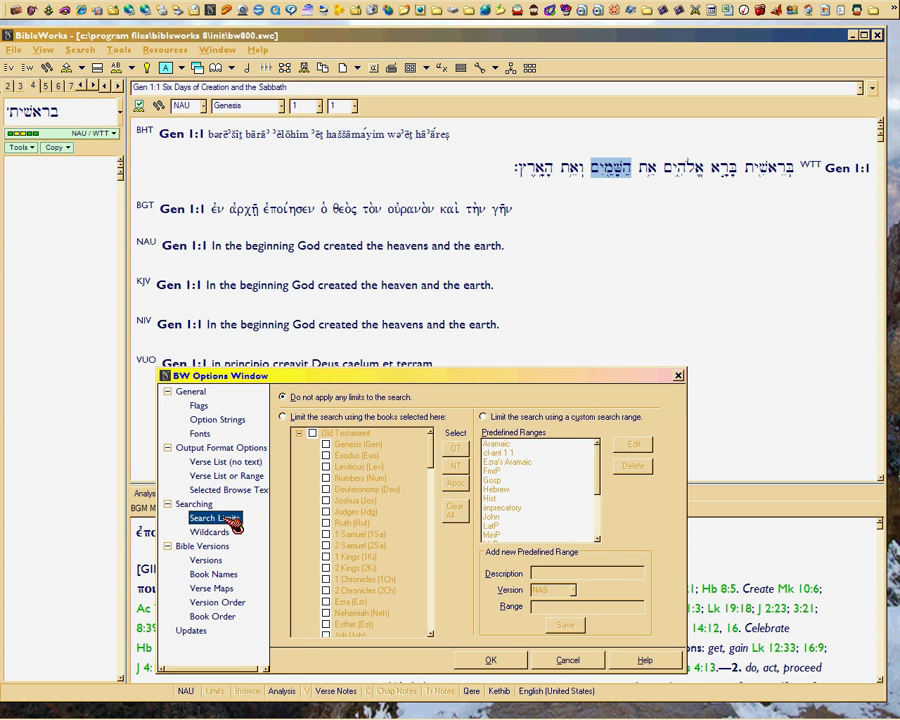
{"action": "left_click", "coordinate": [222, 419]}
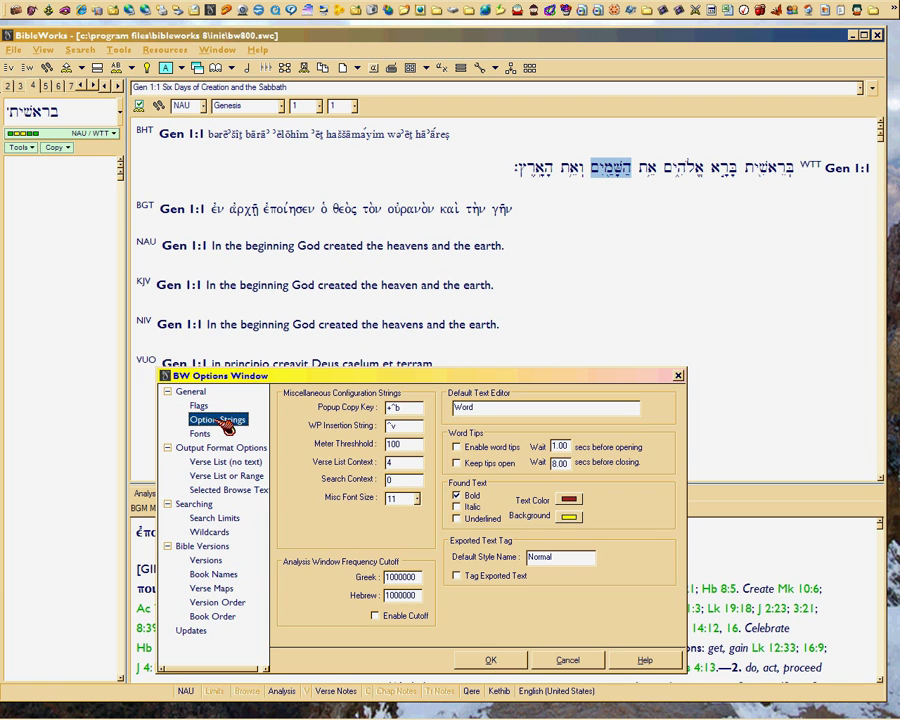
{"action": "left_click", "coordinate": [199, 404]}
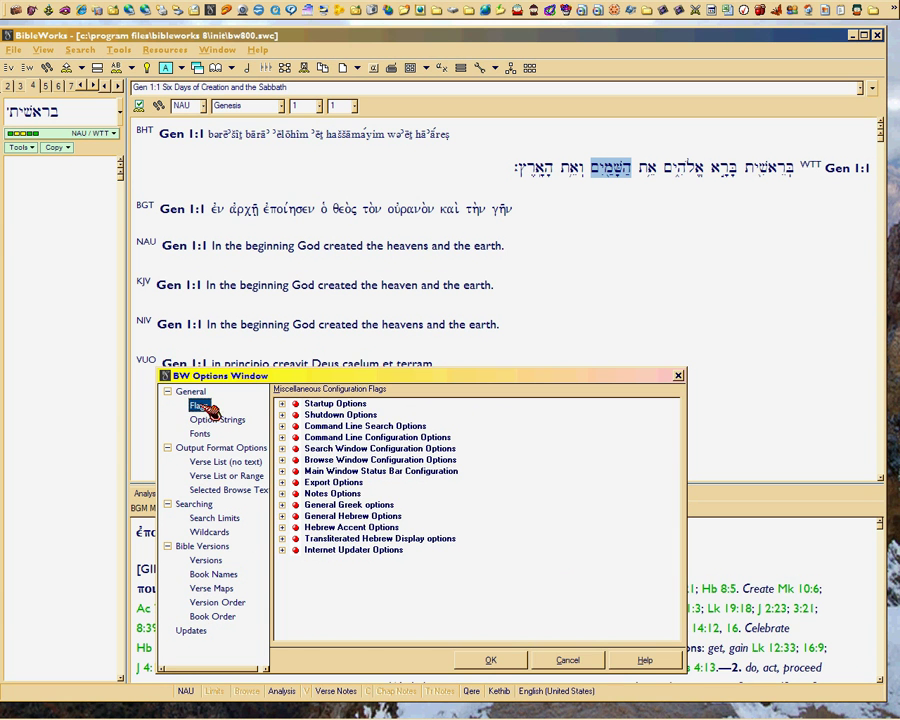
{"action": "left_click", "coordinate": [284, 449]}
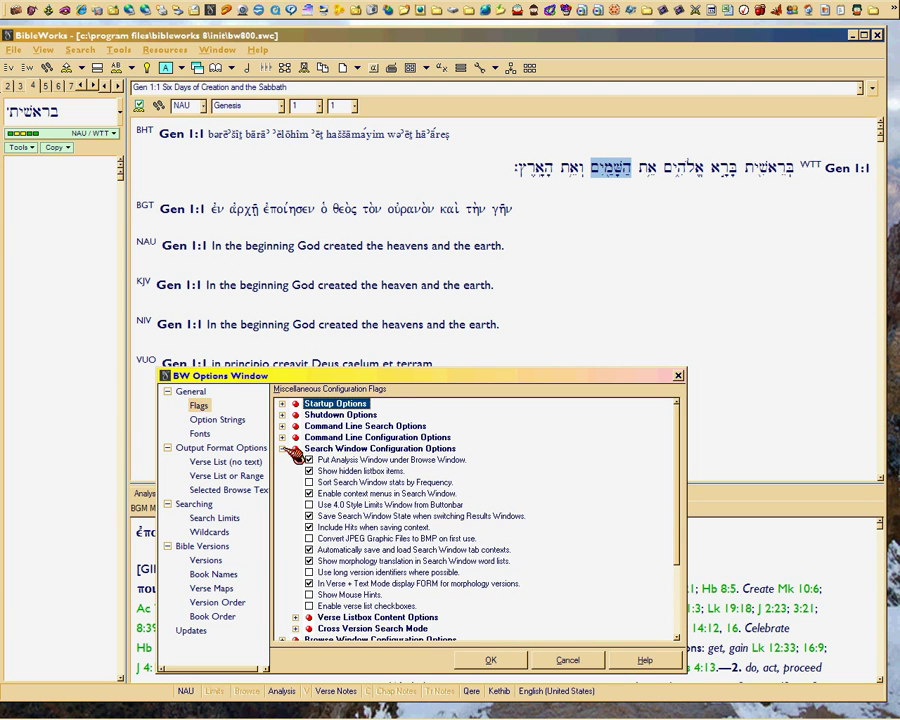
{"action": "left_click", "coordinate": [372, 505]}
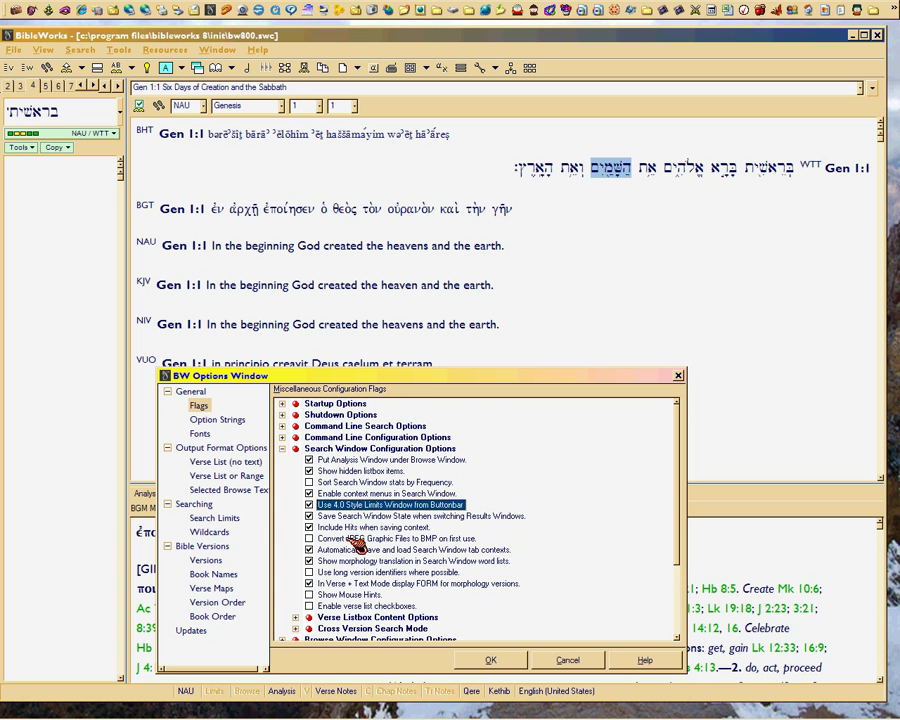
{"action": "left_click", "coordinate": [490, 661]}
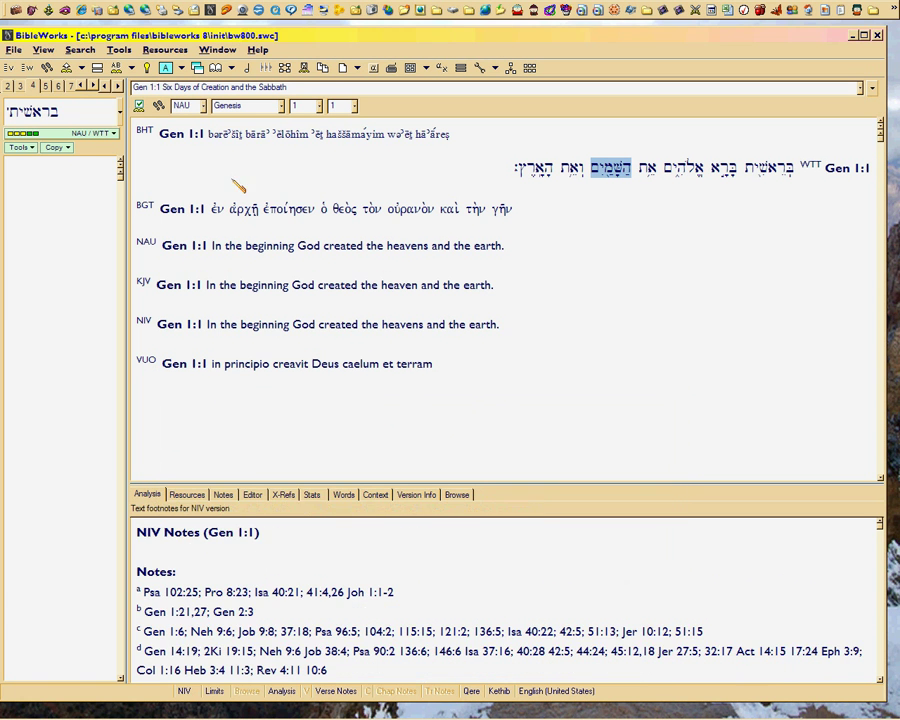
Display the 4.0 style Search Limit Parameters dialog and move it over the Browse Window.
{"action": "left_click", "coordinate": [80, 52]}
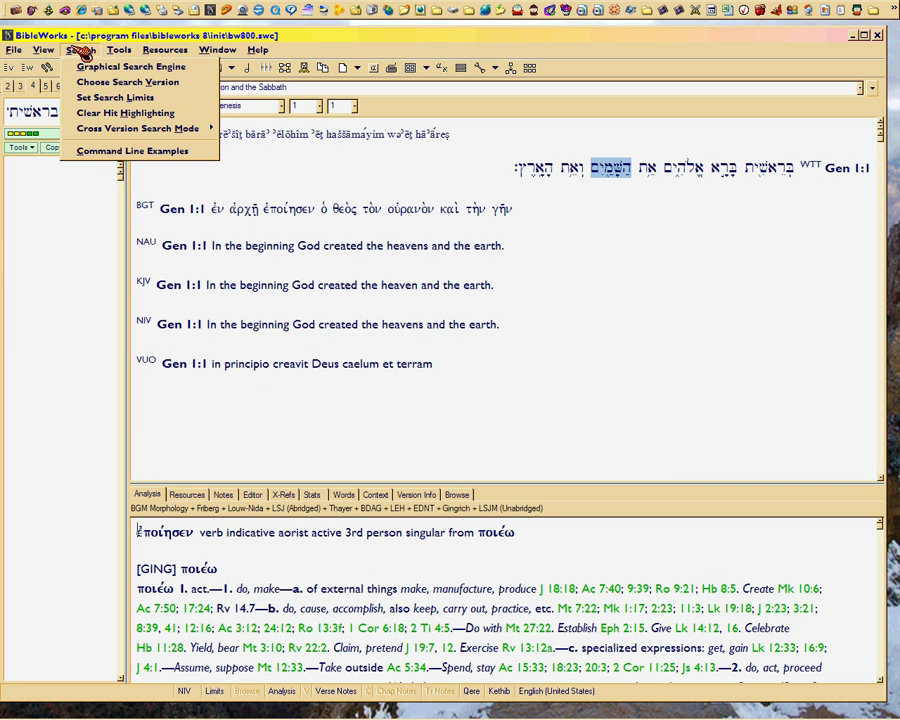
{"action": "left_click", "coordinate": [102, 100]}
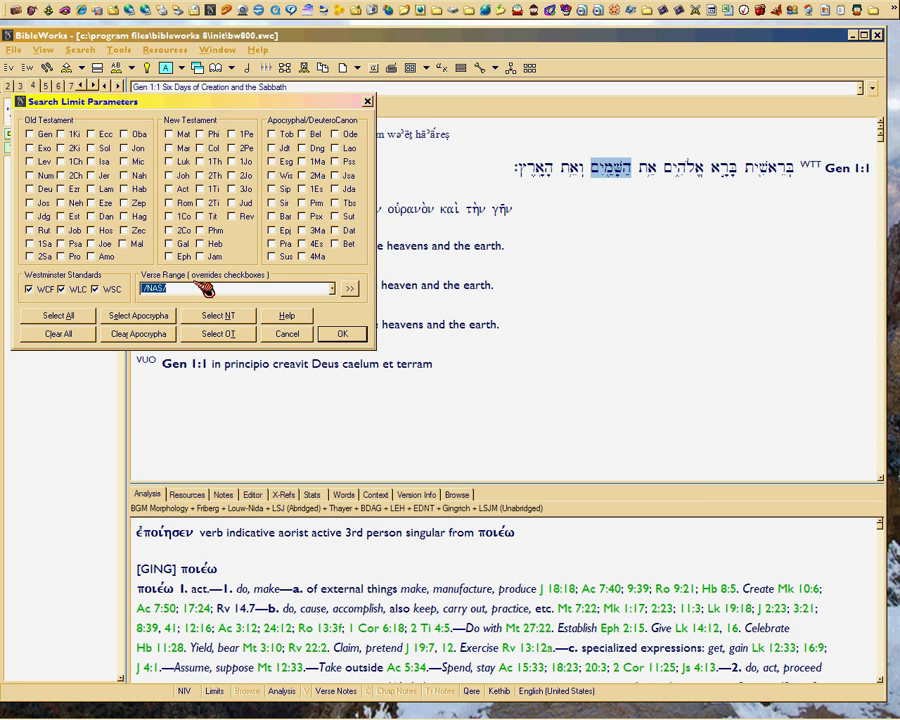
{"action": "left_click_drag", "start_coordinate": [195, 110], "coordinate": [400, 120]}
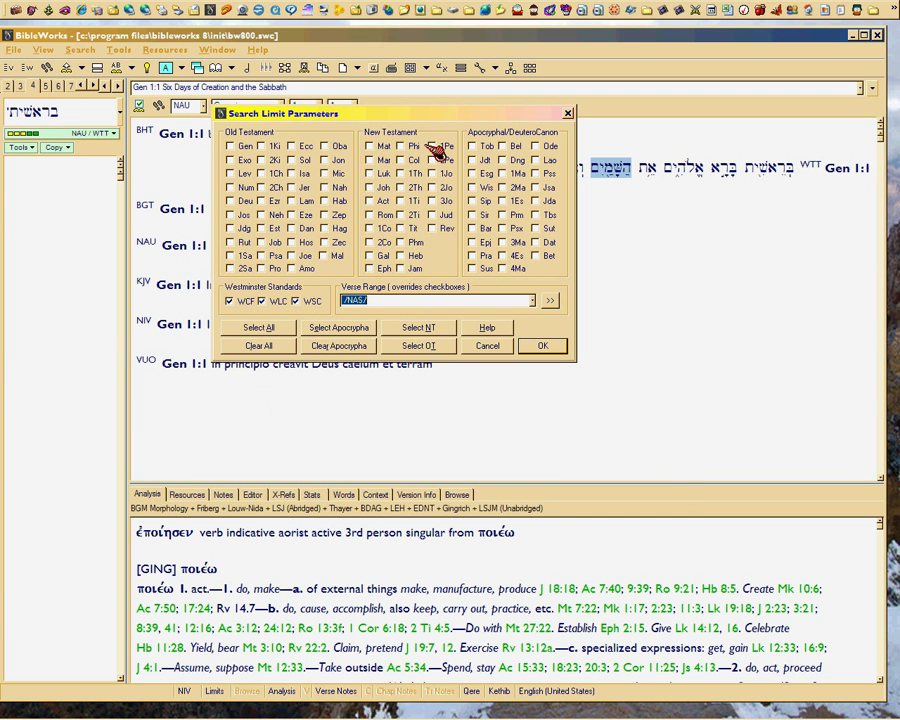
Try selecting all books without the Apocrypha in the search limits, then clear the whole book selection.
{"action": "left_click", "coordinate": [264, 328]}
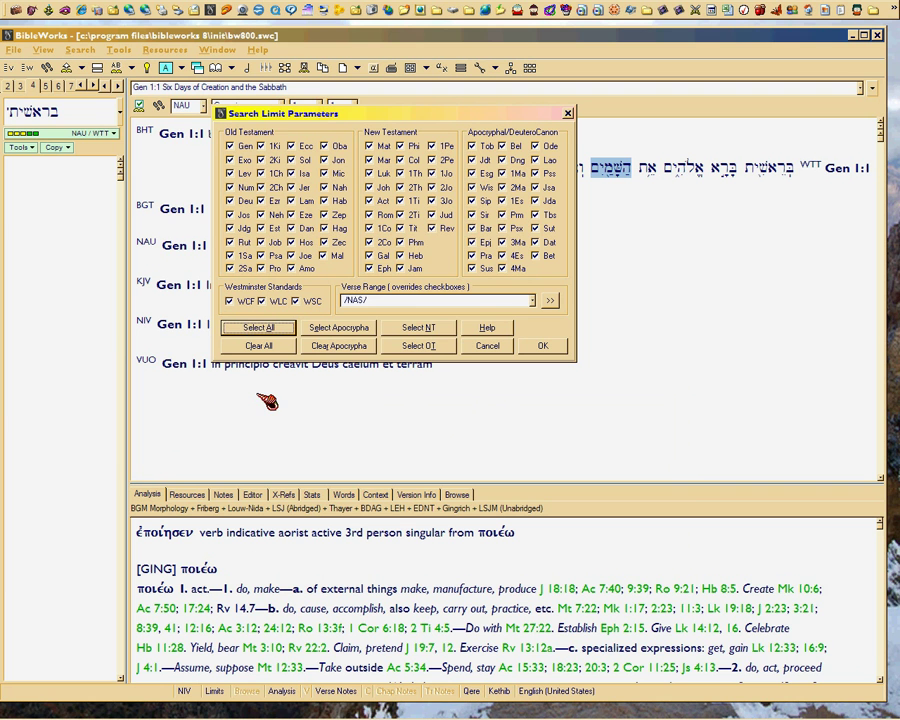
{"action": "left_click", "coordinate": [339, 346]}
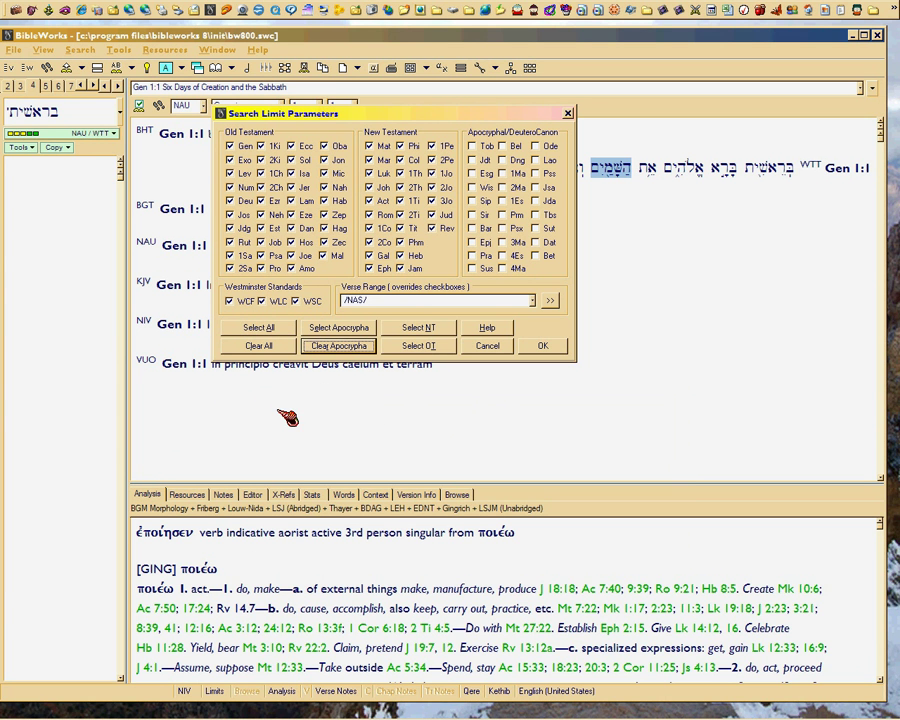
{"action": "left_click", "coordinate": [262, 349]}
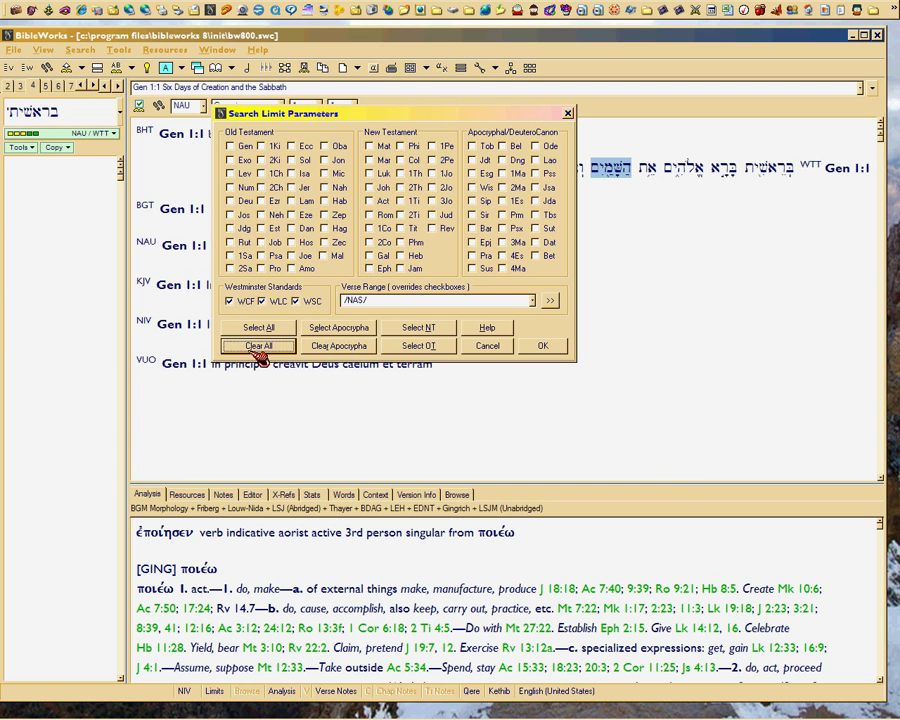
Try the Old Testament and New Testament bulk selections, clearing the books so only the New Testament is selected.
{"action": "left_click", "coordinate": [414, 345]}
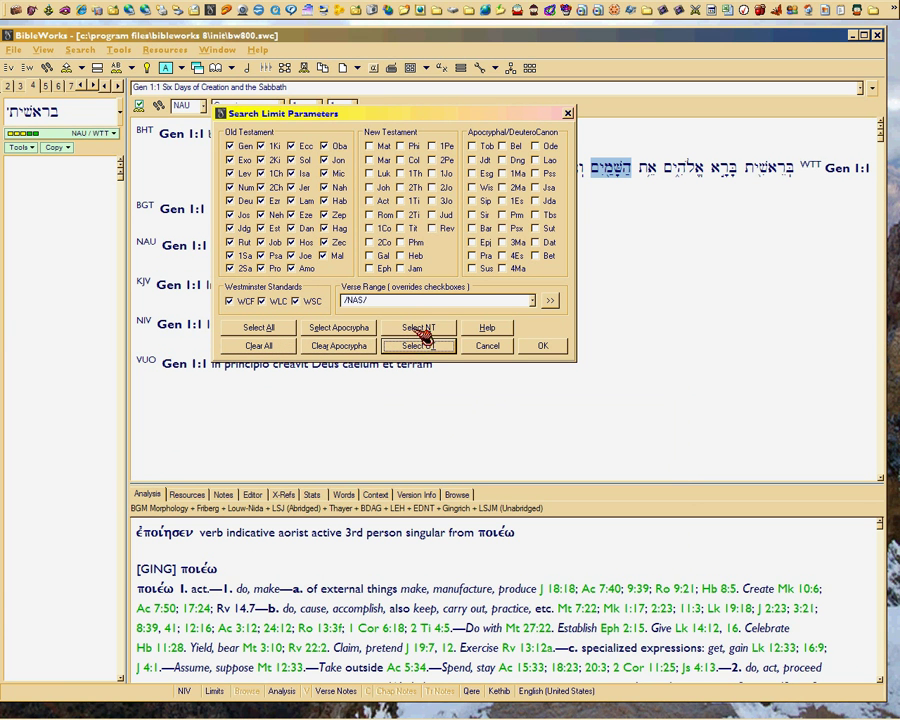
{"action": "left_click", "coordinate": [418, 327]}
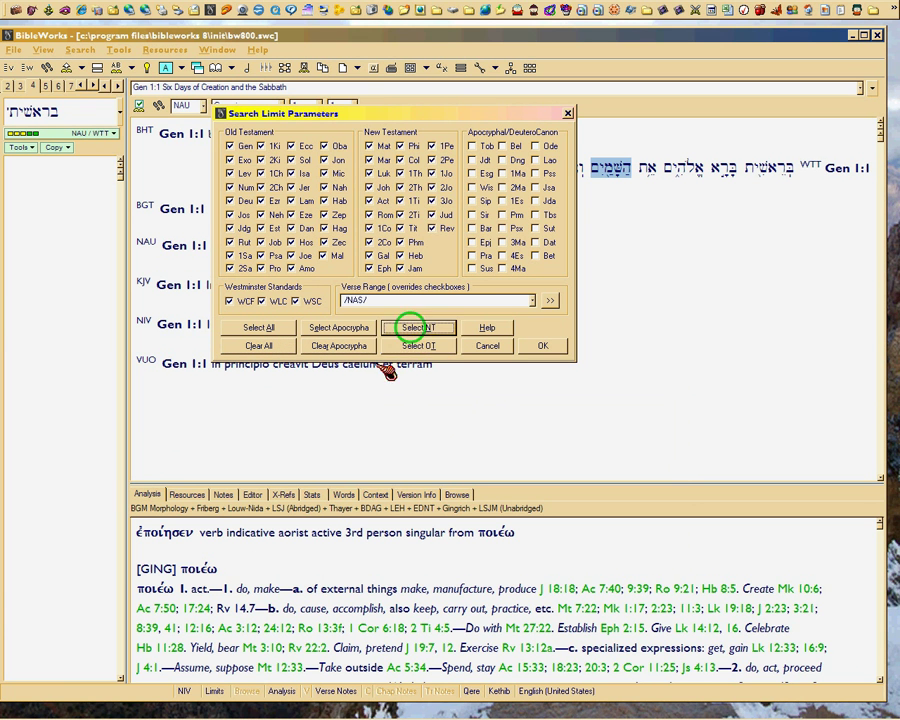
{"action": "left_click", "coordinate": [259, 345]}
{"action": "left_click", "coordinate": [414, 327]}
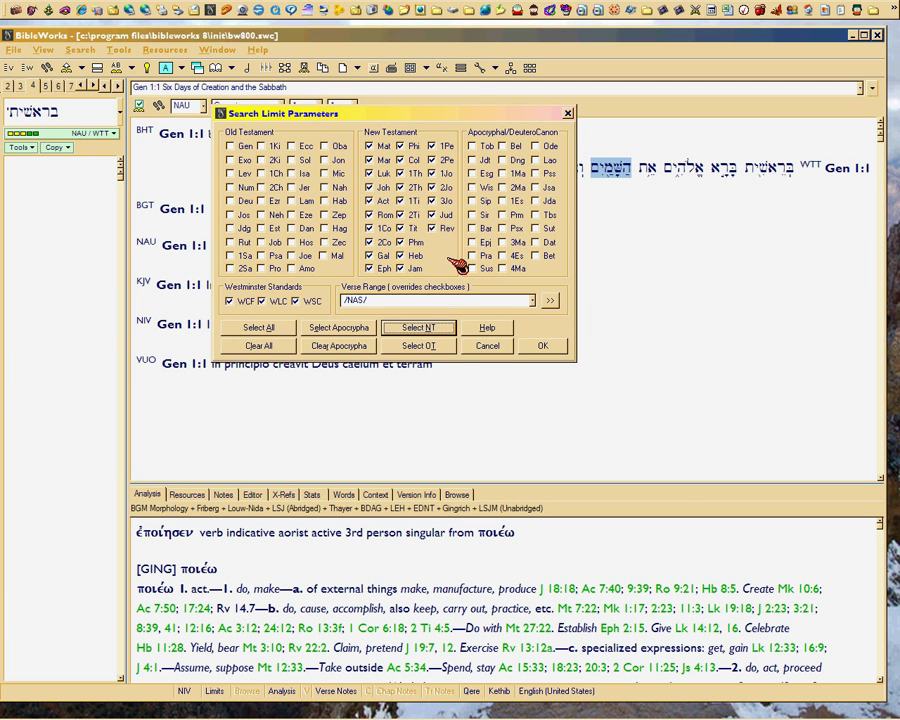
Select all books in the Search Limit Parameters dialog and accept the limits.
{"action": "left_click_drag", "start_coordinate": [420, 120], "coordinate": [387, 124]}
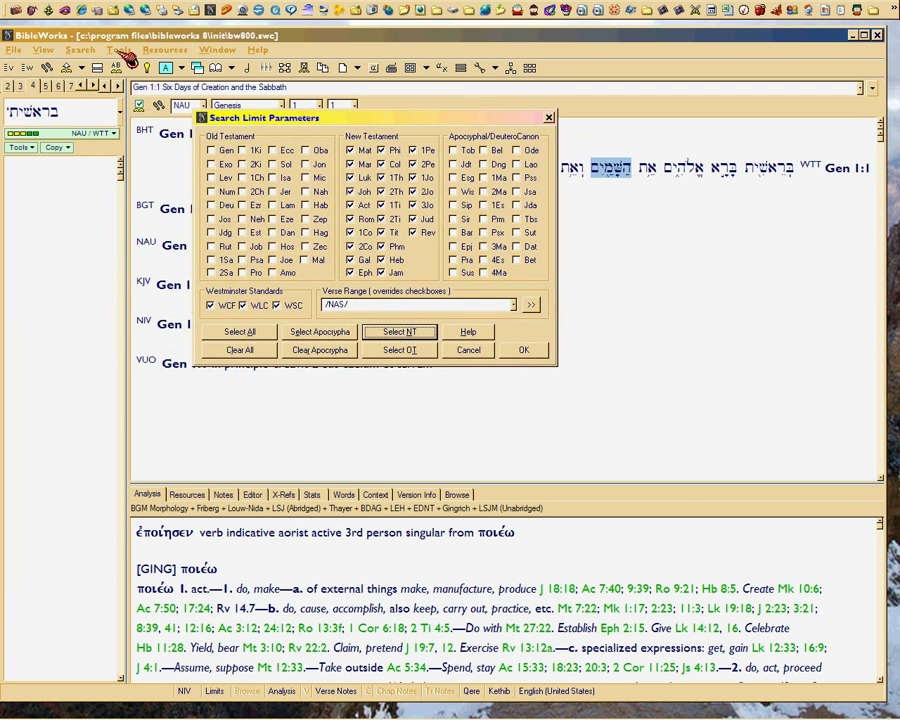
{"action": "left_click", "coordinate": [239, 332]}
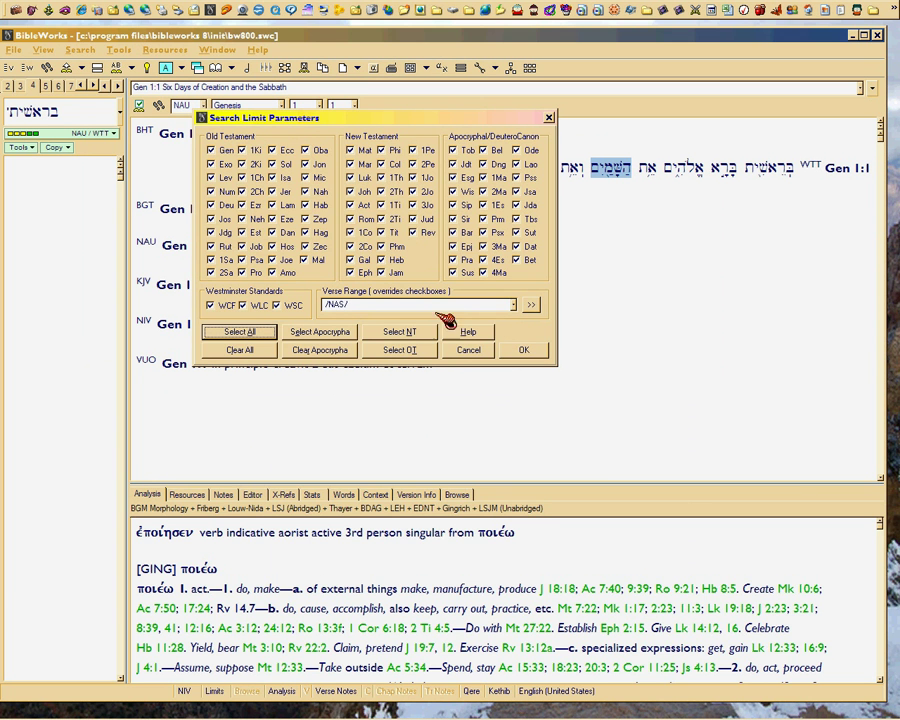
{"action": "left_click", "coordinate": [533, 349]}
Expand the Search Window configuration flags in the program options and switch "Use 4.0 Style Limits Window from Buttonbar" off and back on.
{"action": "left_click", "coordinate": [119, 49]}
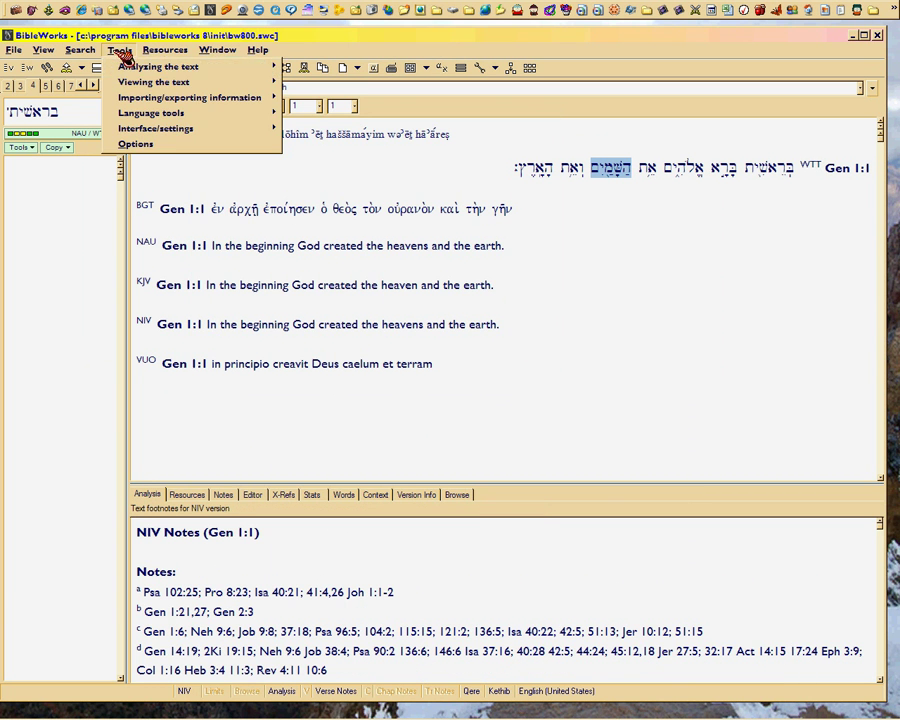
{"action": "left_click", "coordinate": [136, 145]}
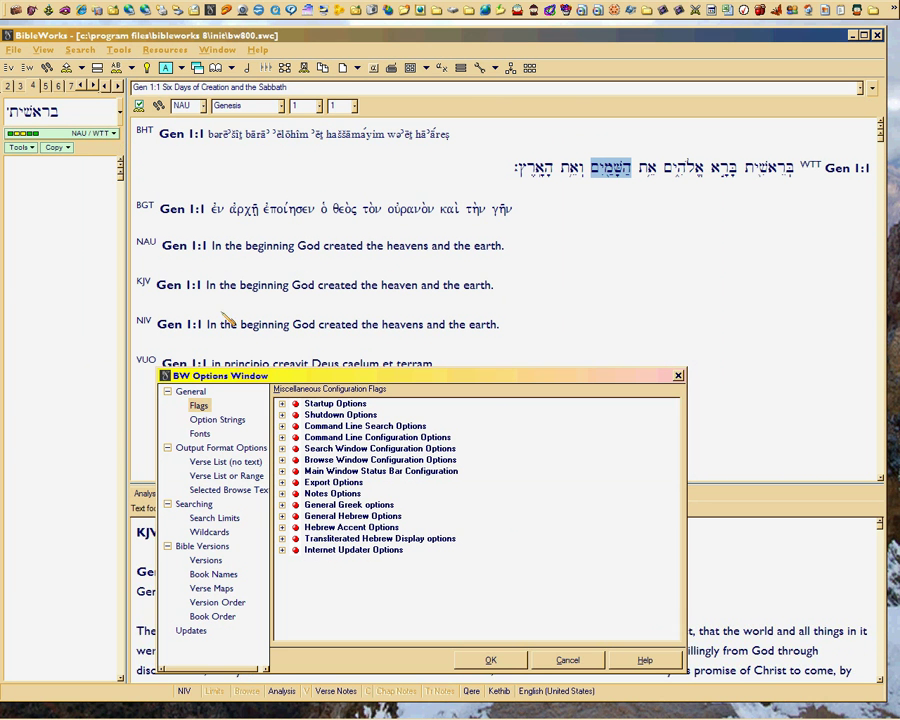
{"action": "left_click", "coordinate": [202, 407]}
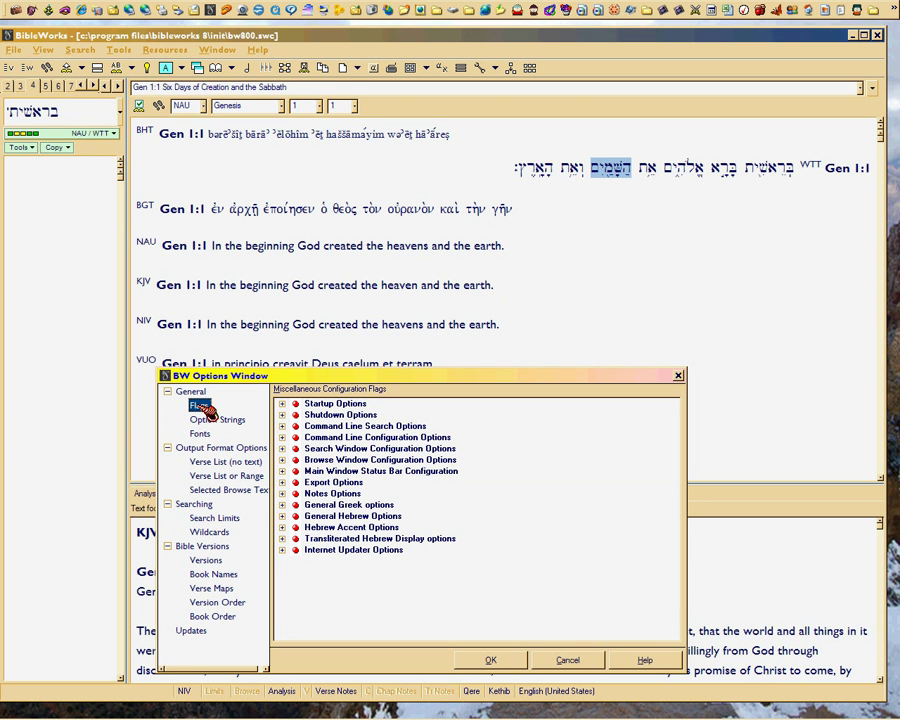
{"action": "left_click", "coordinate": [283, 448]}
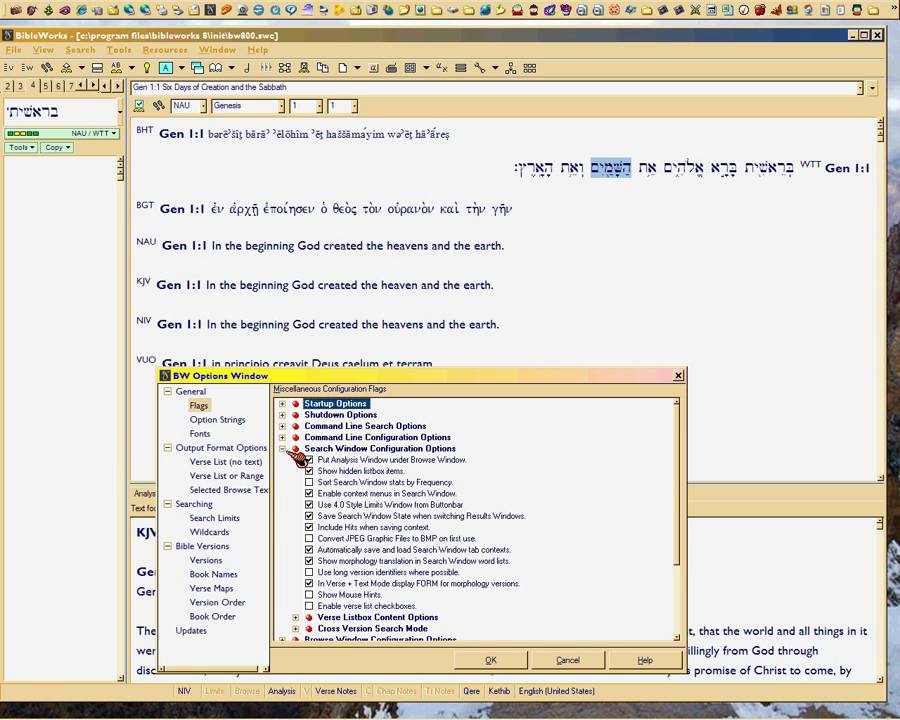
{"action": "left_click", "coordinate": [372, 506]}
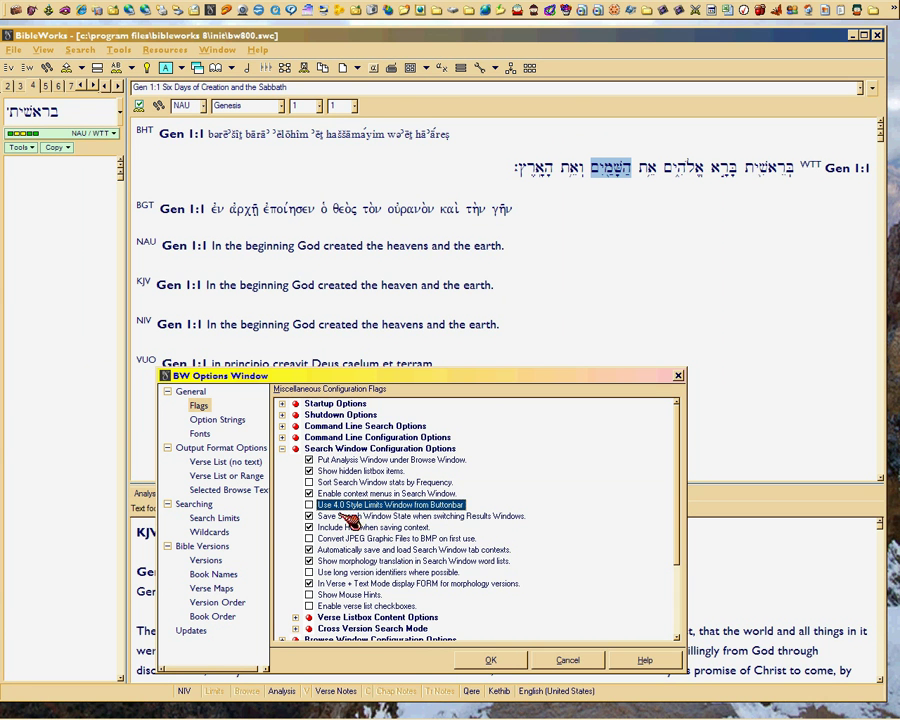
{"action": "left_click", "coordinate": [309, 505]}
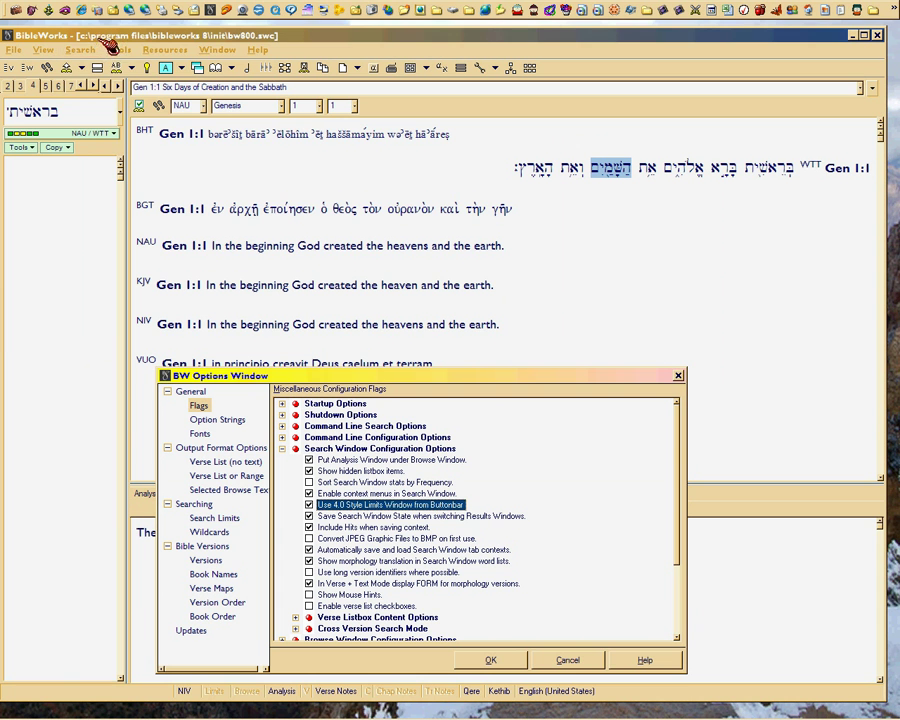
Display the Search Limit Parameters dialog with Set Search Limits, move it over the Browse Window, and accept it without edits.
{"action": "left_click", "coordinate": [83, 50]}
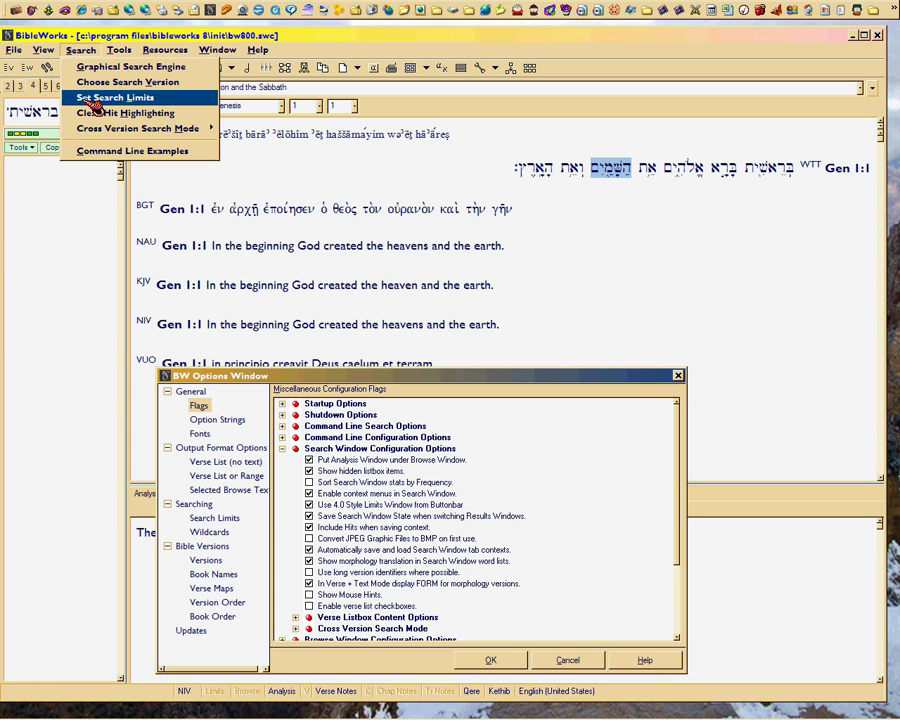
{"action": "left_click", "coordinate": [100, 97]}
{"action": "left_click_drag", "start_coordinate": [213, 112], "coordinate": [433, 111]}
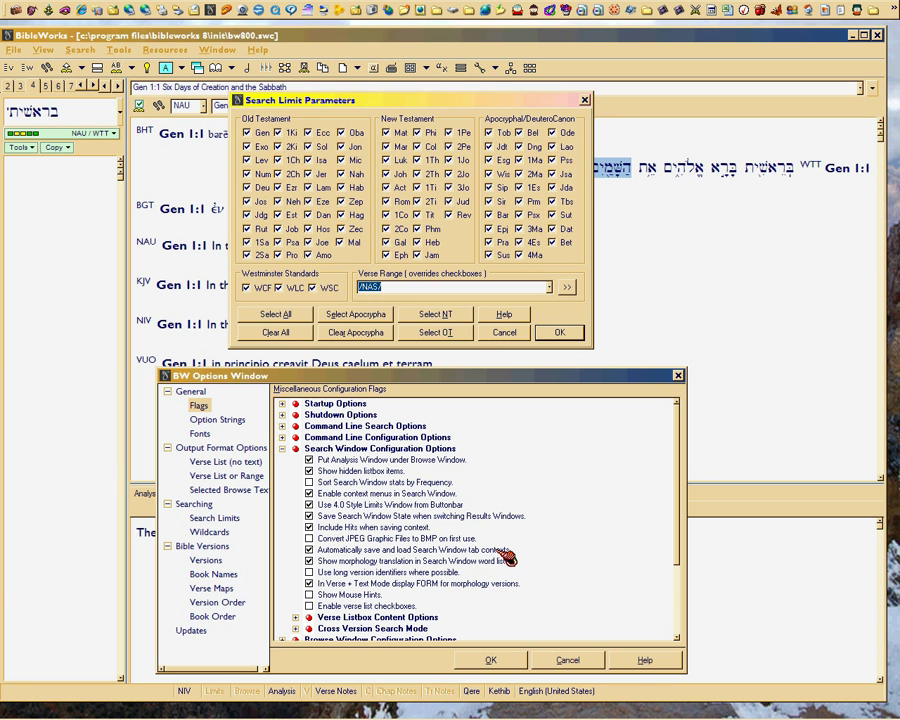
{"action": "left_click", "coordinate": [562, 333]}
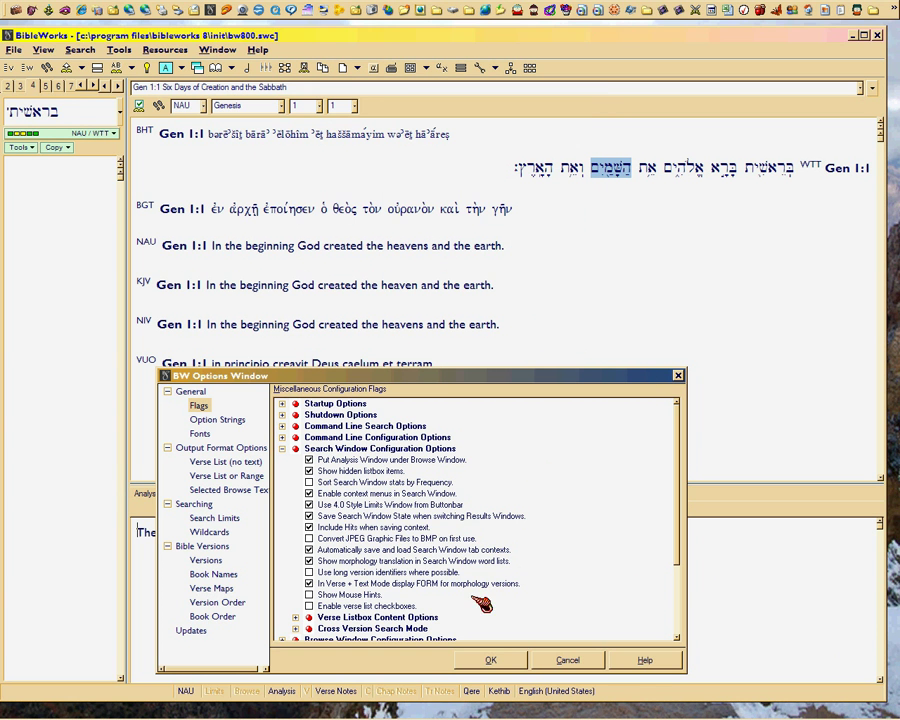
Switch the 4.0 style limits and "Save Search Window State when switching Results Windows" flags off and back on.
{"action": "left_click", "coordinate": [388, 505]}
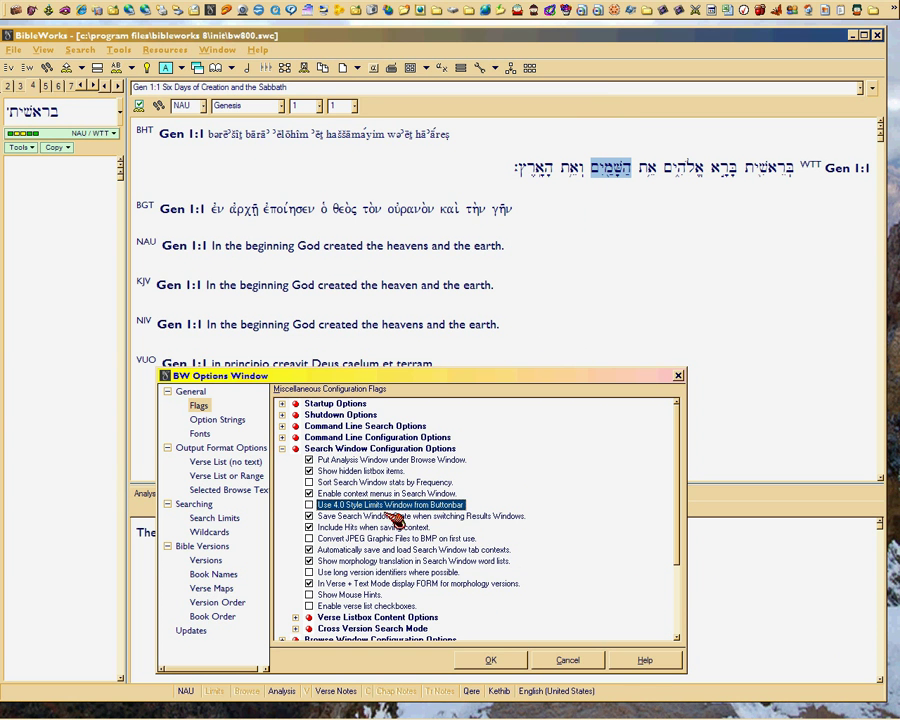
{"action": "left_click", "coordinate": [309, 505]}
{"action": "left_click", "coordinate": [395, 517]}
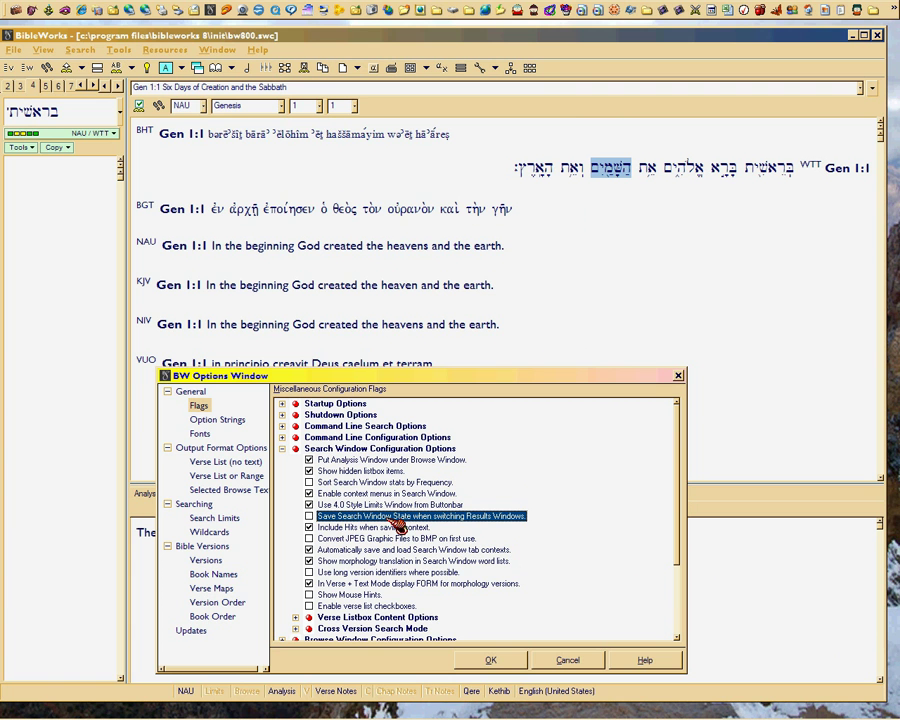
{"action": "left_click", "coordinate": [396, 519]}
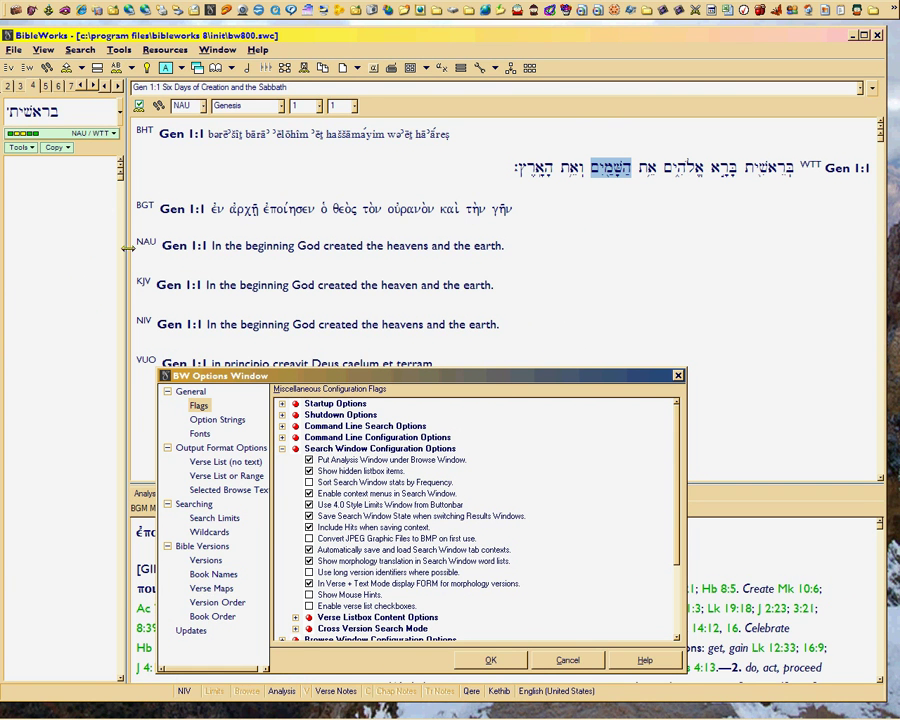
Widen the Search Window so all twelve search tabs fit, and switch to tab 7.
{"action": "left_click_drag", "start_coordinate": [125, 246], "coordinate": [360, 246]}
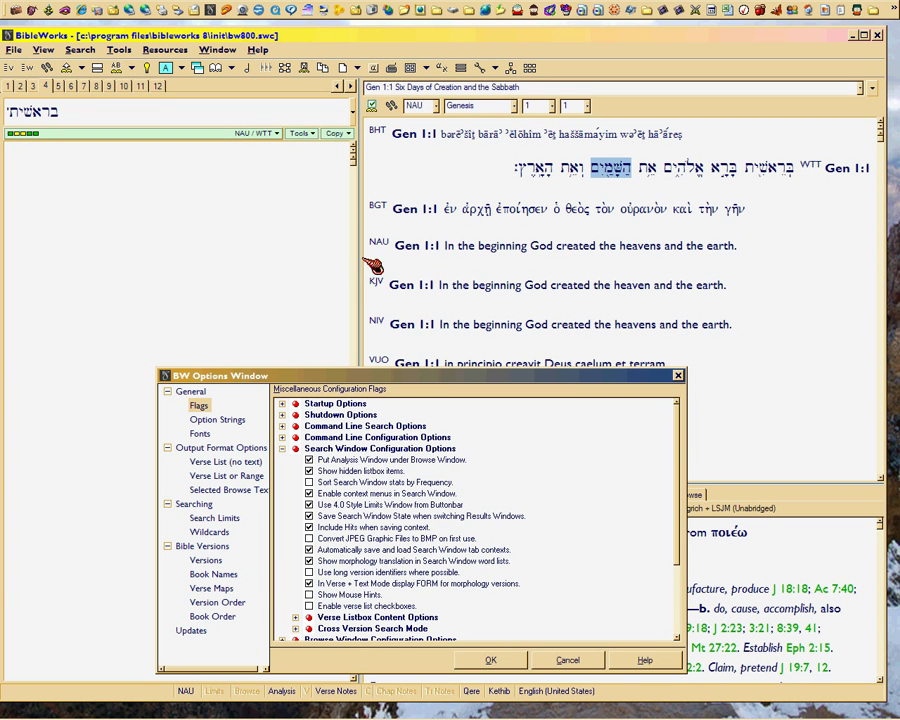
{"action": "left_click_drag", "start_coordinate": [358, 248], "coordinate": [335, 244]}
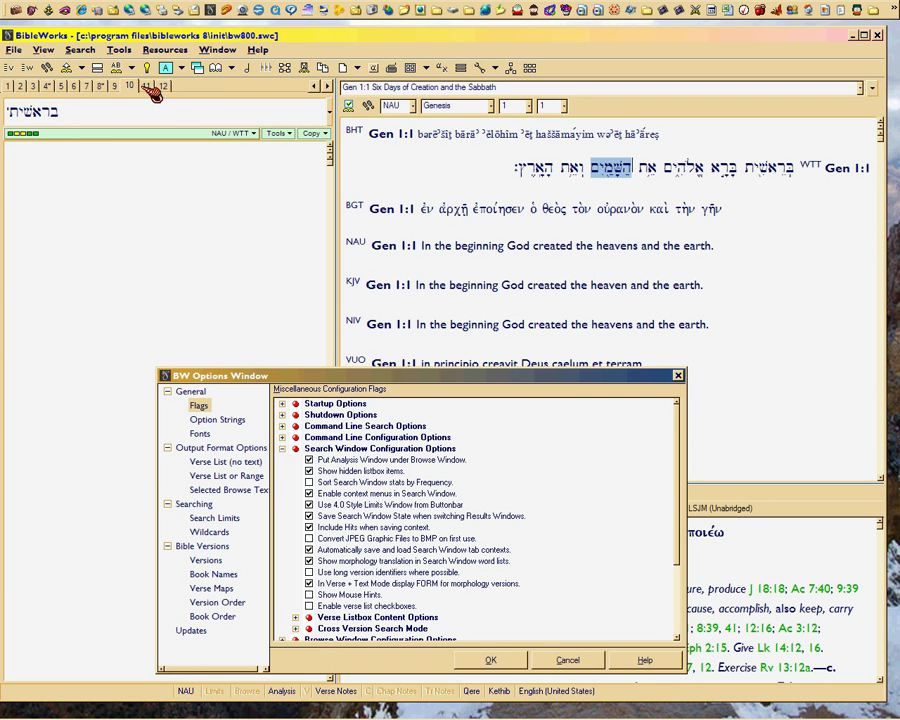
{"action": "left_click", "coordinate": [85, 87]}
Switch "Save Search Window State when switching Results Windows" off and back on twice, changing to search tab 5 in between.
{"action": "left_click", "coordinate": [398, 517]}
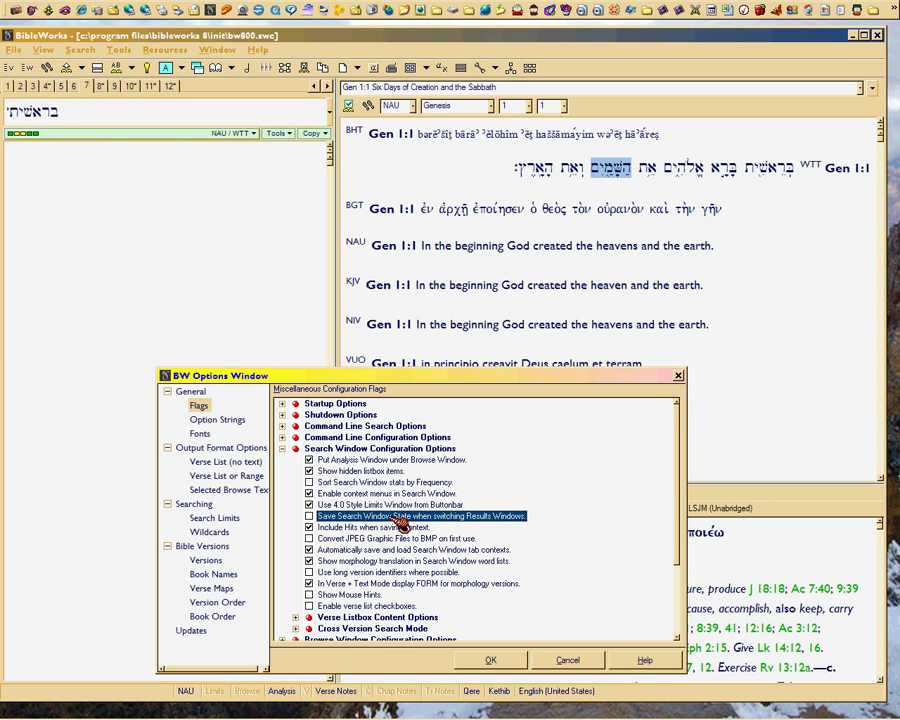
{"action": "left_click", "coordinate": [318, 518]}
{"action": "left_click", "coordinate": [133, 86]}
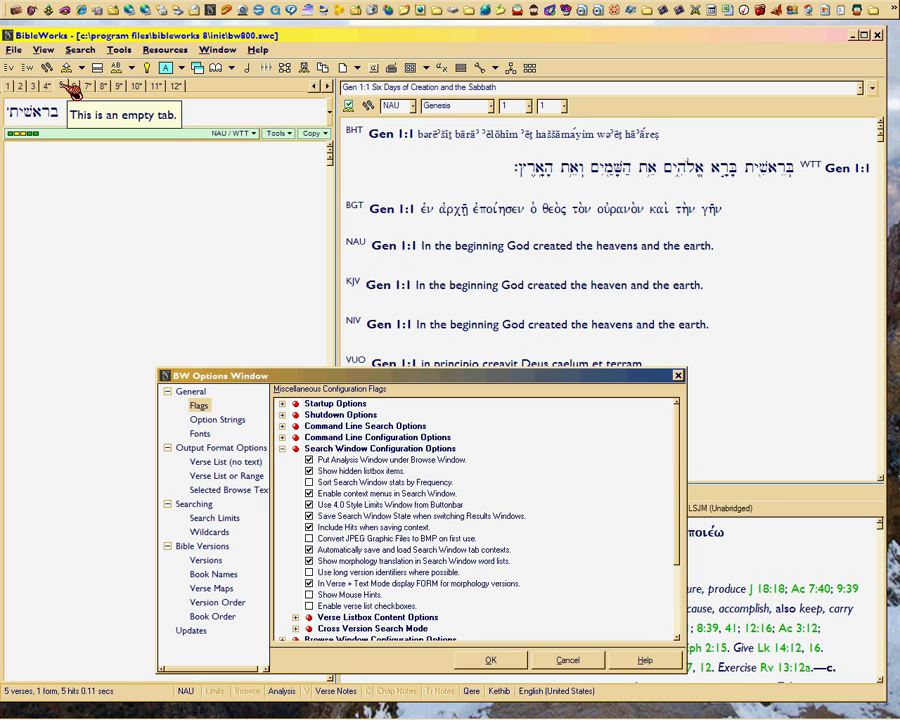
{"action": "left_click", "coordinate": [70, 88]}
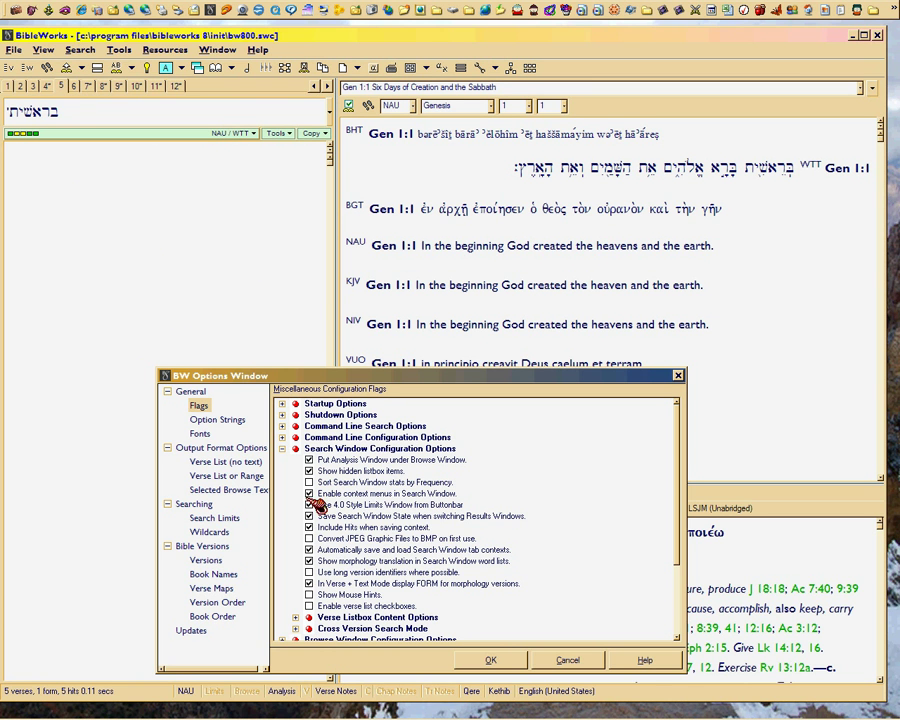
{"action": "left_click", "coordinate": [368, 516]}
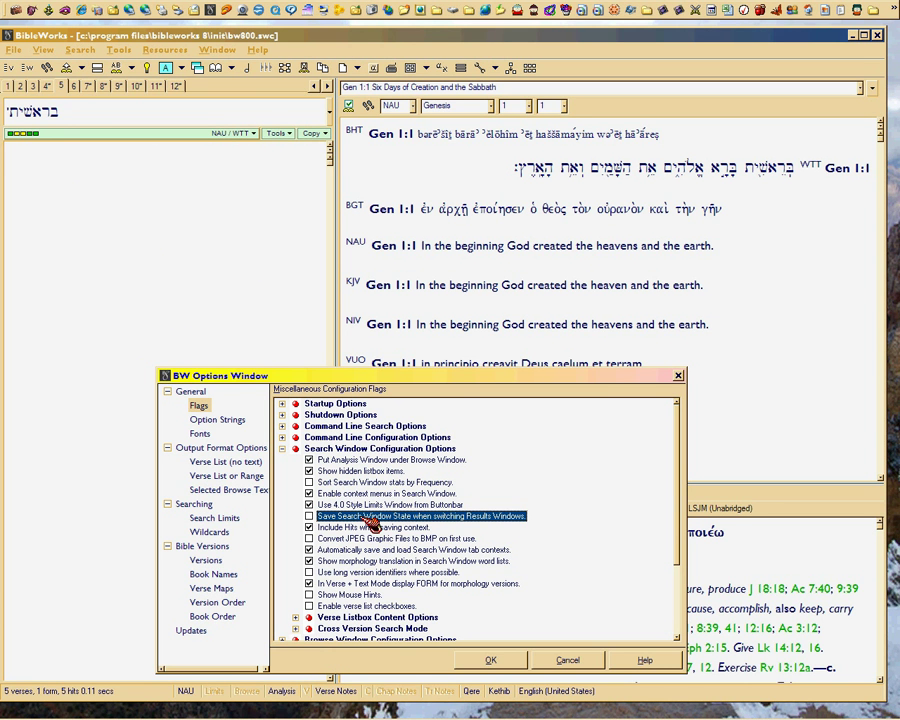
{"action": "left_click", "coordinate": [309, 516]}
Toggle the flags for including hits in saved context, JPEG-to-BMP conversion and automatic tab context saving, returning each to its original setting.
{"action": "left_click", "coordinate": [380, 529]}
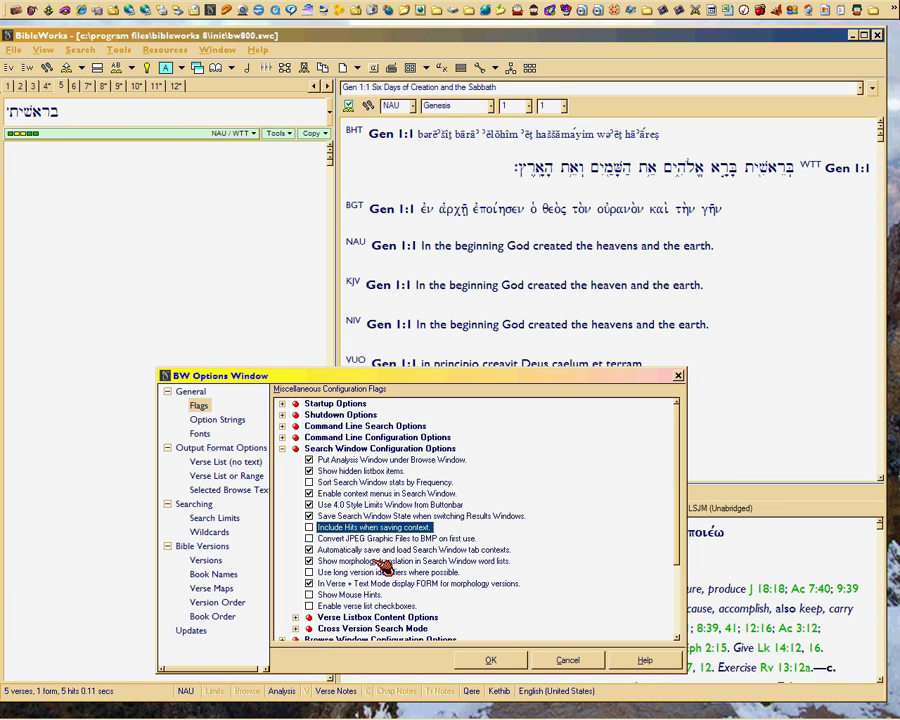
{"action": "left_click", "coordinate": [310, 527]}
{"action": "left_click", "coordinate": [310, 528]}
{"action": "left_click", "coordinate": [378, 540]}
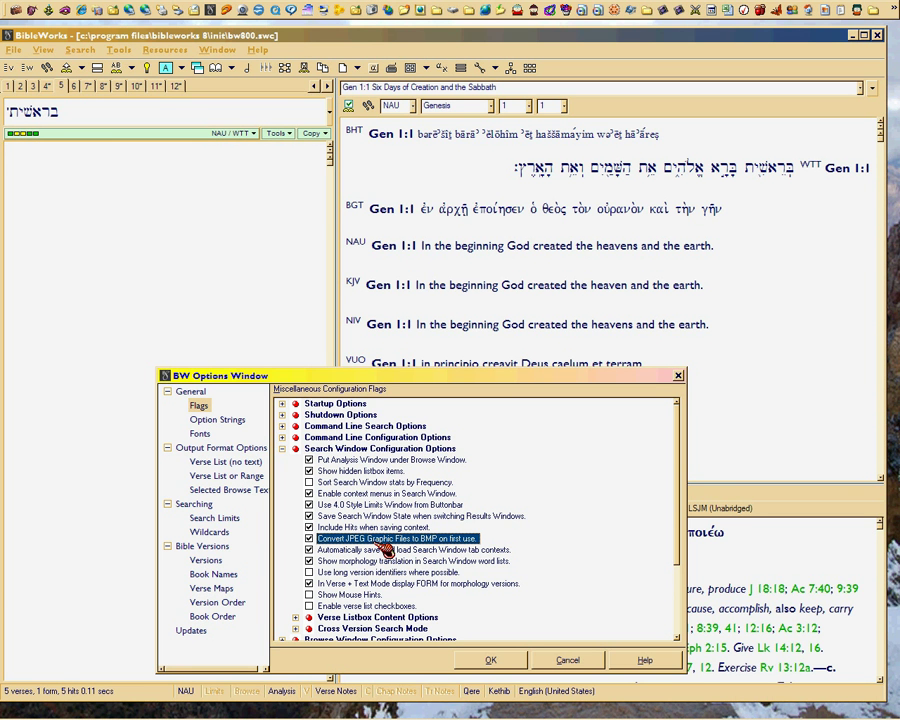
{"action": "left_click", "coordinate": [312, 539]}
{"action": "left_click", "coordinate": [390, 552]}
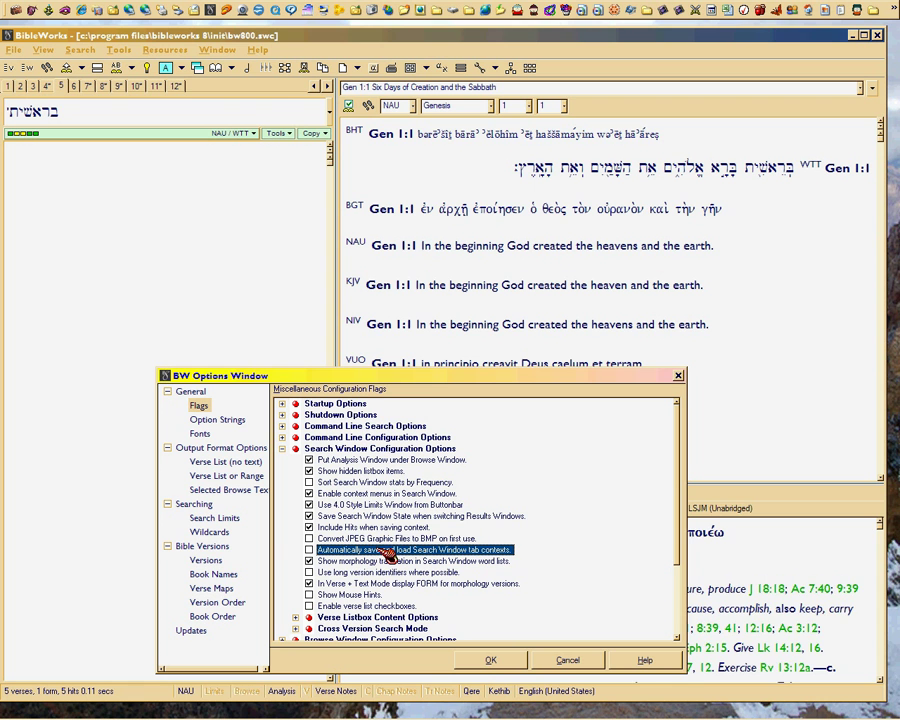
{"action": "left_click", "coordinate": [389, 556]}
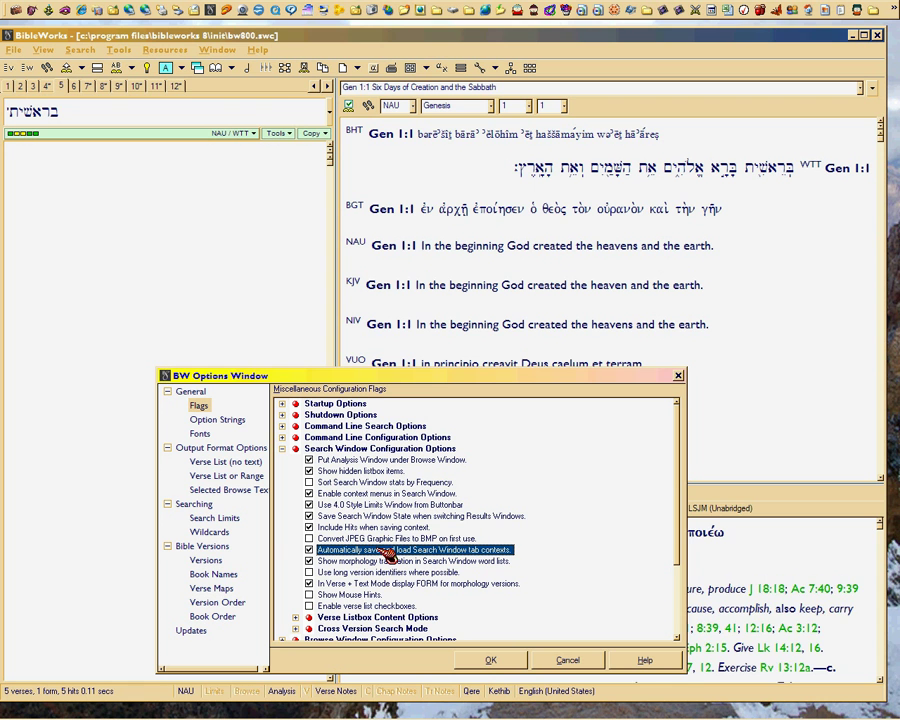
Step through the Search Window tabs from tab 12 back to tab 4 to examine their contents.
{"action": "left_click", "coordinate": [178, 89]}
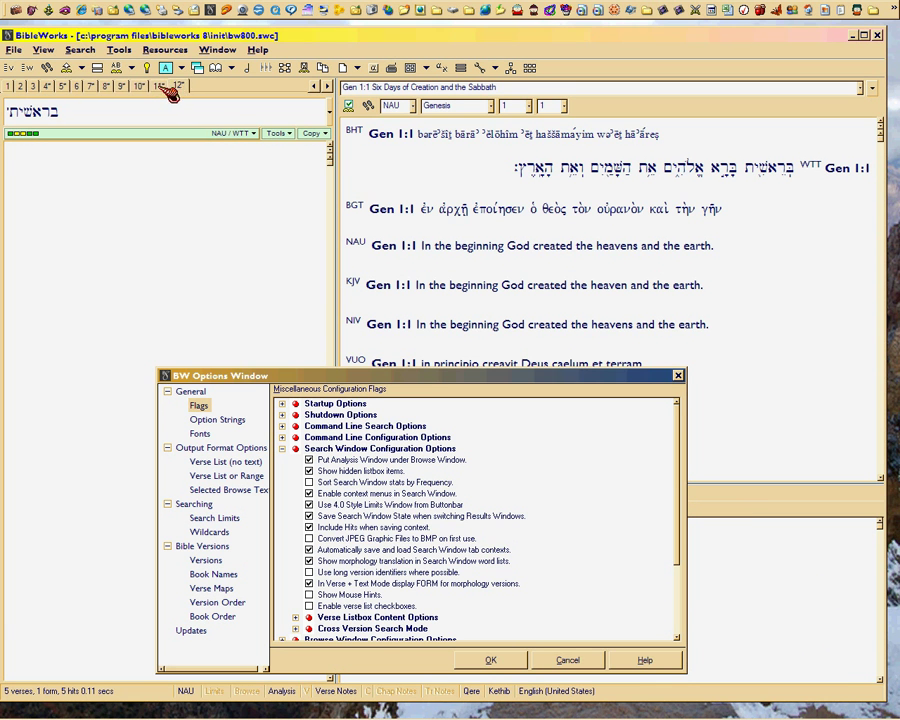
{"action": "left_click", "coordinate": [121, 86]}
{"action": "left_click", "coordinate": [106, 86]}
{"action": "left_click", "coordinate": [89, 85]}
{"action": "left_click", "coordinate": [76, 86]}
{"action": "left_click", "coordinate": [62, 86]}
{"action": "left_click", "coordinate": [46, 86]}
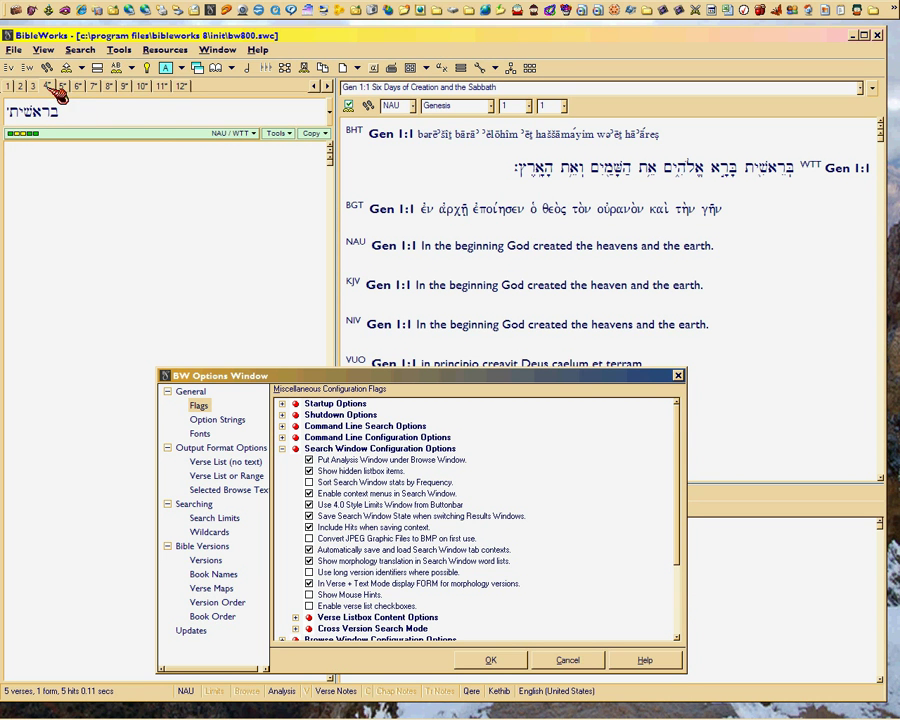
Toggle "Show morphology translation in Search Window word lists" off and on, and enable "Use long version identifiers where possible.".
{"action": "left_click", "coordinate": [384, 562]}
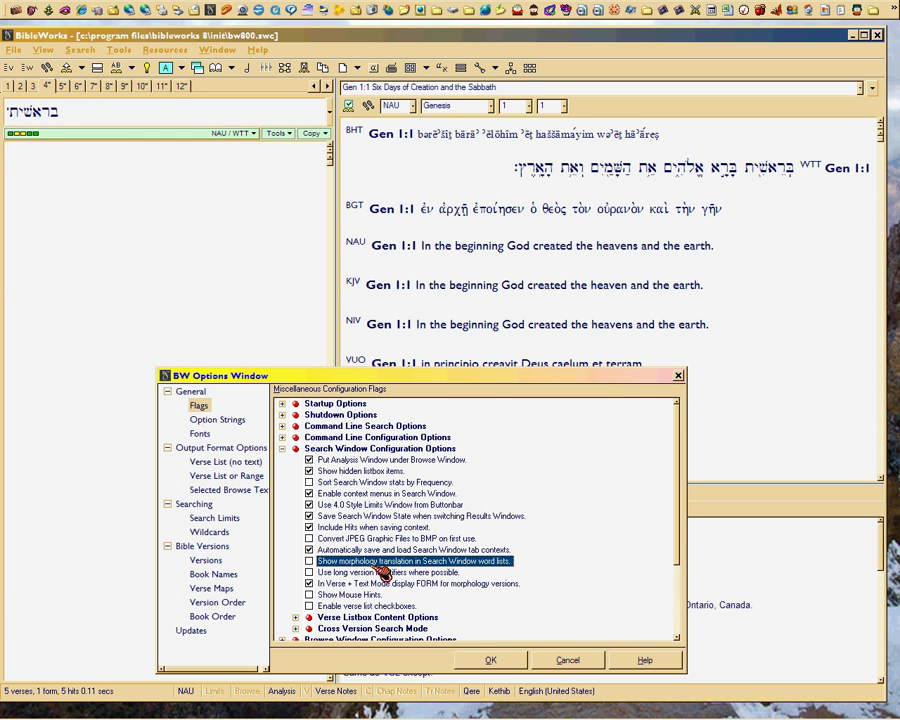
{"action": "left_click", "coordinate": [375, 566]}
{"action": "left_click", "coordinate": [370, 574]}
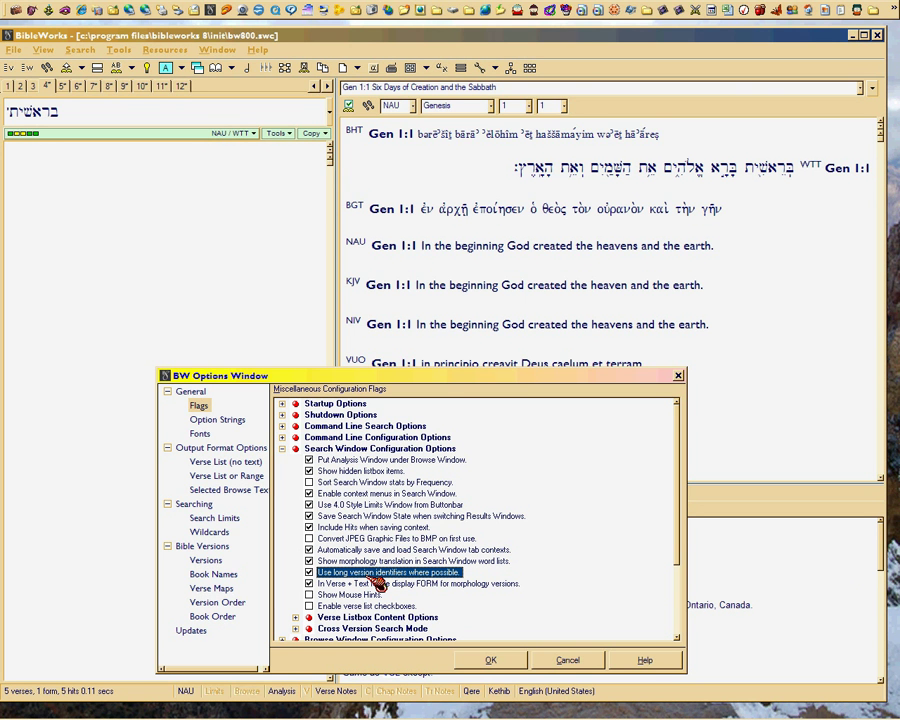
{"action": "left_click_drag", "start_coordinate": [440, 376], "coordinate": [437, 462]}
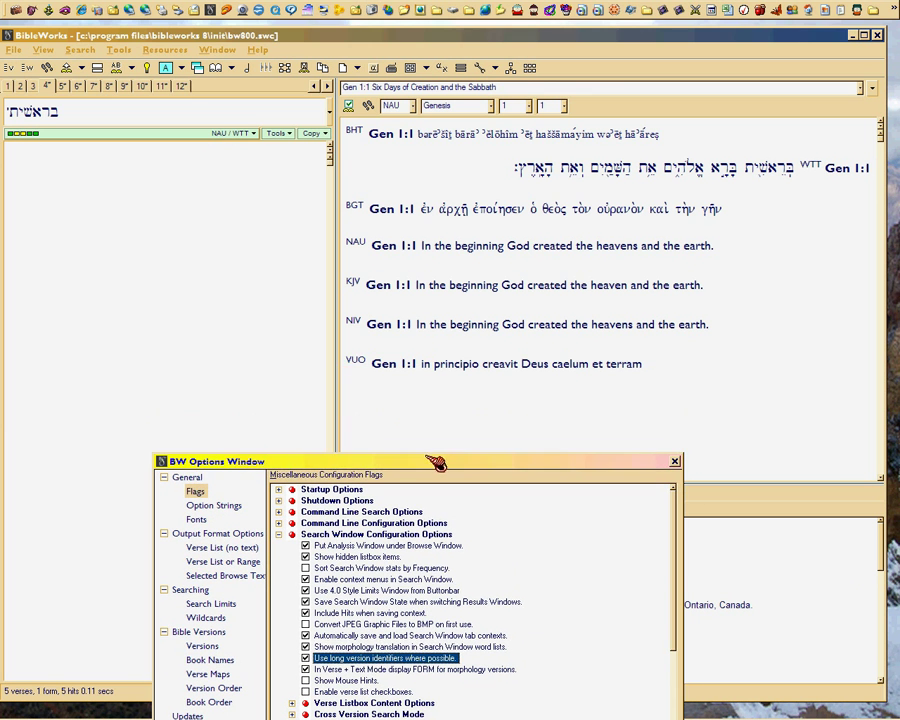
Switch "Use long version identifiers where possible" off and on while checking the VUO identifier in the Browse Window, and leave it disabled.
{"action": "left_click", "coordinate": [362, 360]}
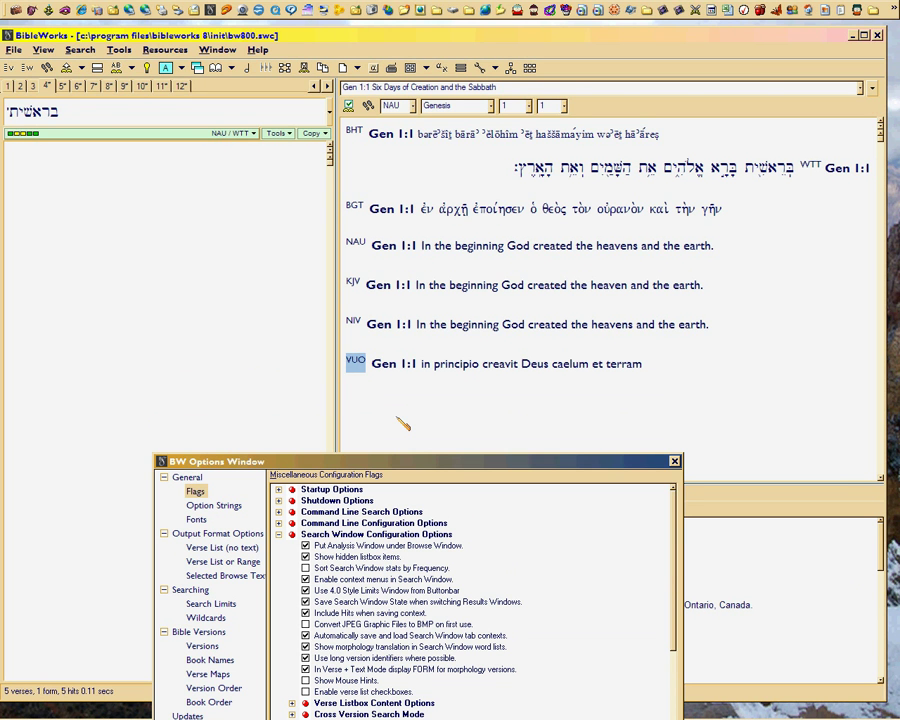
{"action": "left_click", "coordinate": [385, 658]}
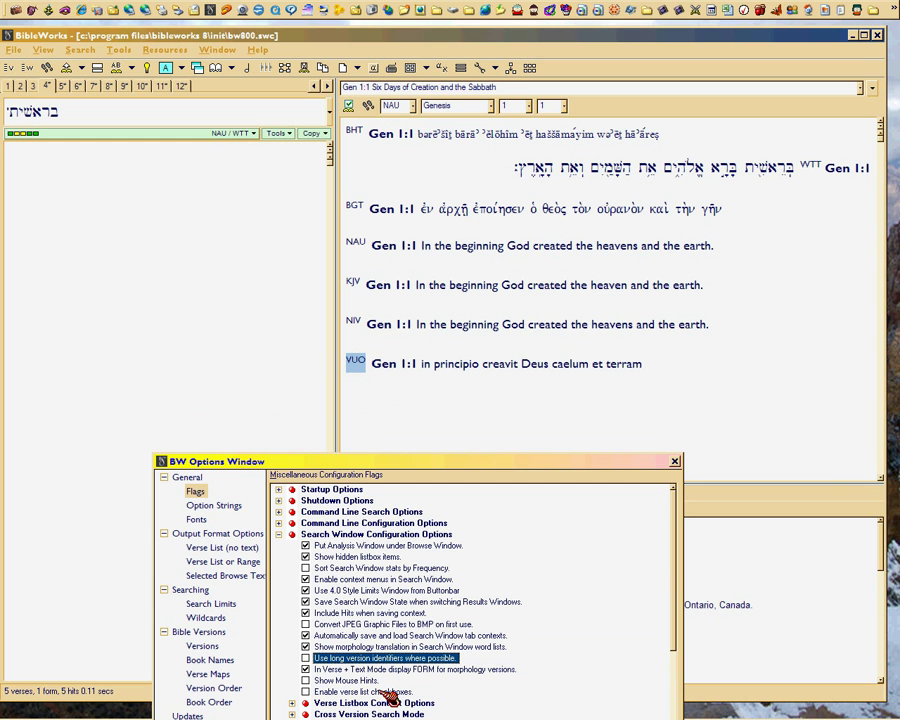
{"action": "left_click", "coordinate": [306, 658]}
{"action": "left_click", "coordinate": [355, 365]}
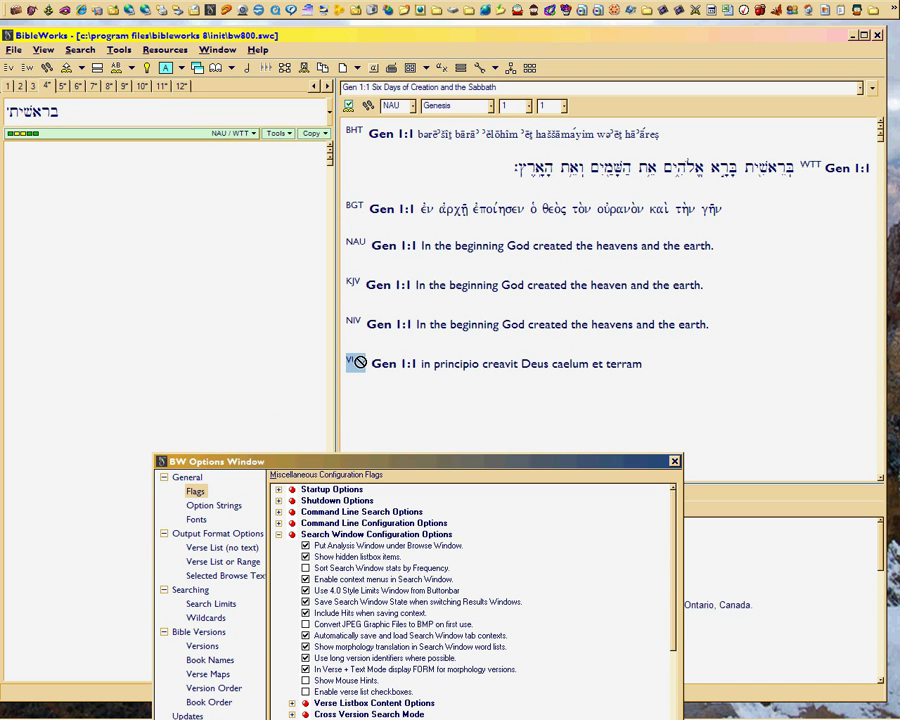
{"action": "left_click", "coordinate": [386, 364]}
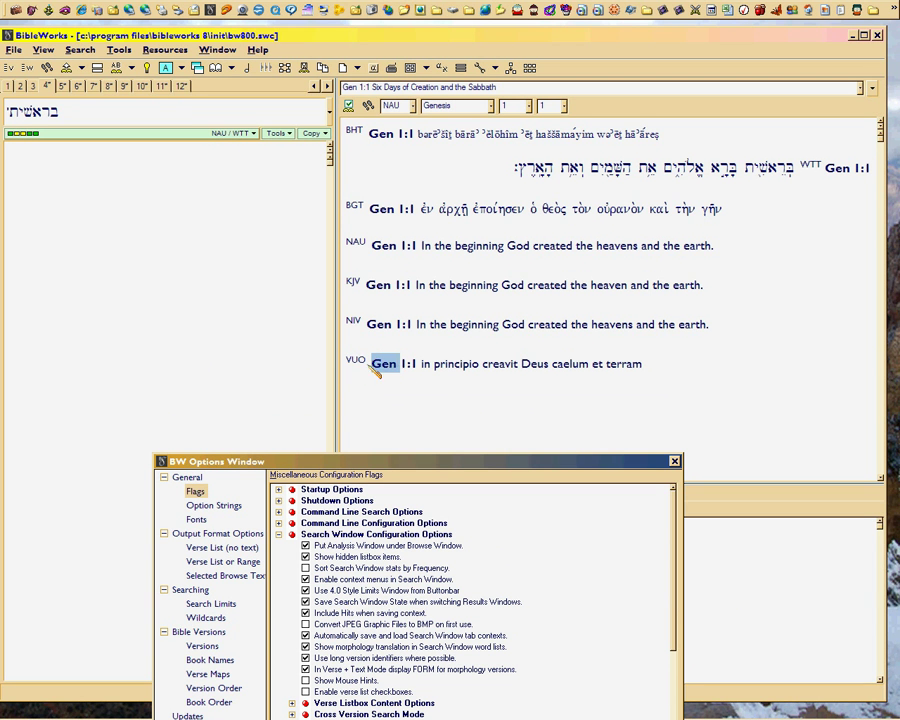
{"action": "left_click_drag", "start_coordinate": [442, 462], "coordinate": [447, 405]}
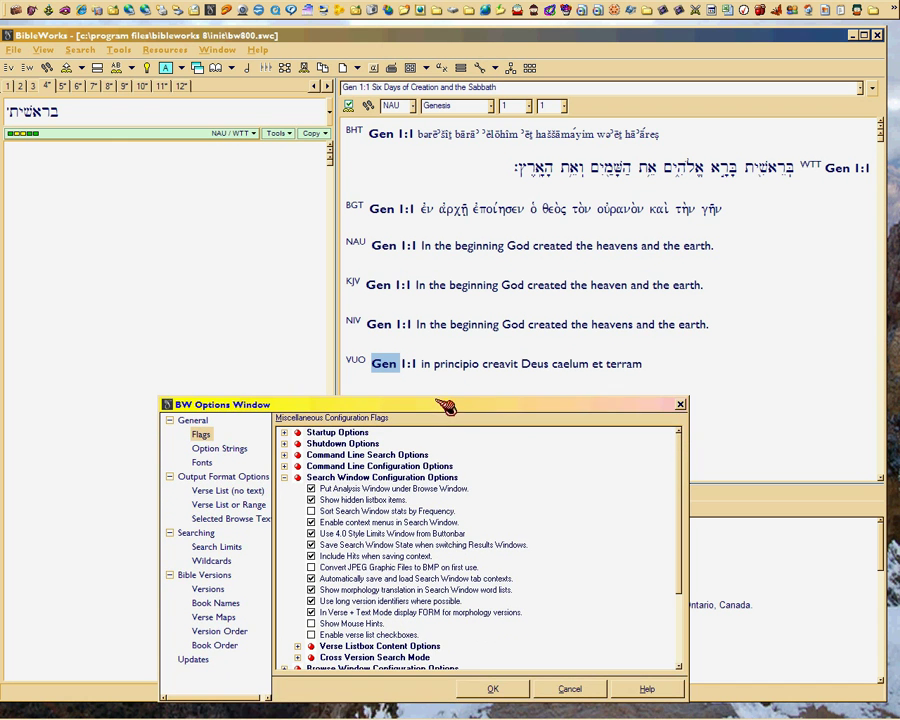
{"action": "left_click", "coordinate": [332, 601]}
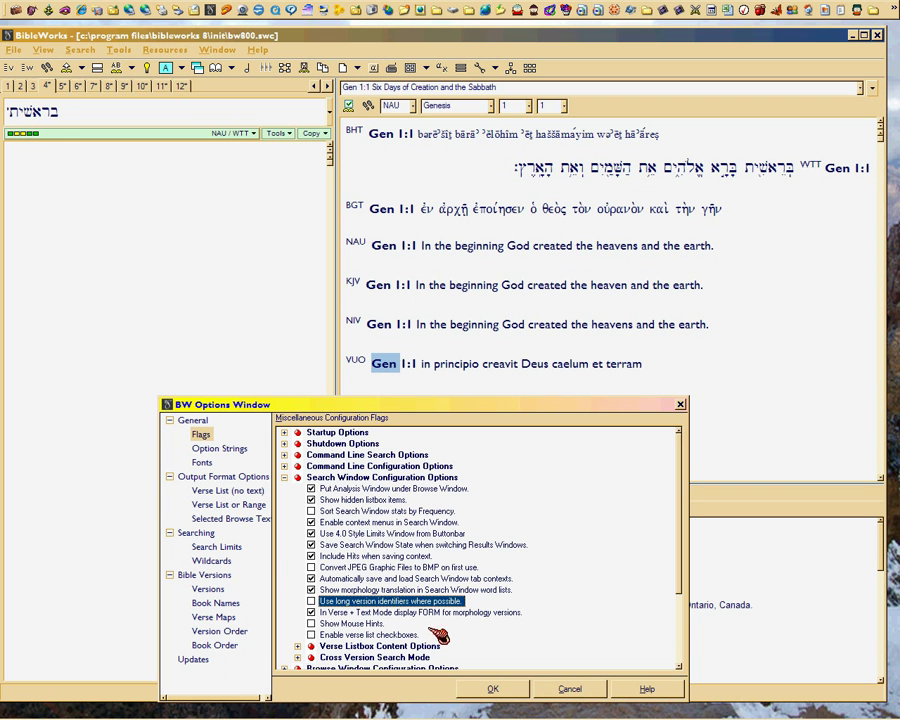
Toggle "In Verse + Text Mode display FORM for morphology versions" off and on repeatedly, selecting the first Hebrew word of WTT Gen 1:1 in between.
{"action": "left_click", "coordinate": [407, 614]}
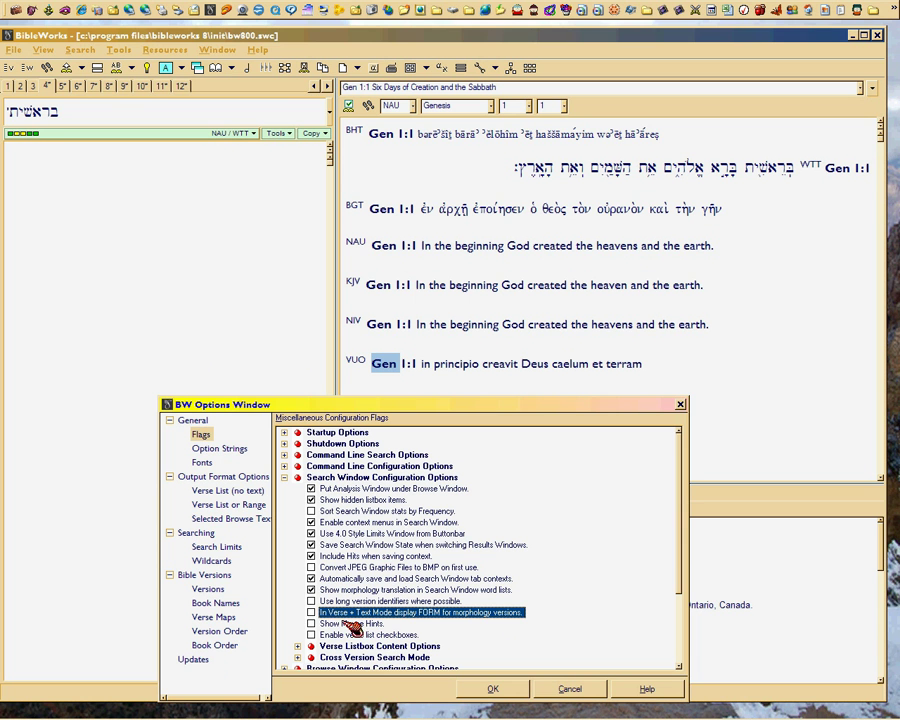
{"action": "left_click", "coordinate": [312, 613]}
{"action": "left_click_drag", "start_coordinate": [743, 168], "coordinate": [797, 167]}
{"action": "right_click", "coordinate": [784, 170]}
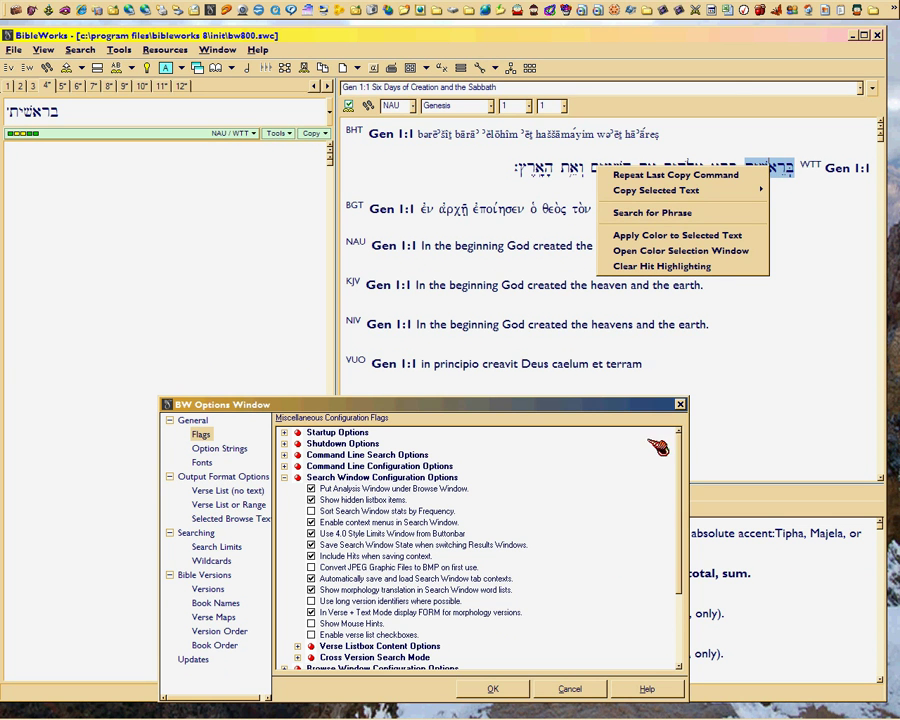
{"action": "left_click", "coordinate": [452, 617]}
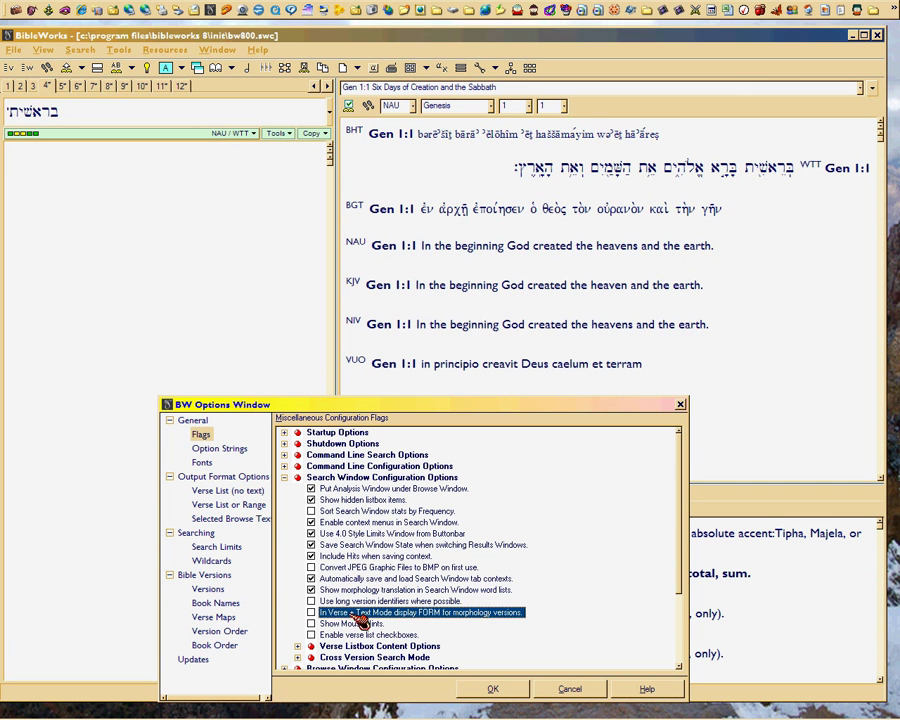
{"action": "left_click", "coordinate": [313, 612]}
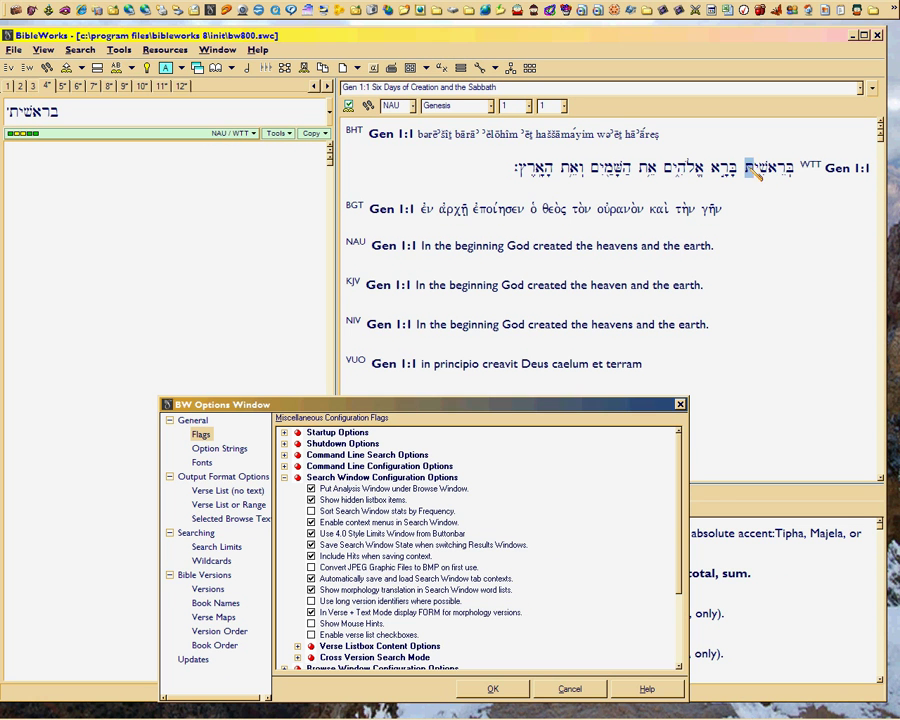
{"action": "left_click_drag", "start_coordinate": [748, 172], "coordinate": [790, 176]}
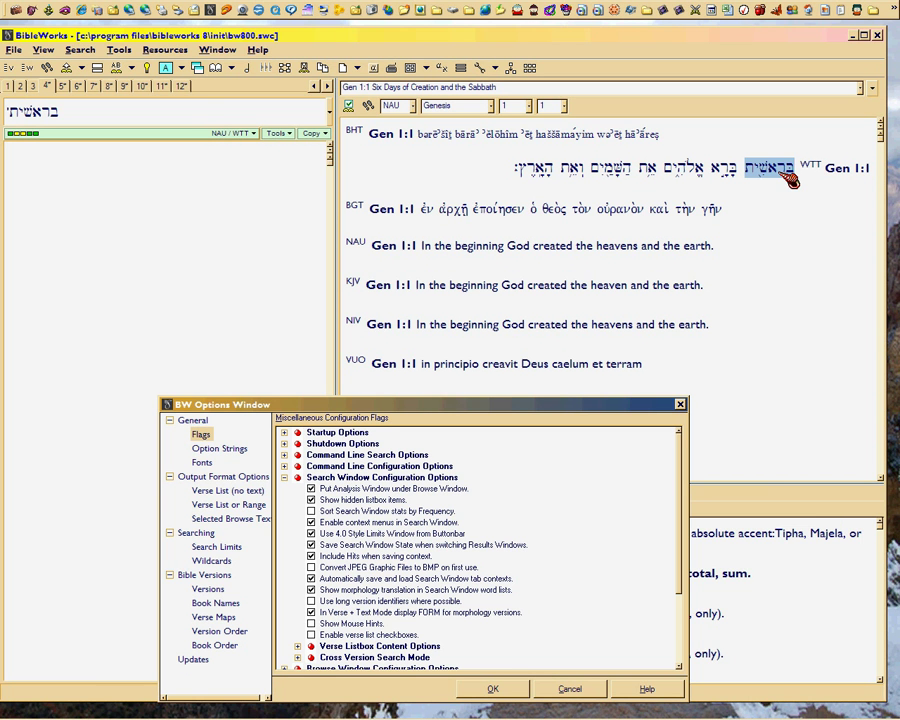
{"action": "left_click", "coordinate": [425, 612]}
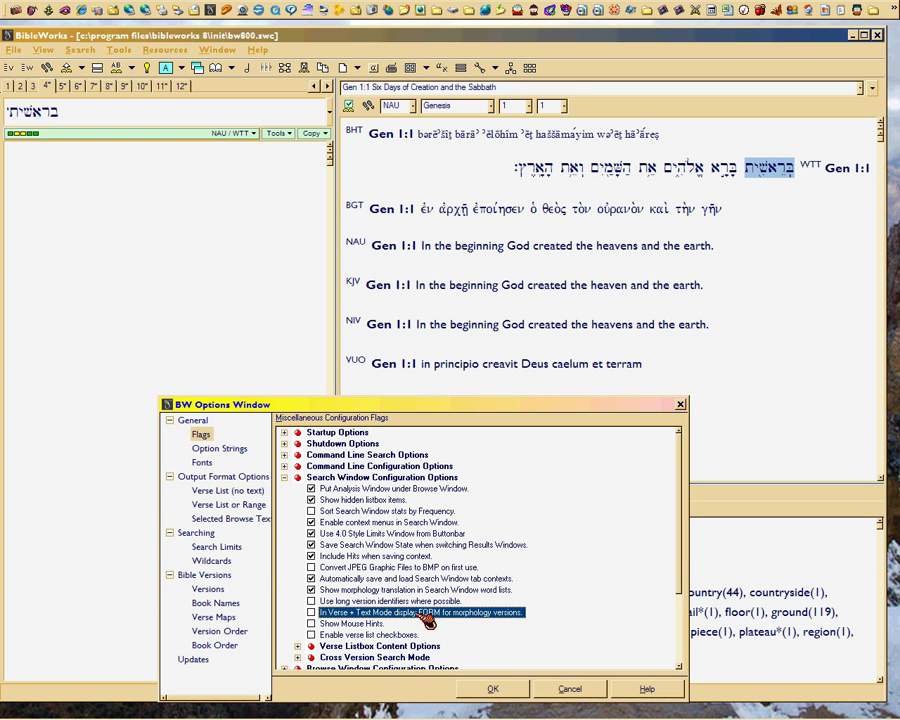
{"action": "left_click", "coordinate": [311, 612]}
On search tab 6, select the first Hebrew word of WTT Gen 1:1 and limit the book checkboxes to Gen, Exo and Lev.
{"action": "left_click", "coordinate": [204, 230]}
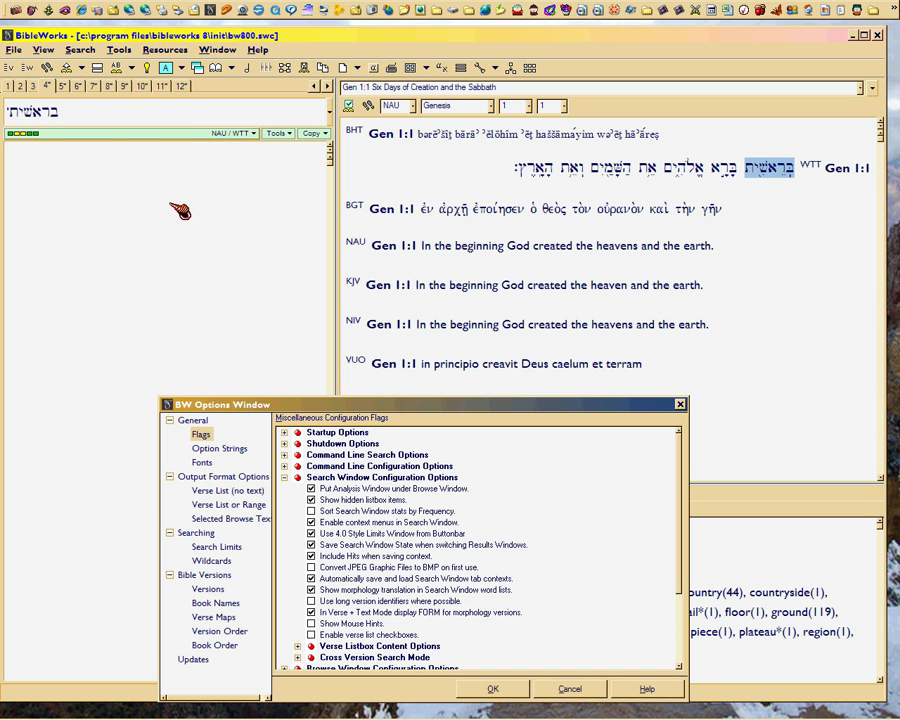
{"action": "left_click", "coordinate": [90, 88]}
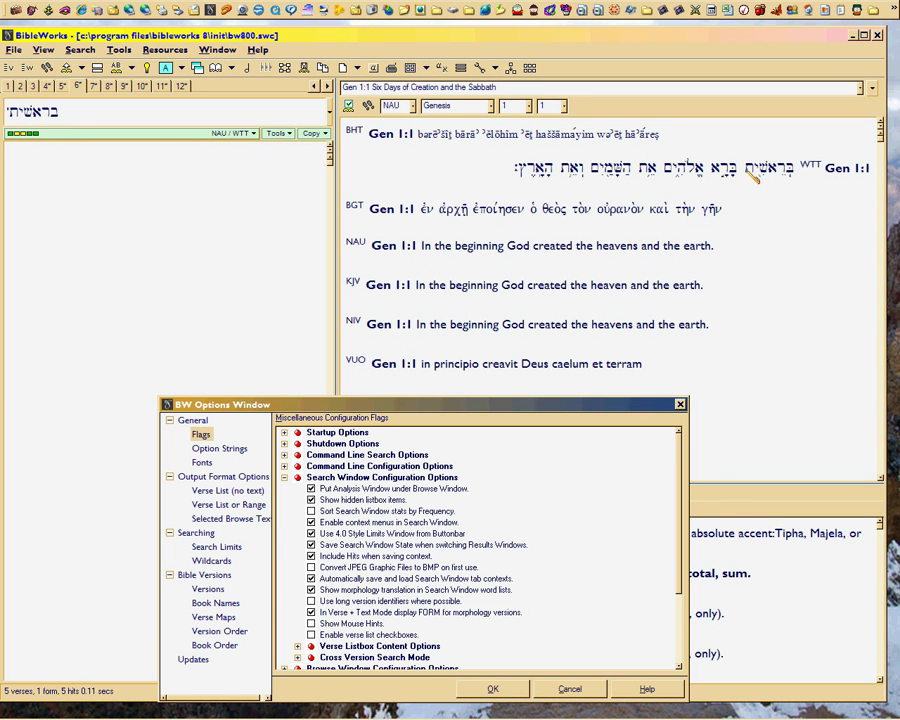
{"action": "left_click_drag", "start_coordinate": [752, 176], "coordinate": [796, 176]}
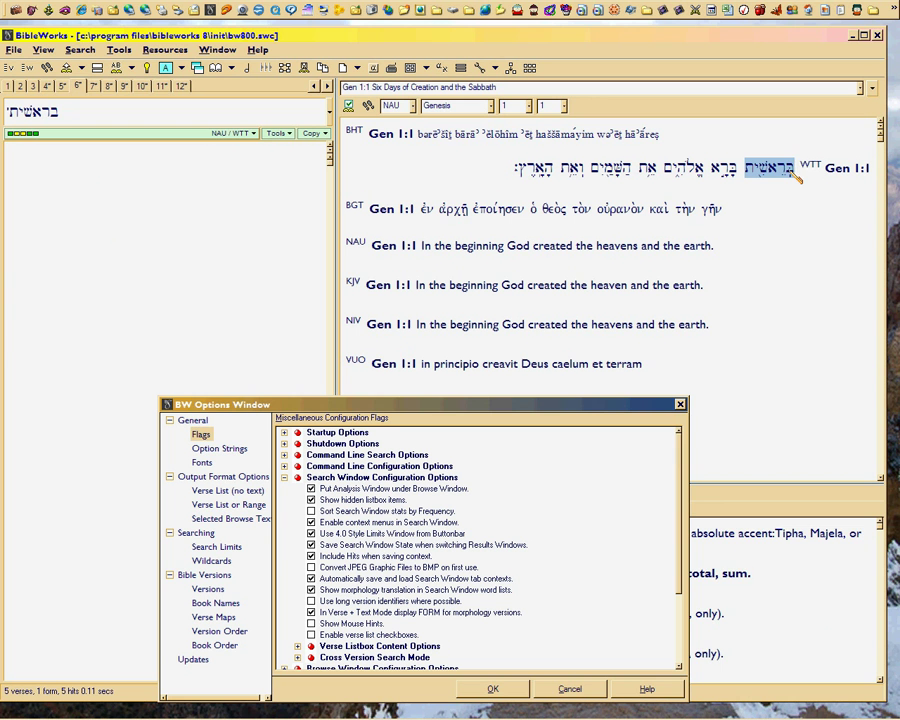
{"action": "left_click", "coordinate": [80, 50]}
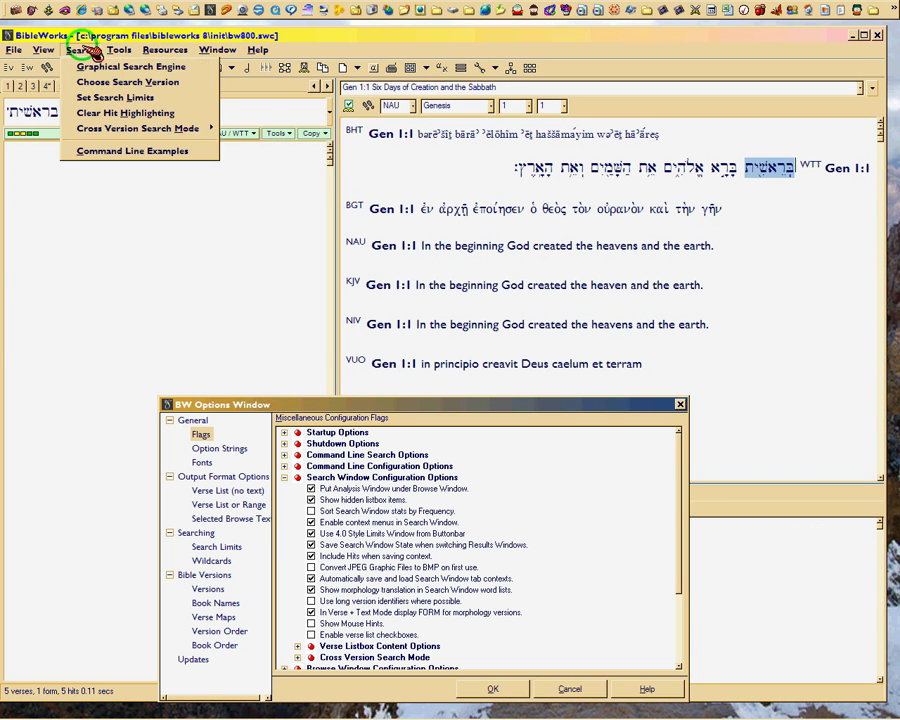
{"action": "left_click", "coordinate": [86, 97]}
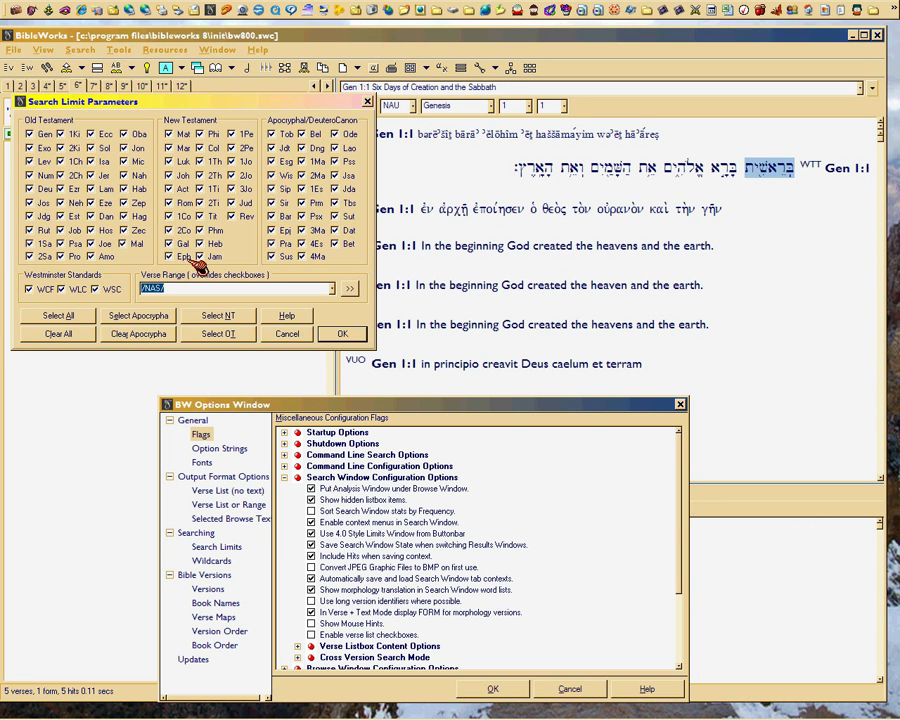
{"action": "left_click", "coordinate": [54, 334]}
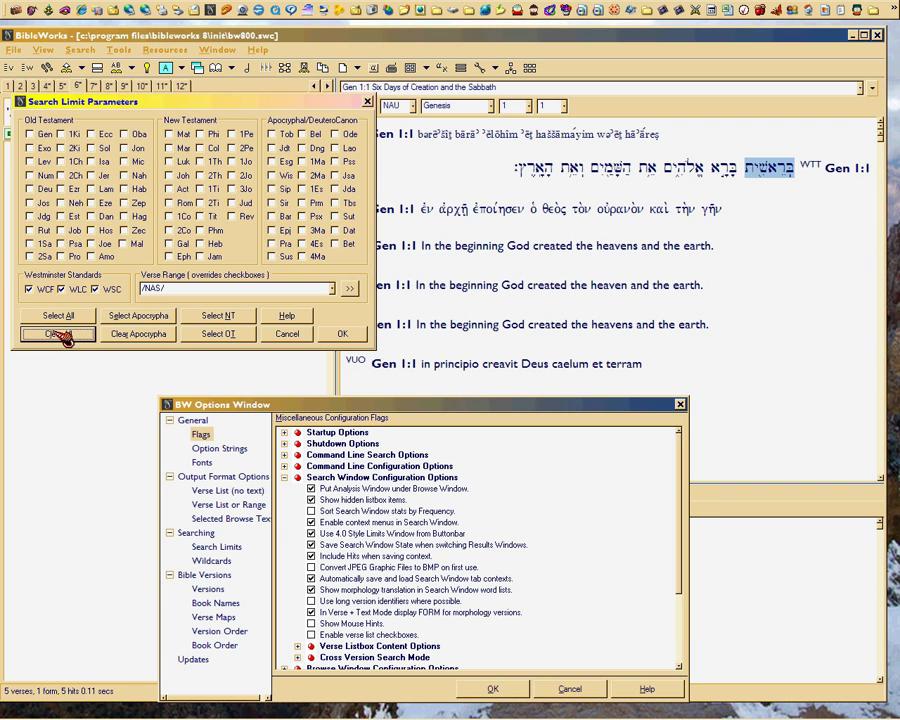
{"action": "left_click", "coordinate": [29, 161]}
{"action": "left_click", "coordinate": [29, 147]}
{"action": "left_click", "coordinate": [28, 132]}
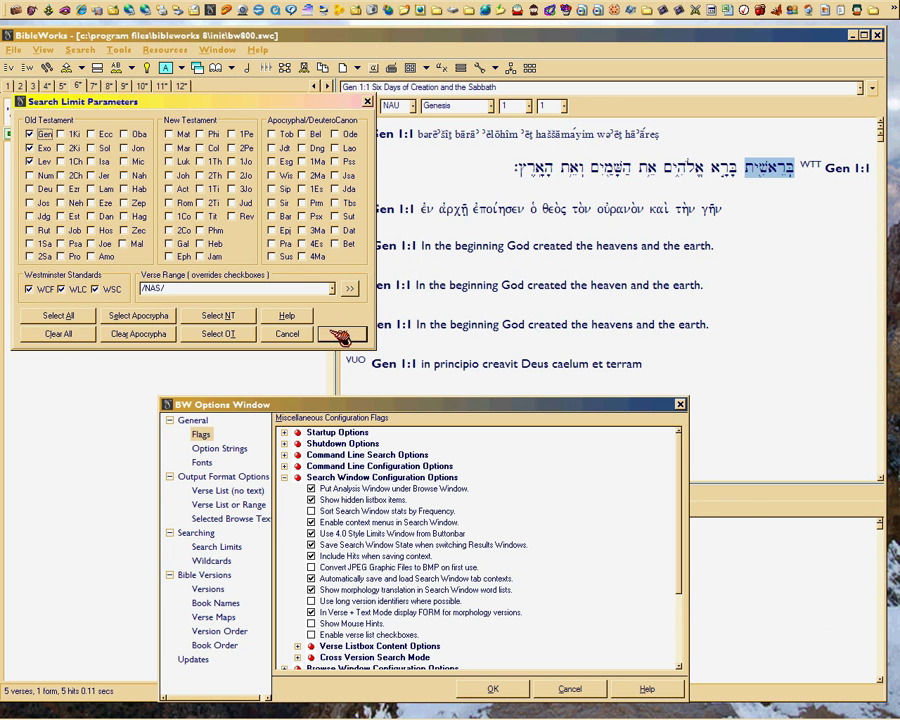
{"action": "left_click", "coordinate": [340, 334]}
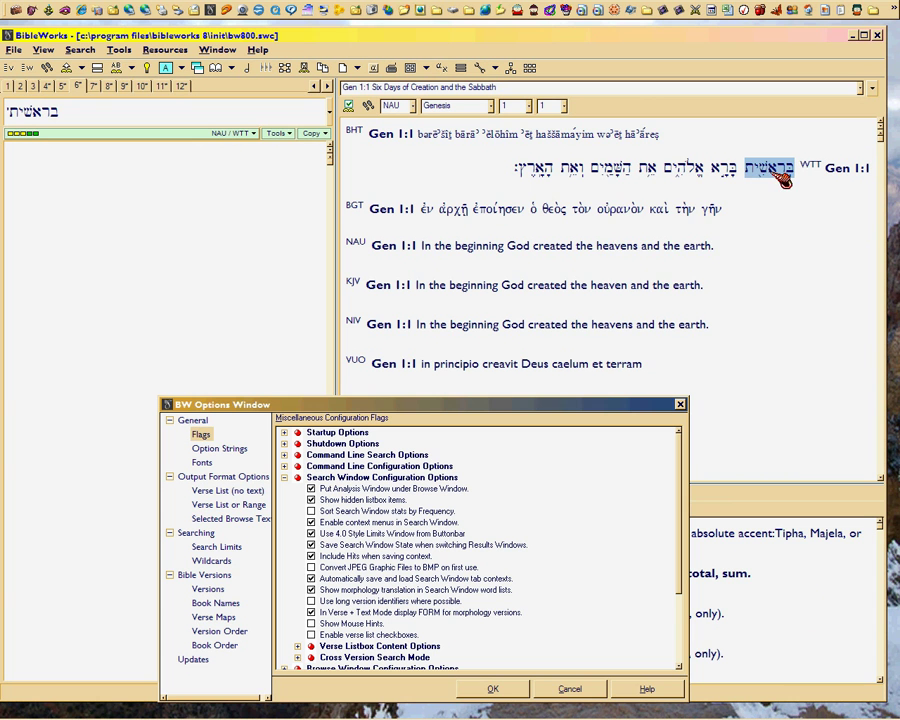
Search for the selected Hebrew phrase, choose the WTT entry in the cross version results, and move both result windows clear of the Browse Window.
{"action": "right_click", "coordinate": [781, 179]}
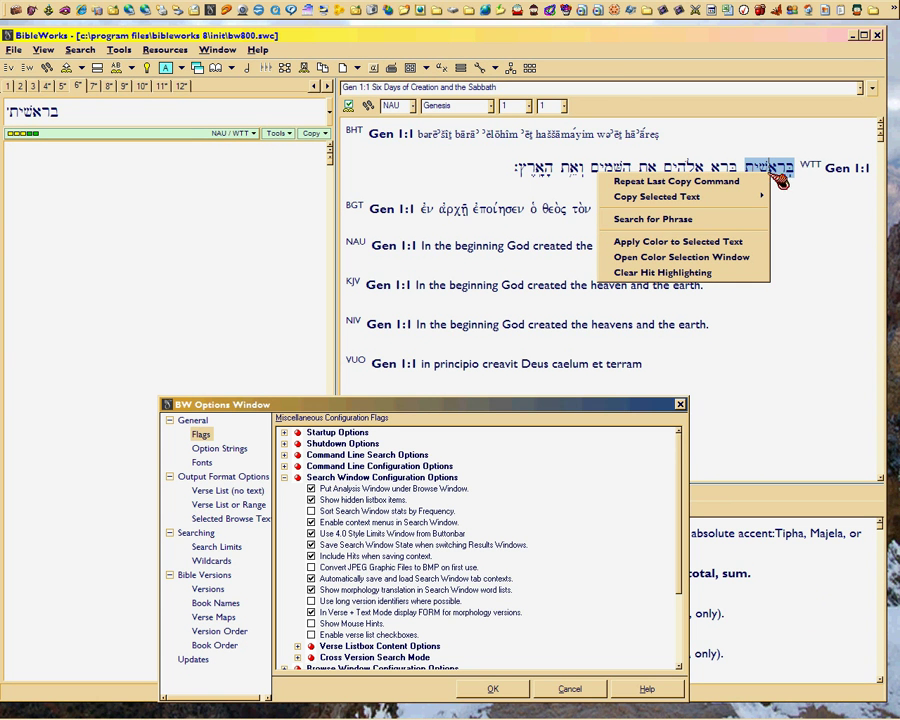
{"action": "left_click", "coordinate": [694, 220]}
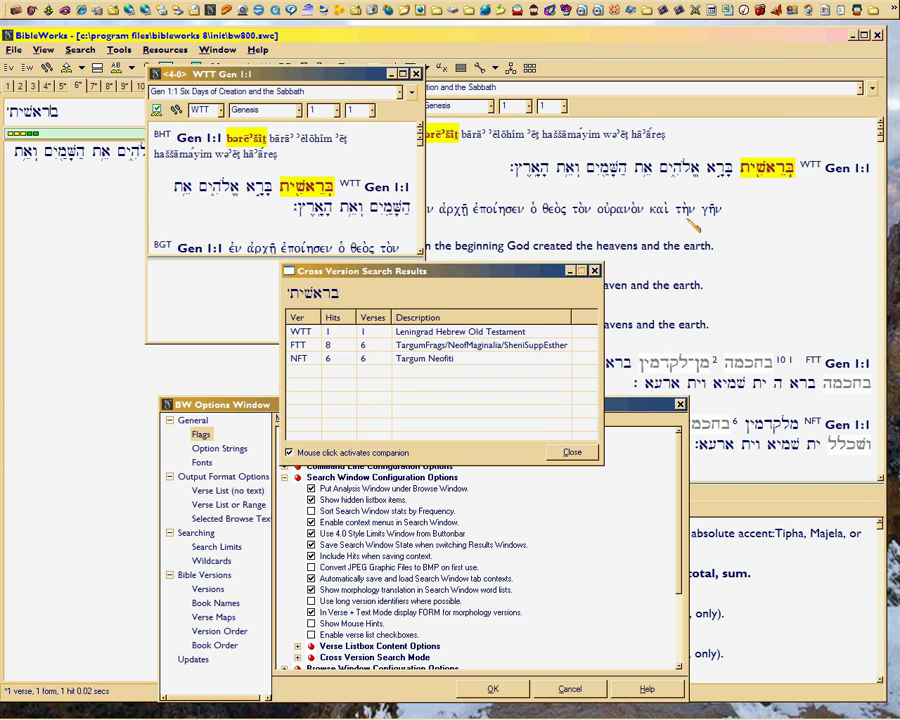
{"action": "left_click", "coordinate": [440, 334]}
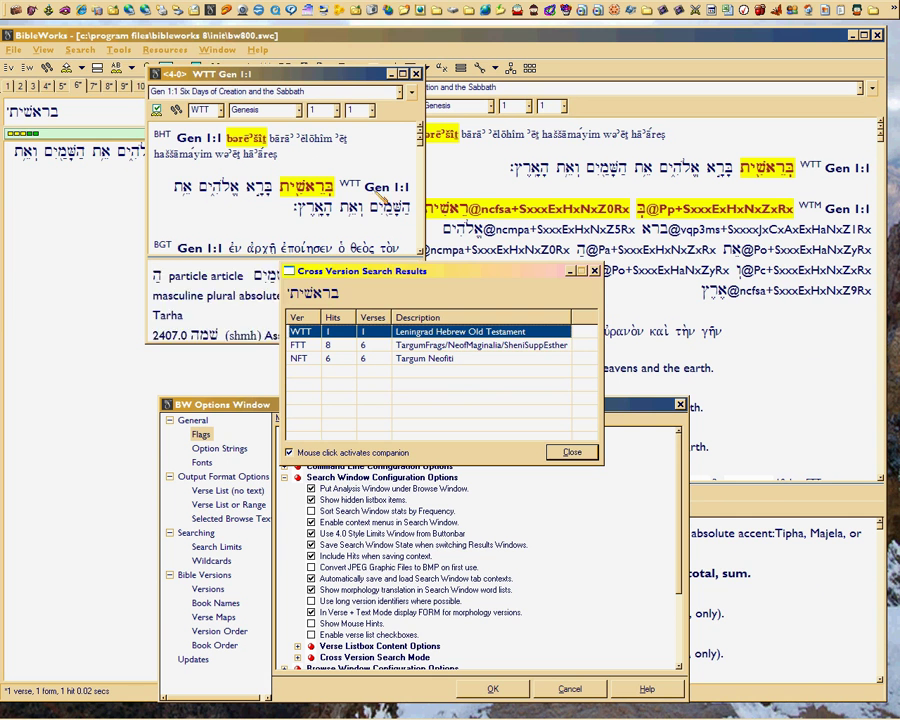
{"action": "left_click_drag", "start_coordinate": [330, 77], "coordinate": [177, 45]}
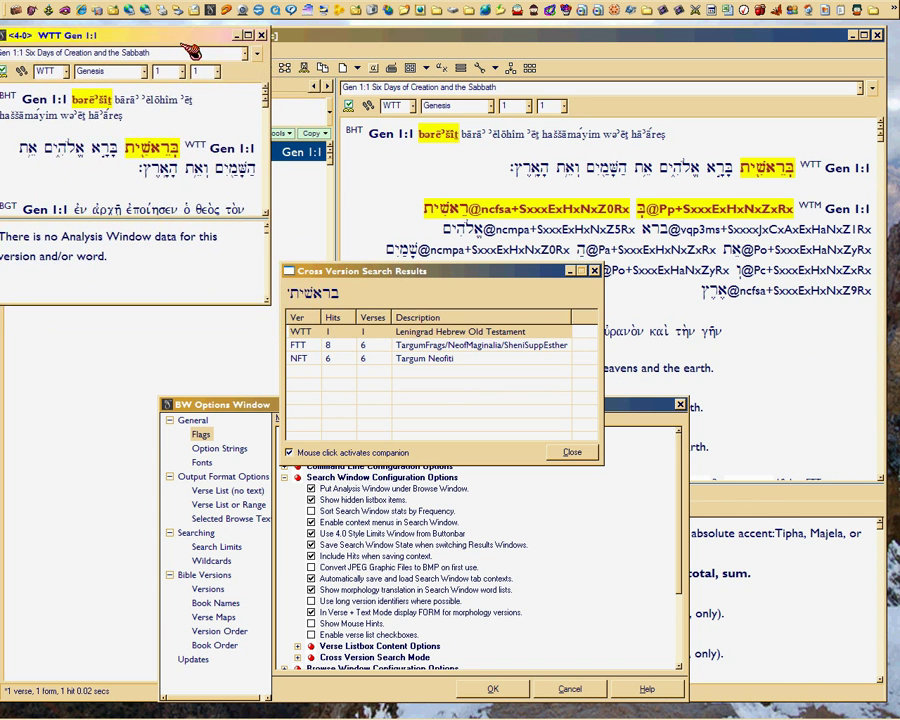
{"action": "left_click_drag", "start_coordinate": [408, 272], "coordinate": [130, 244]}
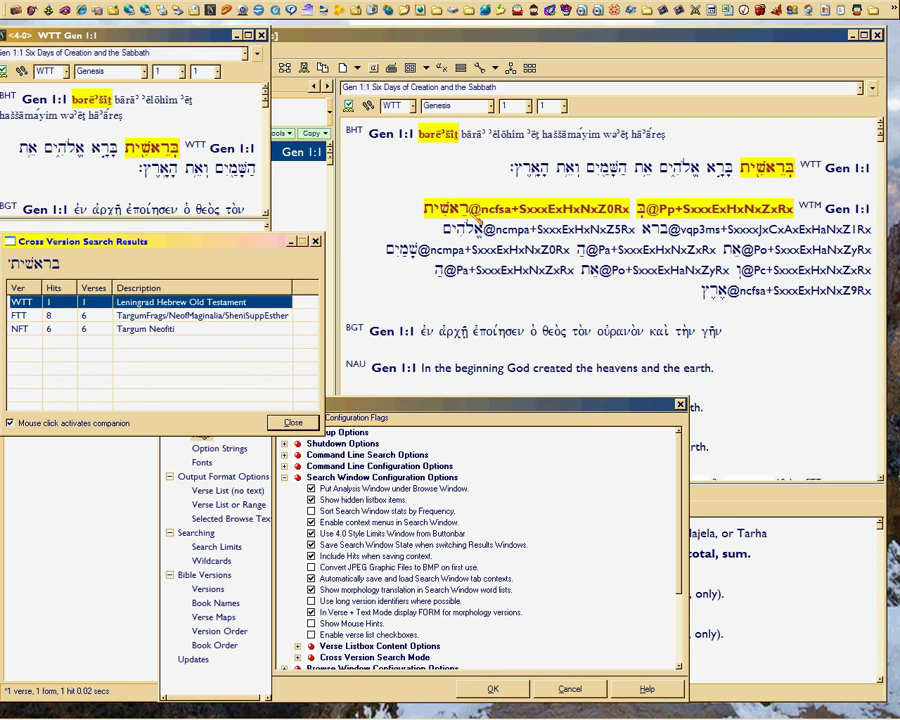
Examine the word forms and morphology codes in the WTM line of Gen 1:1 against their parsing in the Analysis Window.
{"action": "left_click_drag", "start_coordinate": [472, 210], "coordinate": [638, 214]}
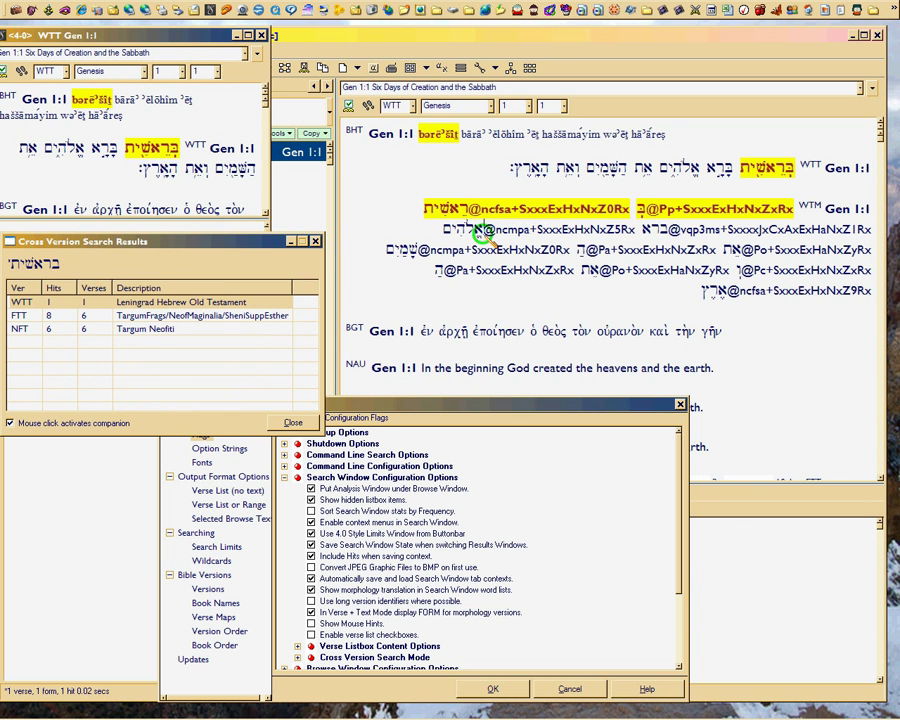
{"action": "left_click_drag", "start_coordinate": [484, 231], "coordinate": [638, 234]}
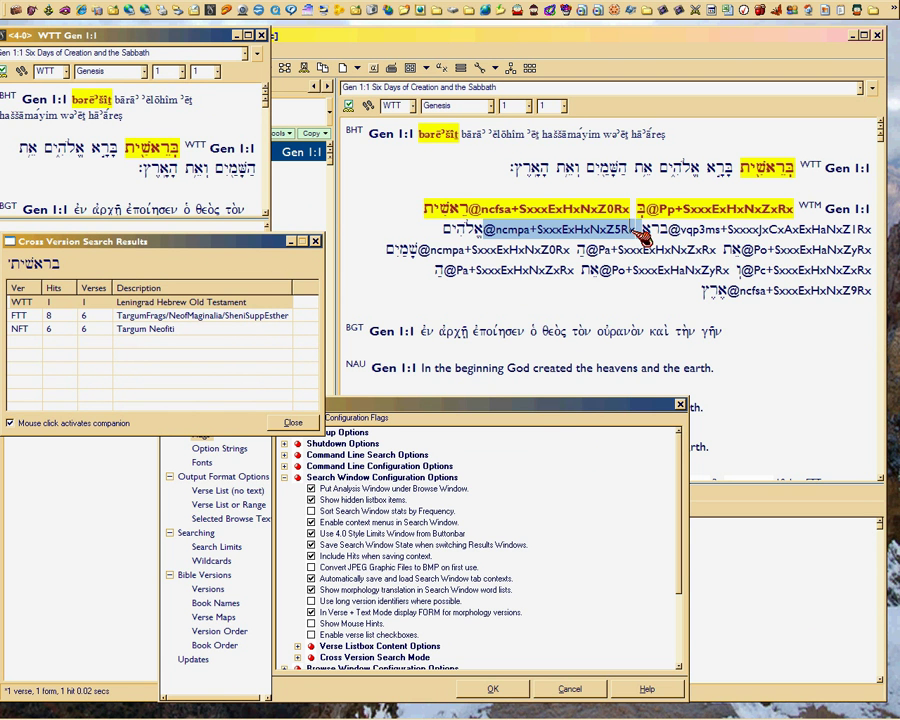
{"action": "left_click", "coordinate": [460, 209]}
{"action": "mouse_move", "coordinate": [460, 211]}
{"action": "left_mouse_down"}
{"action": "mouse_move", "coordinate": [440, 216]}
{"action": "mouse_move", "coordinate": [450, 218]}
{"action": "left_mouse_up"}
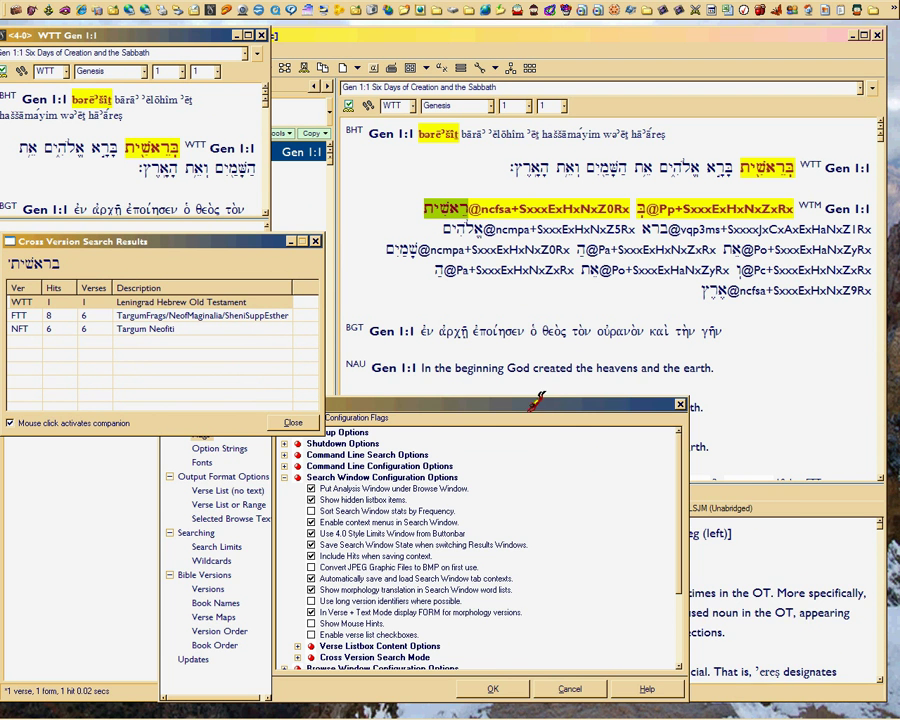
{"action": "left_click_drag", "start_coordinate": [535, 404], "coordinate": [127, 612]}
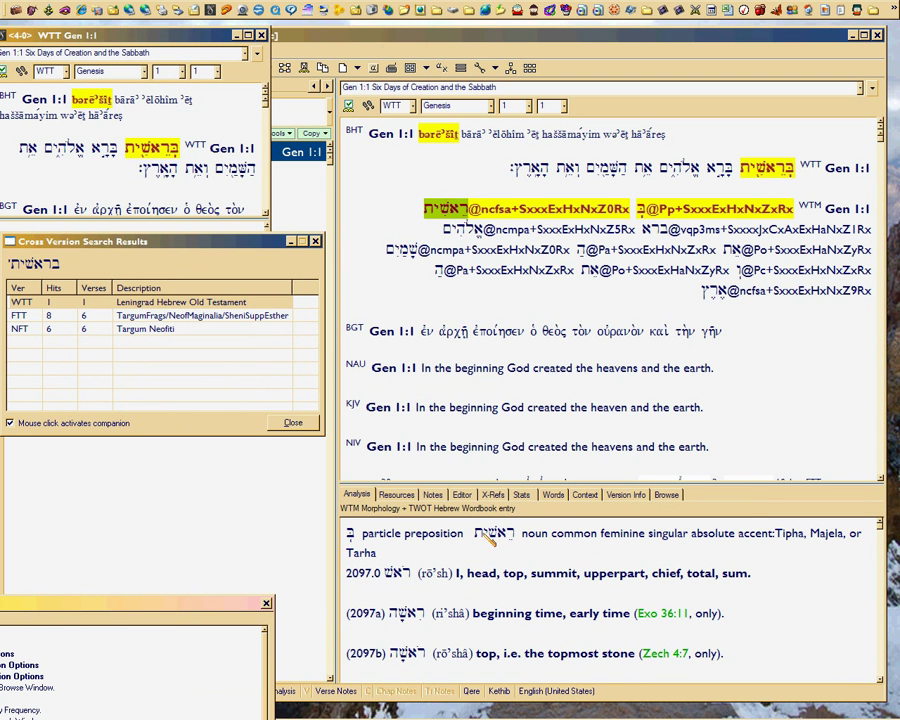
{"action": "left_click_drag", "start_coordinate": [468, 533], "coordinate": [812, 535]}
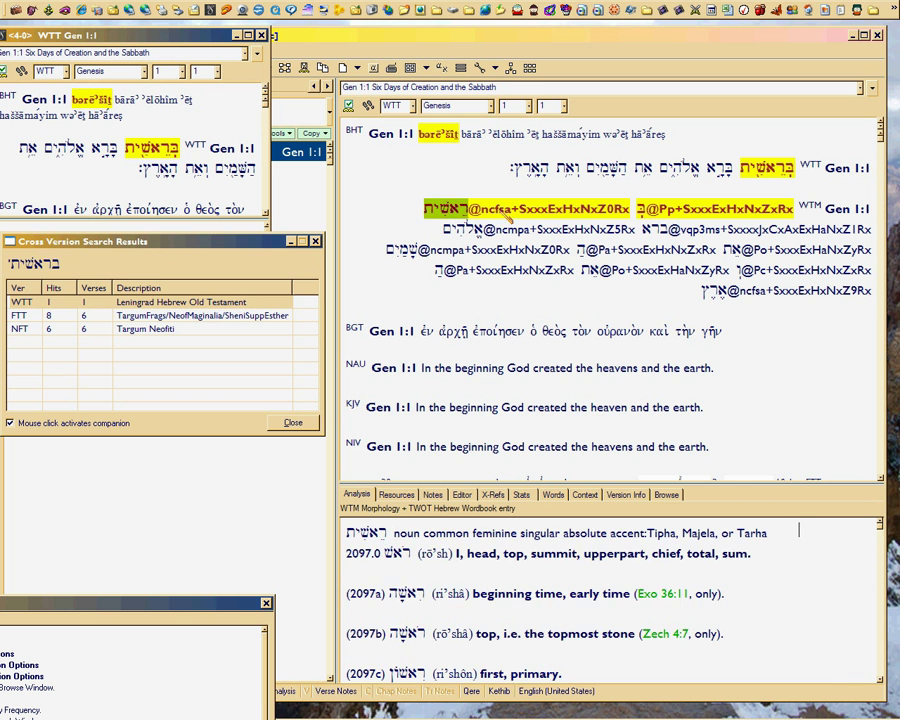
{"action": "left_click_drag", "start_coordinate": [470, 210], "coordinate": [629, 211]}
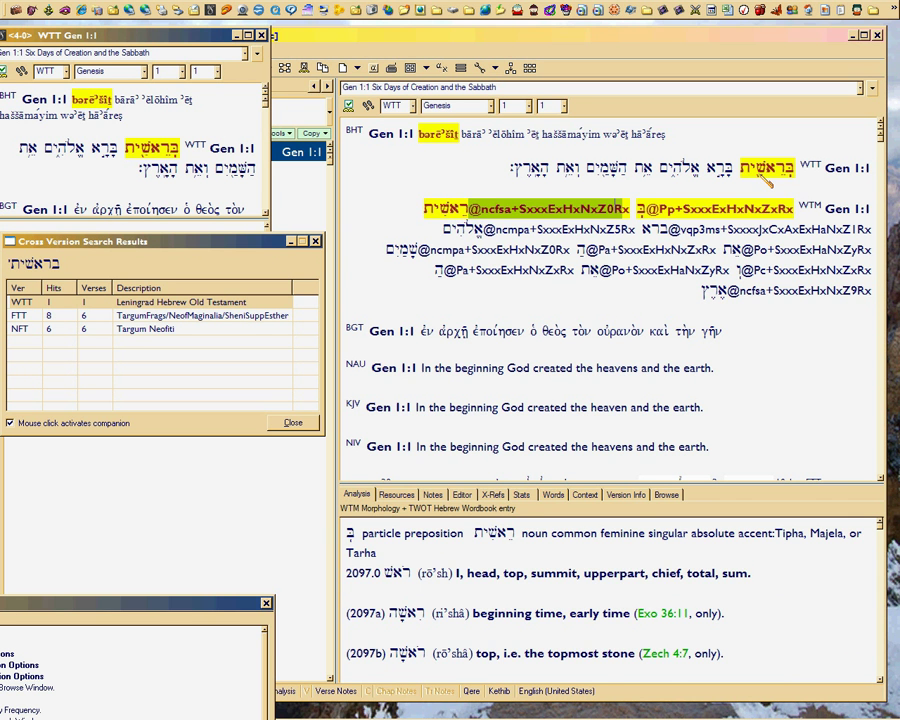
Close the cross version search results, lengthen the floating WTT Gen 1:1 window and its verse pane, and move it clear of the search list.
{"action": "left_click_drag", "start_coordinate": [204, 612], "coordinate": [685, 476]}
{"action": "left_click", "coordinate": [315, 241]}
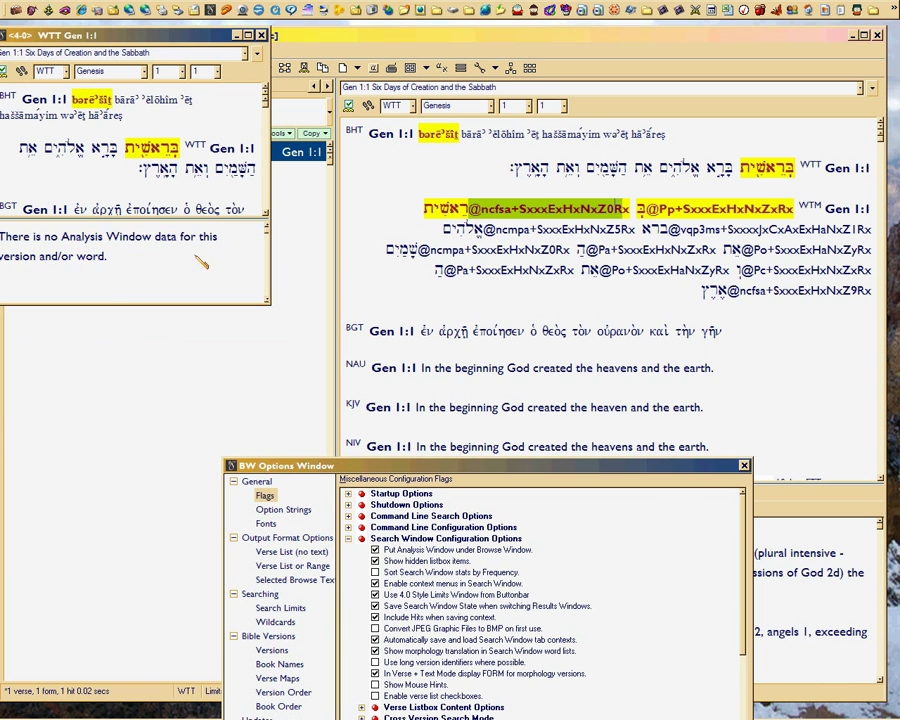
{"action": "left_click_drag", "start_coordinate": [122, 34], "coordinate": [250, 57]}
{"action": "mouse_move", "coordinate": [206, 164]}
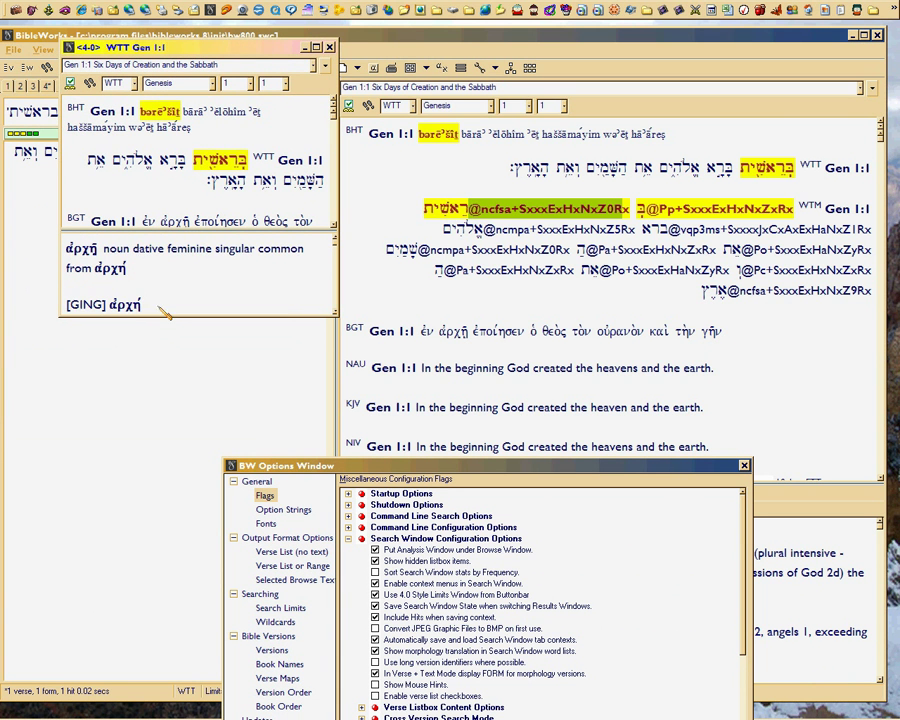
{"action": "left_click_drag", "start_coordinate": [149, 317], "coordinate": [148, 408]}
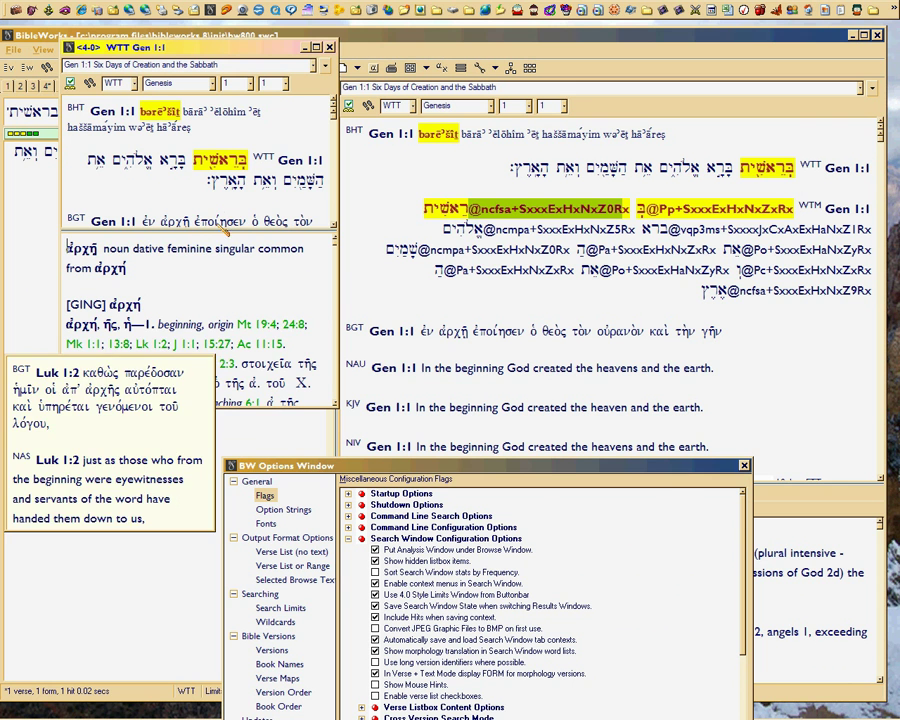
{"action": "mouse_move", "coordinate": [204, 234]}
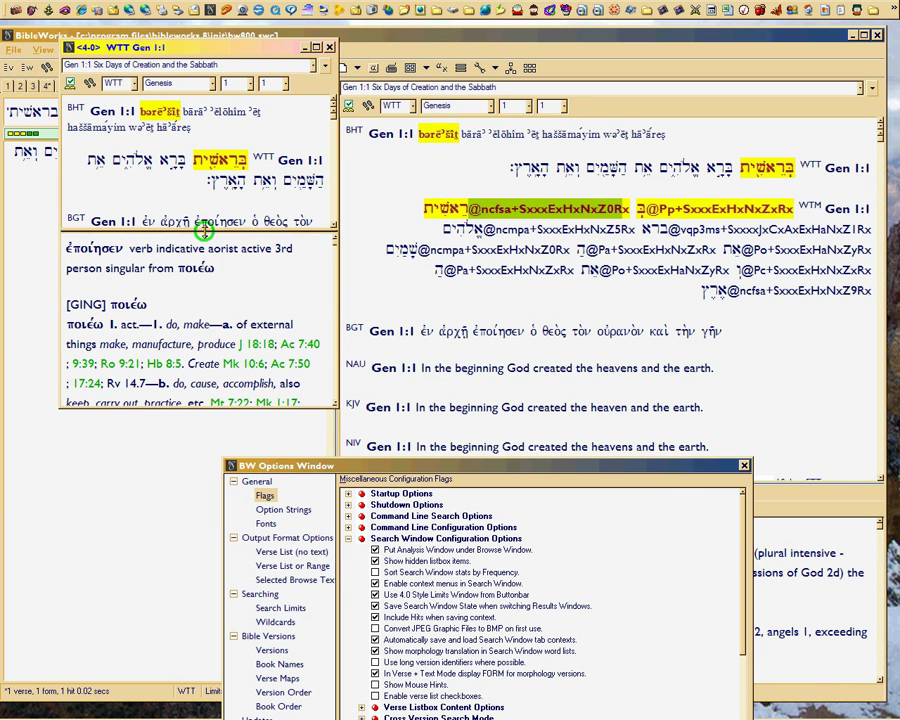
{"action": "left_click_drag", "start_coordinate": [204, 234], "coordinate": [208, 296]}
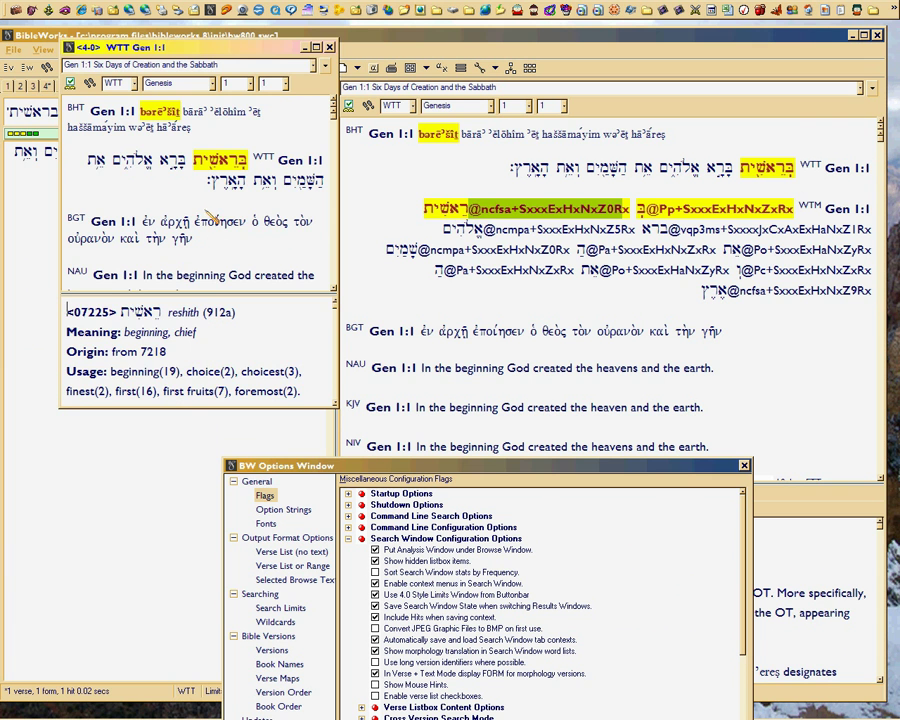
{"action": "left_click_drag", "start_coordinate": [188, 47], "coordinate": [189, 395]}
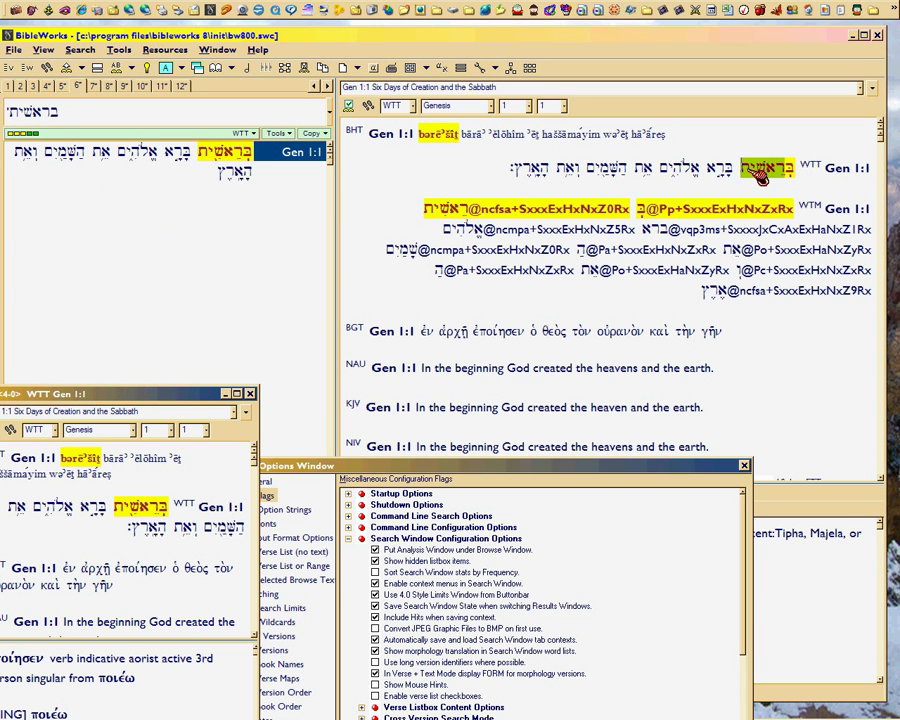
Search for the second Hebrew word of WTT Gen 1:1 as a phrase and move both result windows clear of the verse list.
{"action": "right_click", "coordinate": [762, 176]}
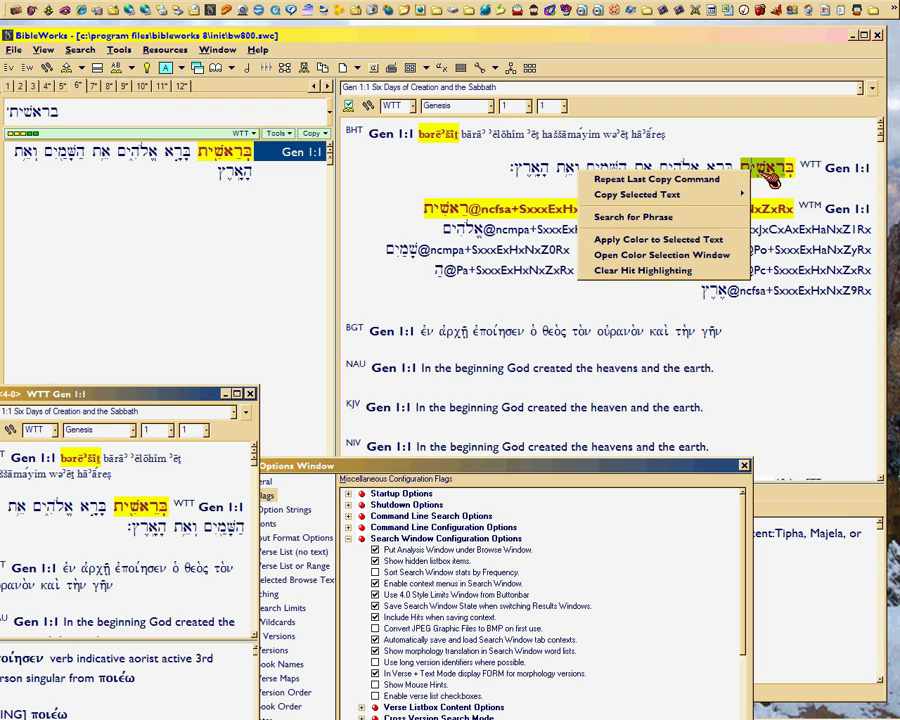
{"action": "left_click", "coordinate": [770, 178]}
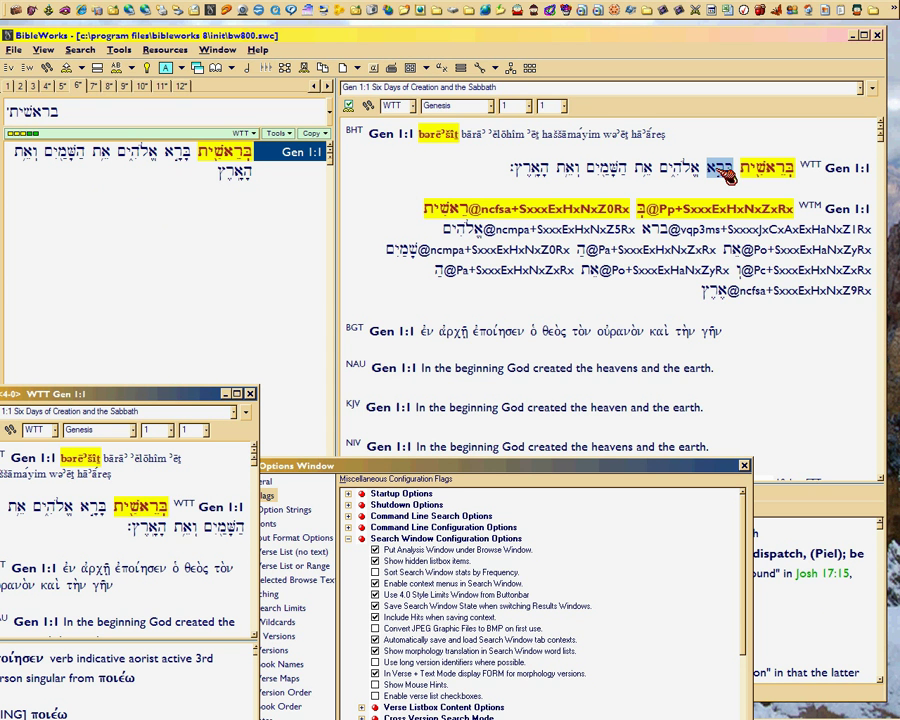
{"action": "right_click", "coordinate": [726, 175]}
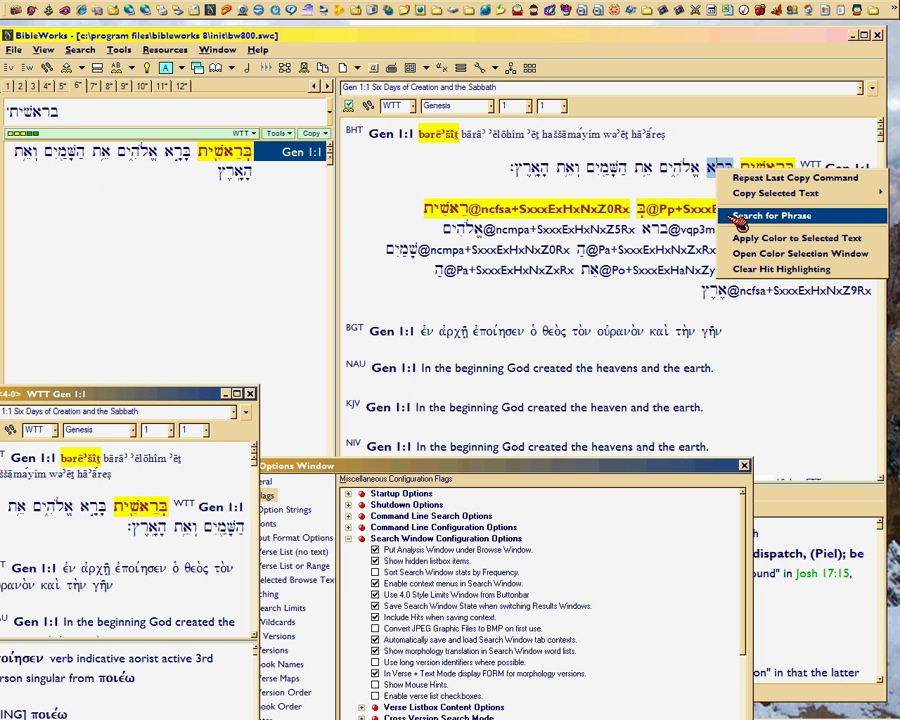
{"action": "left_click", "coordinate": [742, 216]}
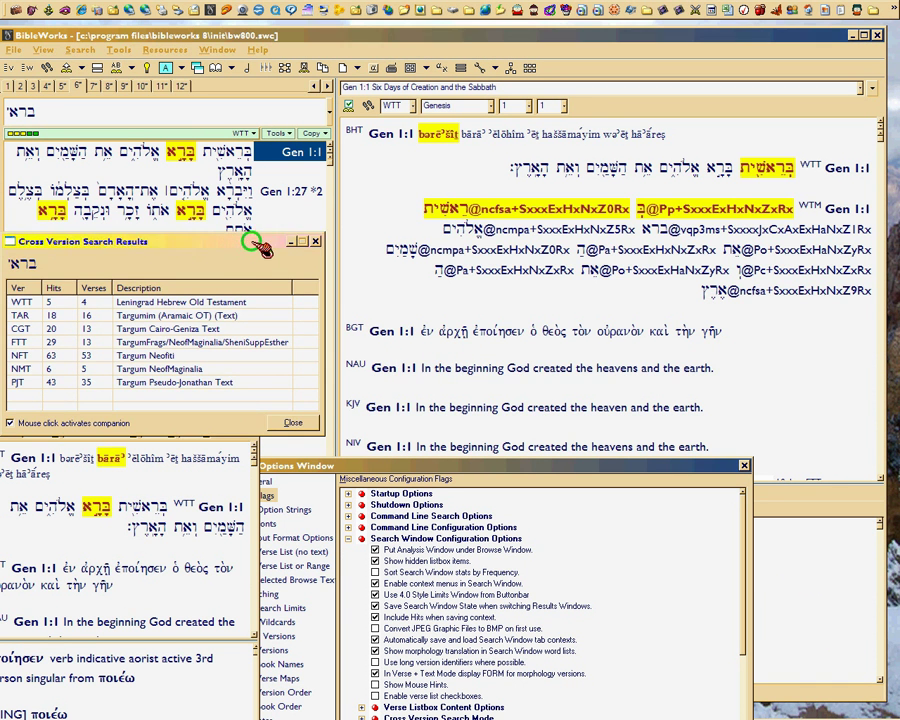
{"action": "left_click_drag", "start_coordinate": [258, 246], "coordinate": [812, 160]}
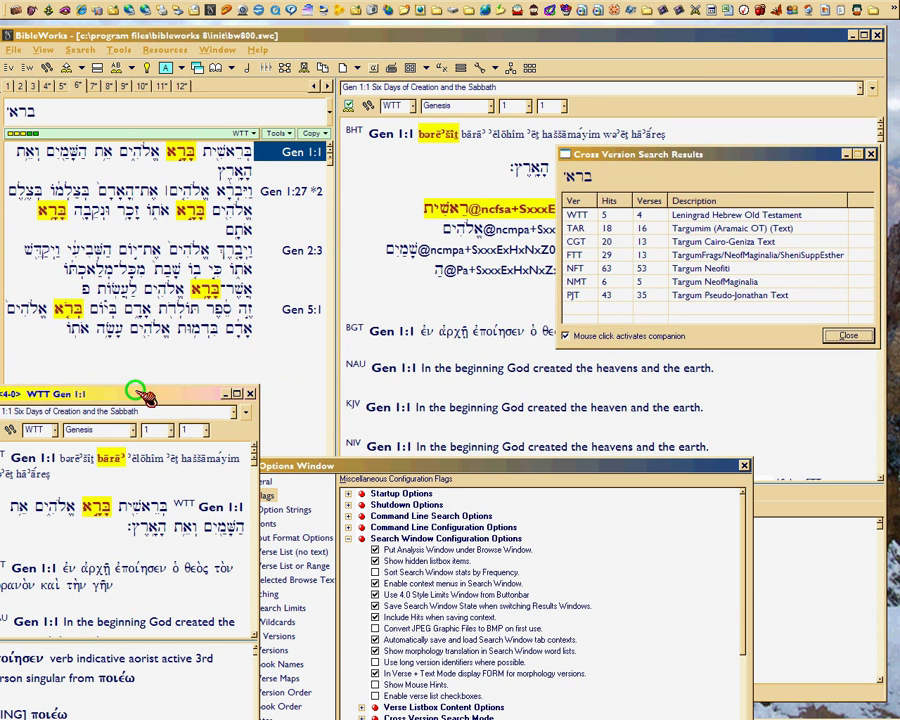
{"action": "left_click_drag", "start_coordinate": [140, 394], "coordinate": [759, 423]}
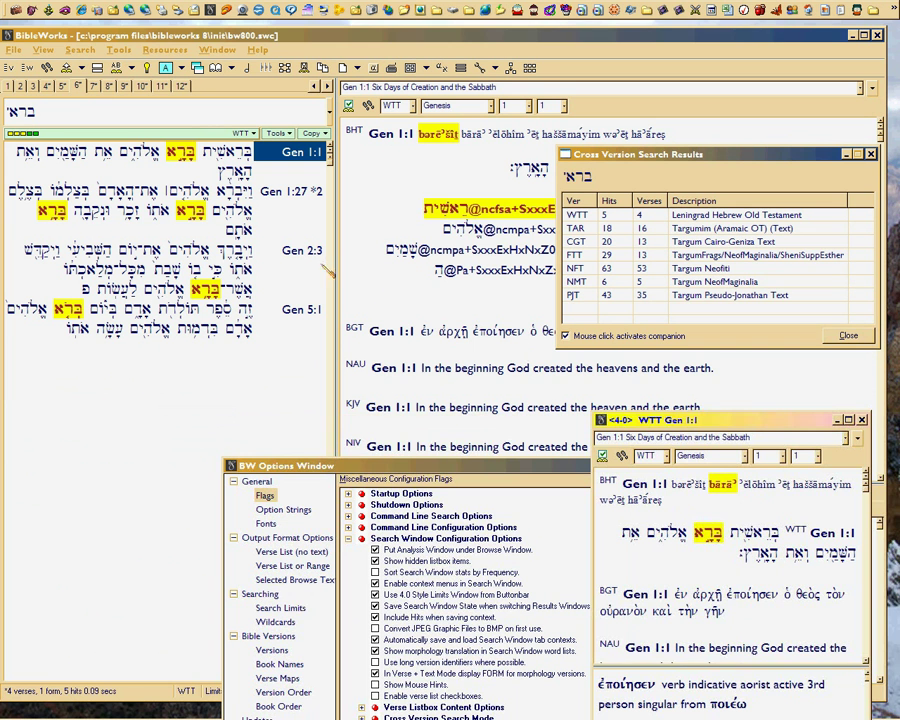
Show the Gen 1:1 and Gen 1:27 hits in the Browse Window and close both floating result windows.
{"action": "left_click", "coordinate": [182, 153]}
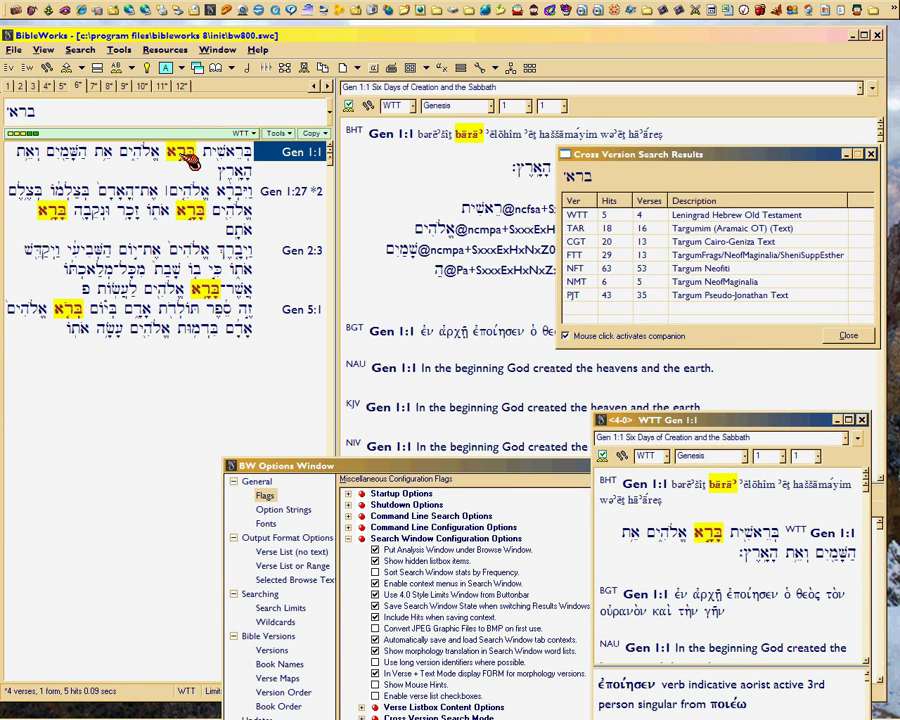
{"action": "left_click", "coordinate": [192, 212]}
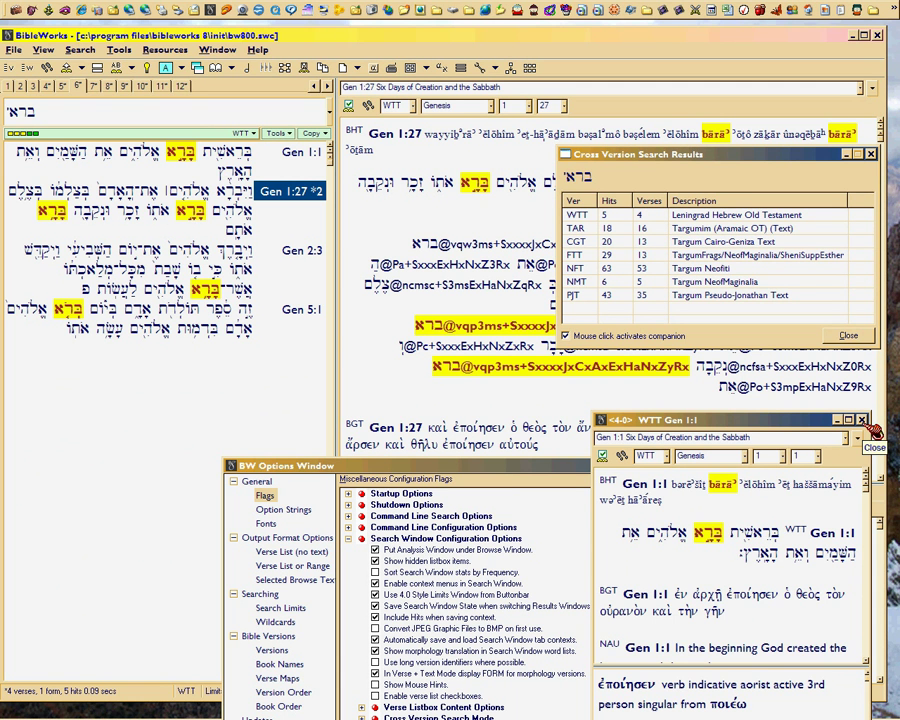
{"action": "left_click", "coordinate": [864, 422]}
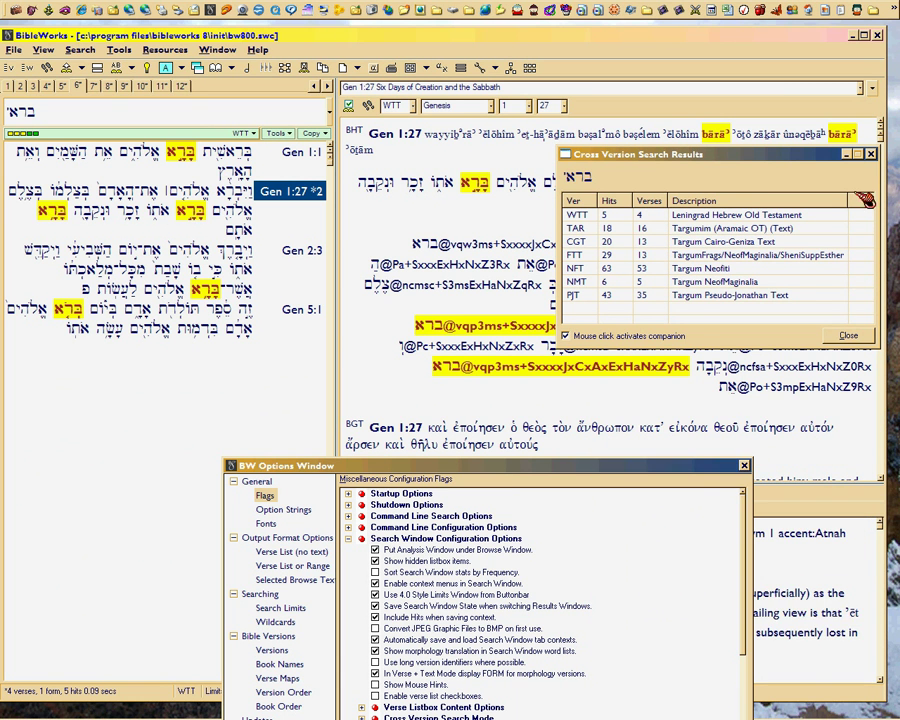
{"action": "left_click", "coordinate": [870, 154]}
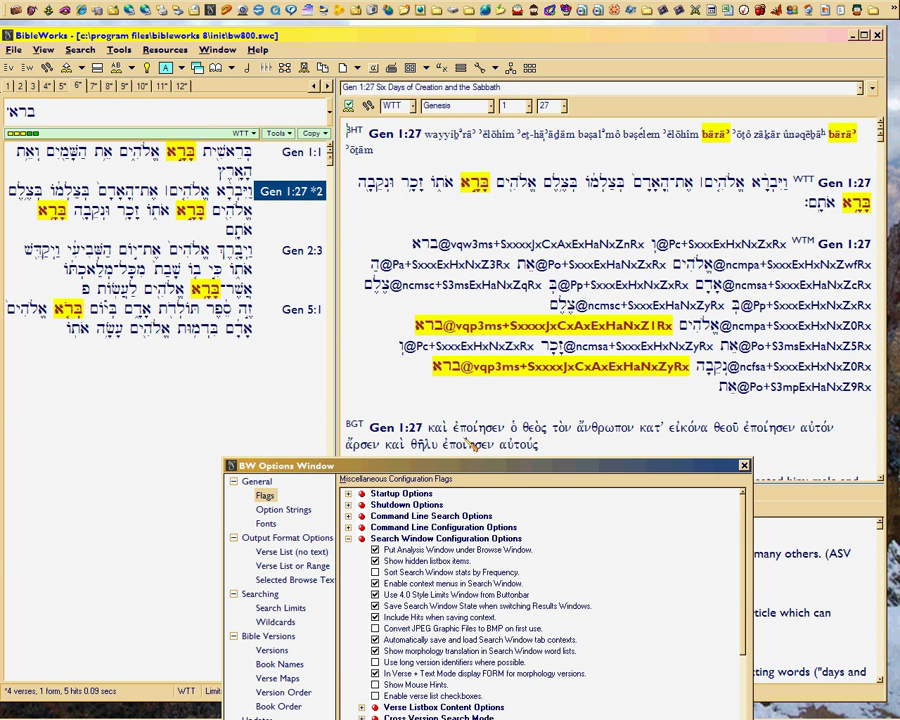
Bring the options window fully into view, toggle the morphology FORM display flag off and back on, and enable Show Mouse Hints.
{"action": "left_click_drag", "start_coordinate": [330, 465], "coordinate": [316, 344]}
{"action": "left_click_drag", "start_coordinate": [442, 340], "coordinate": [464, 300]}
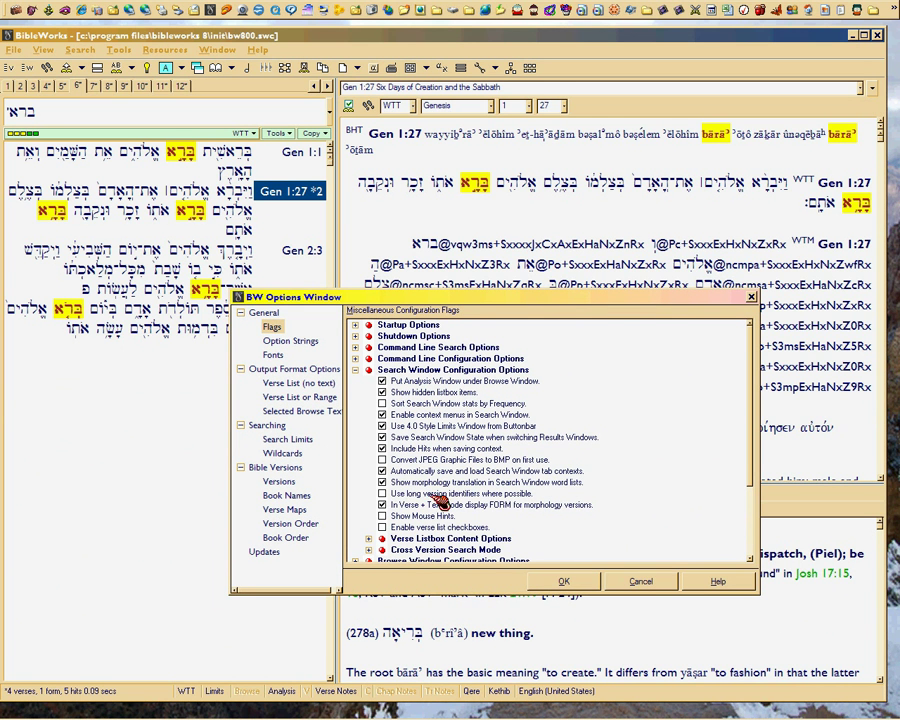
{"action": "left_click", "coordinate": [381, 504]}
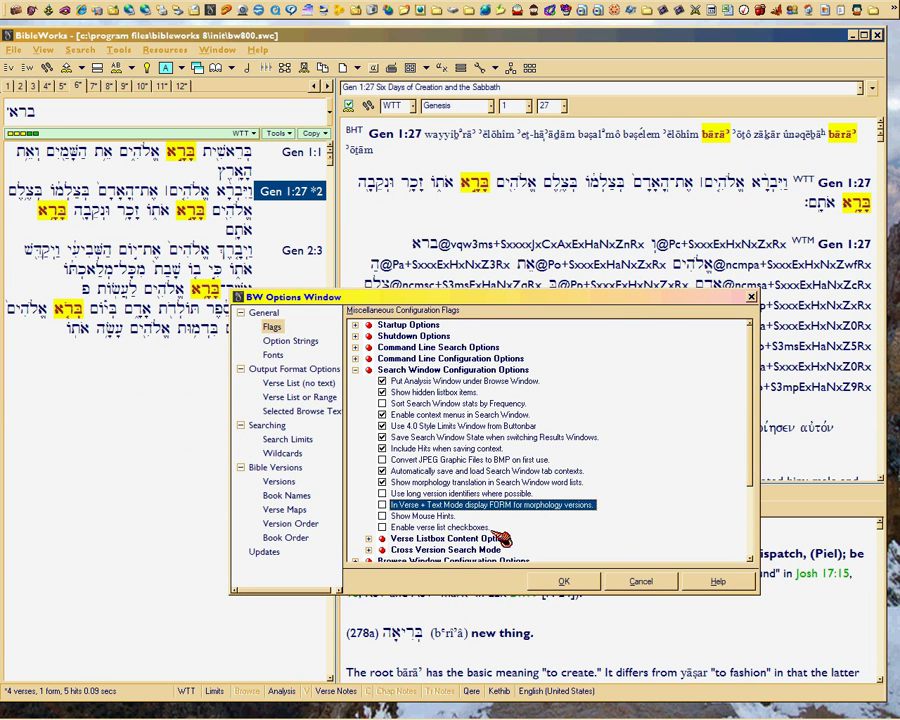
{"action": "left_click", "coordinate": [381, 504]}
{"action": "left_click", "coordinate": [442, 517]}
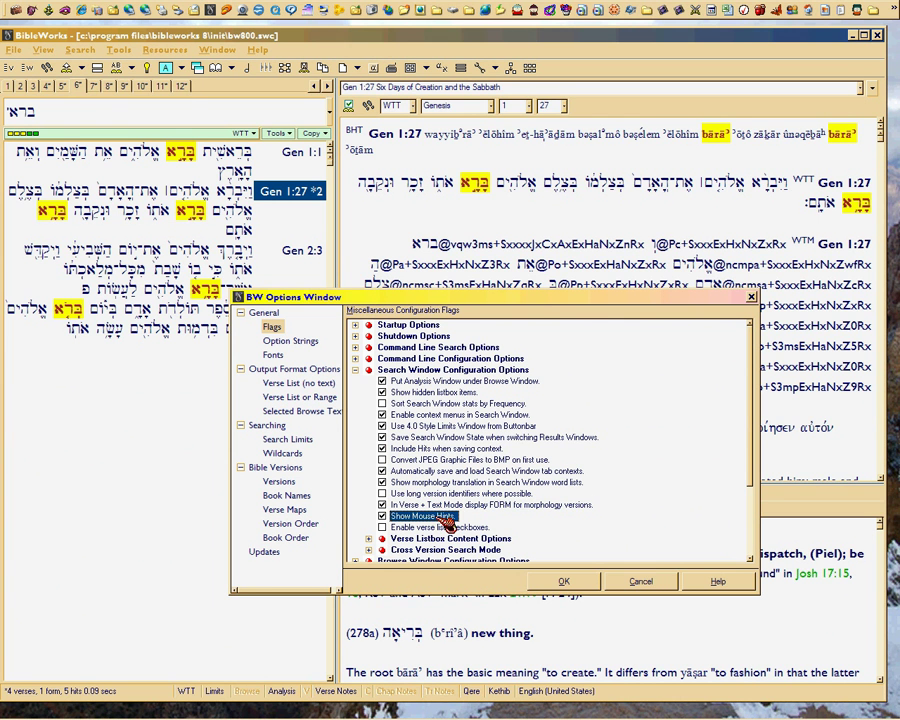
View the mouse hints and context menus of search tabs 5, 6 and 7, finishing on tab 7.
{"action": "left_click", "coordinate": [99, 87]}
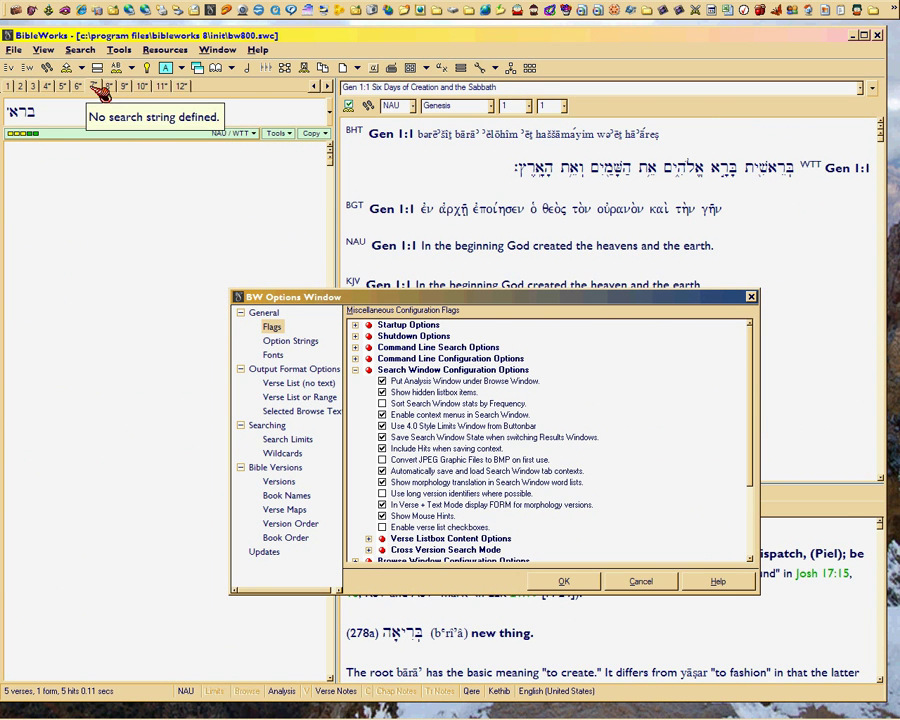
{"action": "right_click", "coordinate": [99, 88]}
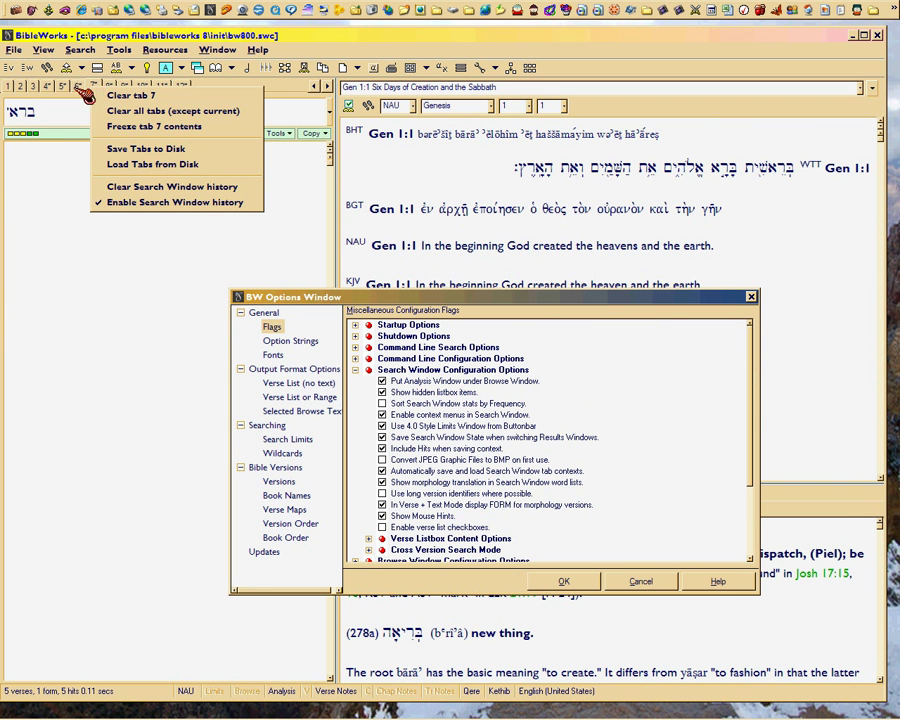
{"action": "left_click", "coordinate": [99, 88]}
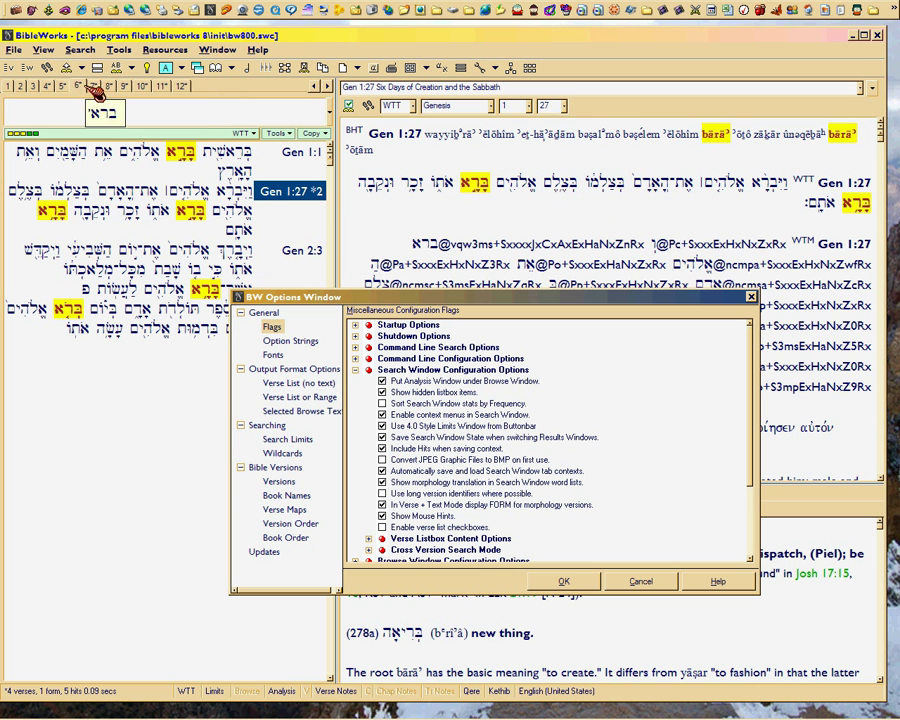
{"action": "right_click", "coordinate": [65, 87]}
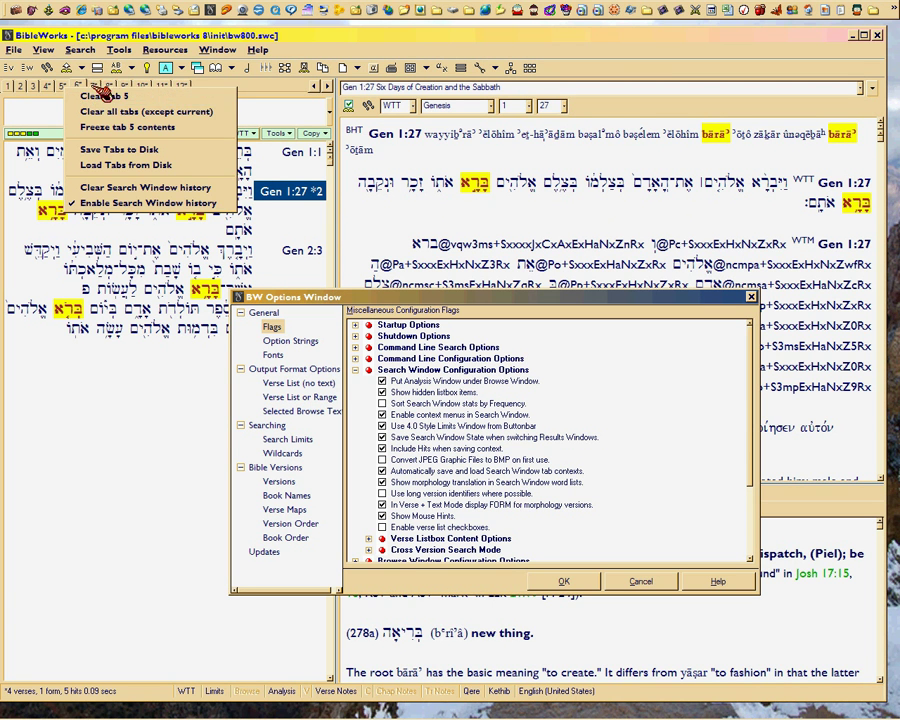
{"action": "left_click", "coordinate": [96, 97]}
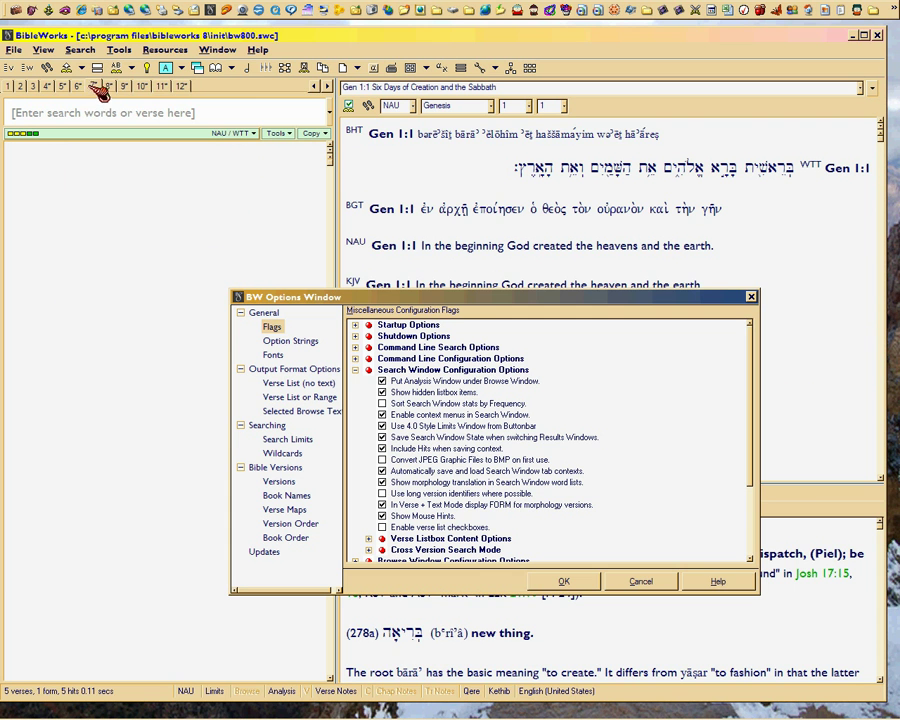
{"action": "right_click", "coordinate": [90, 91]}
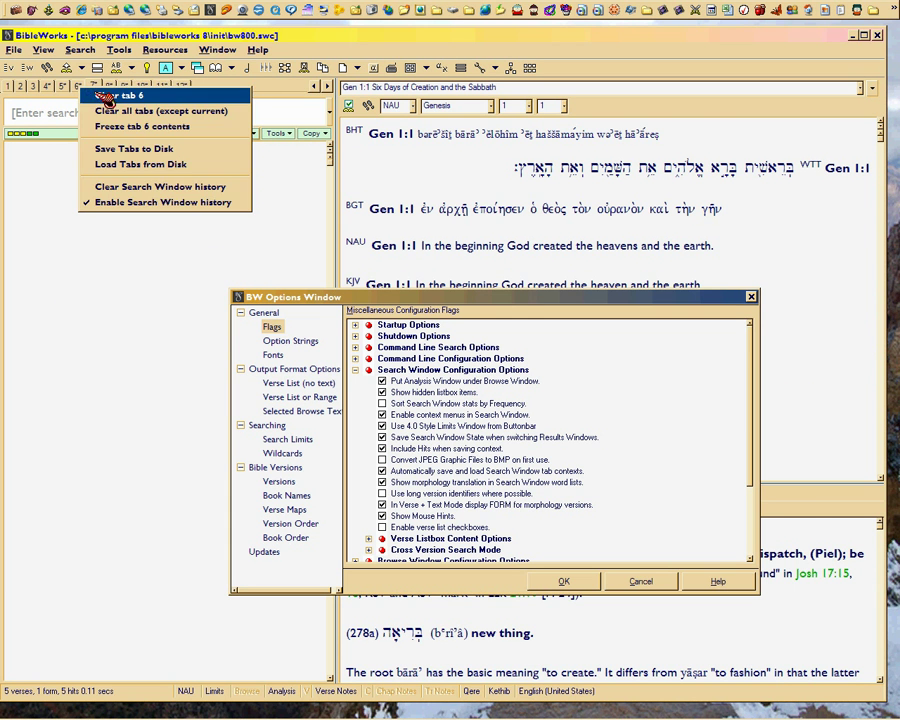
{"action": "left_click", "coordinate": [103, 93]}
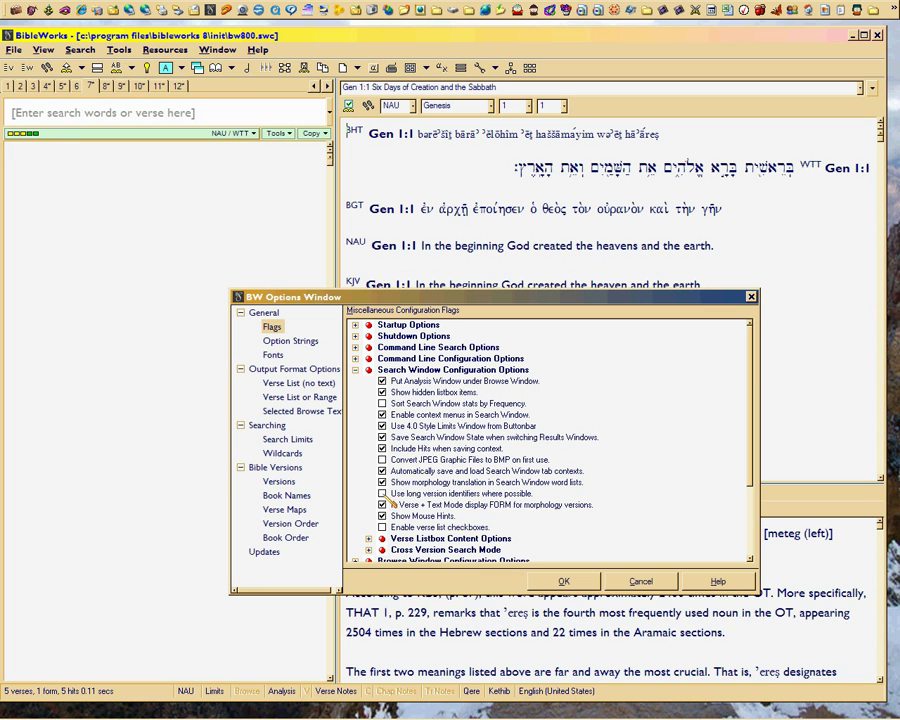
Toggle Show Mouse Hints off and back on, and move the options window to uncover the Browse Window and main toolbar.
{"action": "left_click", "coordinate": [430, 517]}
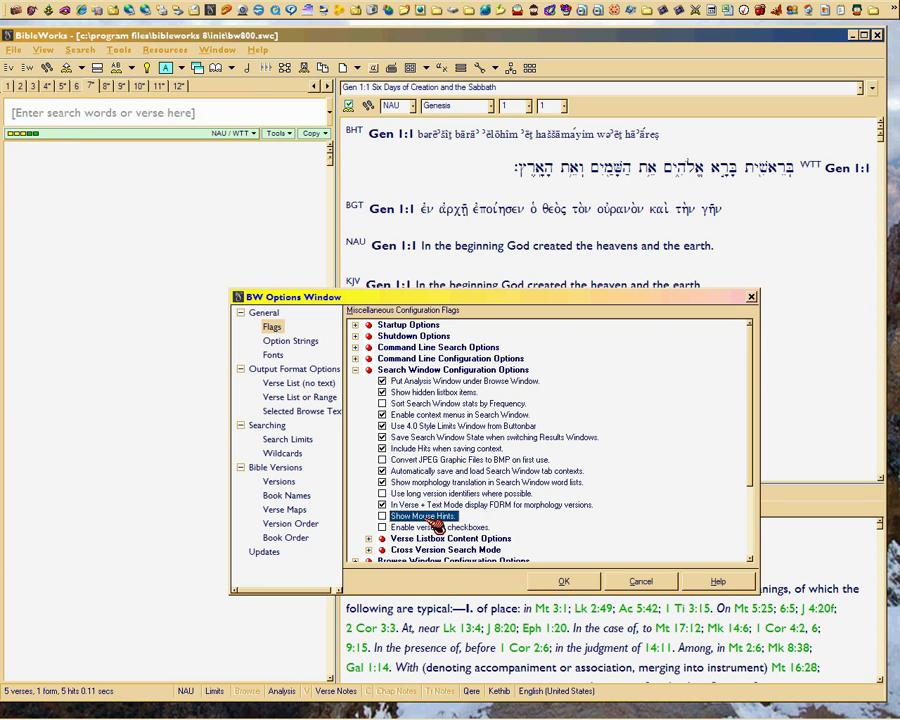
{"action": "left_click", "coordinate": [382, 516]}
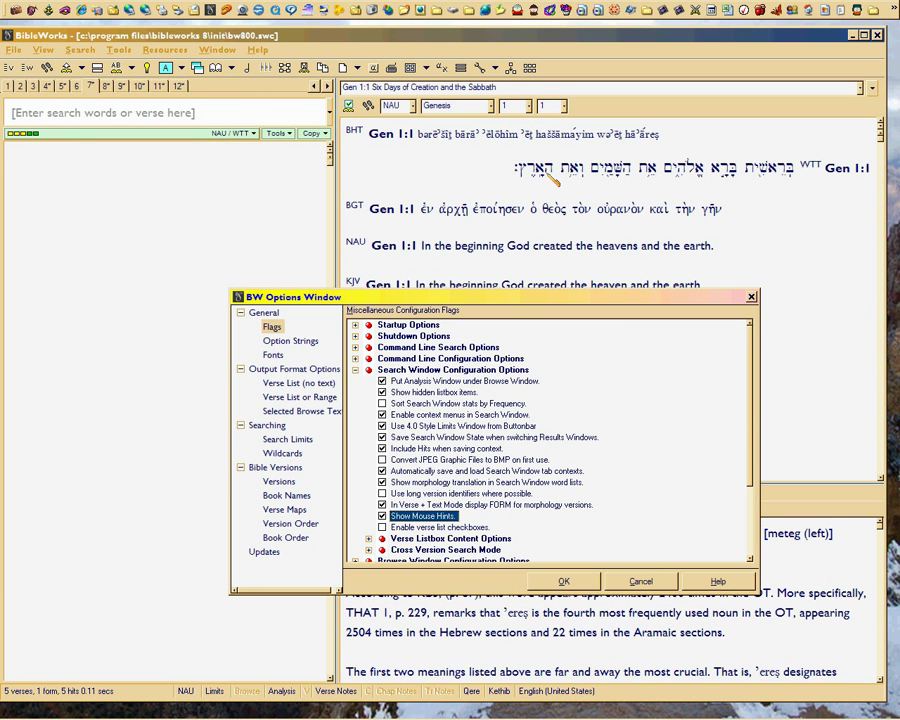
{"action": "left_click_drag", "start_coordinate": [527, 302], "coordinate": [271, 159]}
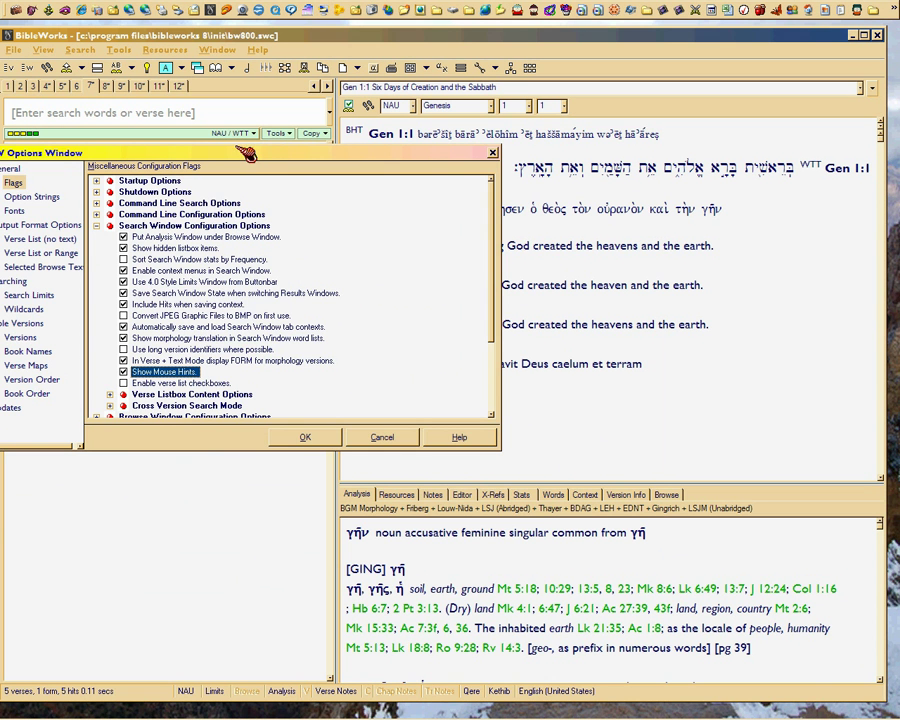
{"action": "left_click_drag", "start_coordinate": [240, 153], "coordinate": [285, 242]}
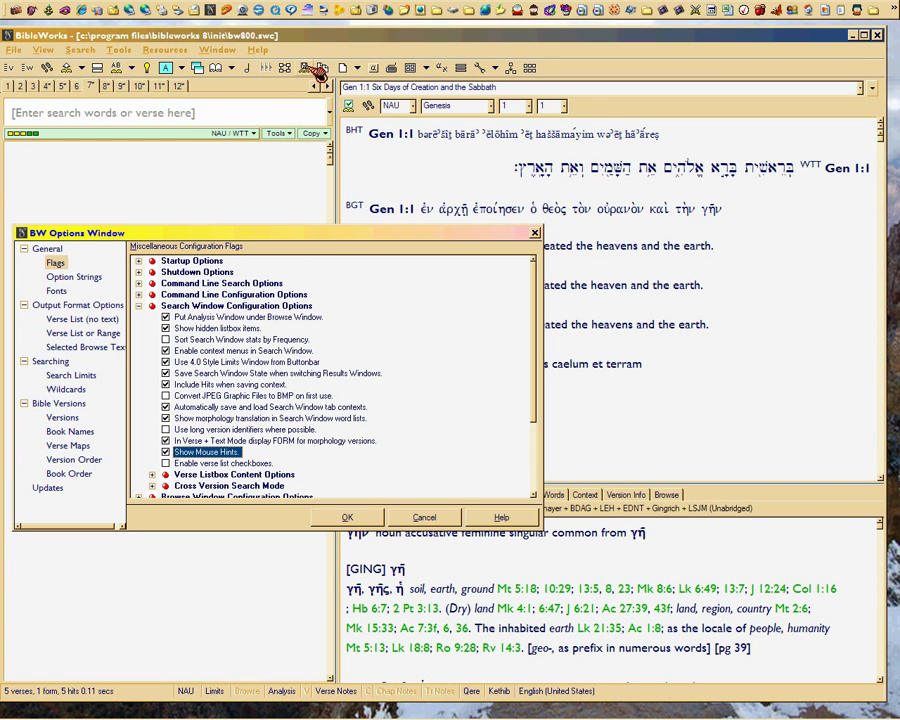
{"action": "double_click", "coordinate": [437, 40]}
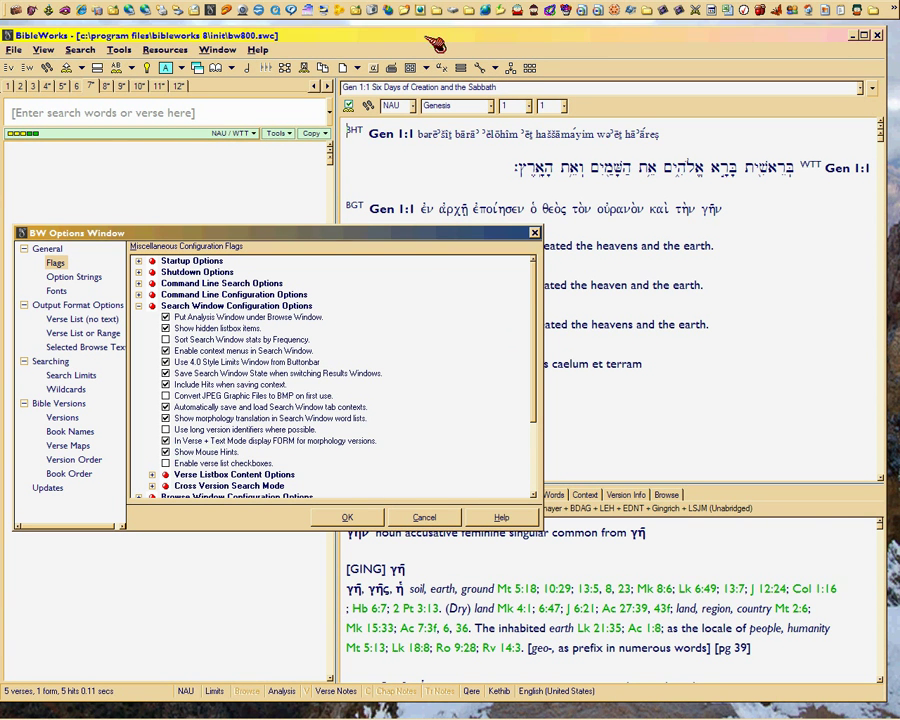
Turn off Show Mouse Hints, turn on "Enable verse list checkboxes", and apply the flag changes.
{"action": "left_click", "coordinate": [190, 452]}
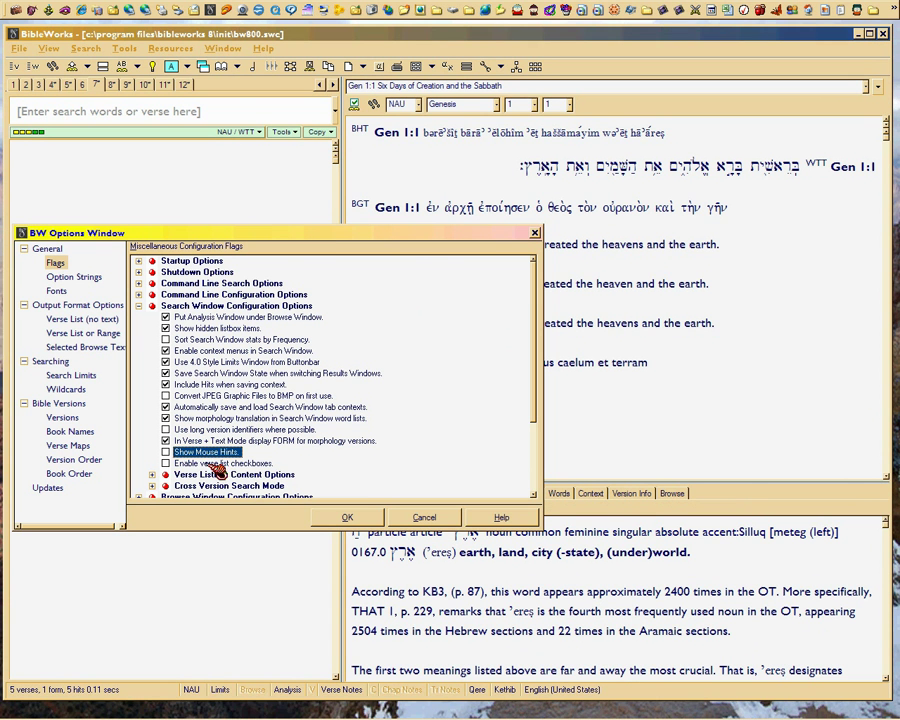
{"action": "left_click", "coordinate": [166, 452]}
{"action": "left_click", "coordinate": [236, 465]}
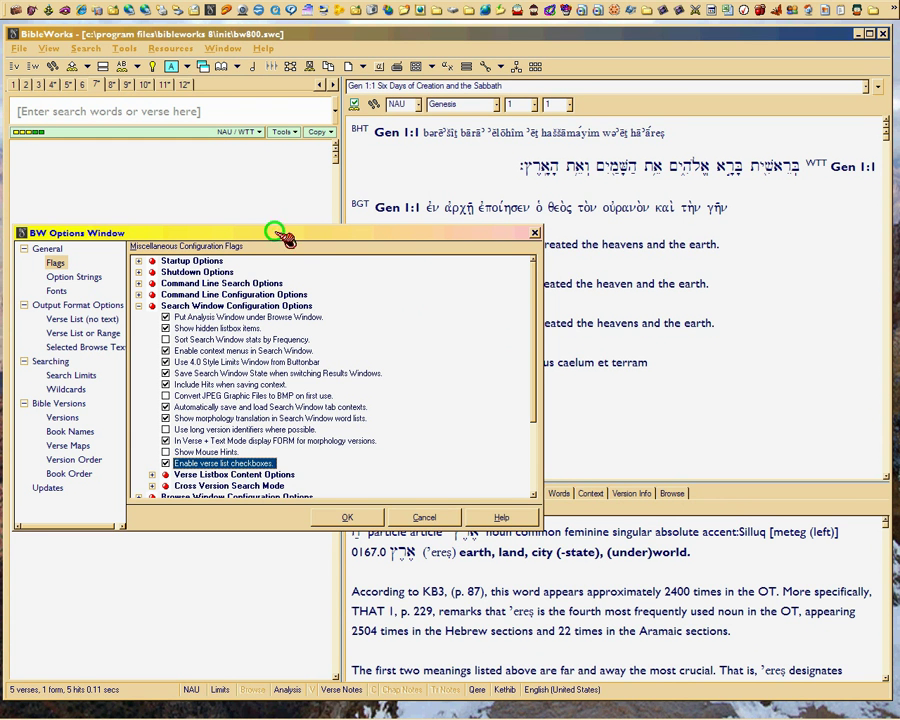
{"action": "left_click_drag", "start_coordinate": [283, 237], "coordinate": [609, 264]}
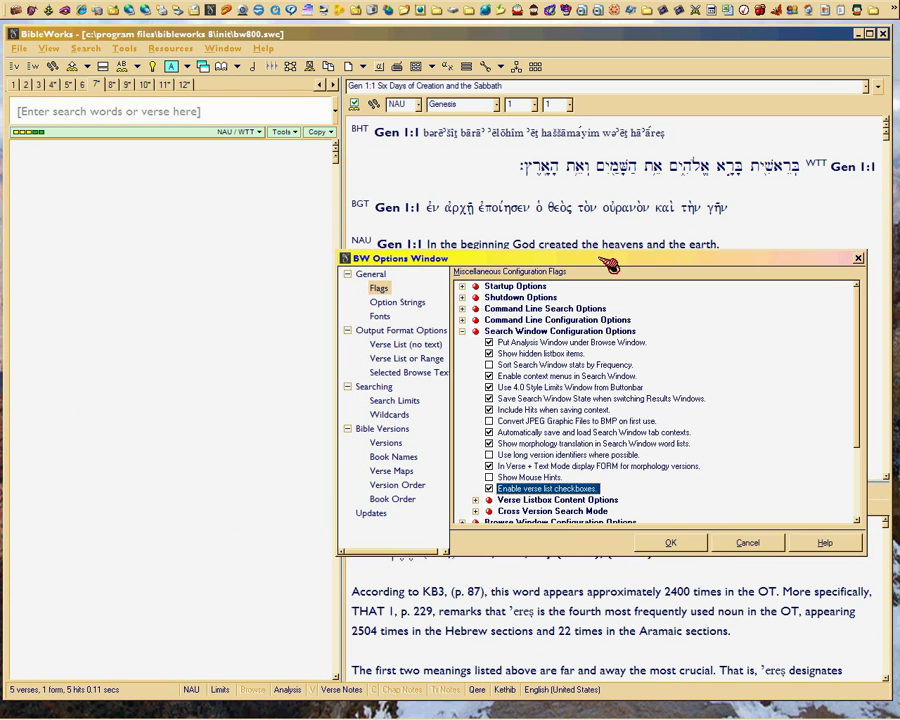
{"action": "left_click", "coordinate": [670, 543]}
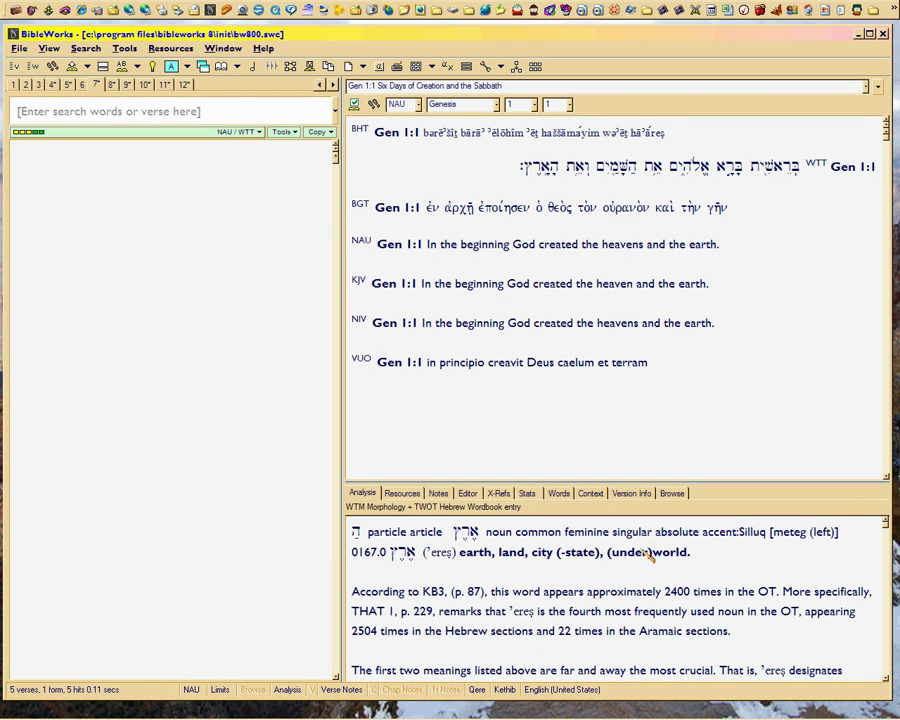
Select the verb ברא in the WTT text of Gen 1:1 and run Search for Phrase on it.
{"action": "mouse_move", "coordinate": [563, 193]}
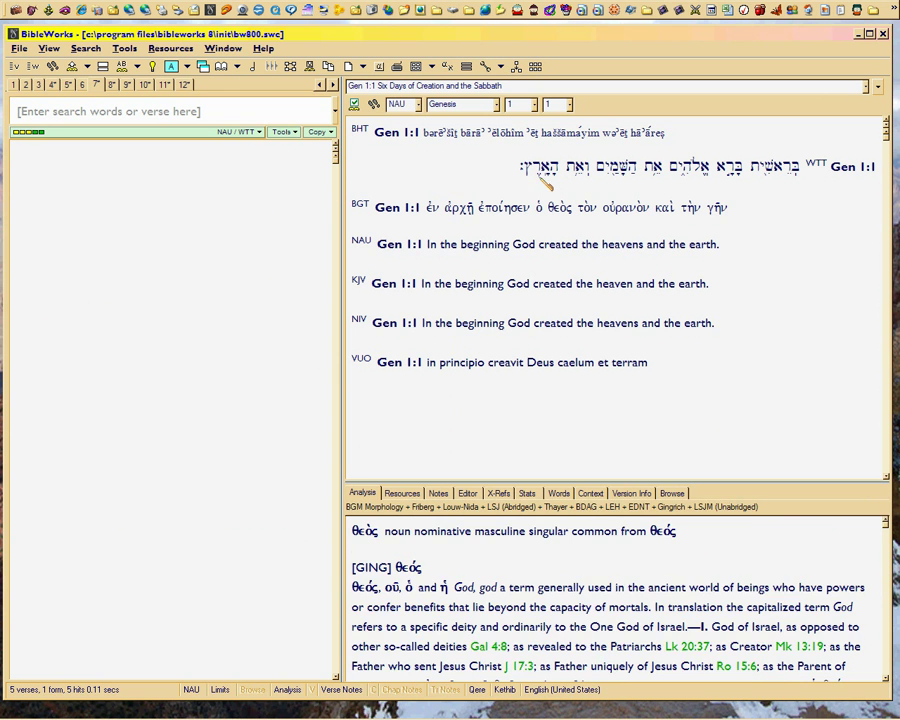
{"action": "mouse_move", "coordinate": [530, 177]}
{"action": "mouse_move", "coordinate": [630, 182]}
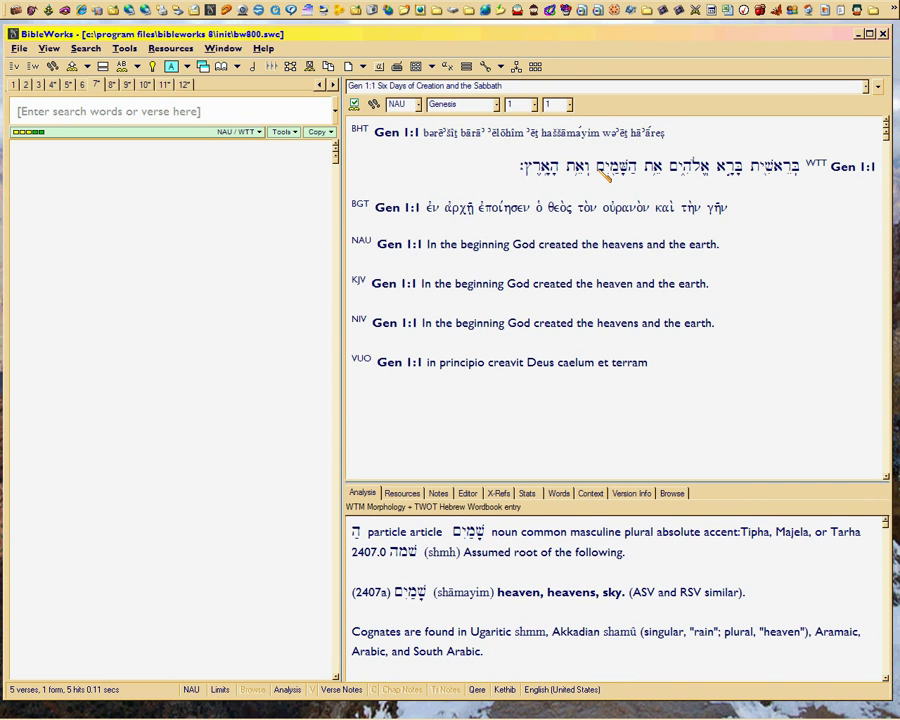
{"action": "left_click", "coordinate": [745, 175]}
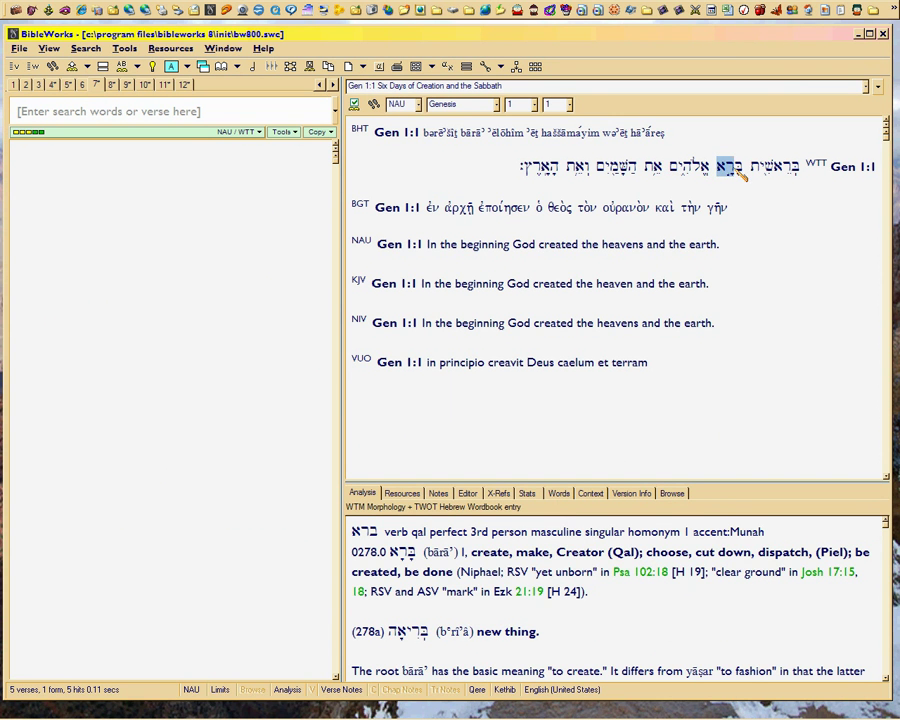
{"action": "right_click", "coordinate": [745, 175]}
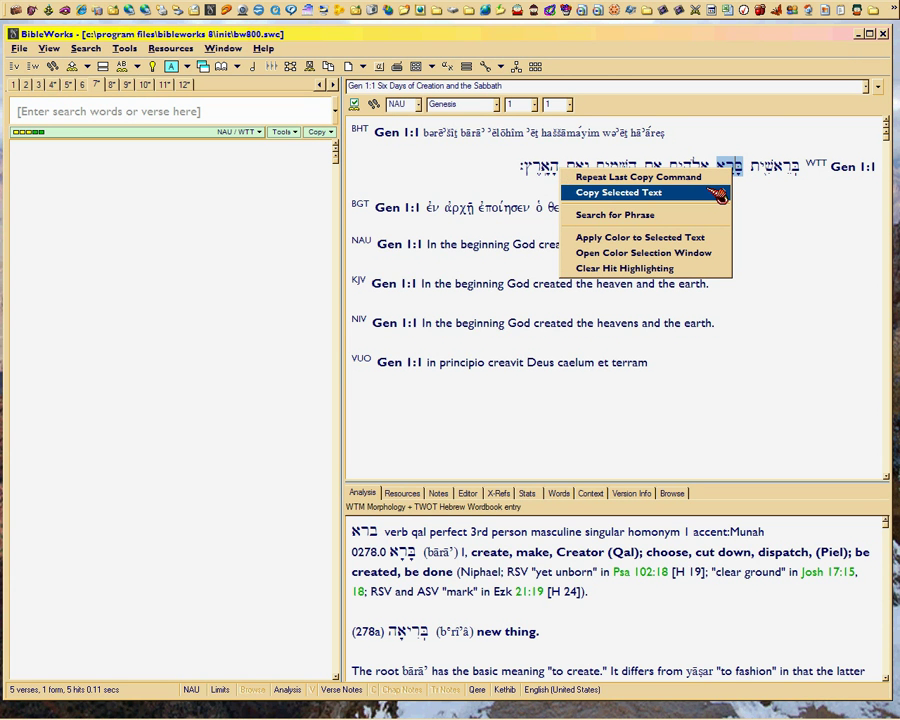
{"action": "mouse_move", "coordinate": [720, 195]}
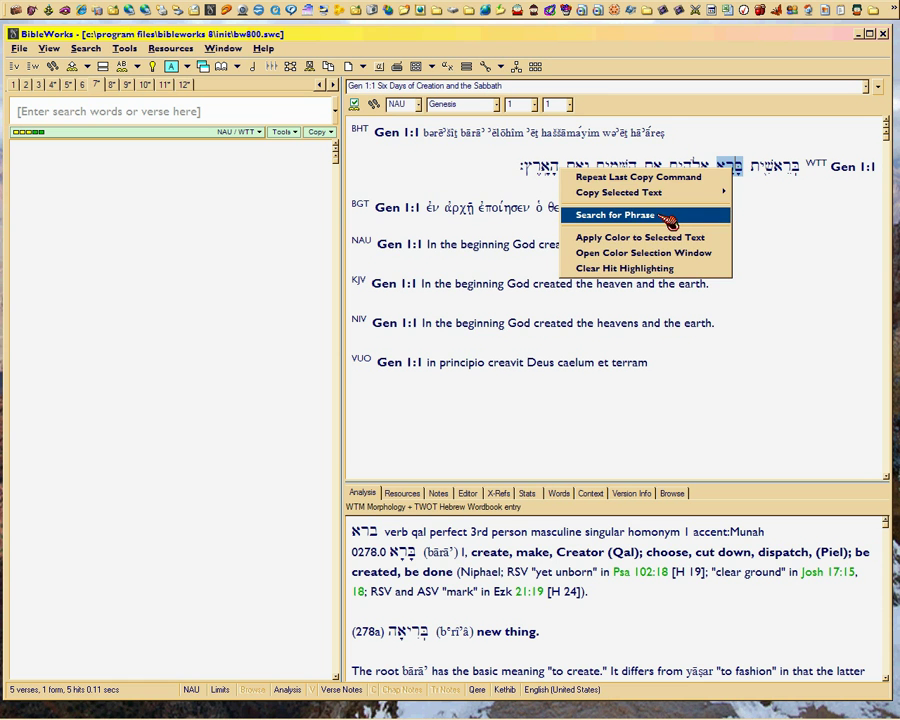
{"action": "left_click", "coordinate": [666, 216]}
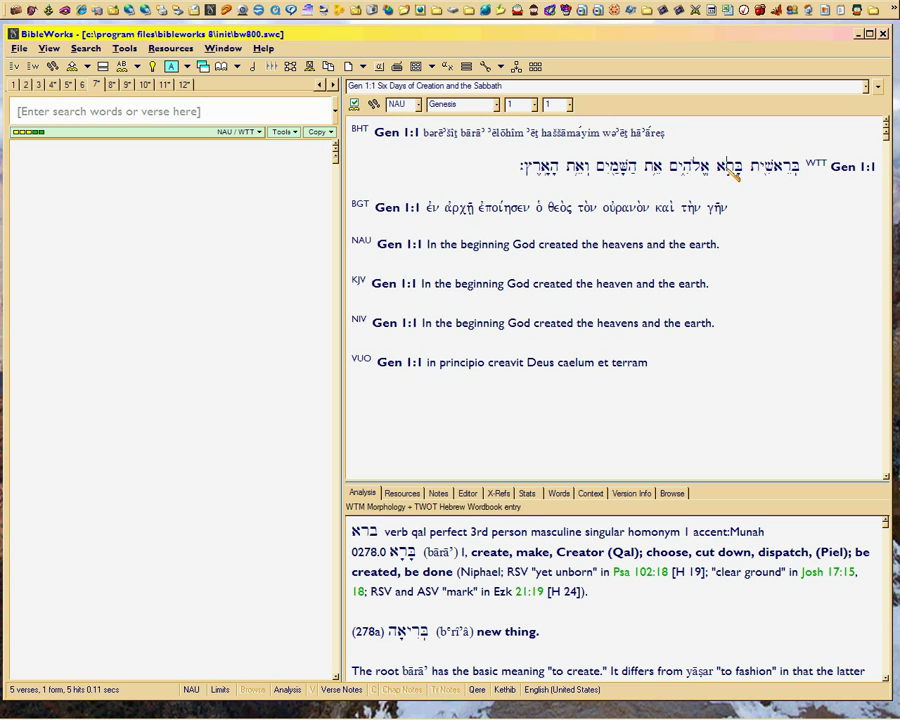
{"action": "double_click", "coordinate": [742, 172]}
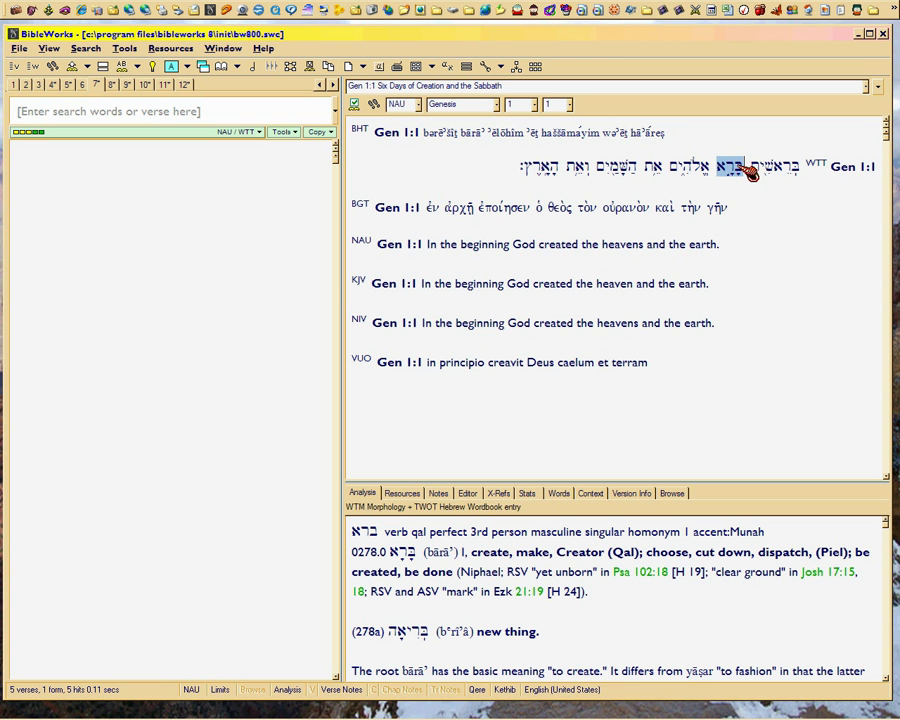
{"action": "right_click", "coordinate": [742, 171]}
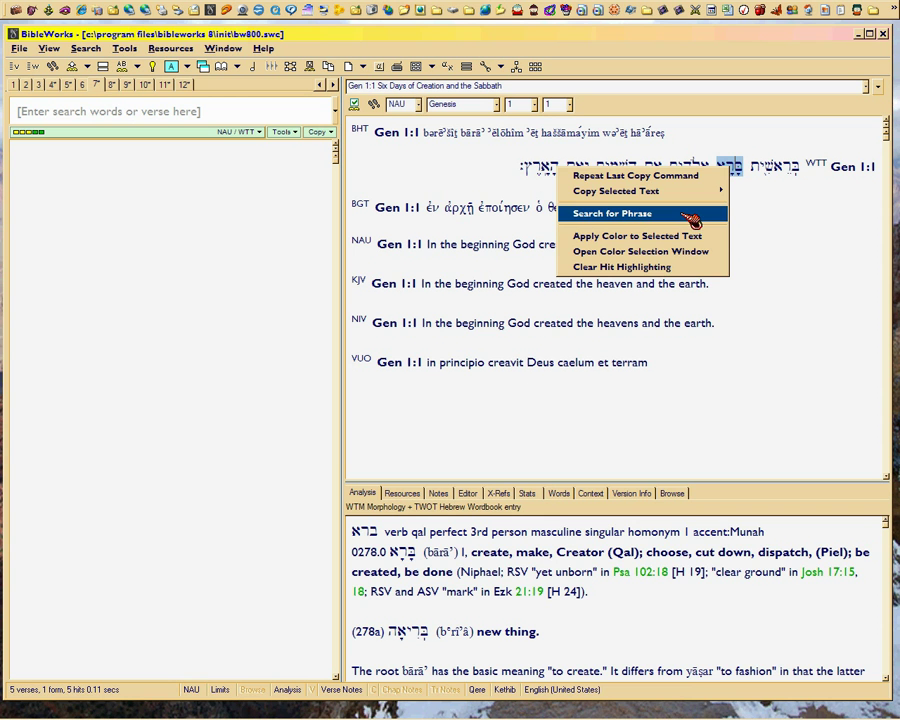
{"action": "left_click", "coordinate": [690, 214]}
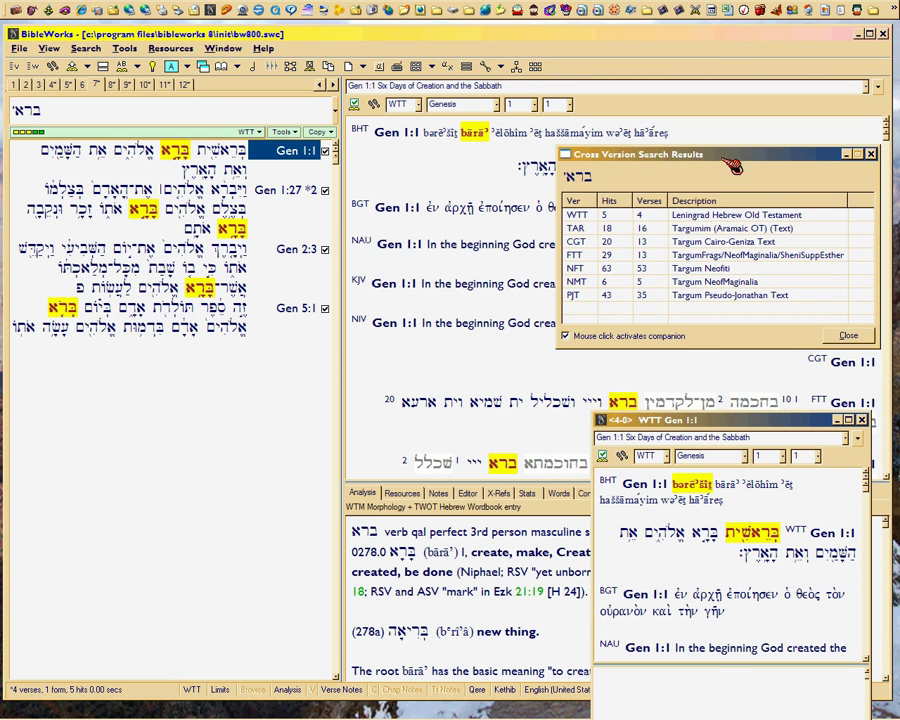
Move the Cross Version Search Results window below the verse list and the WTT Gen 1:1 window over the Browse Window's upper area.
{"action": "left_click_drag", "start_coordinate": [724, 160], "coordinate": [175, 486]}
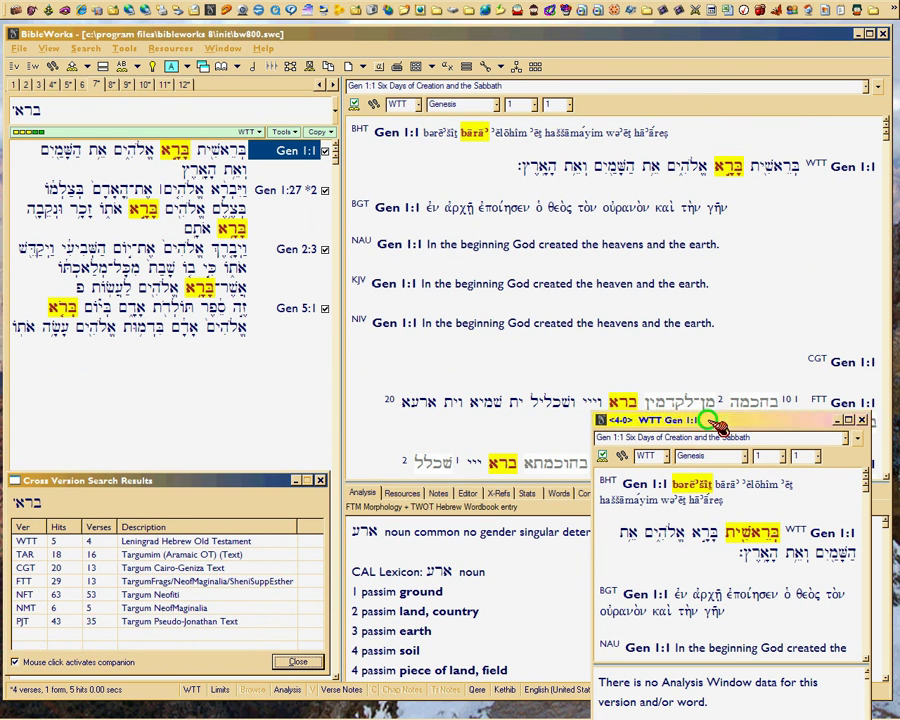
{"action": "left_click_drag", "start_coordinate": [719, 427], "coordinate": [497, 120]}
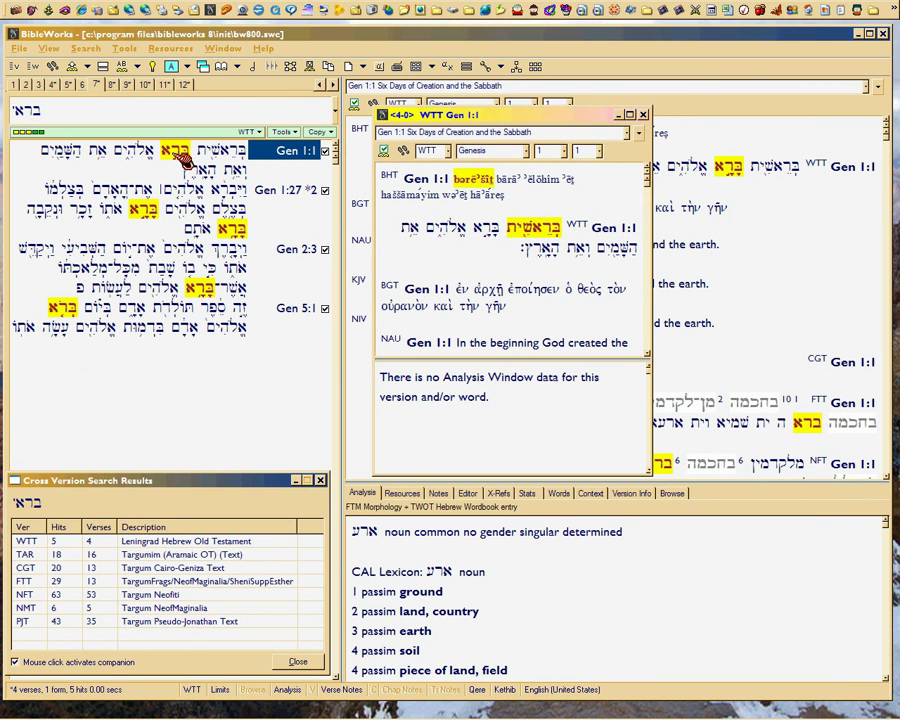
{"action": "mouse_move", "coordinate": [550, 238]}
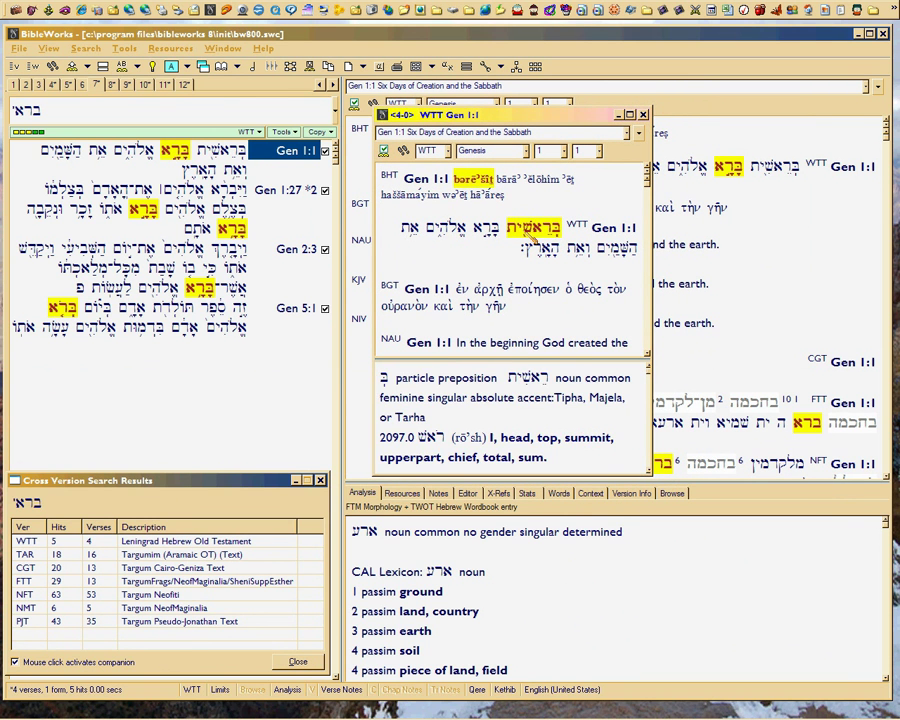
{"action": "left_click", "coordinate": [521, 230]}
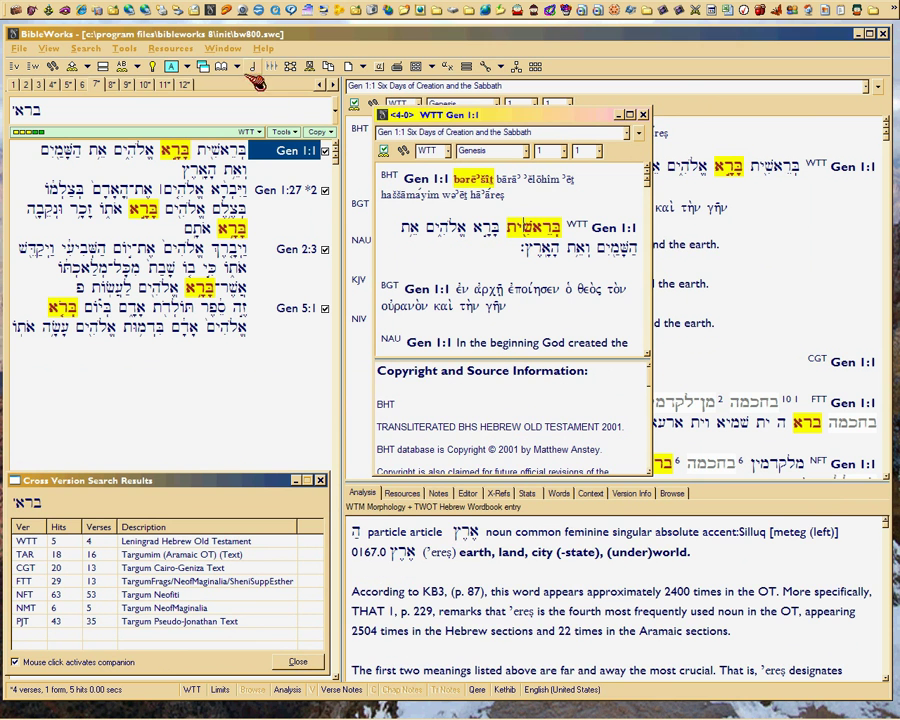
Turn off "In Verse + Text Mode display FORM for morphology versions" in the Search Window Configuration Options and apply it.
{"action": "left_click", "coordinate": [128, 49]}
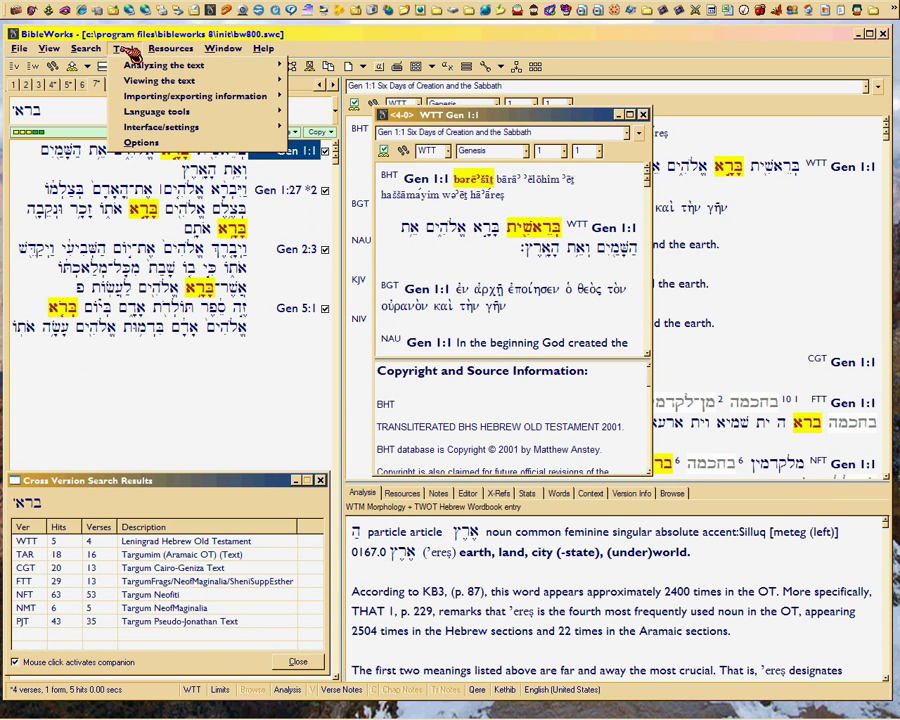
{"action": "left_click", "coordinate": [140, 143]}
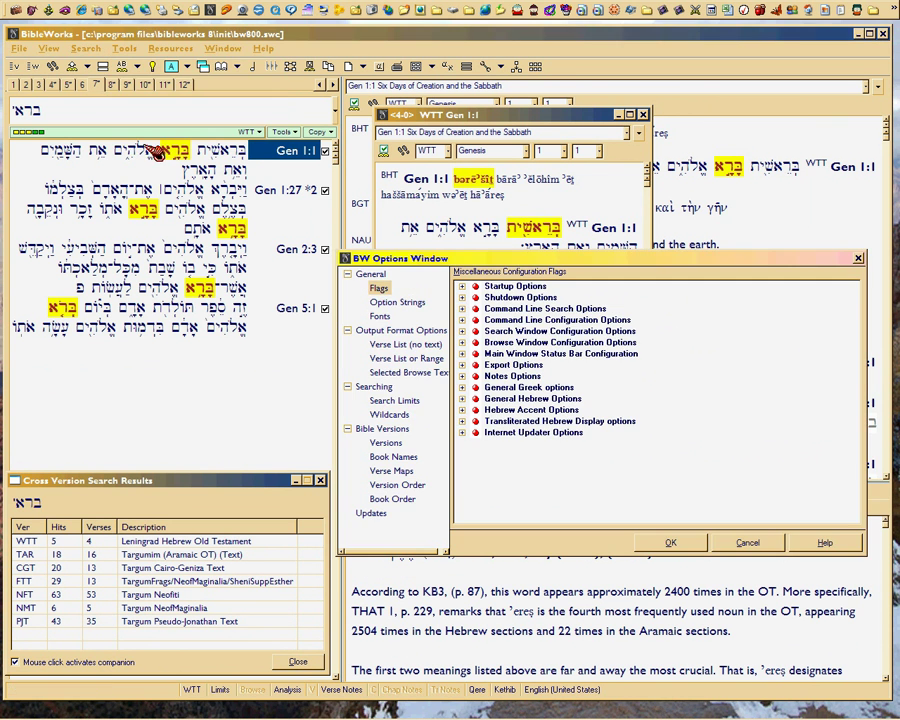
{"action": "left_click", "coordinate": [475, 332]}
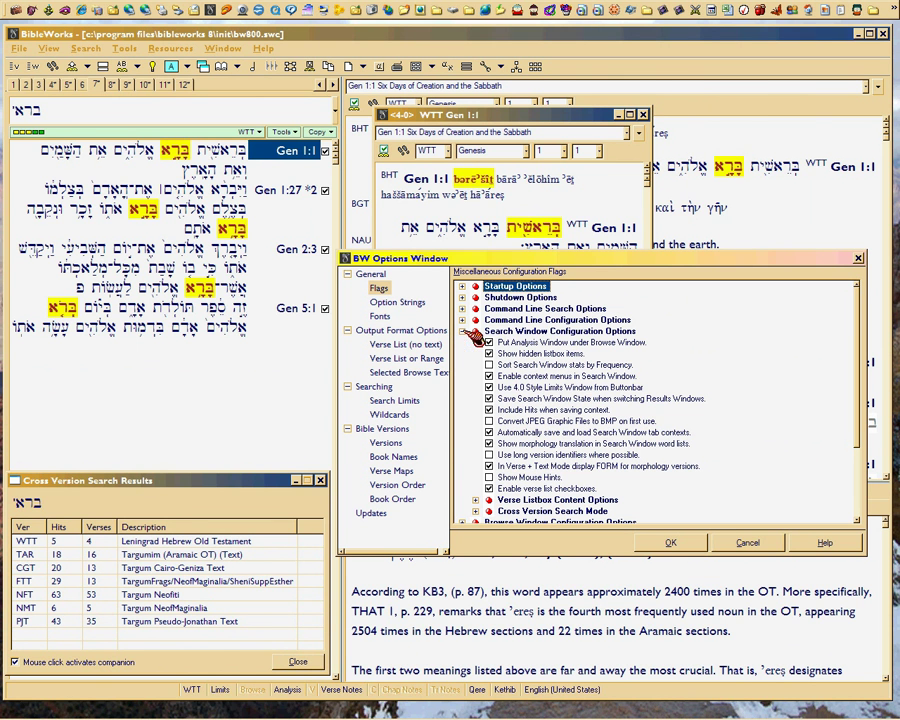
{"action": "left_click", "coordinate": [578, 472]}
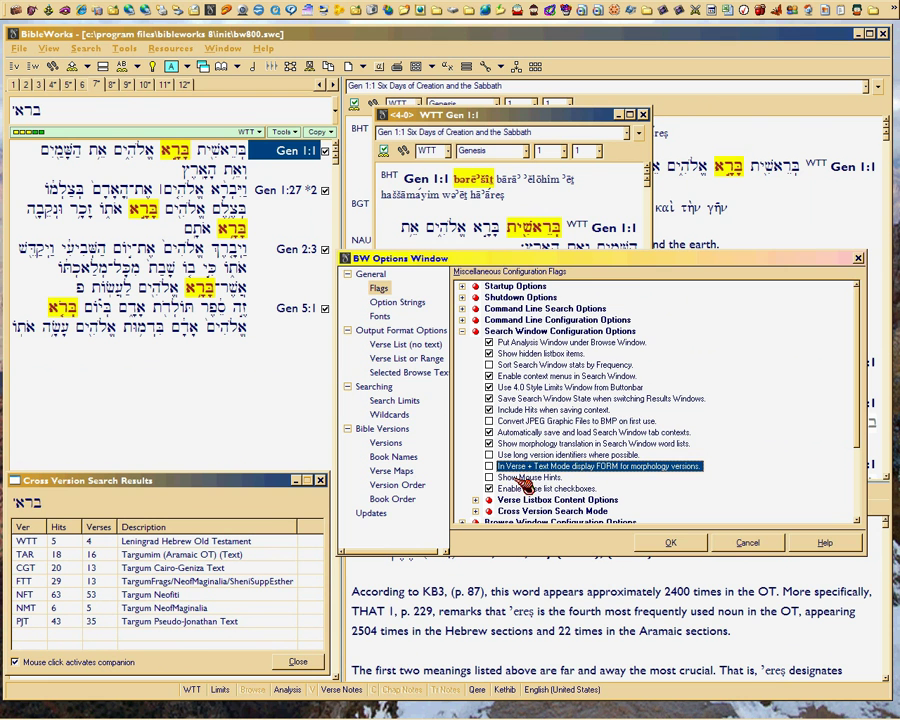
{"action": "left_click", "coordinate": [673, 543]}
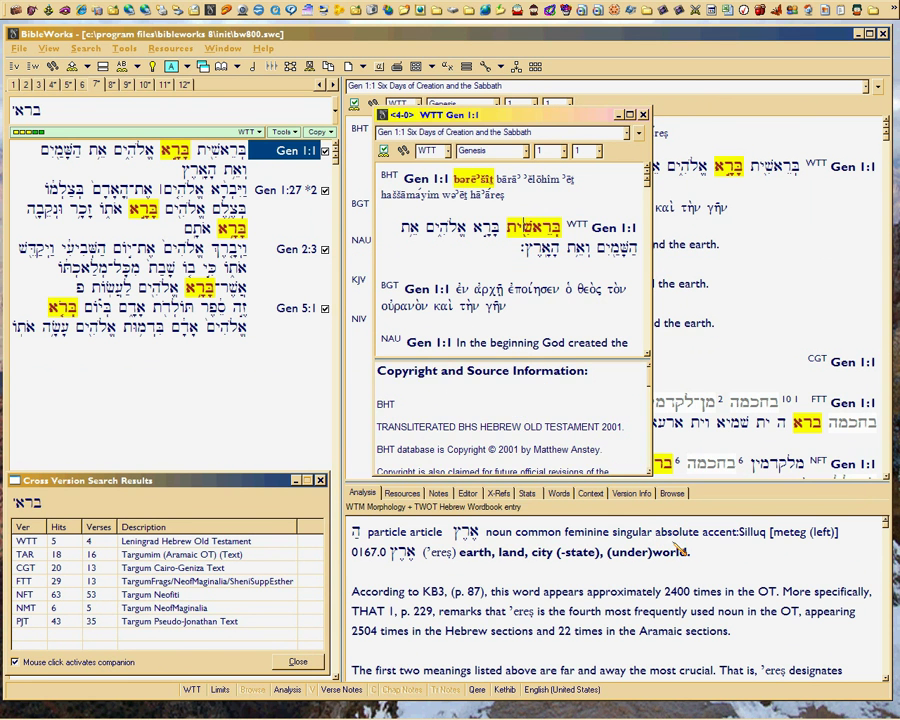
Clear search tab 7 and close the Cross Version Search Results and WTT Gen 1:1 windows.
{"action": "right_click", "coordinate": [122, 88]}
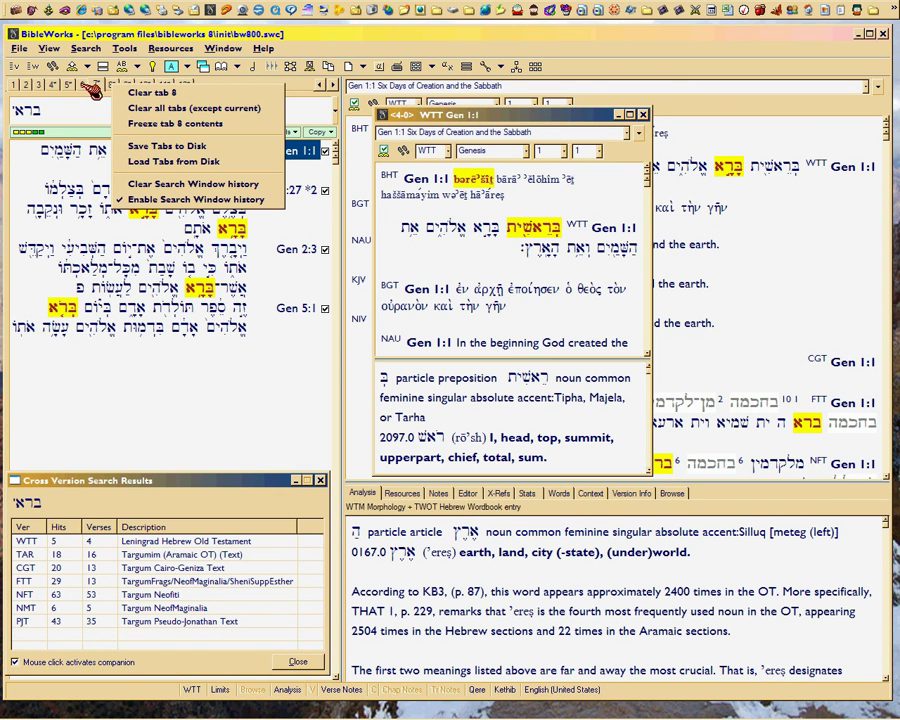
{"action": "left_click", "coordinate": [95, 86]}
{"action": "right_click", "coordinate": [107, 90]}
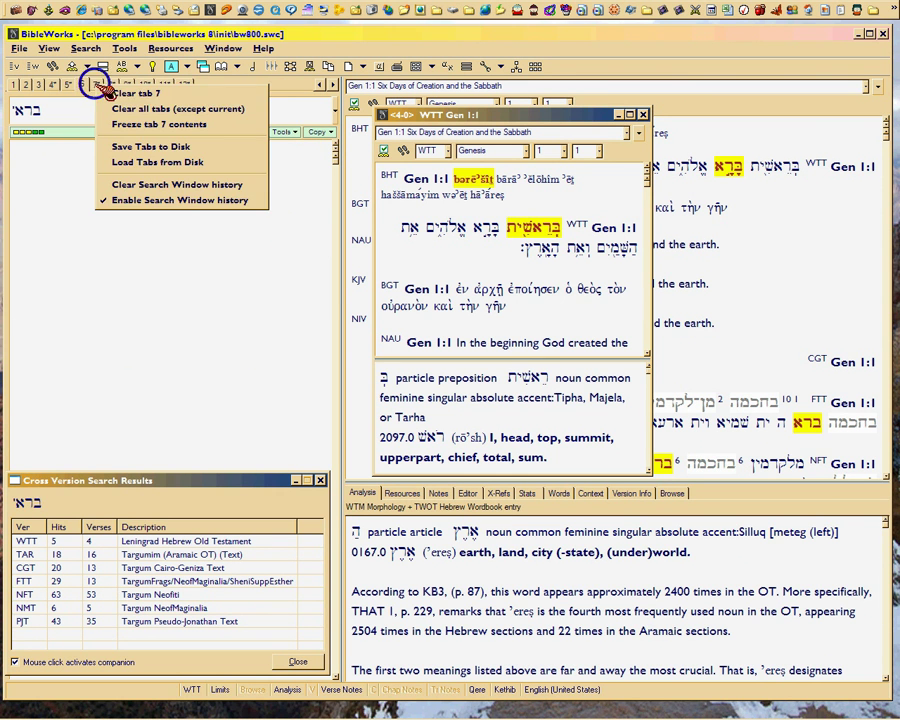
{"action": "left_click", "coordinate": [130, 92]}
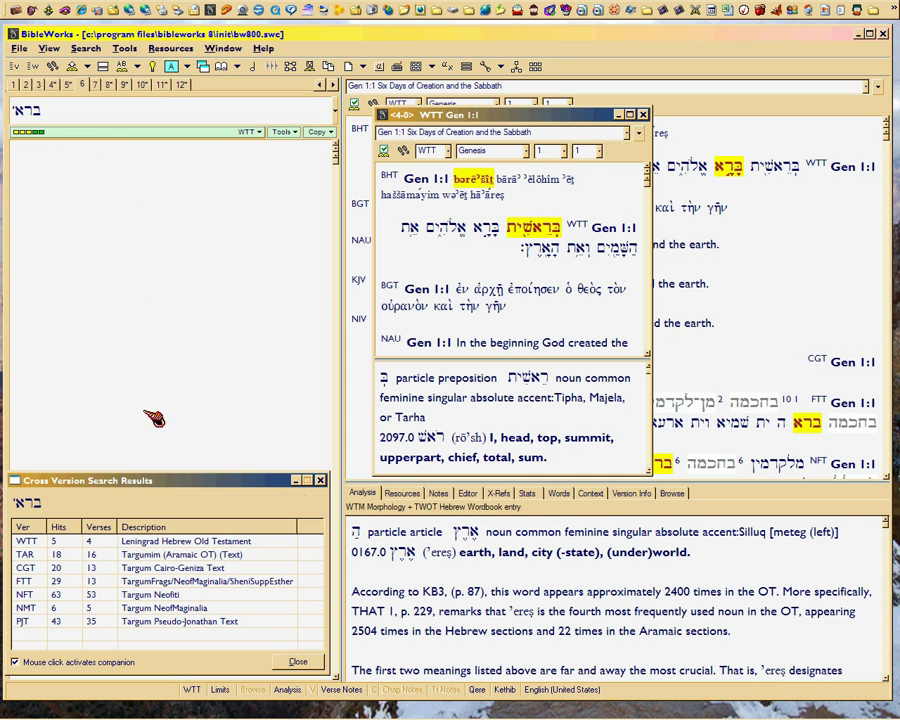
{"action": "left_click", "coordinate": [320, 480]}
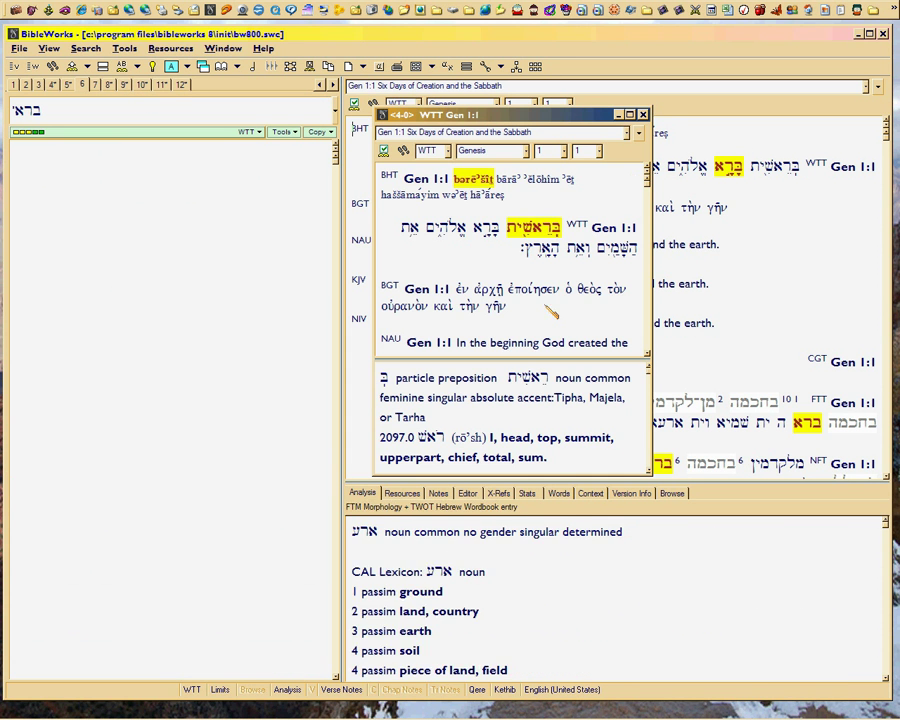
{"action": "left_click", "coordinate": [643, 114]}
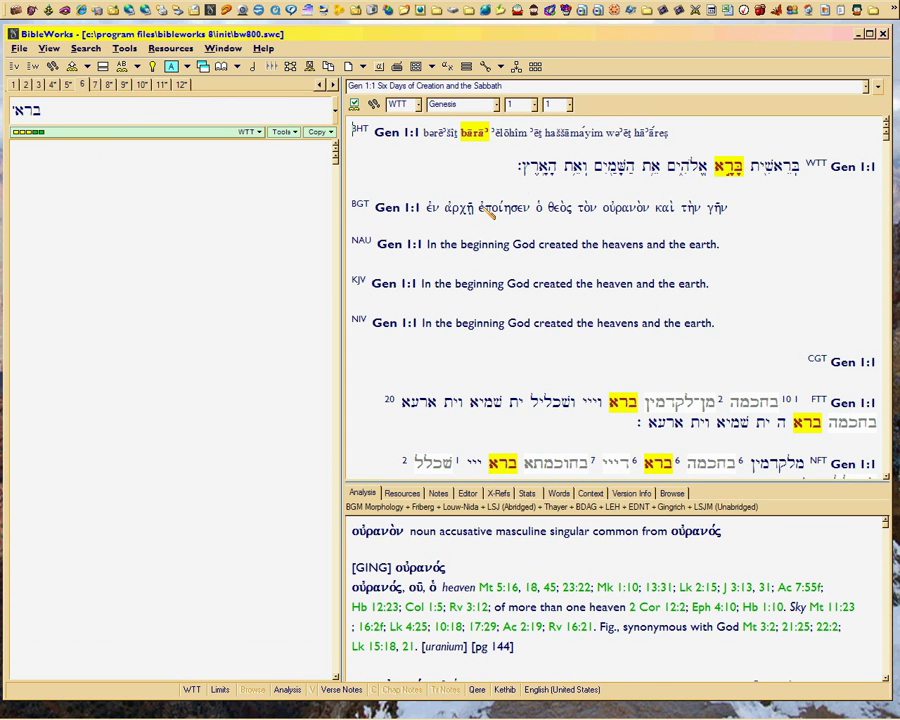
Toggle the morphology FORM display flag on and back off in the Search Window Configuration Options, and apply.
{"action": "right_click", "coordinate": [733, 172]}
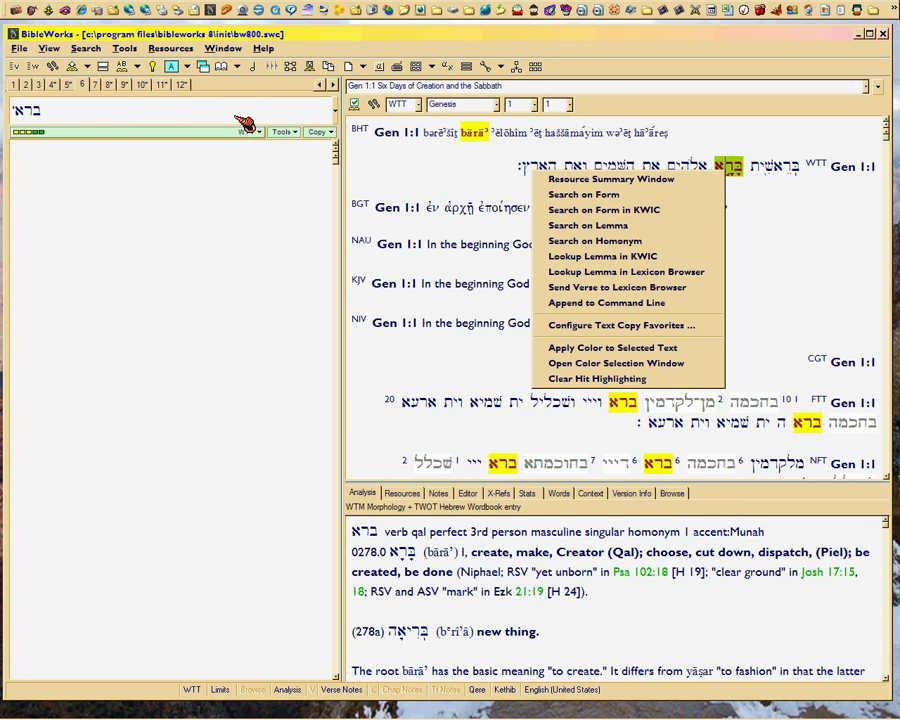
{"action": "left_click", "coordinate": [138, 50]}
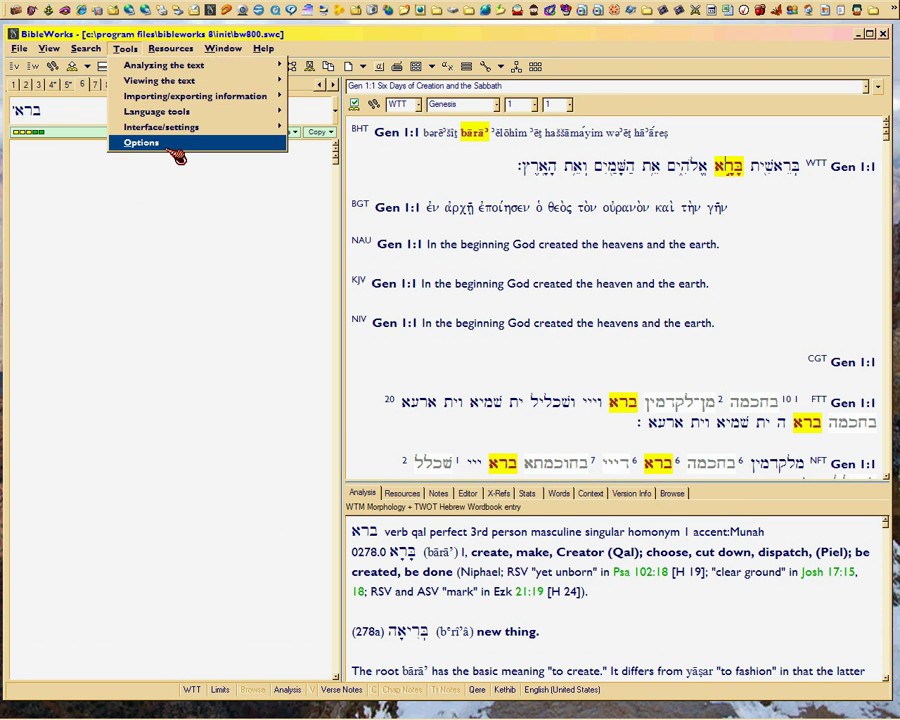
{"action": "left_click", "coordinate": [236, 143]}
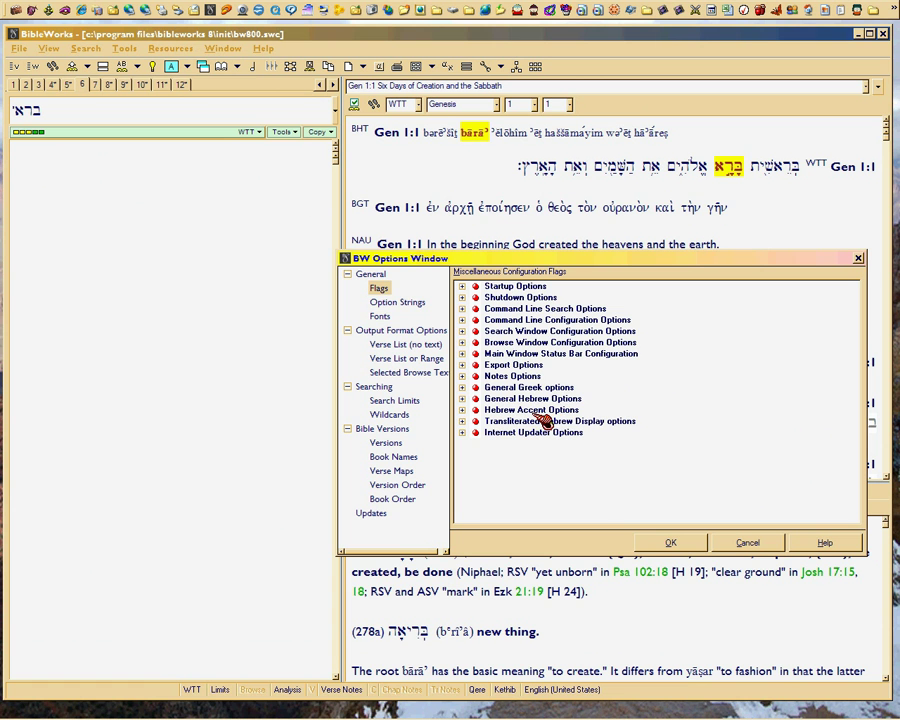
{"action": "left_click", "coordinate": [465, 332]}
{"action": "left_click", "coordinate": [602, 467]}
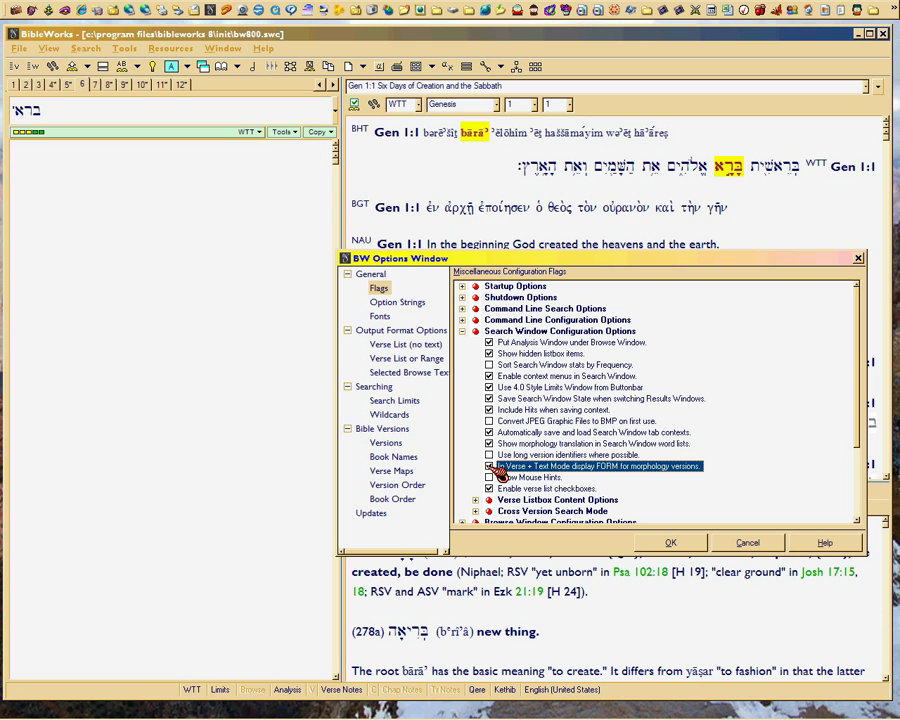
{"action": "left_click", "coordinate": [490, 467]}
{"action": "left_click", "coordinate": [682, 541]}
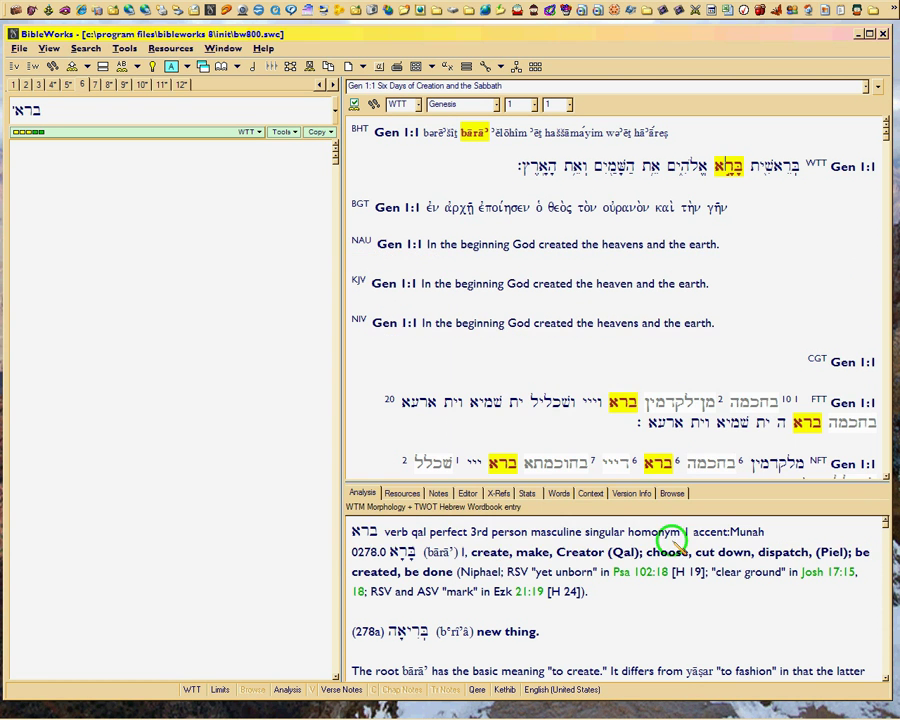
Run Search on Lemma for ברא from the WTT text of Gen 1:1.
{"action": "mouse_move", "coordinate": [740, 178]}
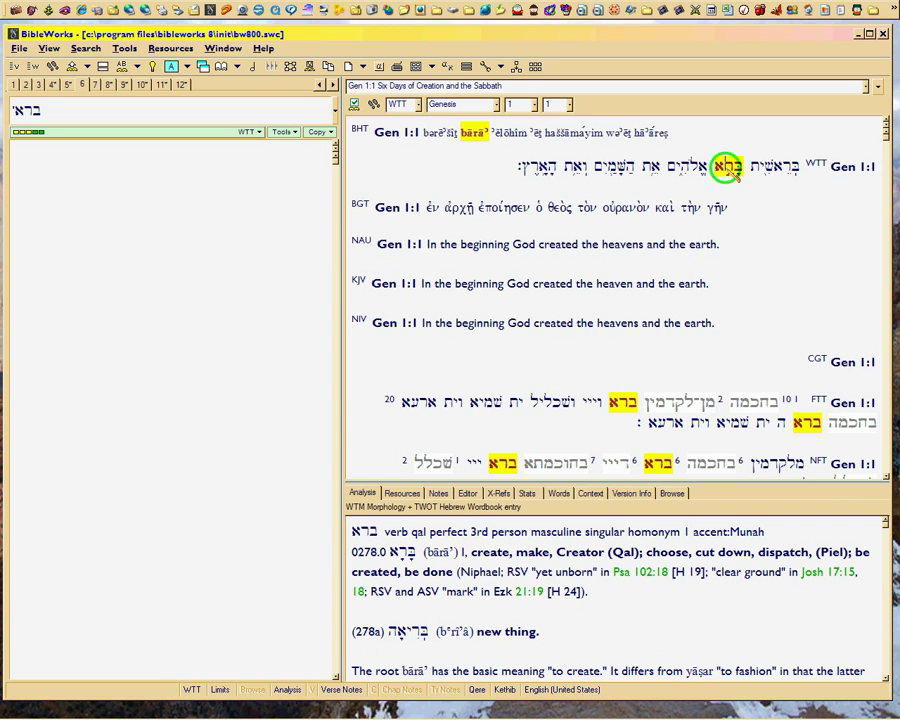
{"action": "right_click", "coordinate": [735, 173]}
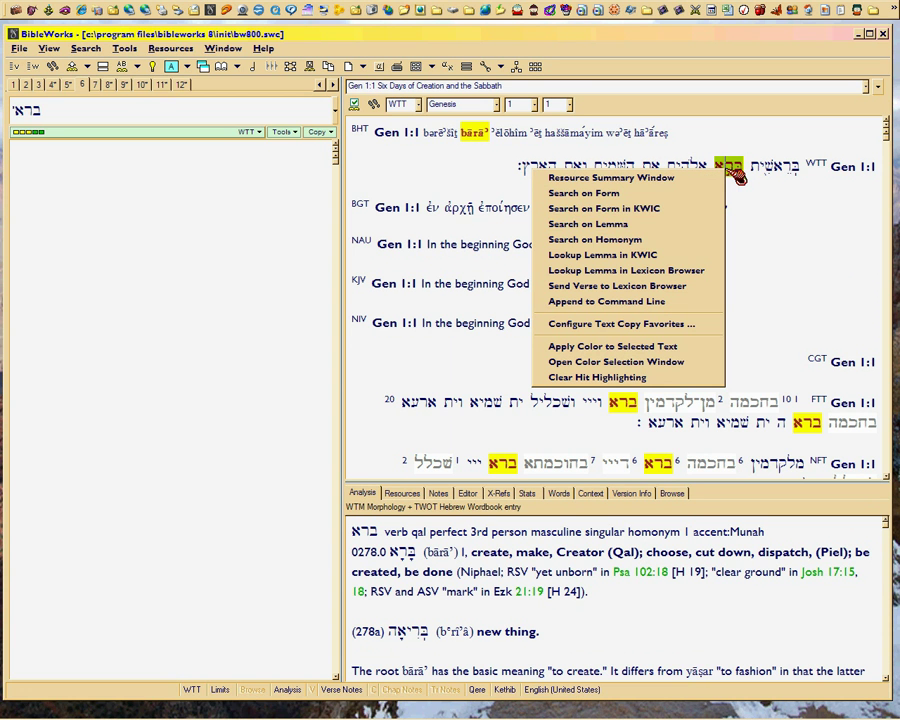
{"action": "left_click", "coordinate": [640, 226]}
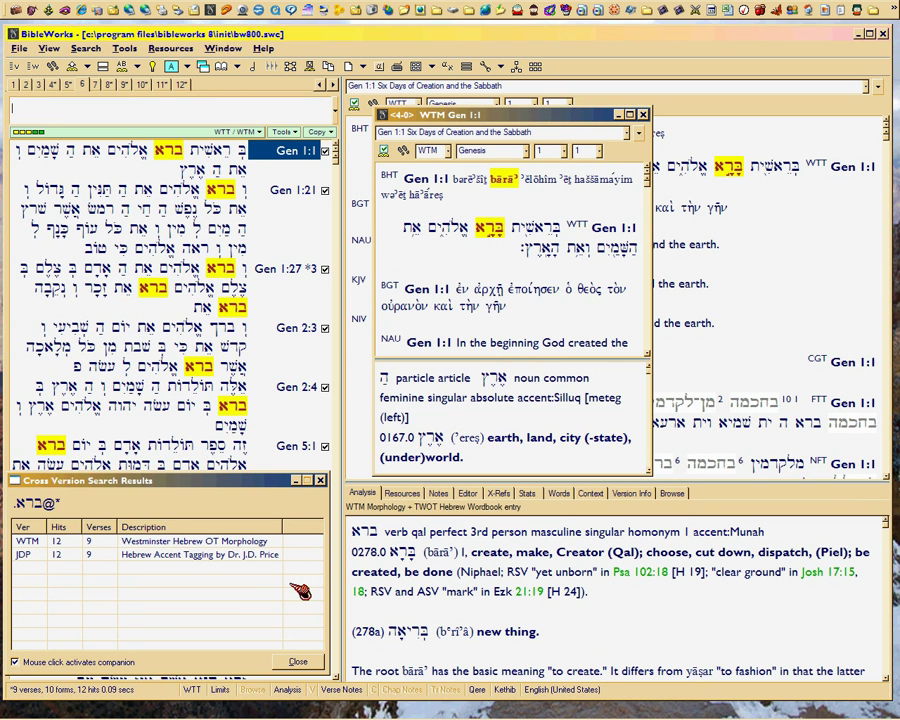
Move the Cross Version Search Results window off the verse list to view the lemma search results, and close that window.
{"action": "left_click_drag", "start_coordinate": [240, 483], "coordinate": [728, 512]}
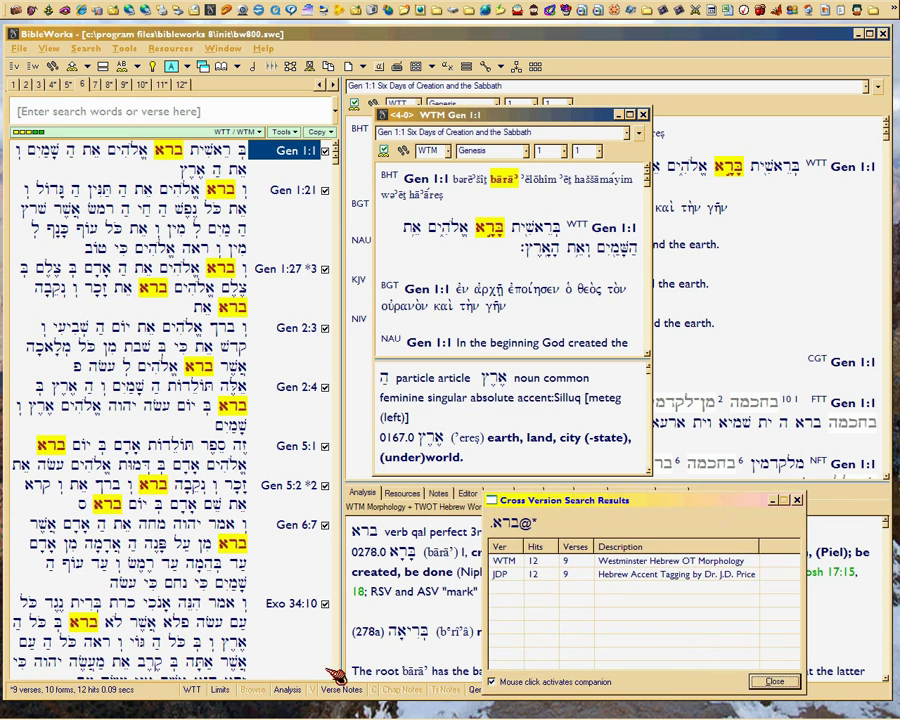
{"action": "left_click", "coordinate": [16, 693]}
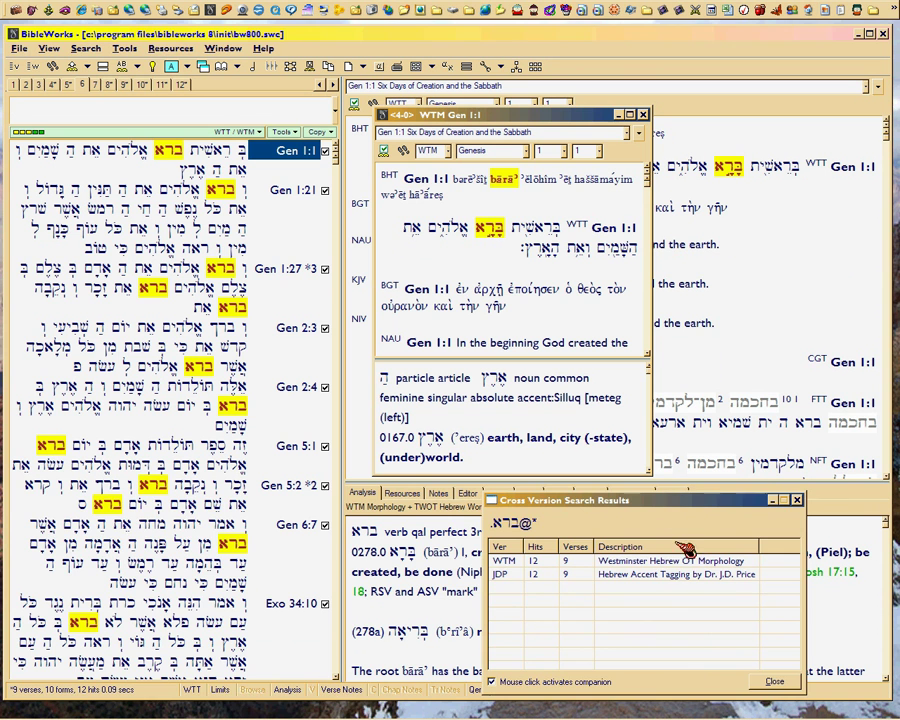
{"action": "left_click_drag", "start_coordinate": [665, 510], "coordinate": [192, 512]}
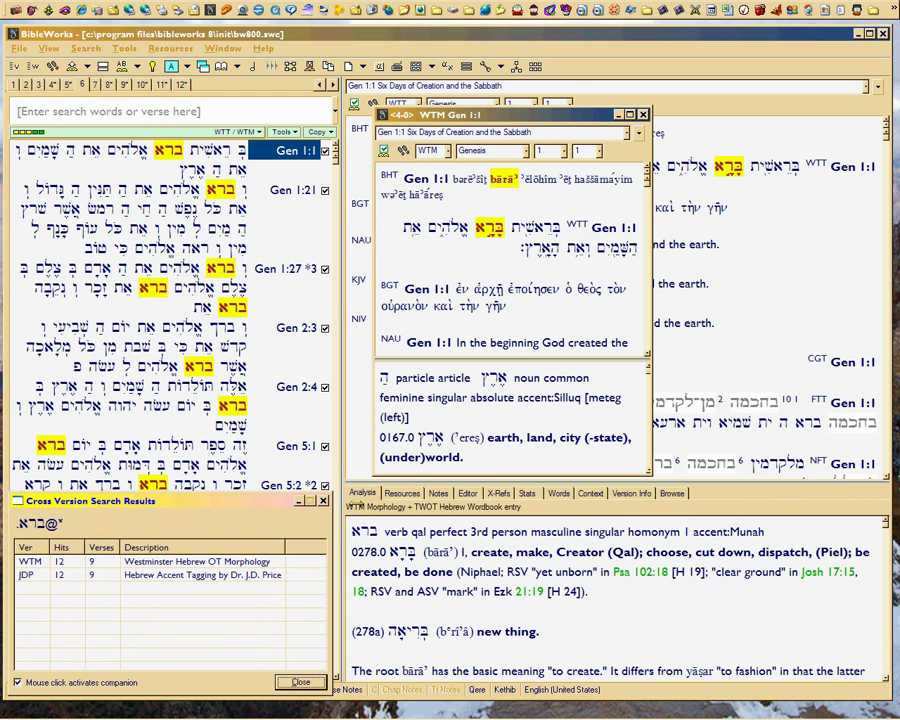
{"action": "left_click", "coordinate": [326, 501]}
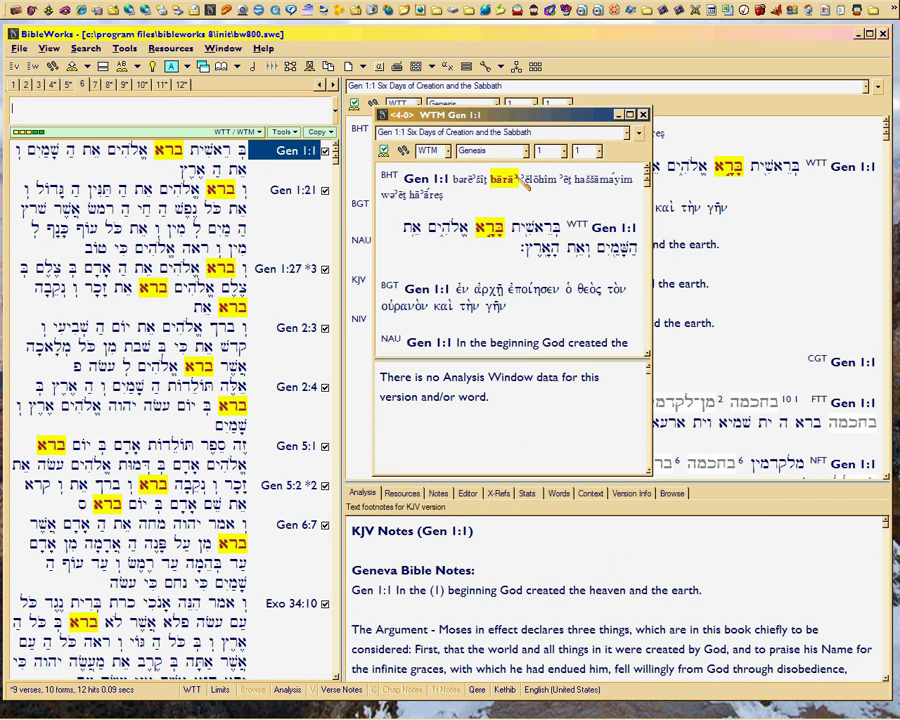
Enlarge the WTM Gen 1:1 window and its analysis pane, and move the window over the far side of the browse text.
{"action": "left_click_drag", "start_coordinate": [525, 115], "coordinate": [501, 124]}
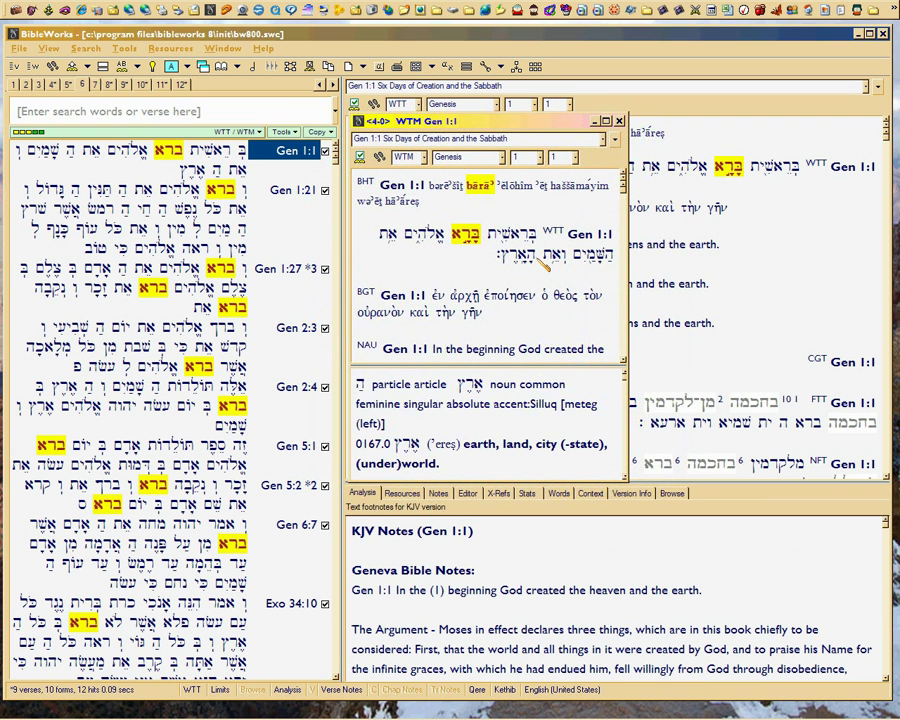
{"action": "left_click_drag", "start_coordinate": [494, 482], "coordinate": [488, 607]}
{"action": "mouse_move", "coordinate": [511, 354]}
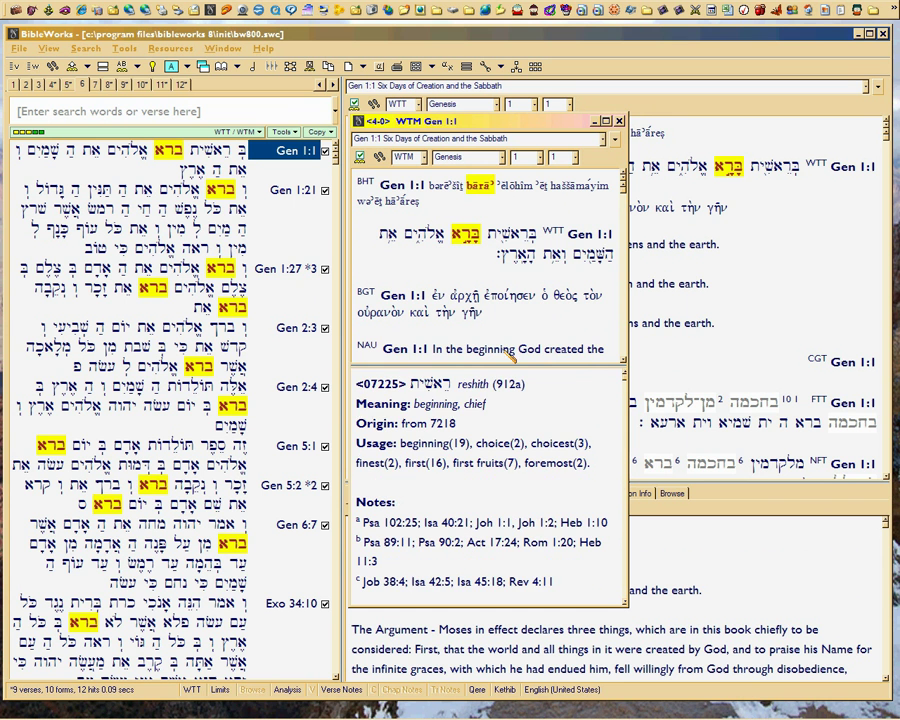
{"action": "left_click_drag", "start_coordinate": [495, 364], "coordinate": [491, 360]}
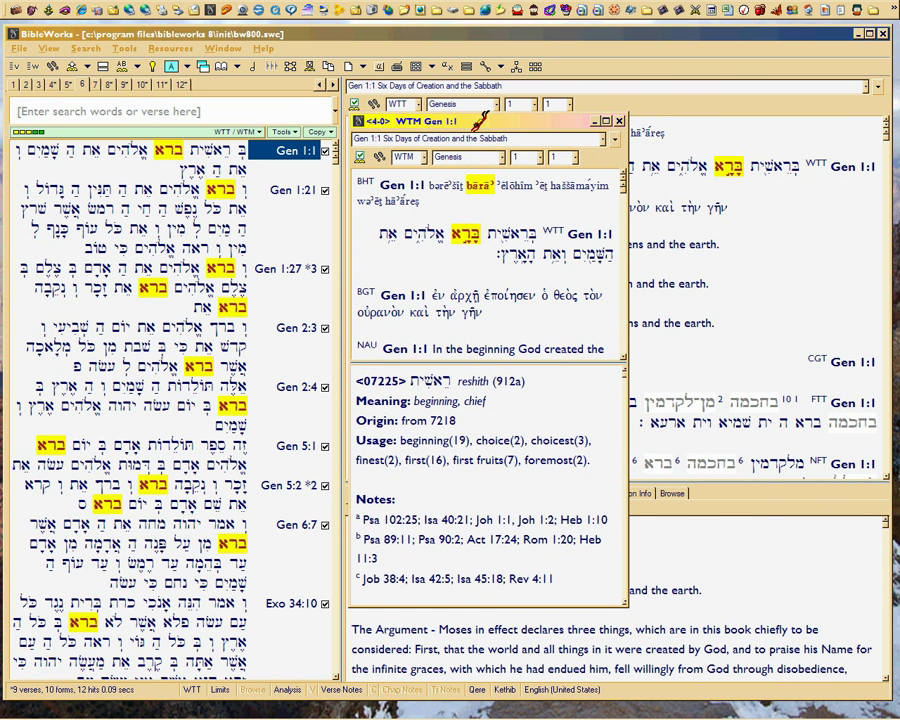
{"action": "left_click_drag", "start_coordinate": [428, 117], "coordinate": [666, 188]}
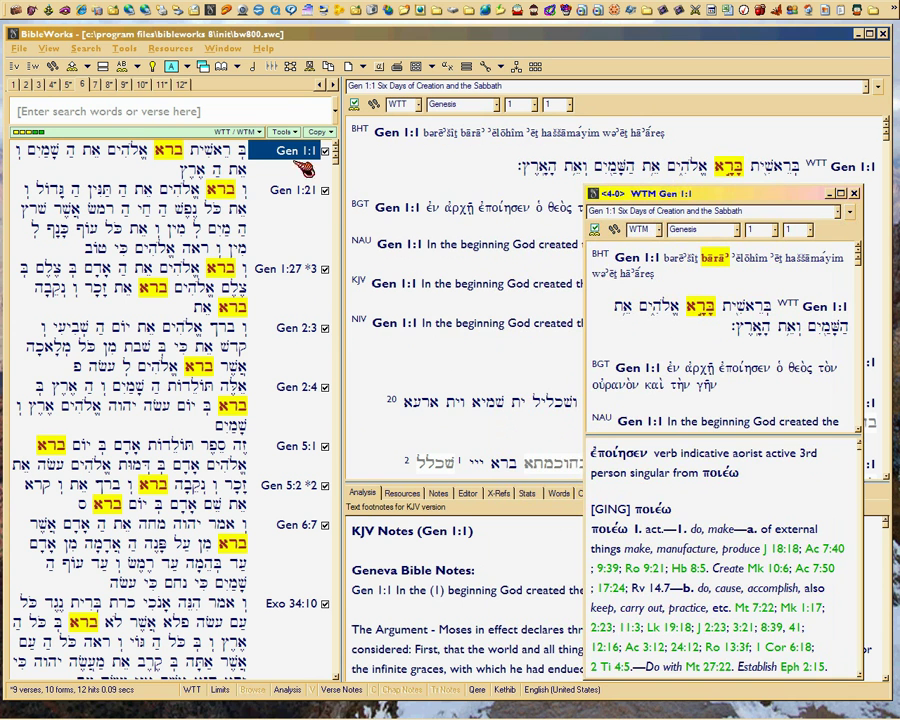
Open the program's configuration flags and expand the Search Window Configuration Options and Verse Listbox Content Options.
{"action": "left_click", "coordinate": [172, 49]}
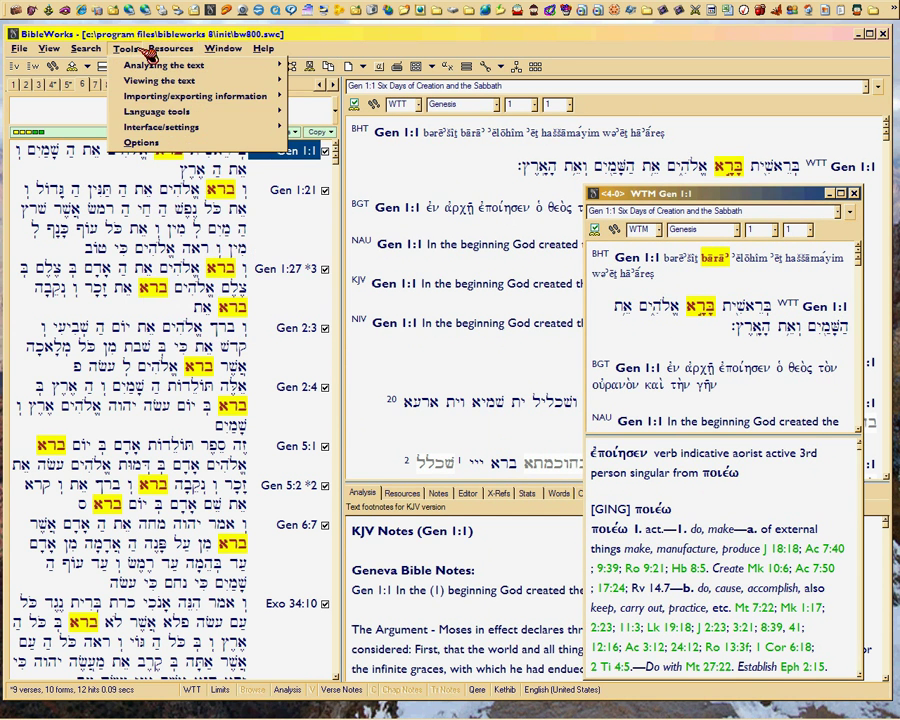
{"action": "left_click", "coordinate": [134, 141]}
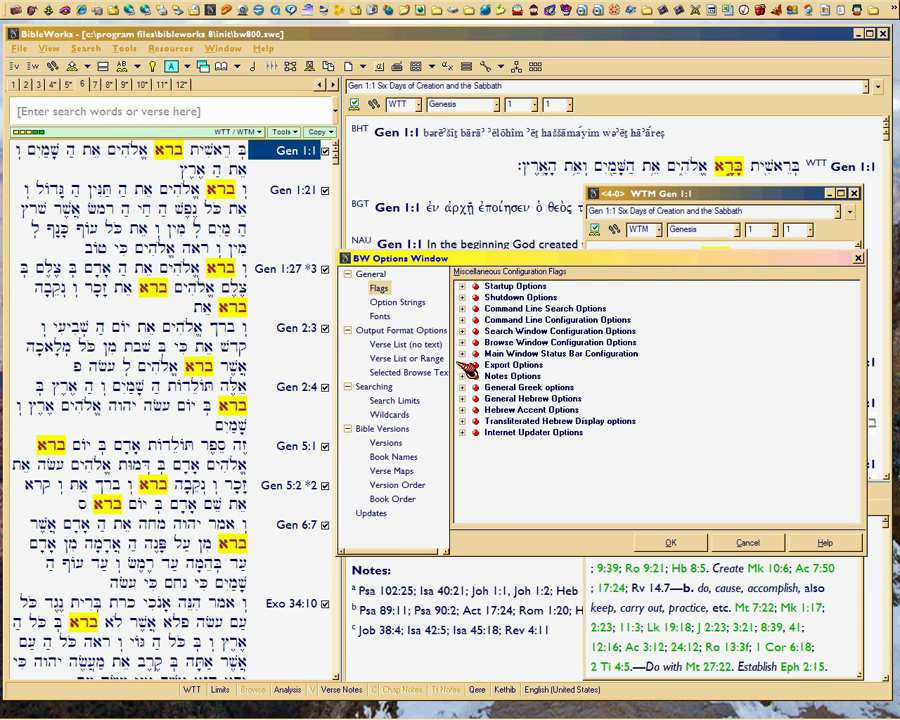
{"action": "left_click", "coordinate": [462, 331]}
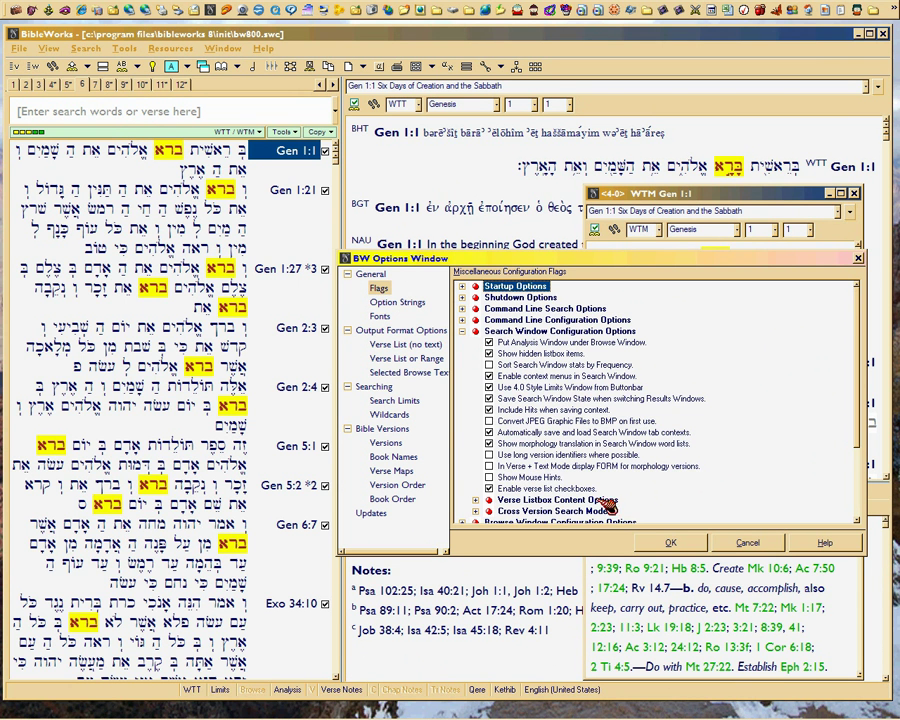
{"action": "scroll", "coordinate": [580, 505], "scroll_direction": "down", "scroll_amount": 1}
{"action": "scroll", "coordinate": [580, 505], "scroll_direction": "down", "scroll_amount": 2}
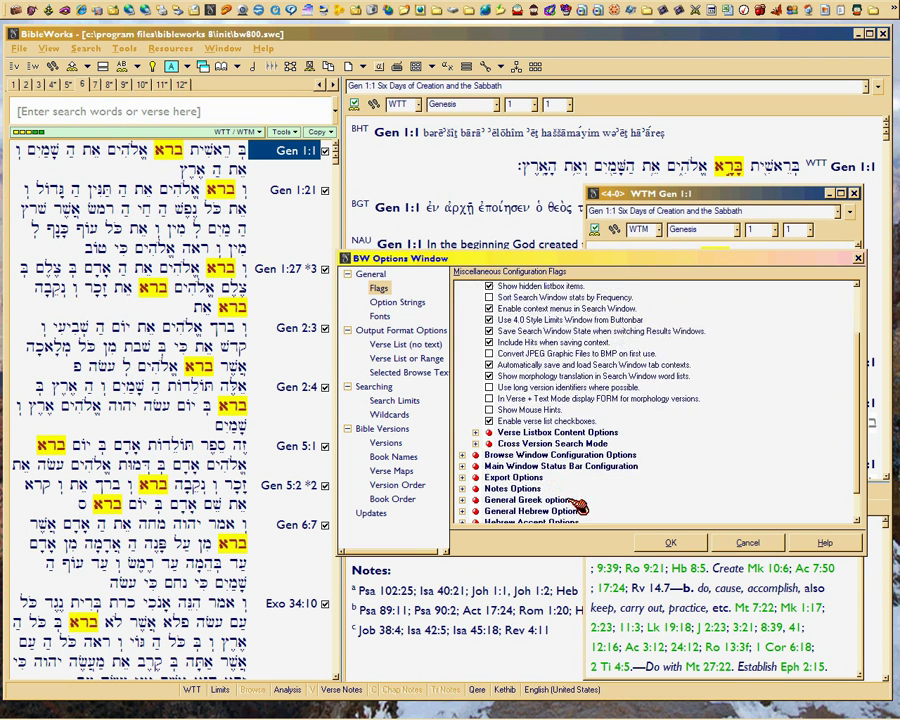
{"action": "left_click", "coordinate": [476, 421]}
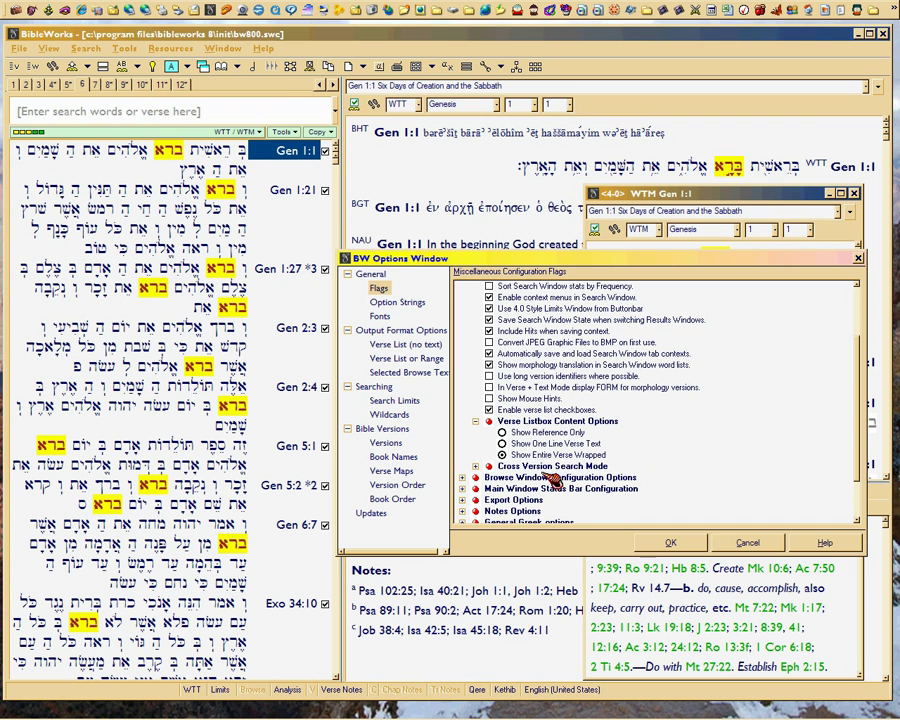
Toggle the Enable verse list checkboxes flag off and back on, and move the BW Options Window down to uncover the browse text.
{"action": "left_click", "coordinate": [540, 414]}
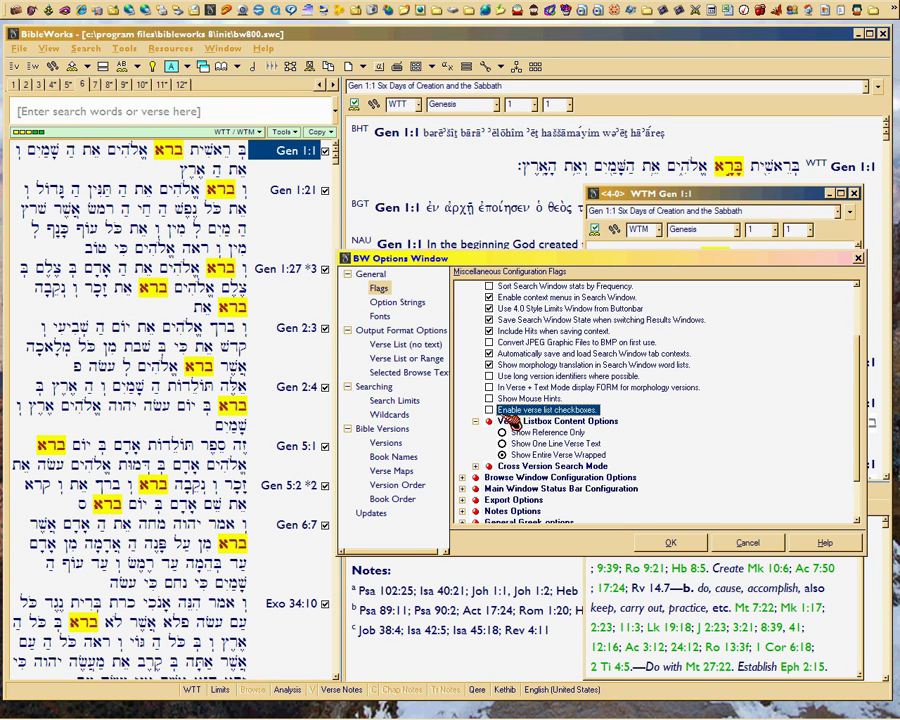
{"action": "left_click", "coordinate": [489, 410]}
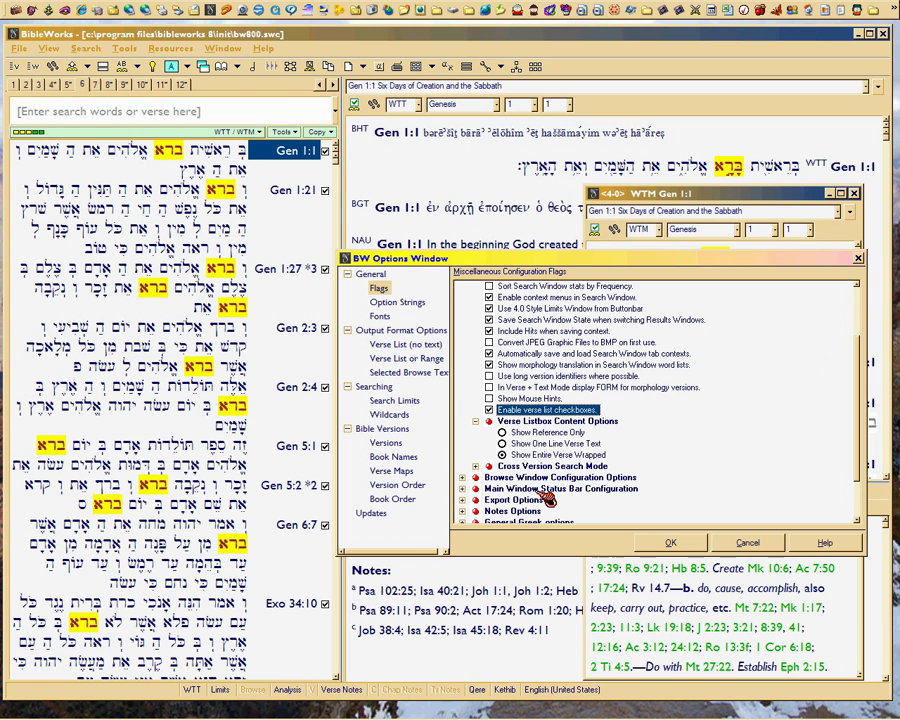
{"action": "left_click_drag", "start_coordinate": [574, 261], "coordinate": [632, 380]}
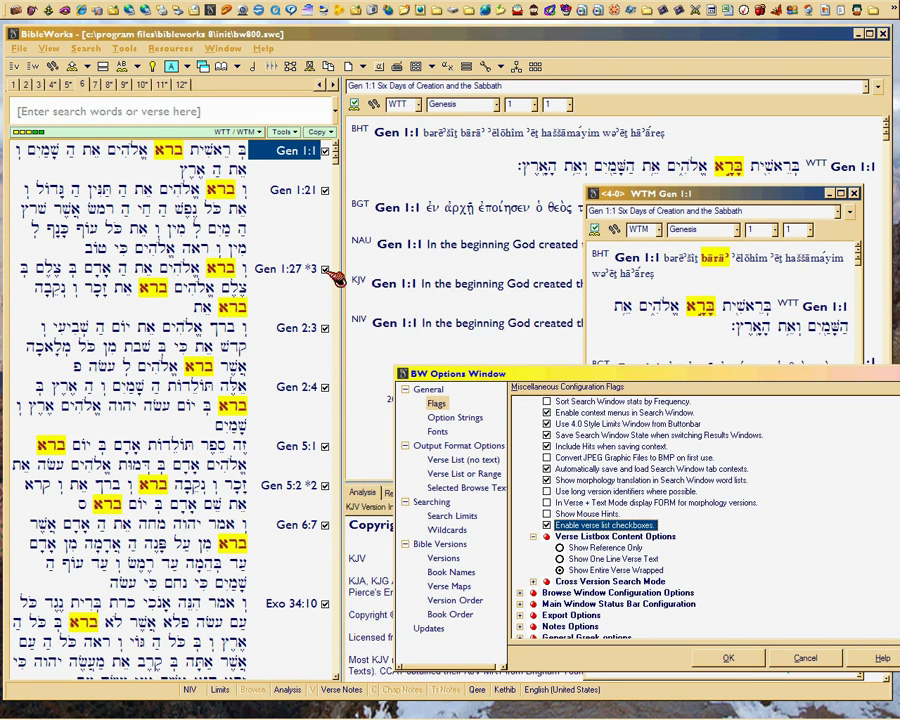
Step through the ברא lemma hits in the verse list from Gen 1:1 to Exo 34:10, viewing each verse in the browse text.
{"action": "left_click", "coordinate": [283, 274]}
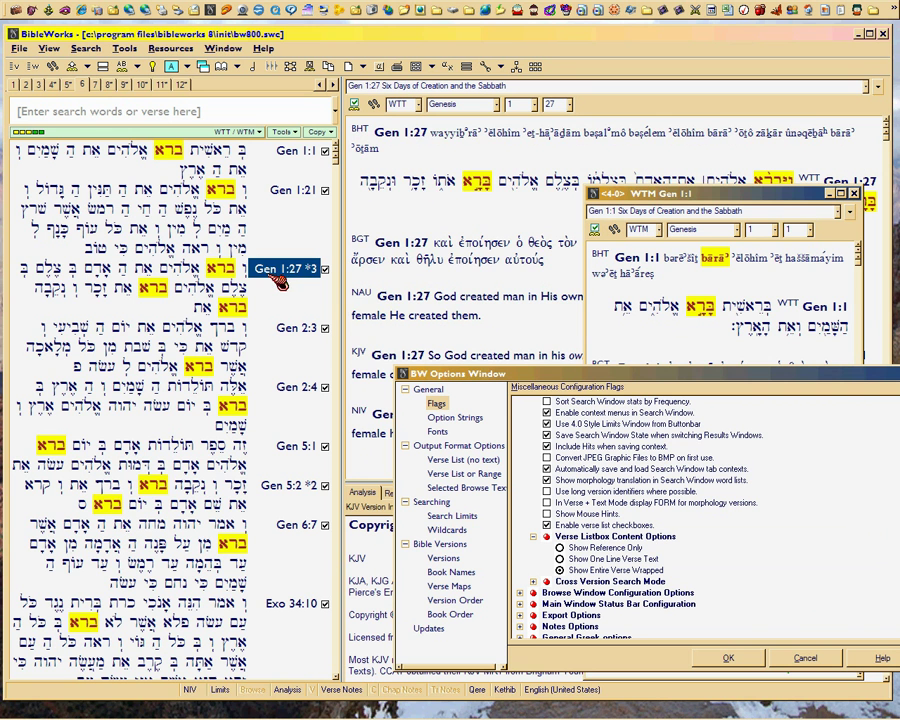
{"action": "left_click", "coordinate": [293, 190]}
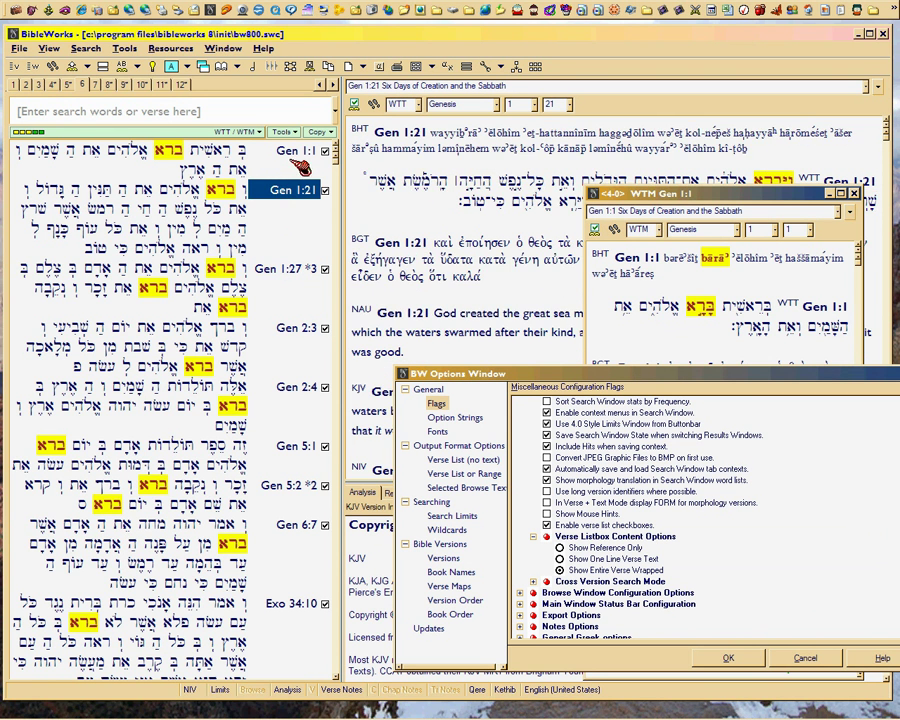
{"action": "left_click", "coordinate": [295, 152]}
{"action": "left_click", "coordinate": [290, 326]}
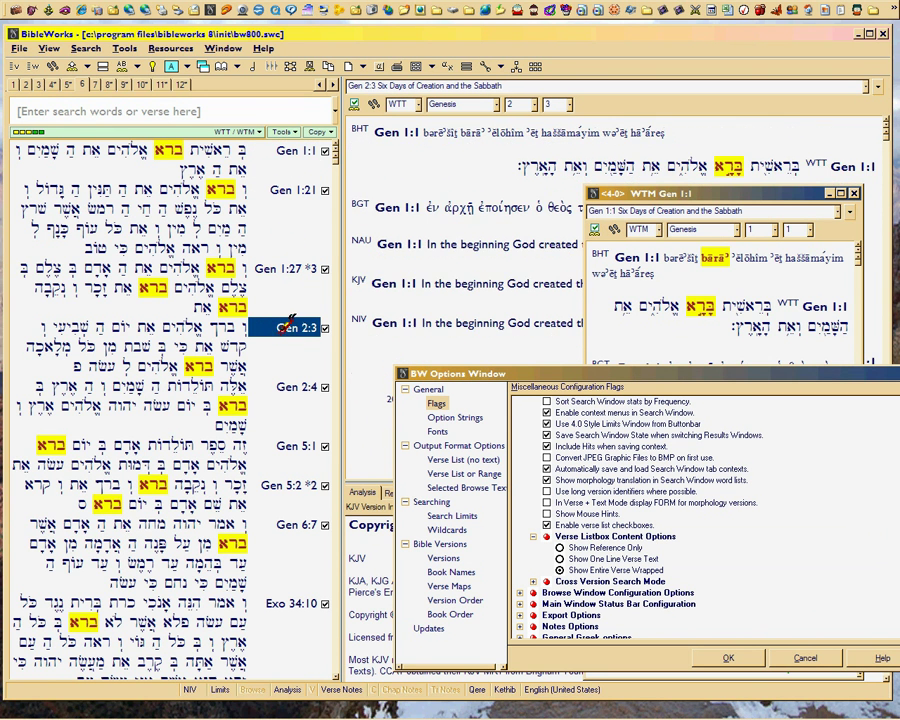
{"action": "left_click", "coordinate": [296, 386]}
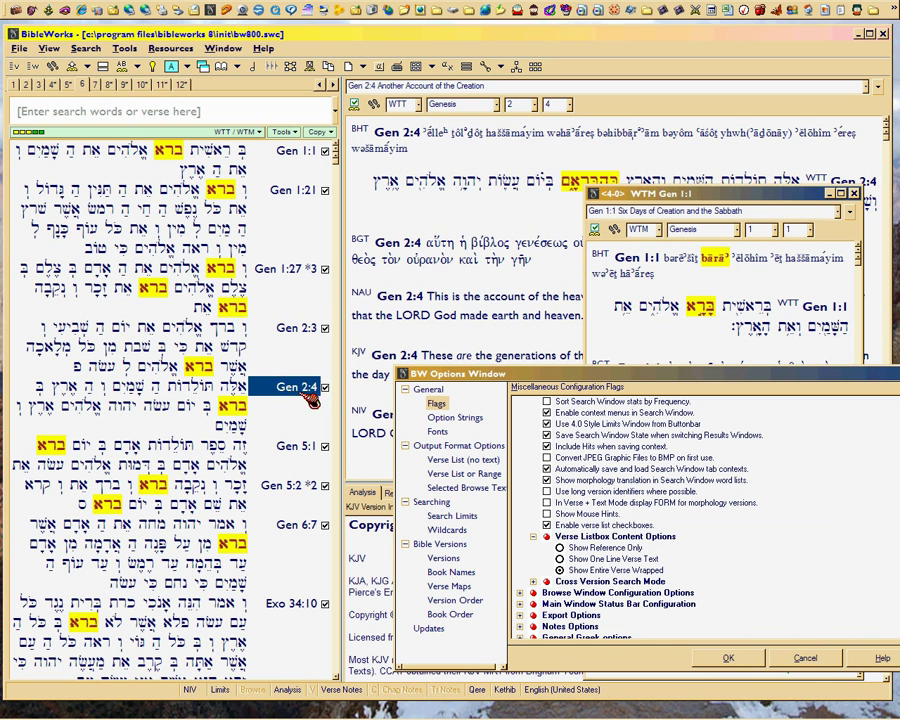
{"action": "left_click", "coordinate": [297, 450]}
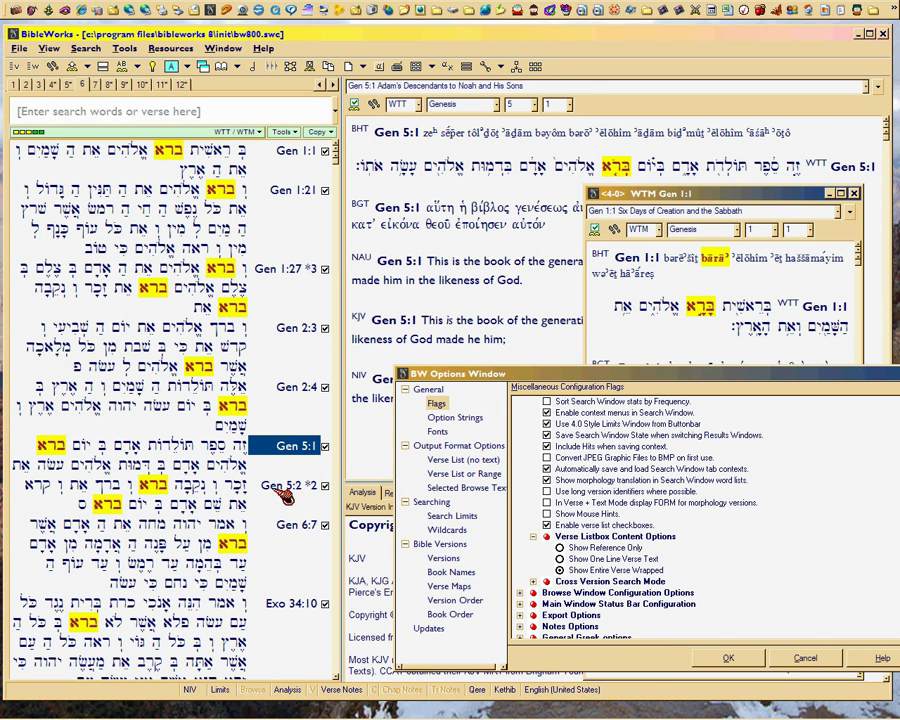
{"action": "left_click", "coordinate": [292, 486]}
{"action": "left_click", "coordinate": [300, 528]}
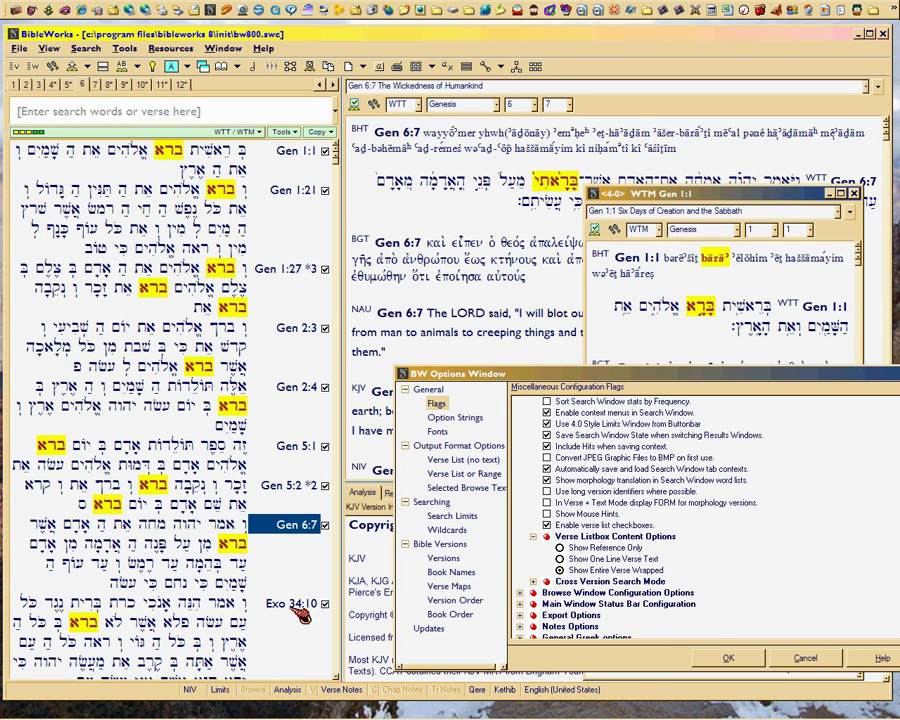
{"action": "left_click", "coordinate": [298, 607]}
{"action": "left_click", "coordinate": [300, 486]}
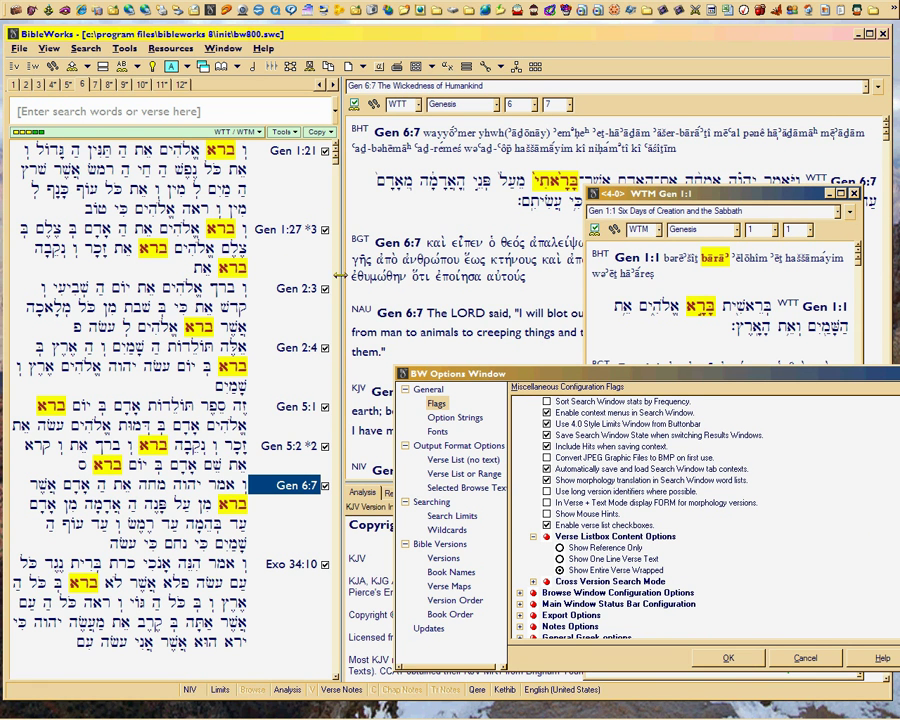
Turn off the Enable verse list checkboxes flag and apply the options.
{"action": "left_click", "coordinate": [566, 525]}
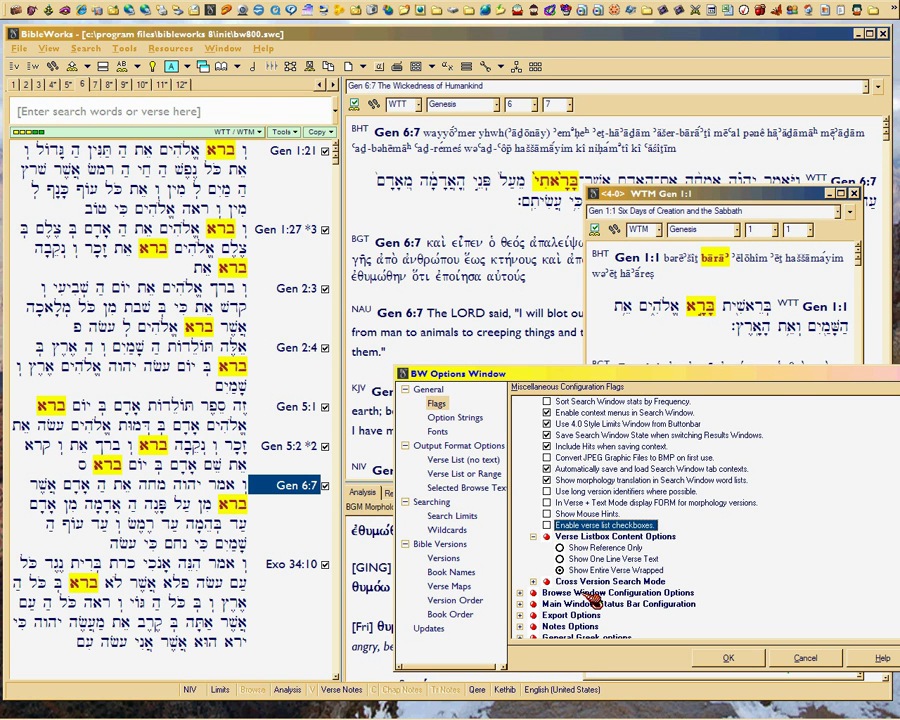
{"action": "left_click", "coordinate": [597, 527]}
{"action": "left_click", "coordinate": [728, 659]}
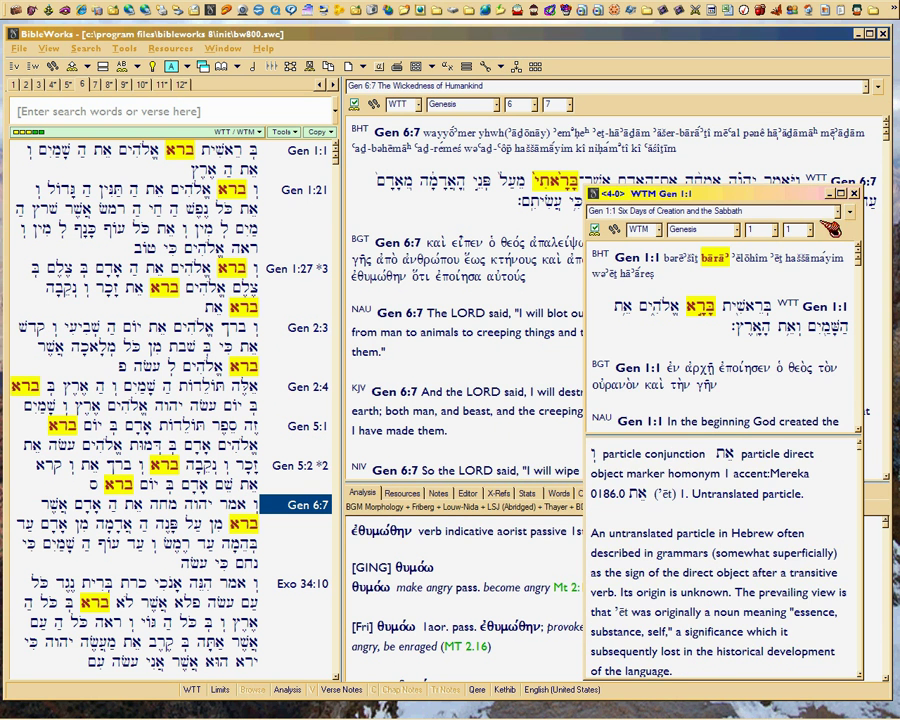
Close the WTM Gen 1:1 window, switch to search tab 7, and clear search tab 6.
{"action": "left_click", "coordinate": [851, 193]}
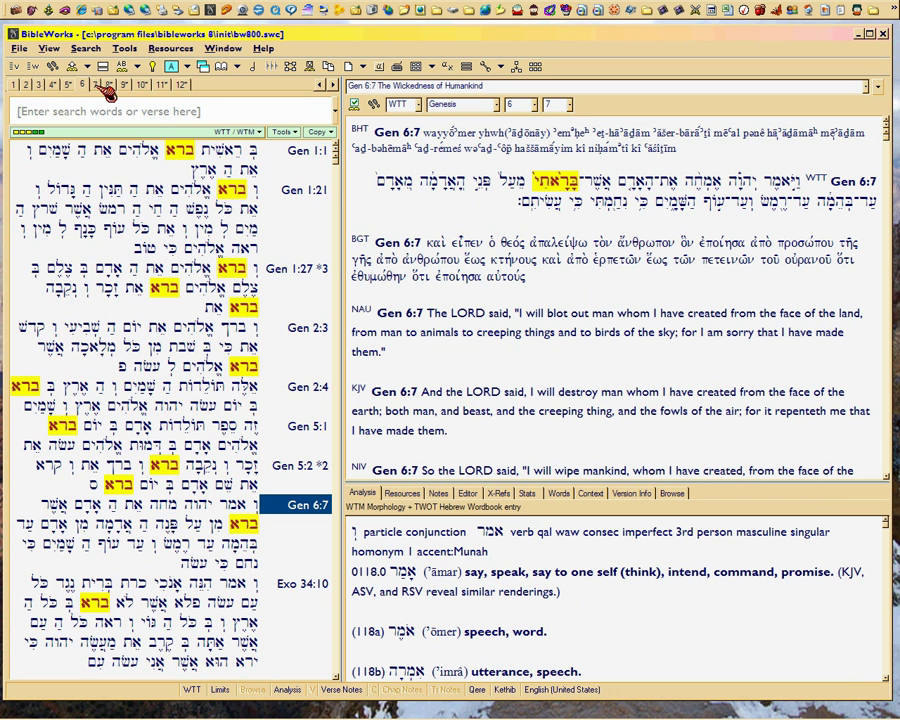
{"action": "left_click", "coordinate": [99, 86]}
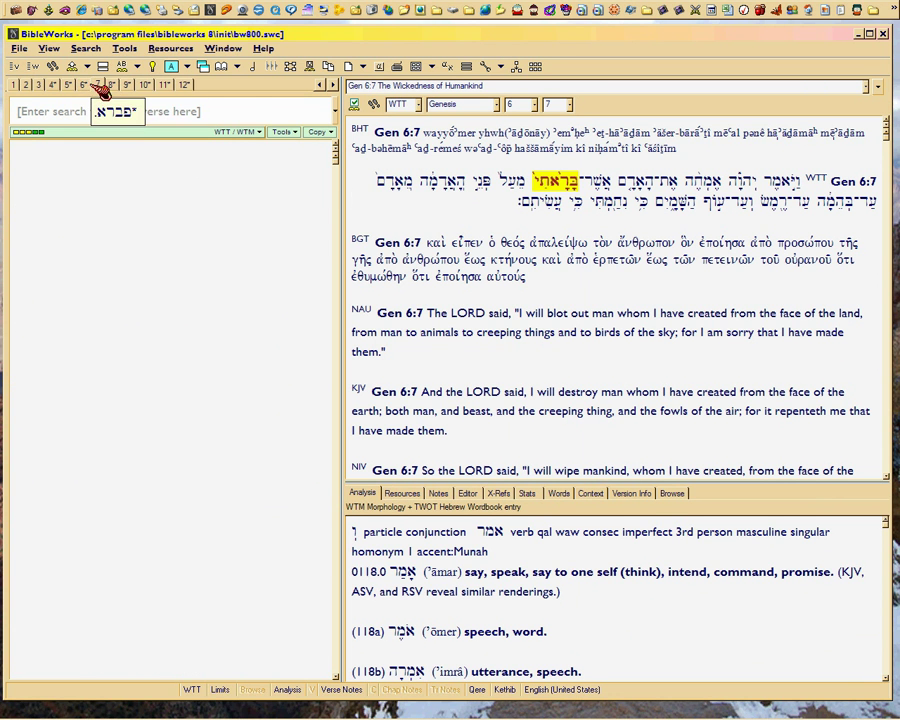
{"action": "right_click", "coordinate": [88, 86]}
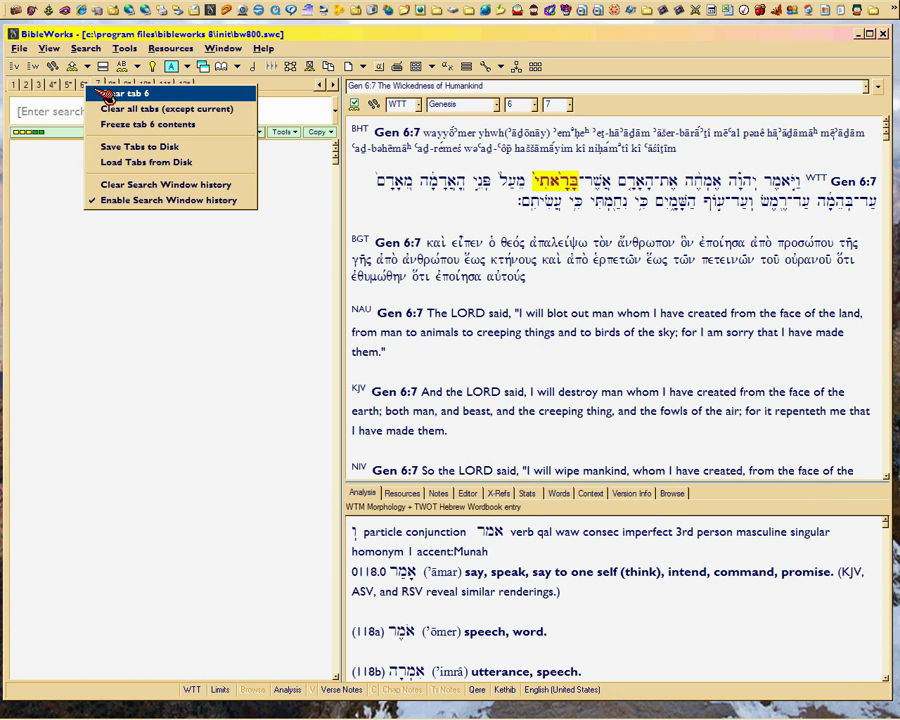
{"action": "left_click", "coordinate": [108, 94]}
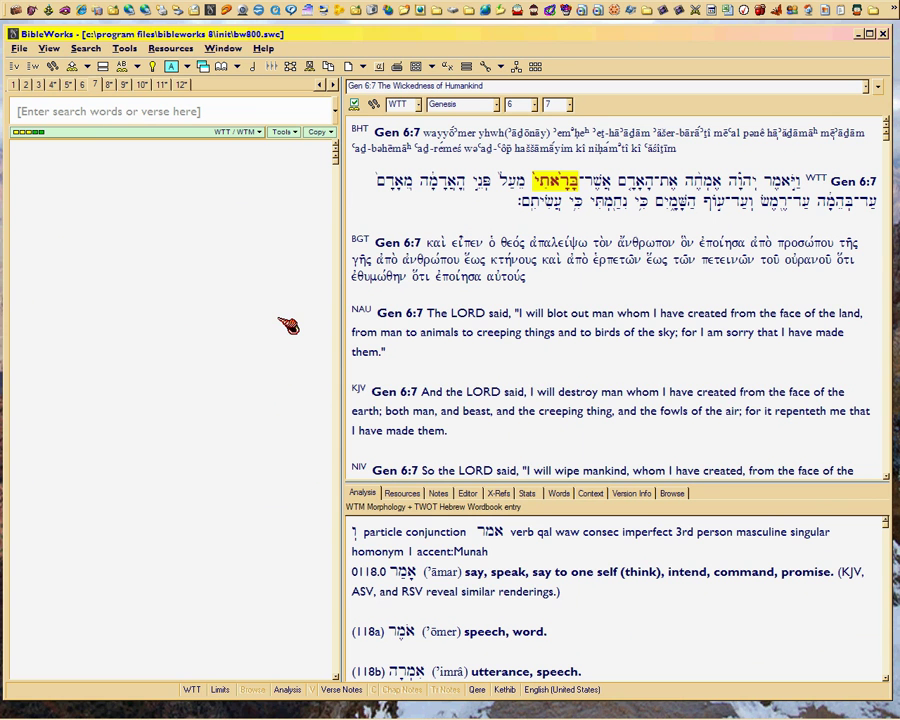